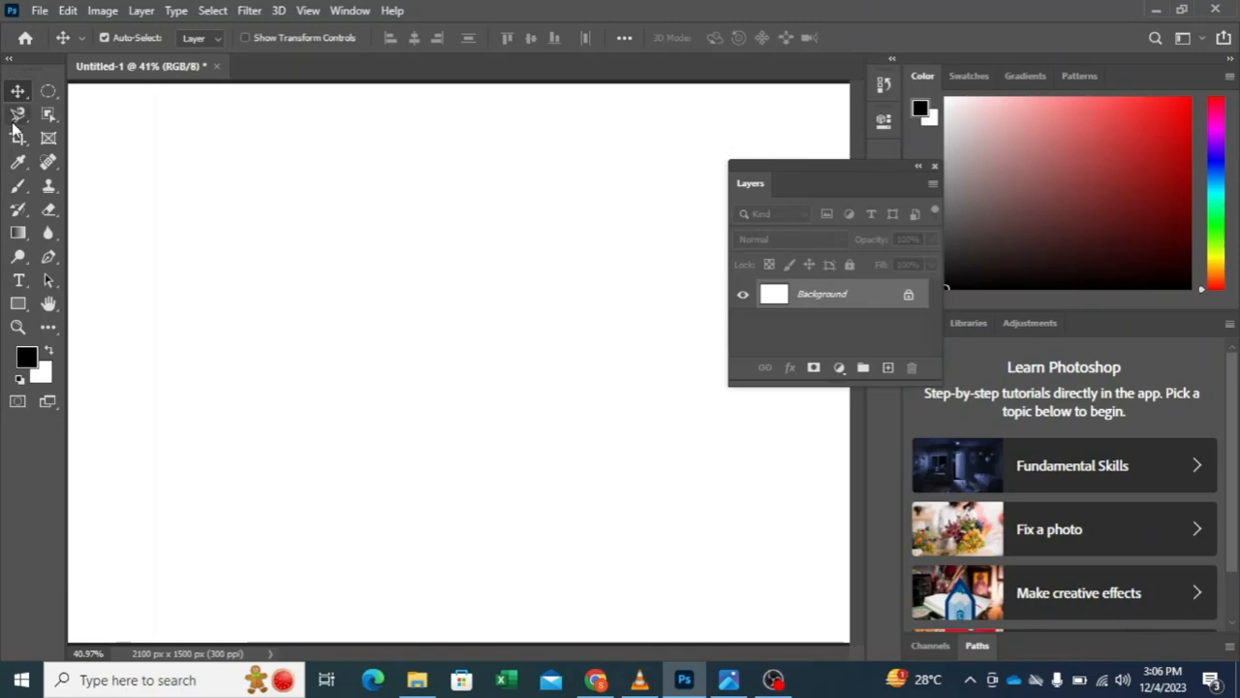
Step: Draw a self-crossing freehand selection across the blank canvas with the Lasso tool
left_click(50, 115)
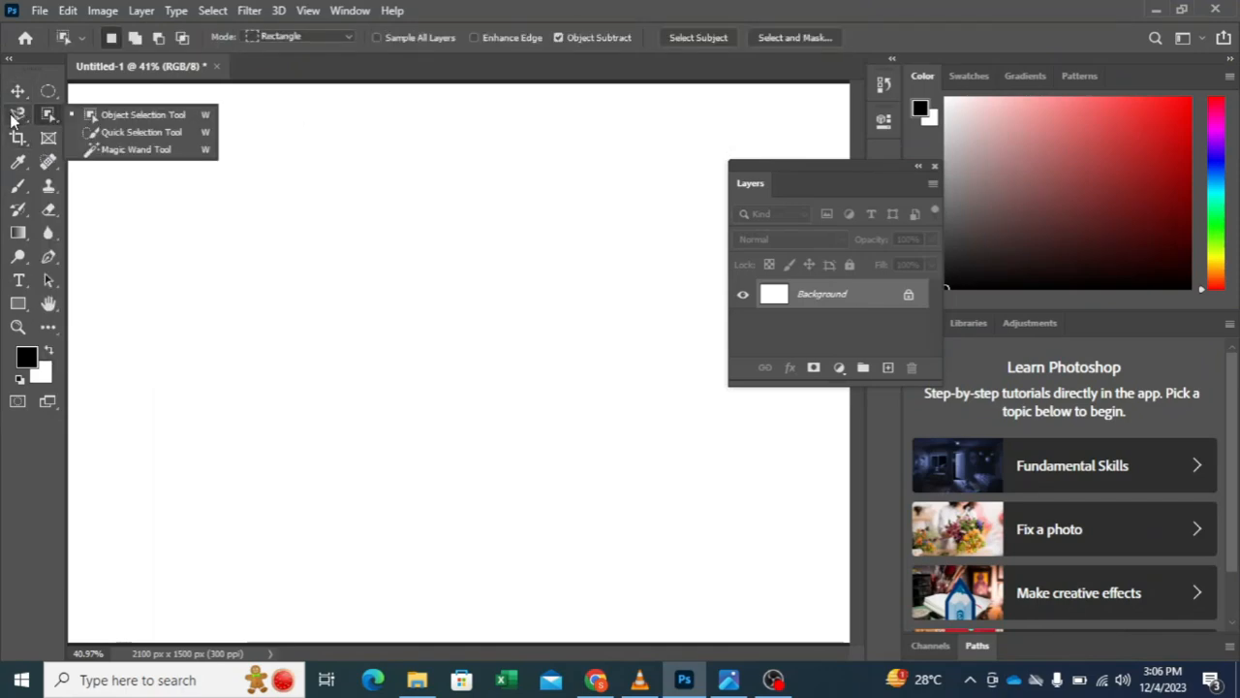
left_click(12, 116)
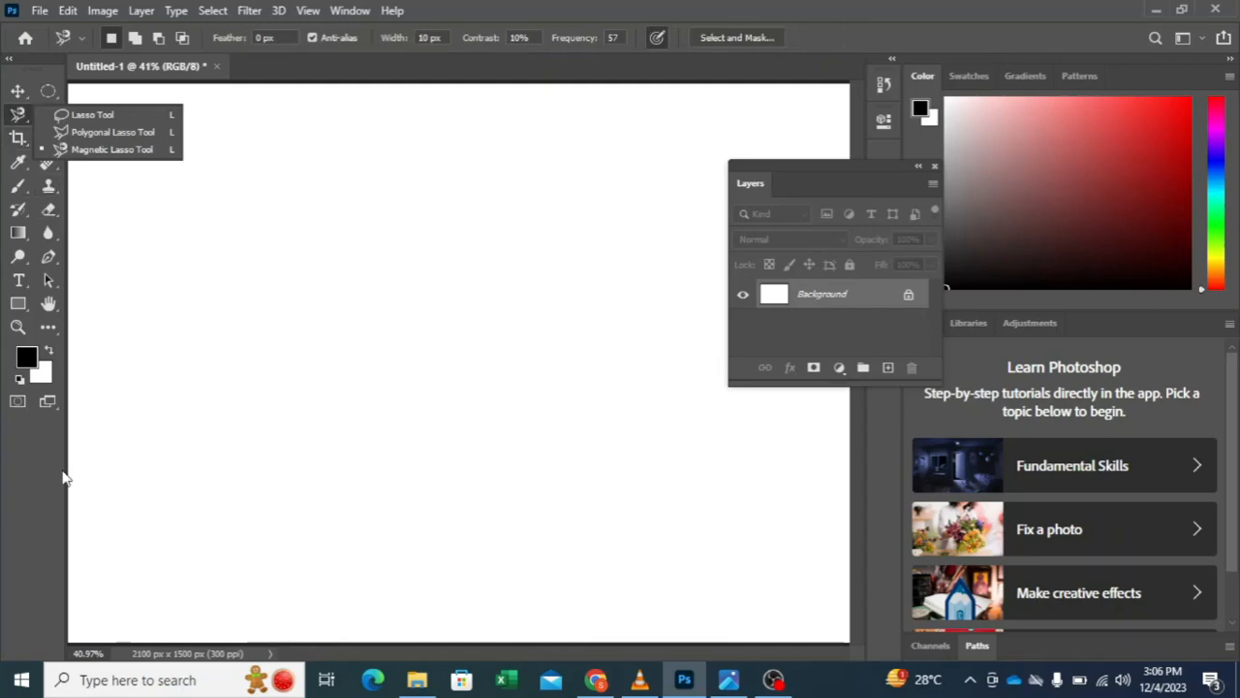
left_click(101, 116)
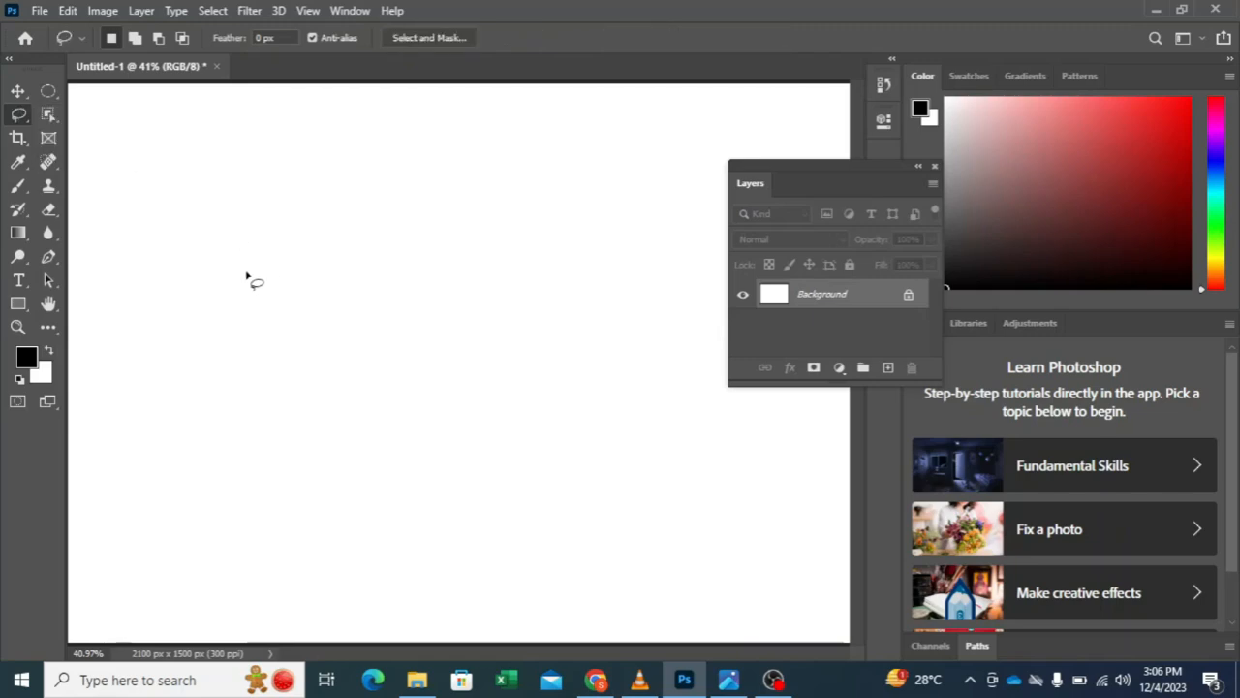
mouse_move(247, 276)
left_mouse_down()
mouse_move(319, 200)
mouse_move(421, 262)
mouse_move(508, 288)
mouse_move(562, 215)
mouse_move(521, 189)
mouse_move(355, 293)
mouse_move(219, 316)
mouse_move(194, 213)
mouse_move(238, 227)
mouse_move(297, 384)
mouse_move(335, 444)
mouse_move(461, 420)
mouse_move(506, 339)
mouse_move(464, 477)
mouse_move(516, 399)
left_mouse_up()
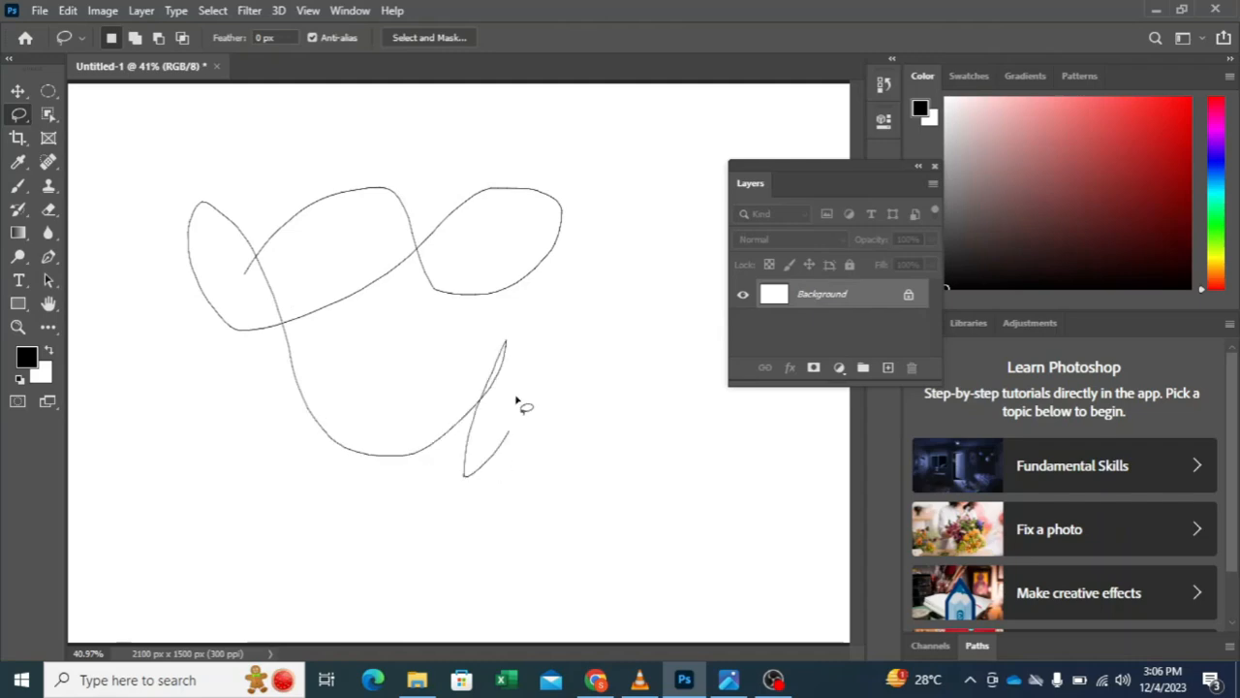
left_click_drag(631, 405, 320, 339)
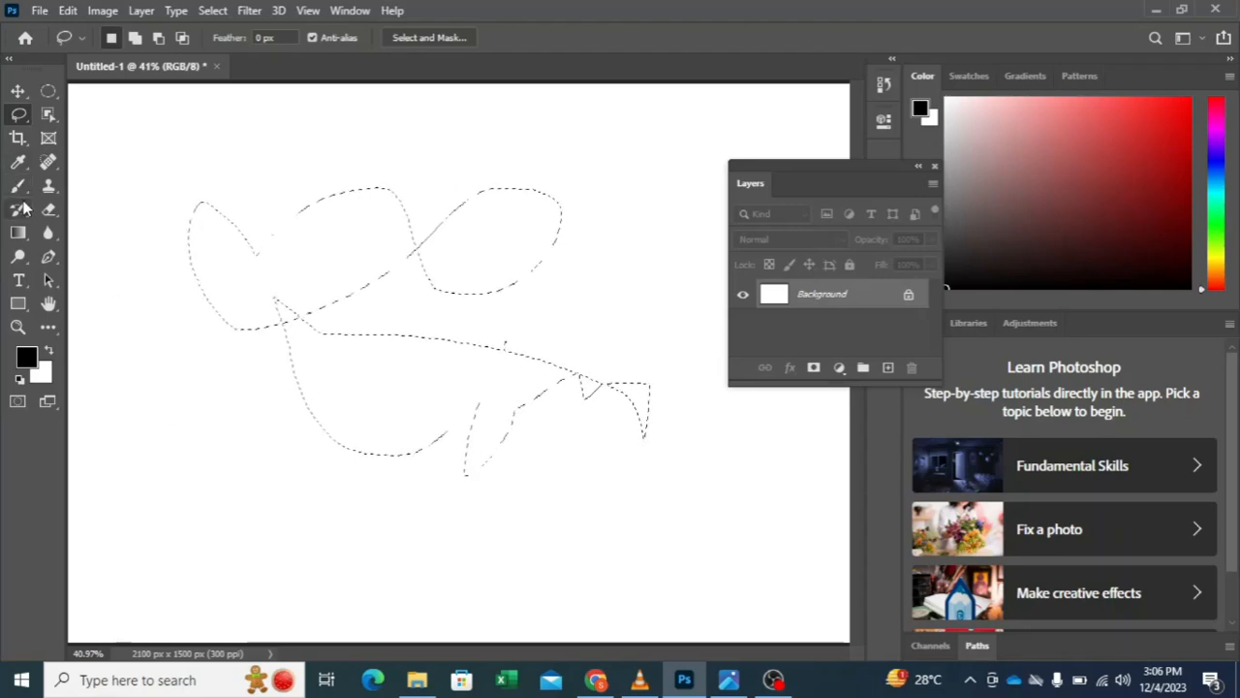
Step: Clear the self-crossing selection and lasso a closed, irregular freehand outline in the upper-middle of the canvas
left_click(75, 289)
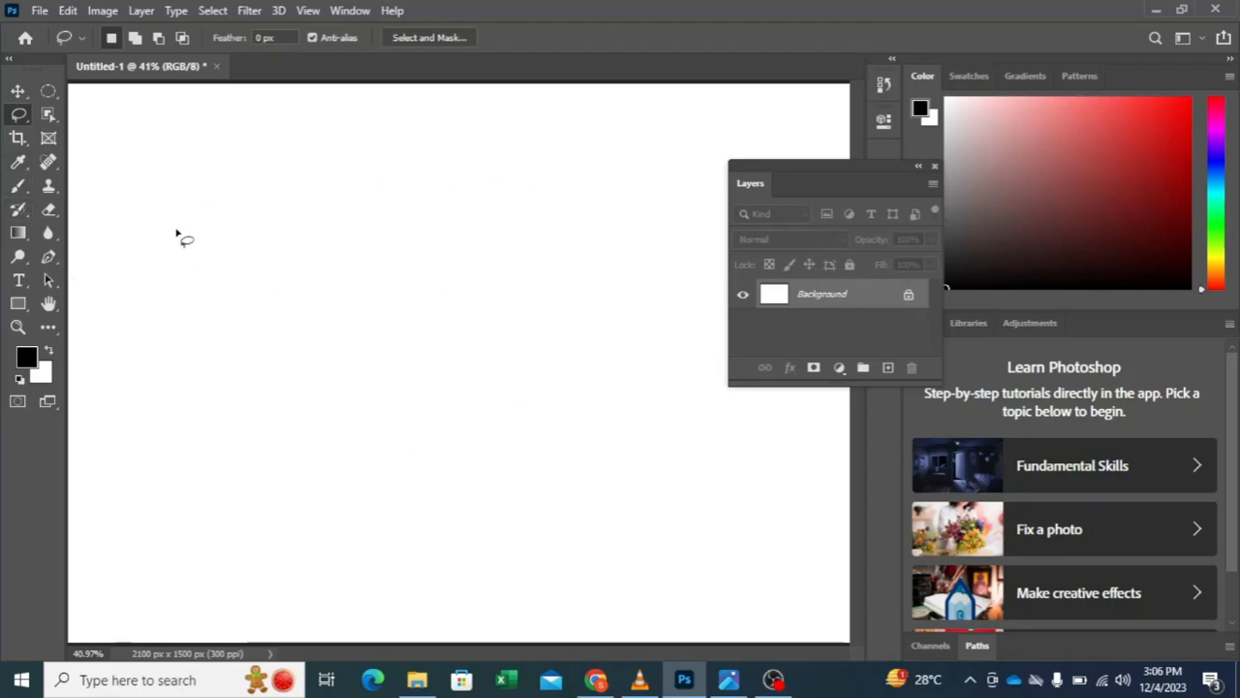
mouse_move(225, 186)
left_mouse_down()
mouse_move(271, 197)
mouse_move(376, 152)
mouse_move(419, 179)
mouse_move(473, 178)
mouse_move(528, 214)
left_mouse_up()
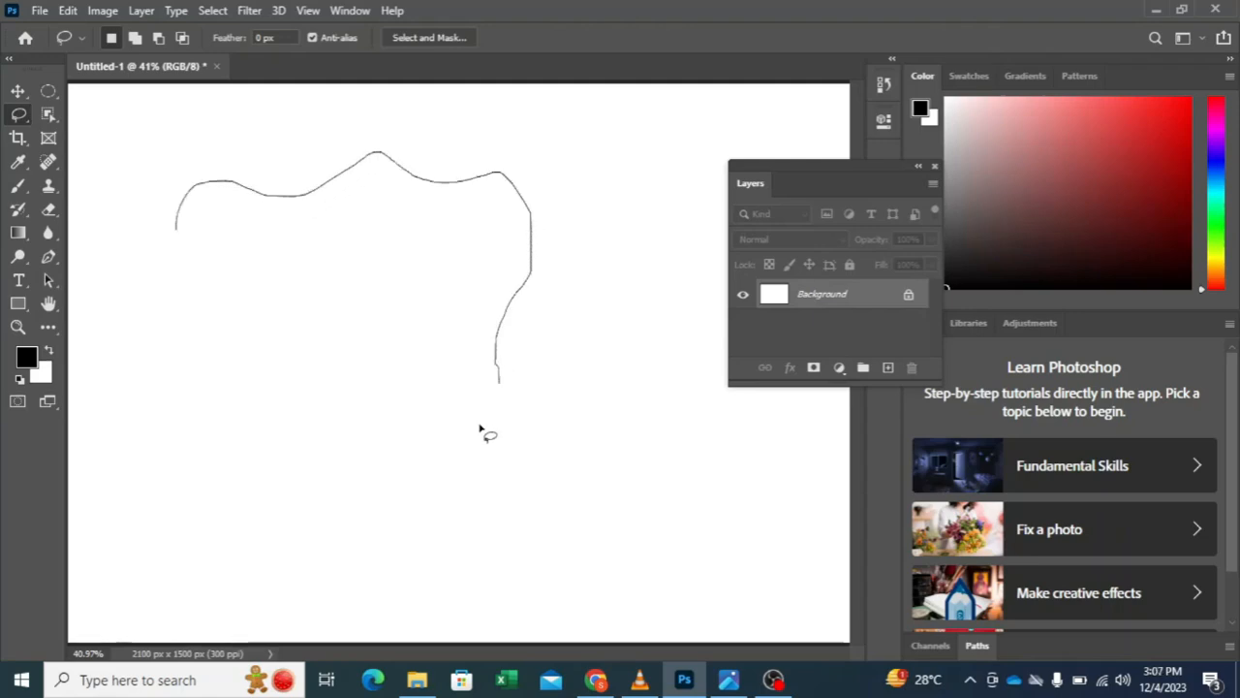
mouse_move(479, 427)
left_mouse_down()
mouse_move(333, 437)
mouse_move(235, 304)
mouse_move(161, 248)
mouse_move(179, 225)
left_mouse_up()
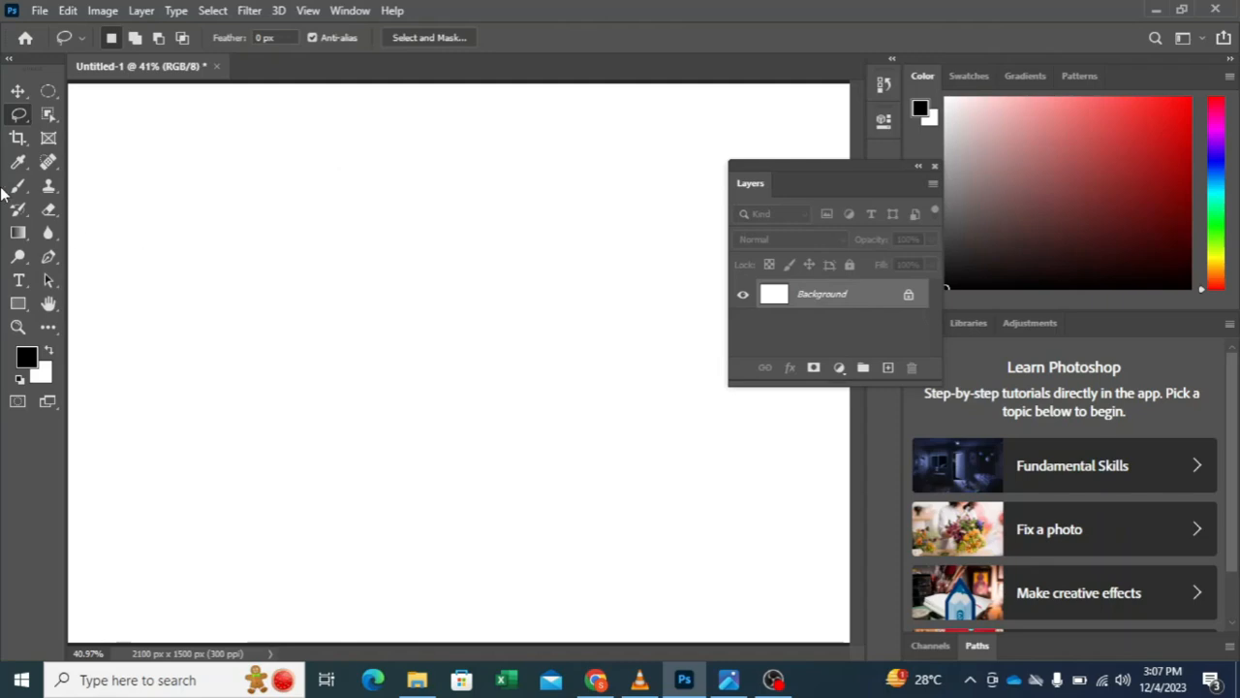
Step: Replace the freehand selection by outlining a straight-edged, many-cornered shape with the Polygonal Lasso tool
right_click(12, 118)
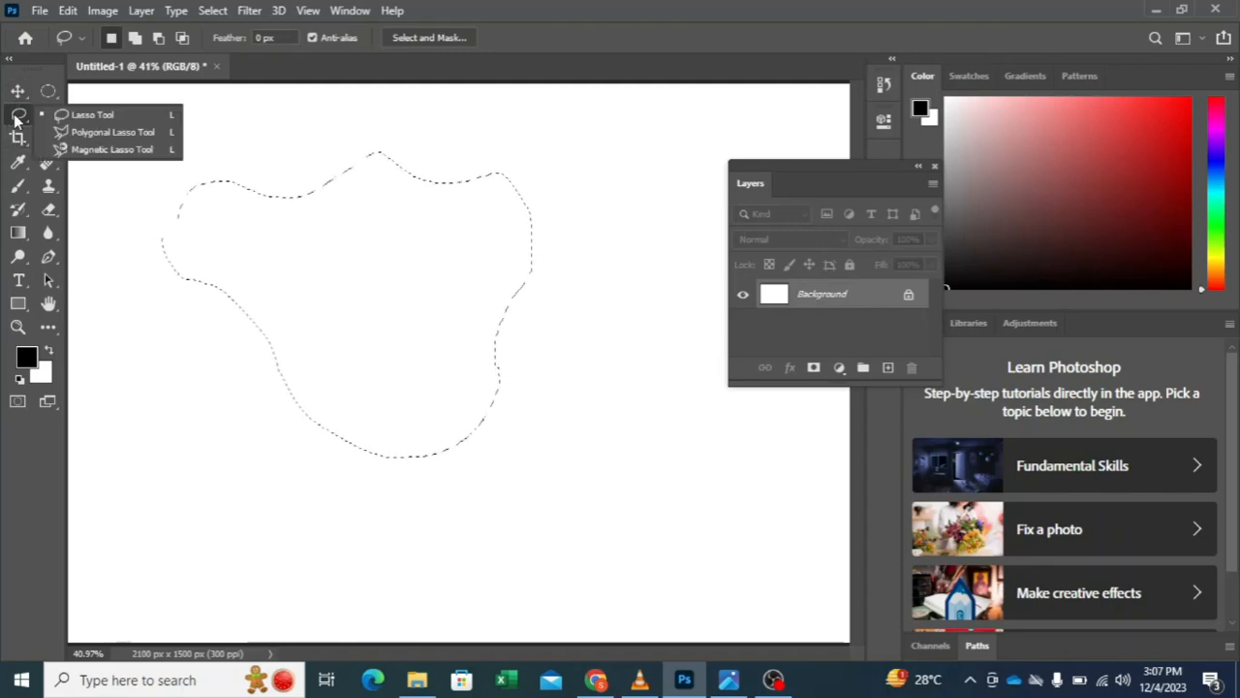
left_click(101, 134)
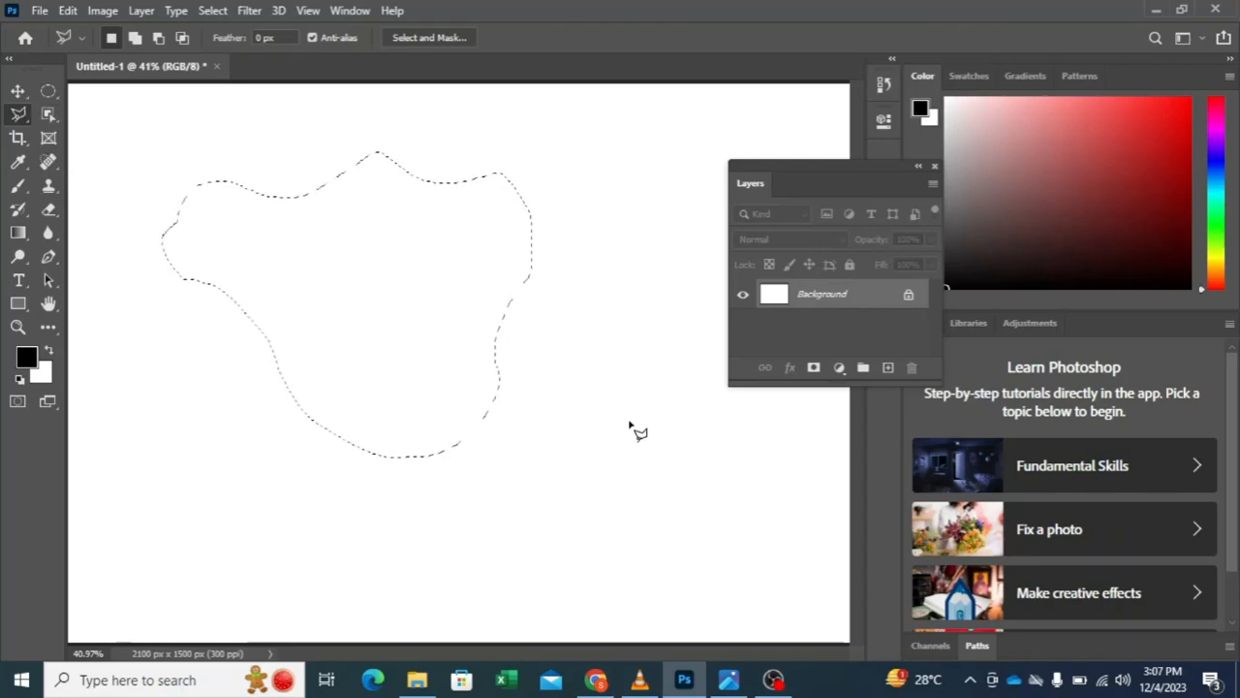
left_click(539, 323)
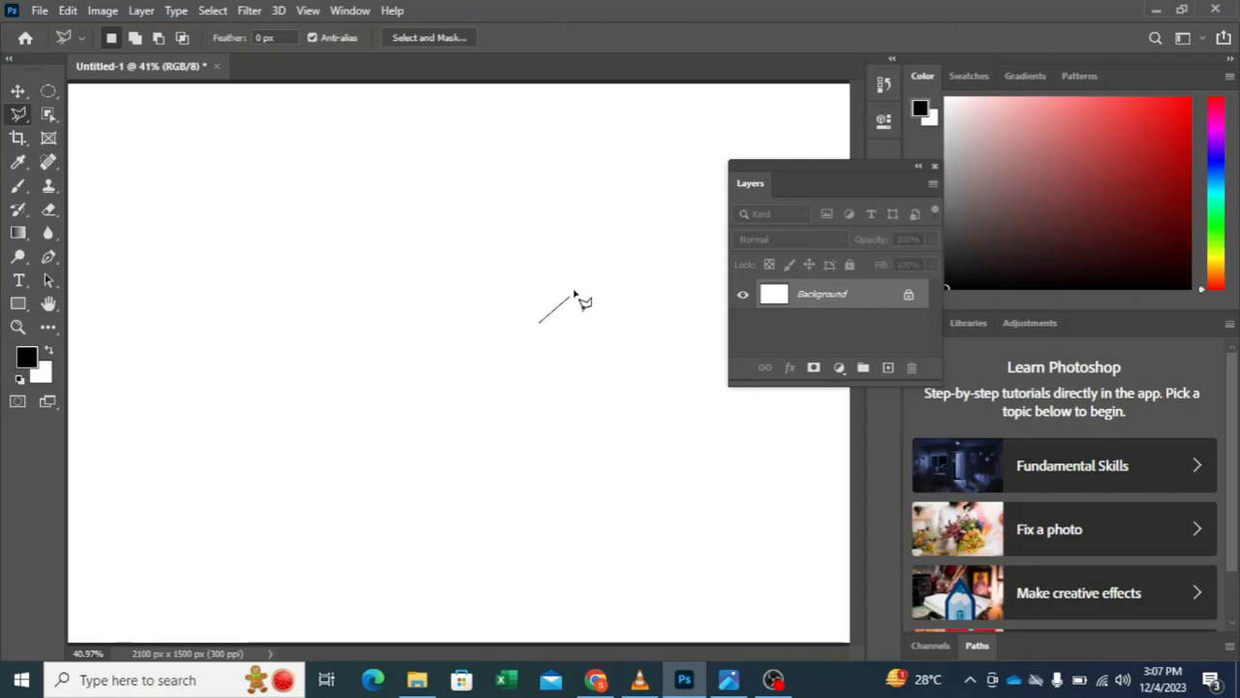
left_click(560, 172)
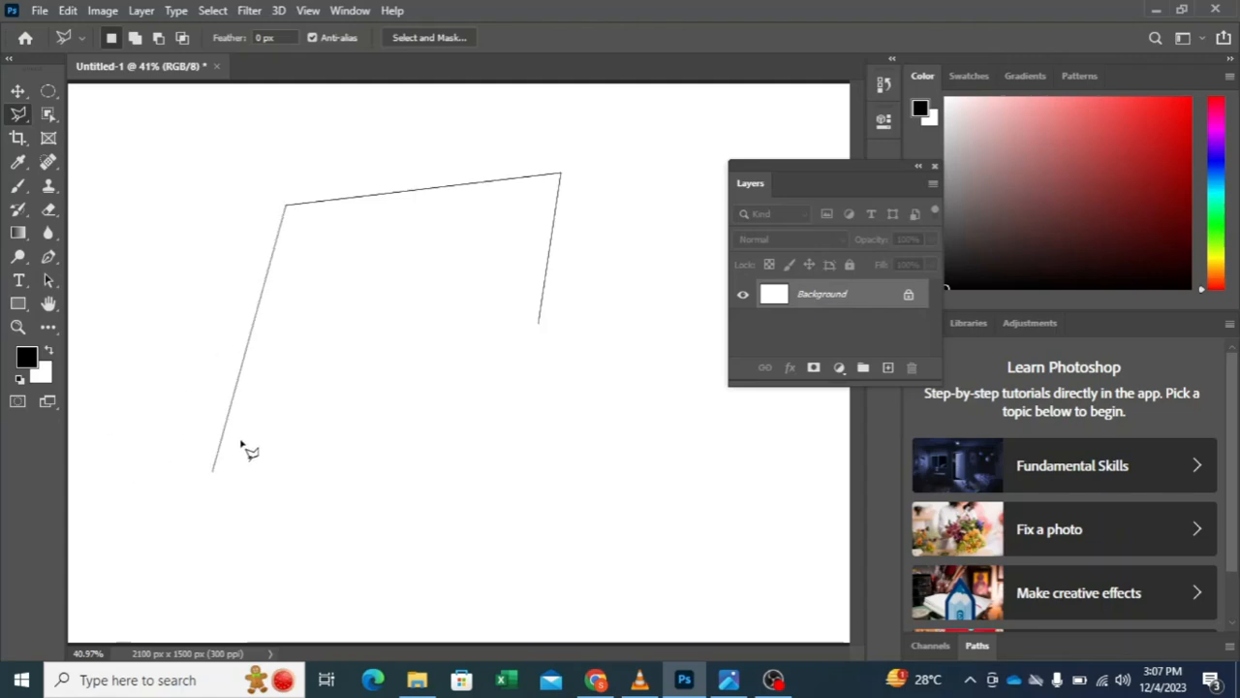
left_click(272, 393)
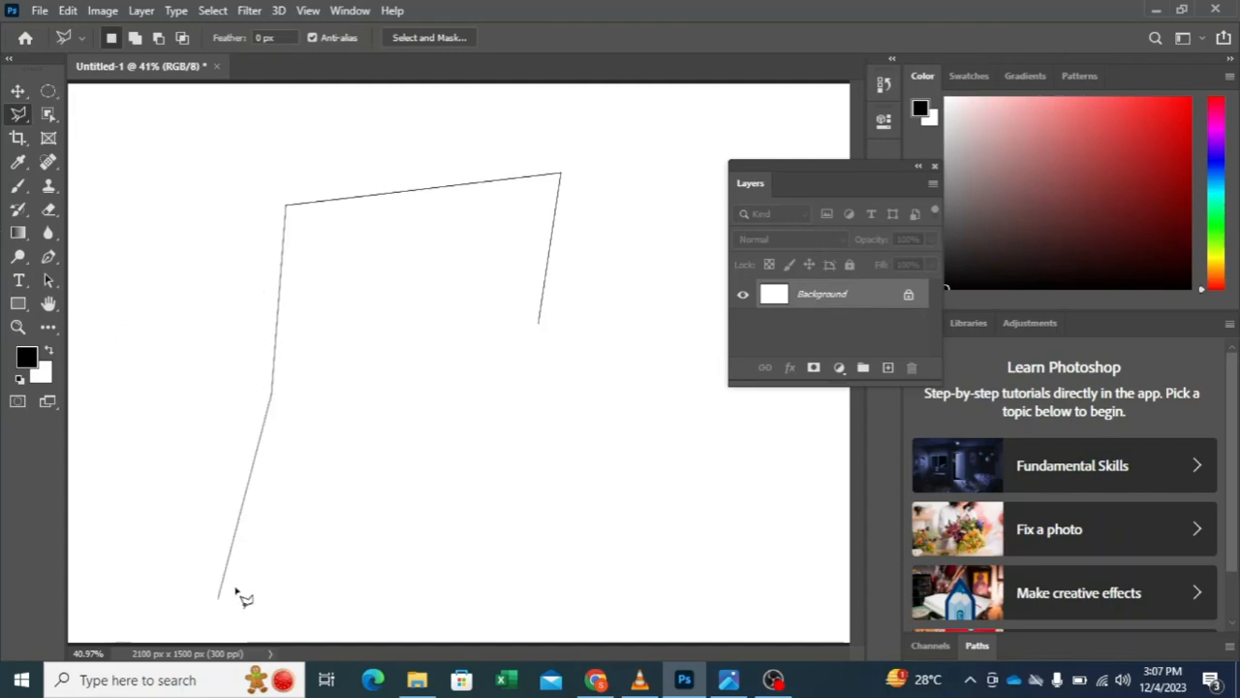
left_click(386, 402)
left_click(432, 482)
left_click(595, 436)
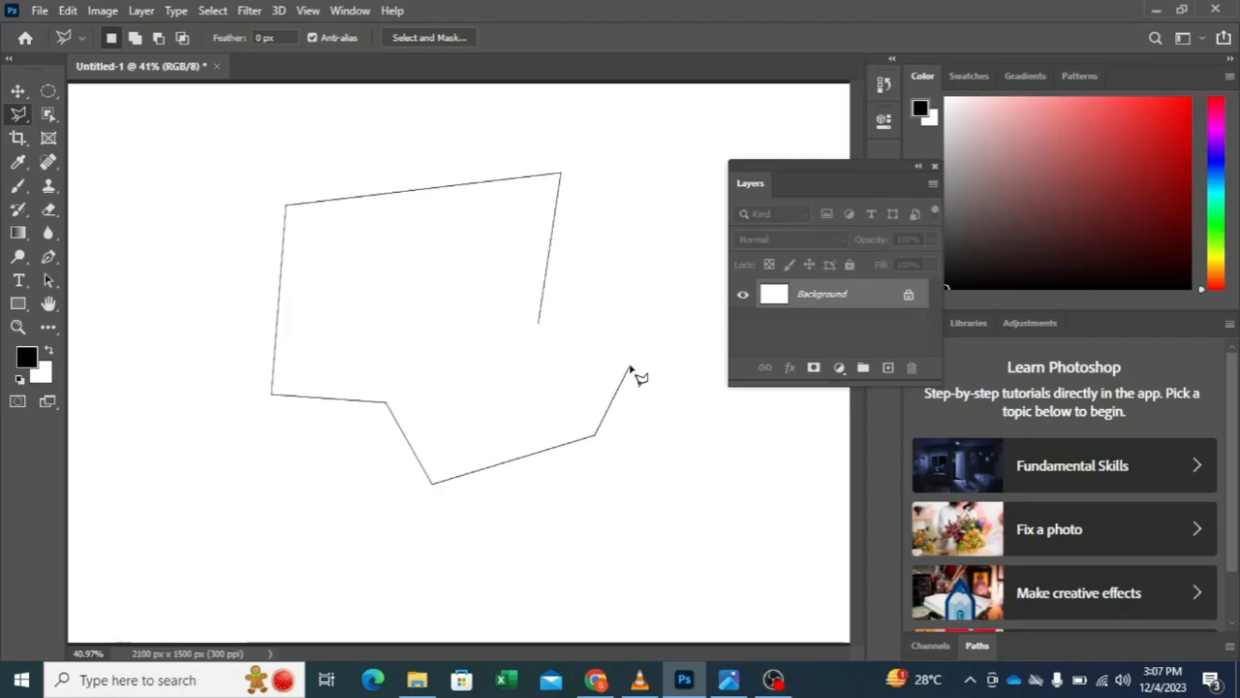
left_click(574, 353)
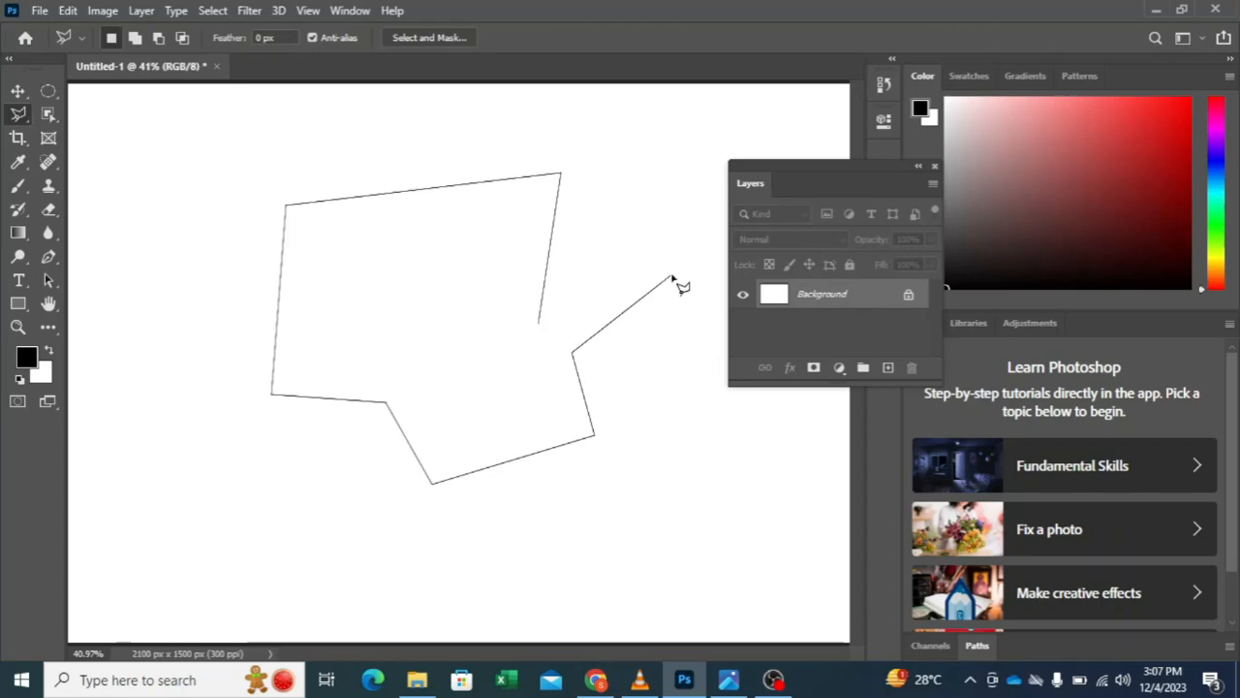
Step: Remove the last corner points of the polygonal outline and close it as a four-sided selection
key("BackSpace")
key("BackSpace")
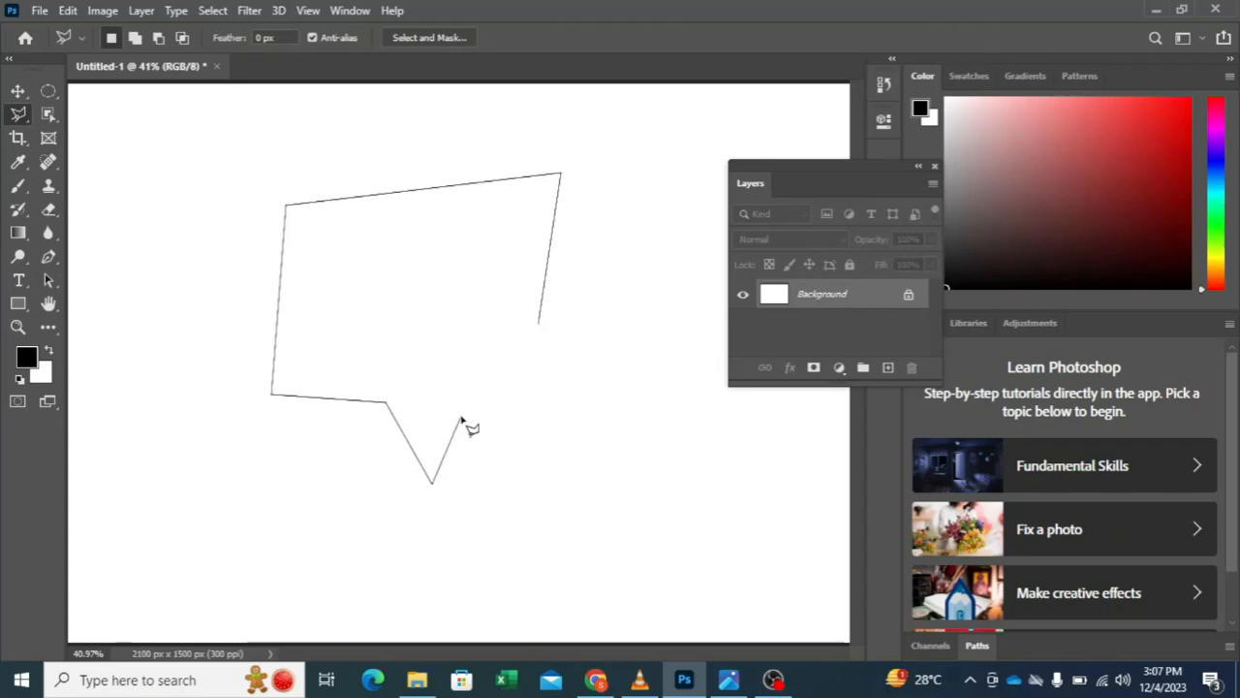
key("BackSpace")
key("BackSpace")
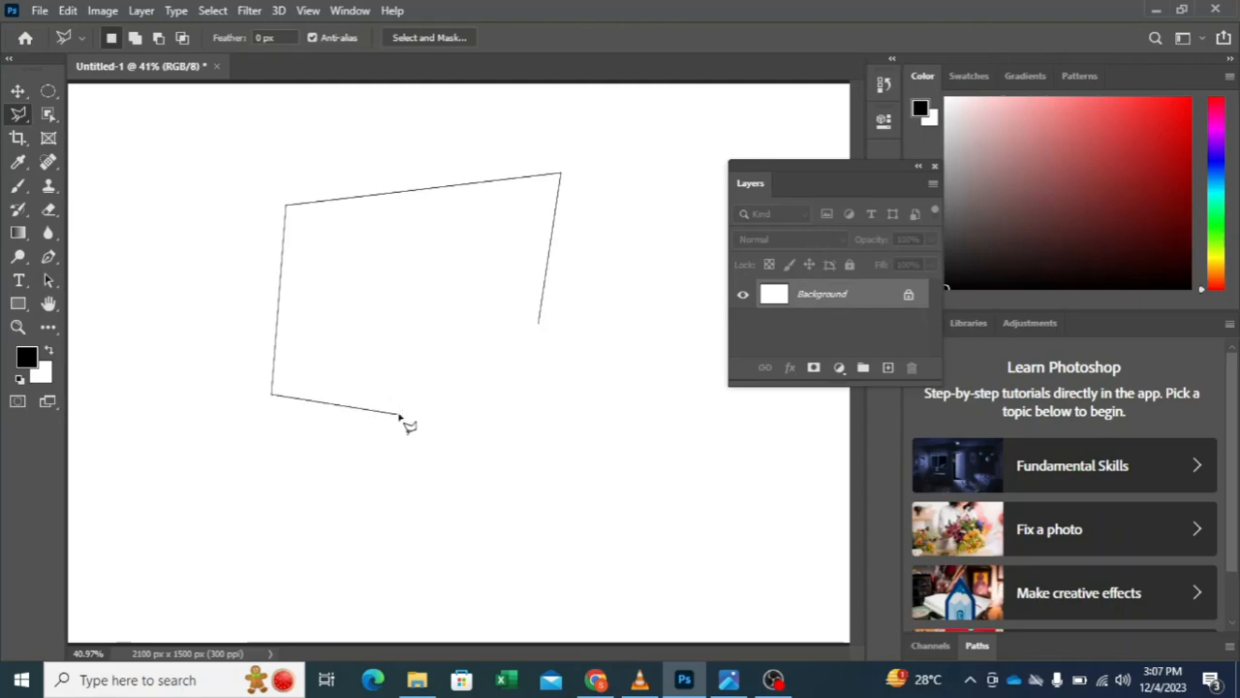
left_click(540, 328)
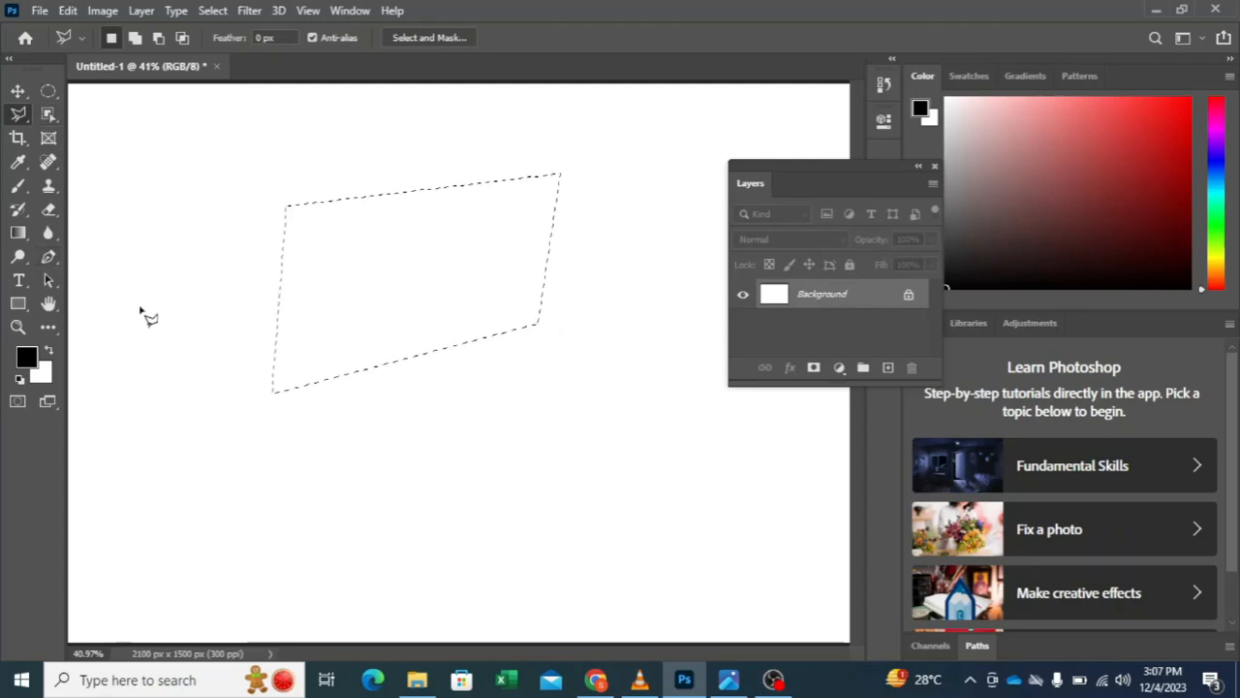
Step: Add a triangular area at the selection's lower-left corner and a four-sided area over its right edge, using Add to selection
left_click(137, 41)
left_click(203, 378)
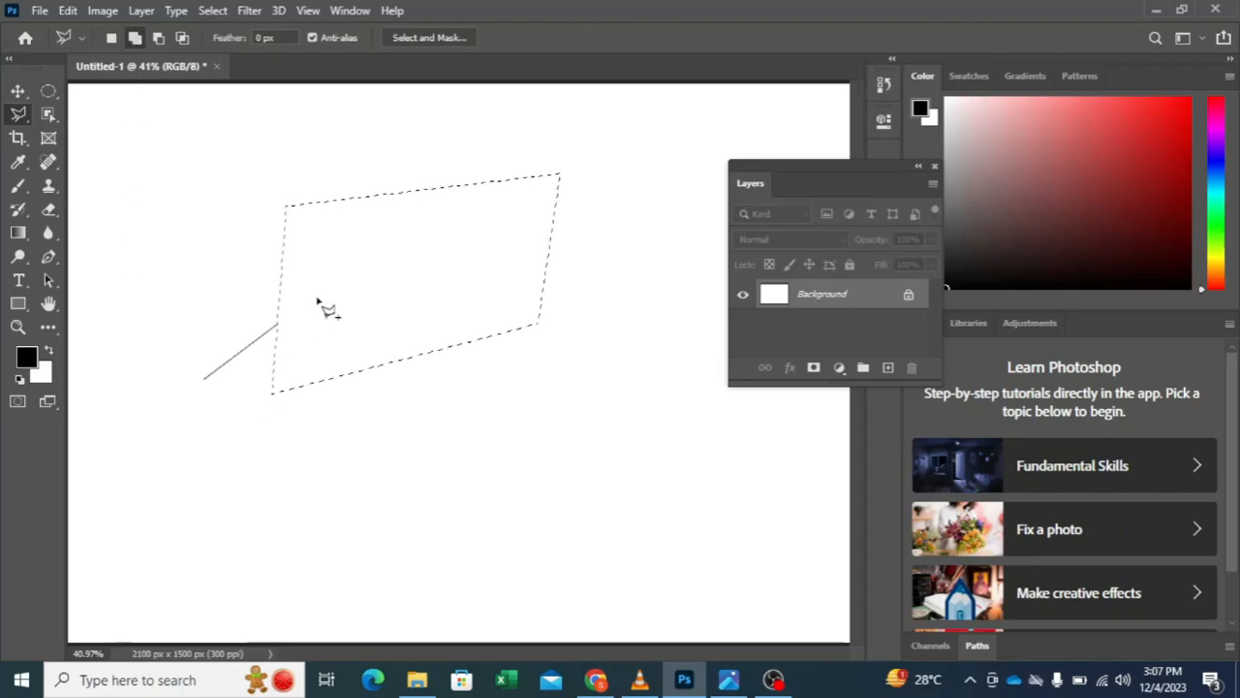
left_click(328, 290)
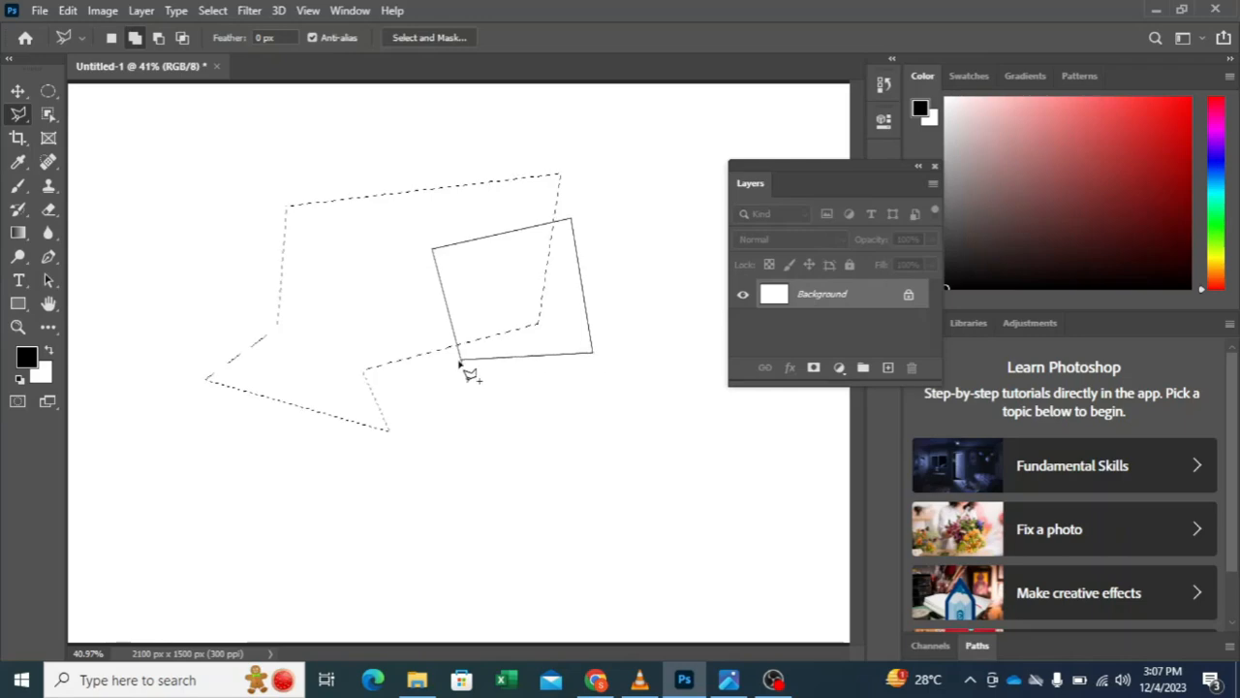
left_click(462, 367)
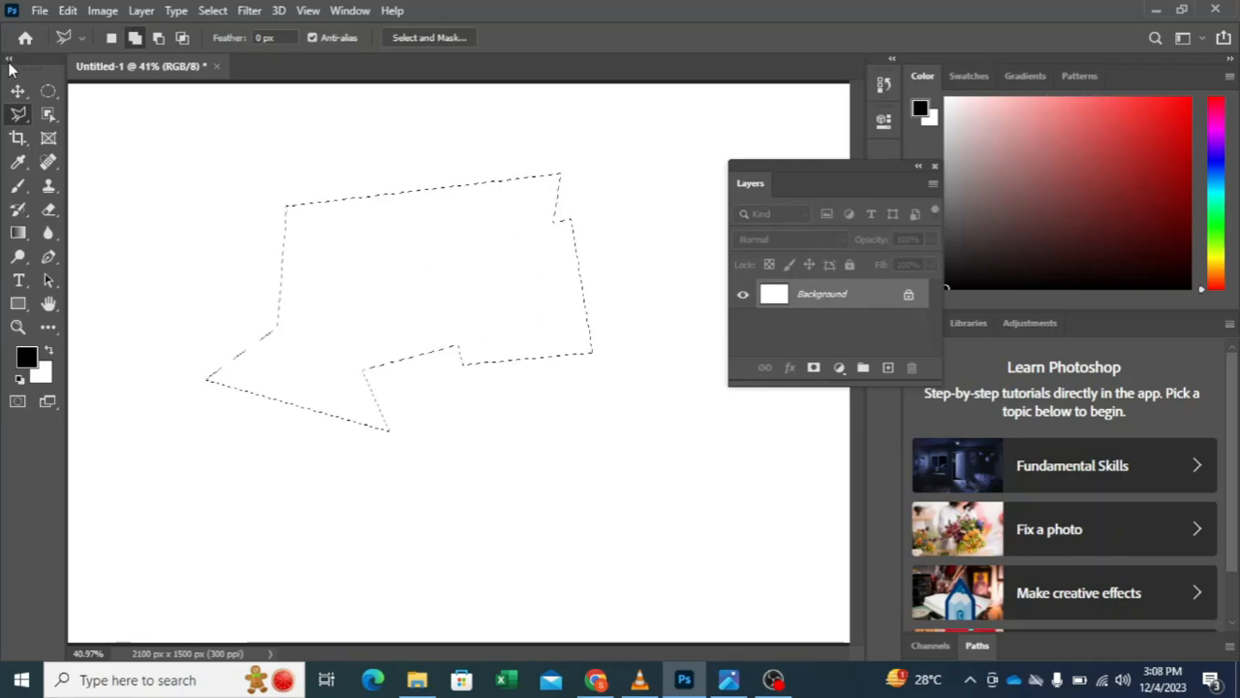
Step: Subtract a triangular area from the polygonal selection's lower edge, and deselect everything
left_click(157, 39)
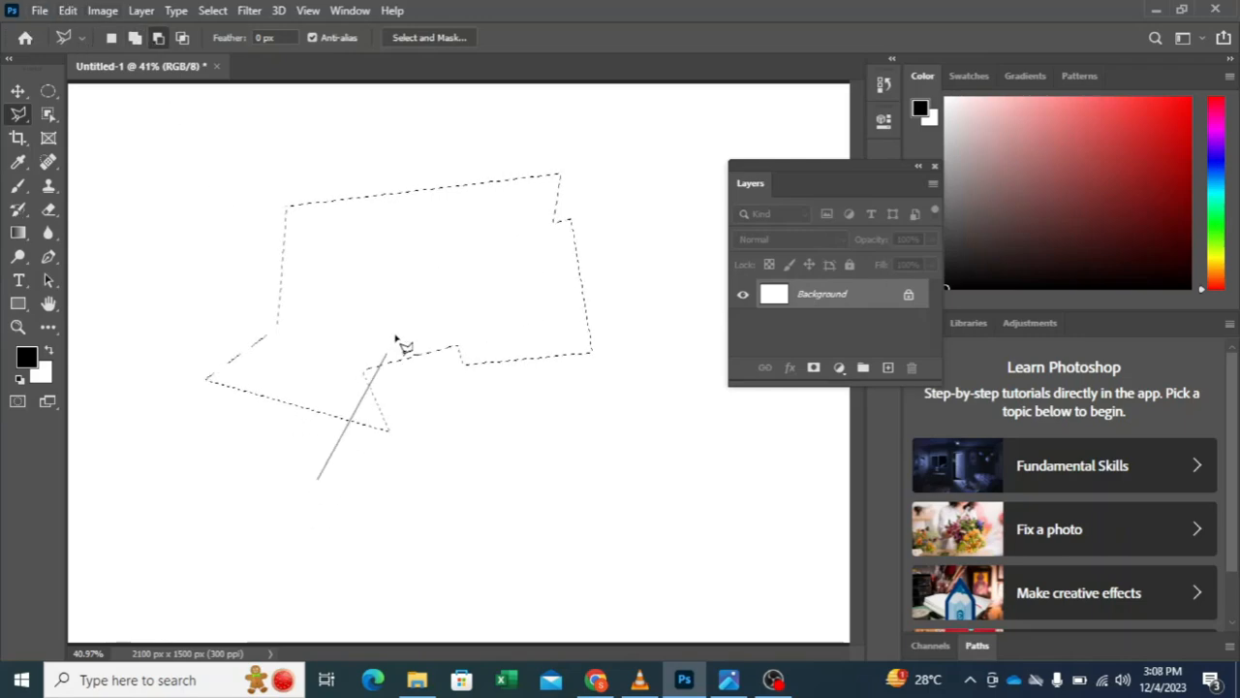
left_click(599, 454)
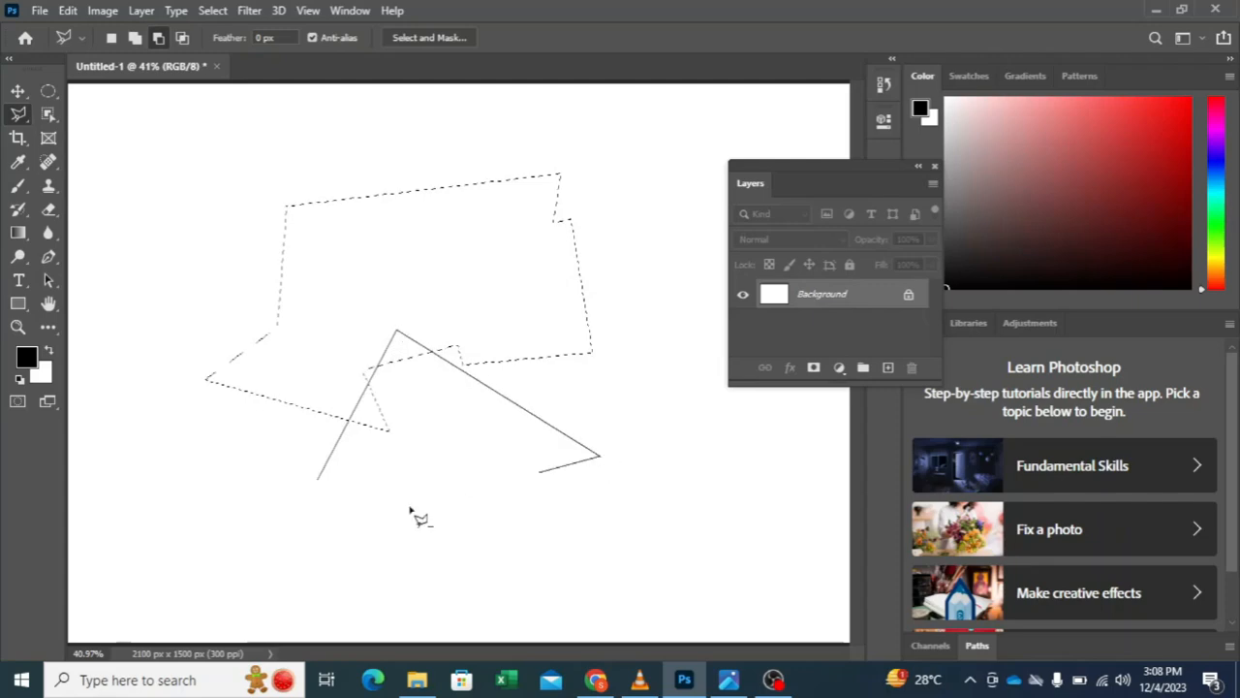
left_click(316, 480)
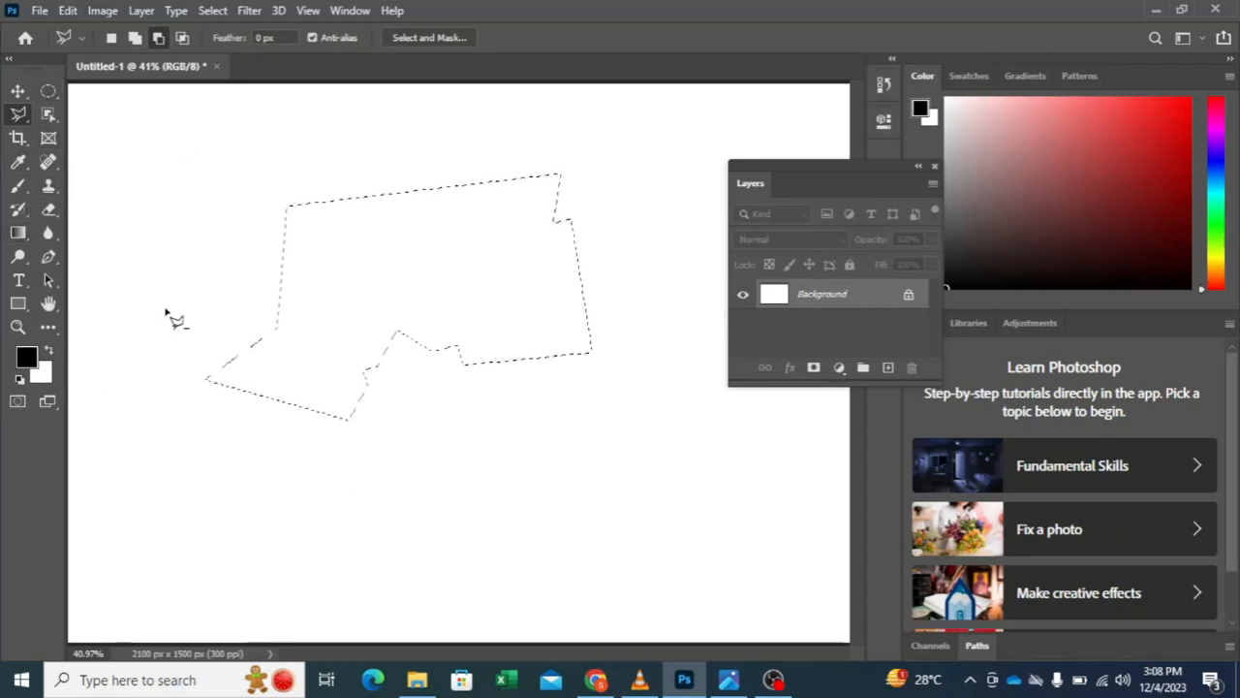
key("ctrl+d")
Step: Trace a large rounded outline on the blank canvas with the Magnetic Lasso tool
right_click(19, 114)
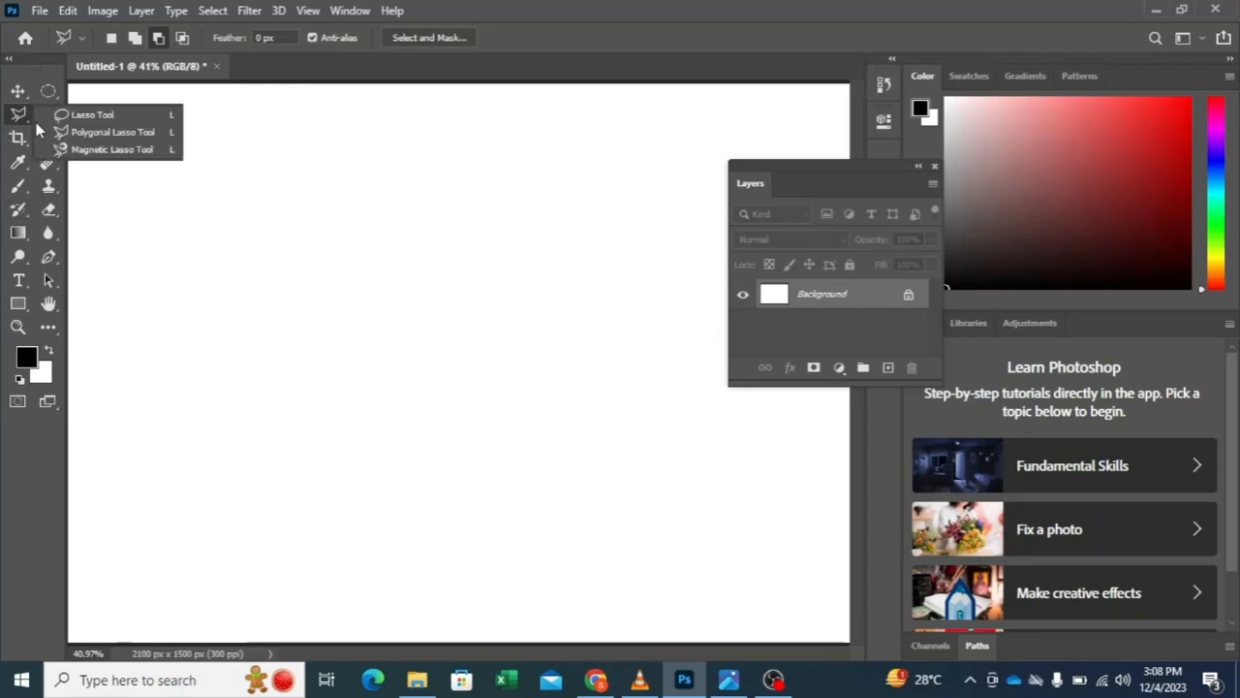
left_click(107, 149)
left_click(213, 171)
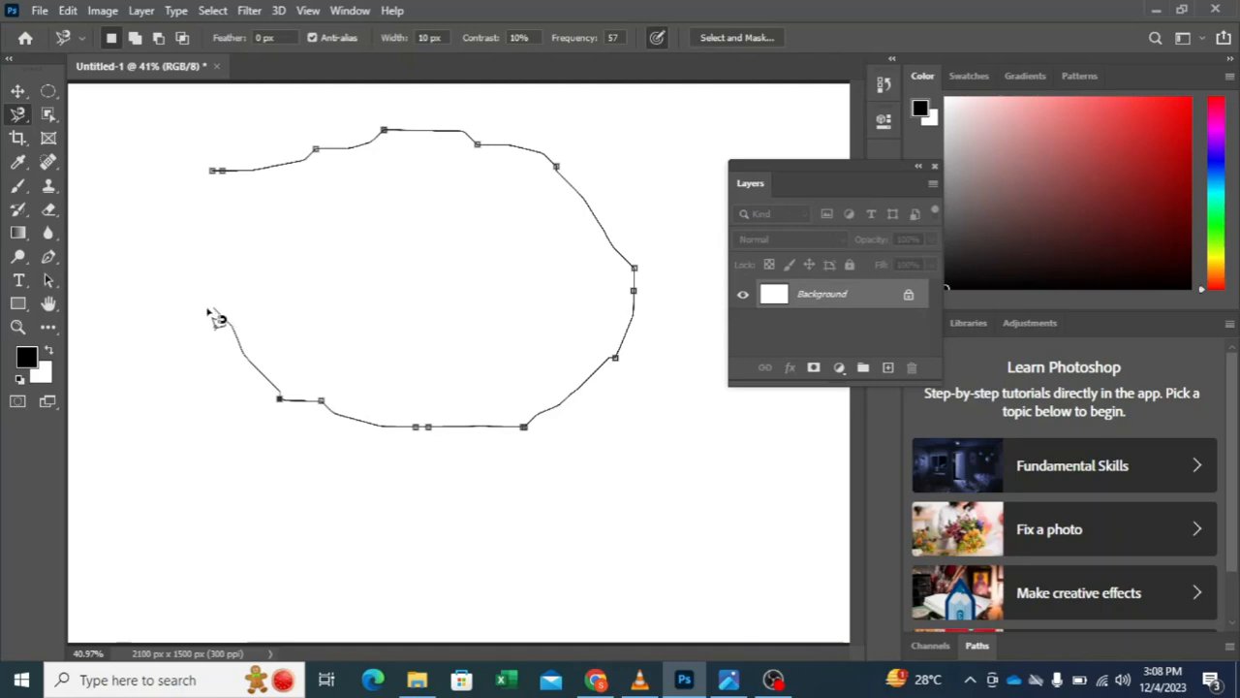
Step: Remove the magnetic outline's anchor points one after another until the whole path is gone
key("BackSpace")
key("BackSpace")
key("BackSpace")
key("BackSpace")
key("BackSpace")
key("BackSpace")
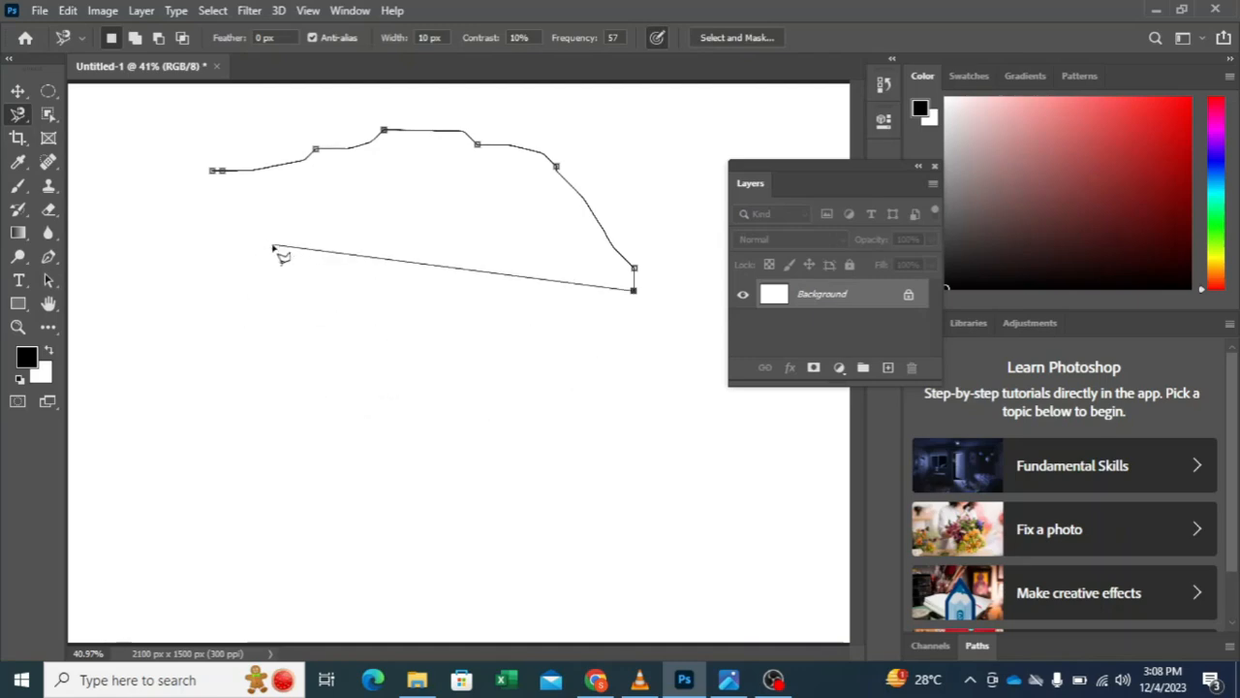
key("BackSpace")
key("BackSpace")
key("BackSpace")
key("BackSpace")
key("BackSpace")
key("BackSpace")
key("BackSpace")
key("BackSpace")
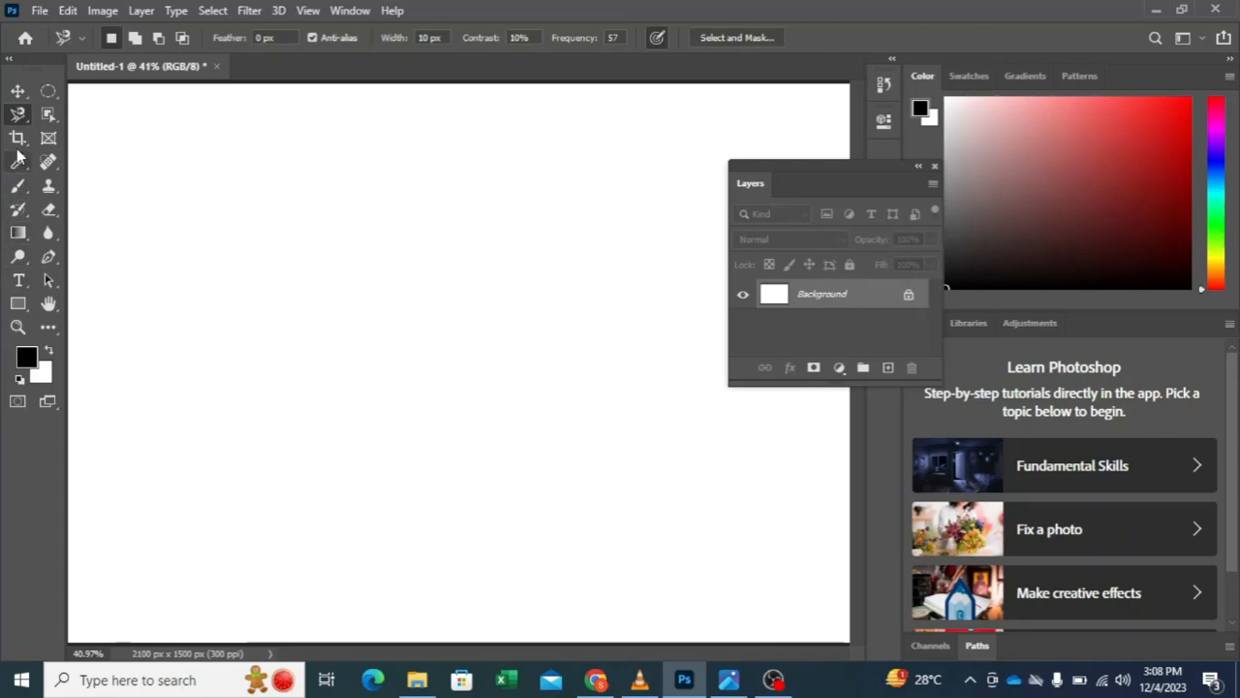
Step: Draw a nearly square rectangular marquee in the canvas's upper-left area, fill it with the black foreground color, and deselect
left_click(49, 93)
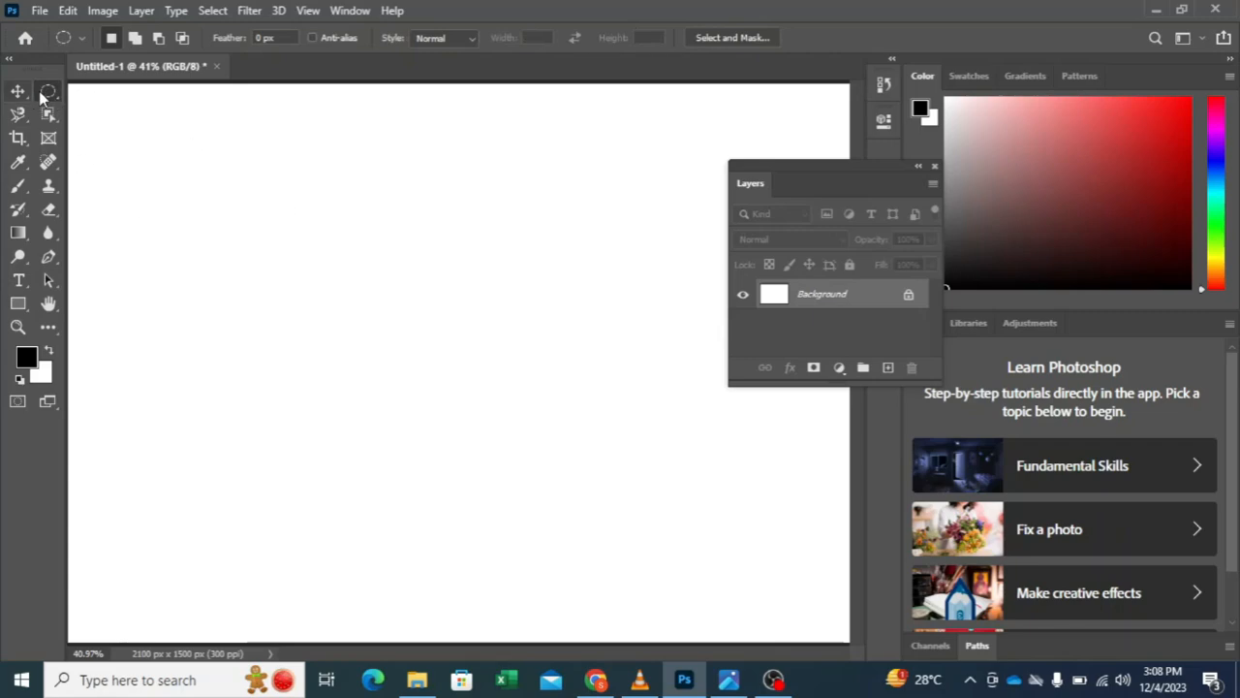
right_click(44, 97)
left_click(104, 85)
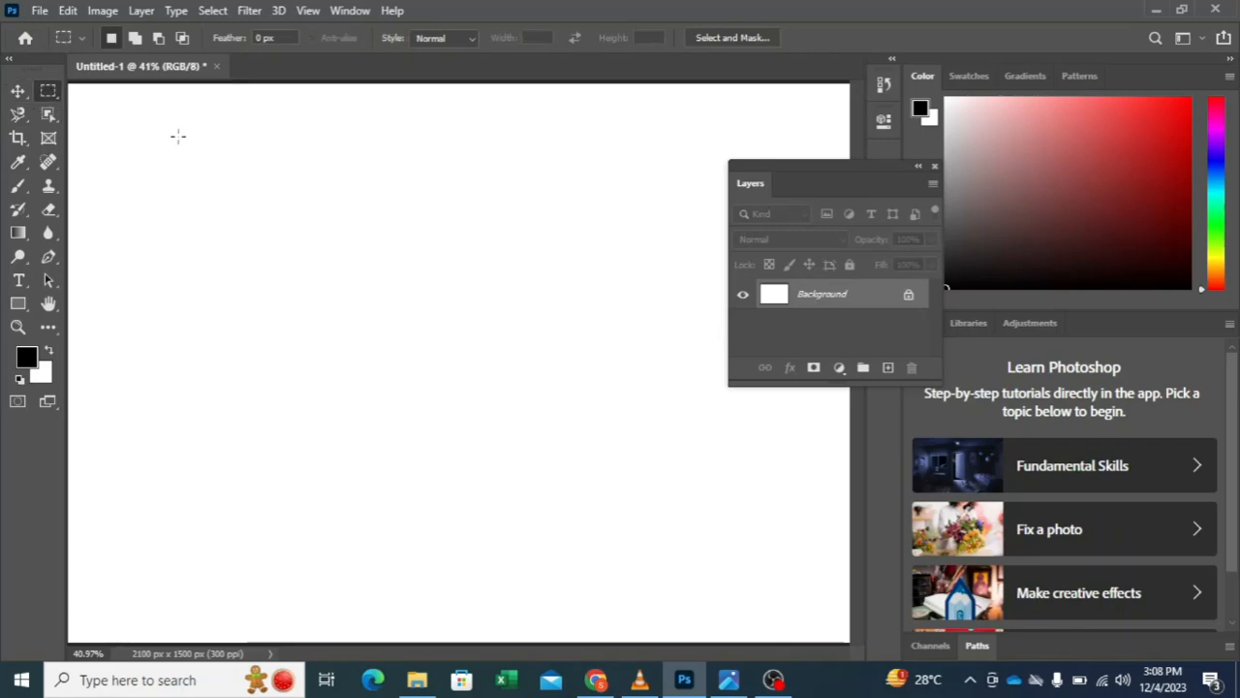
left_click_drag(177, 141, 438, 385)
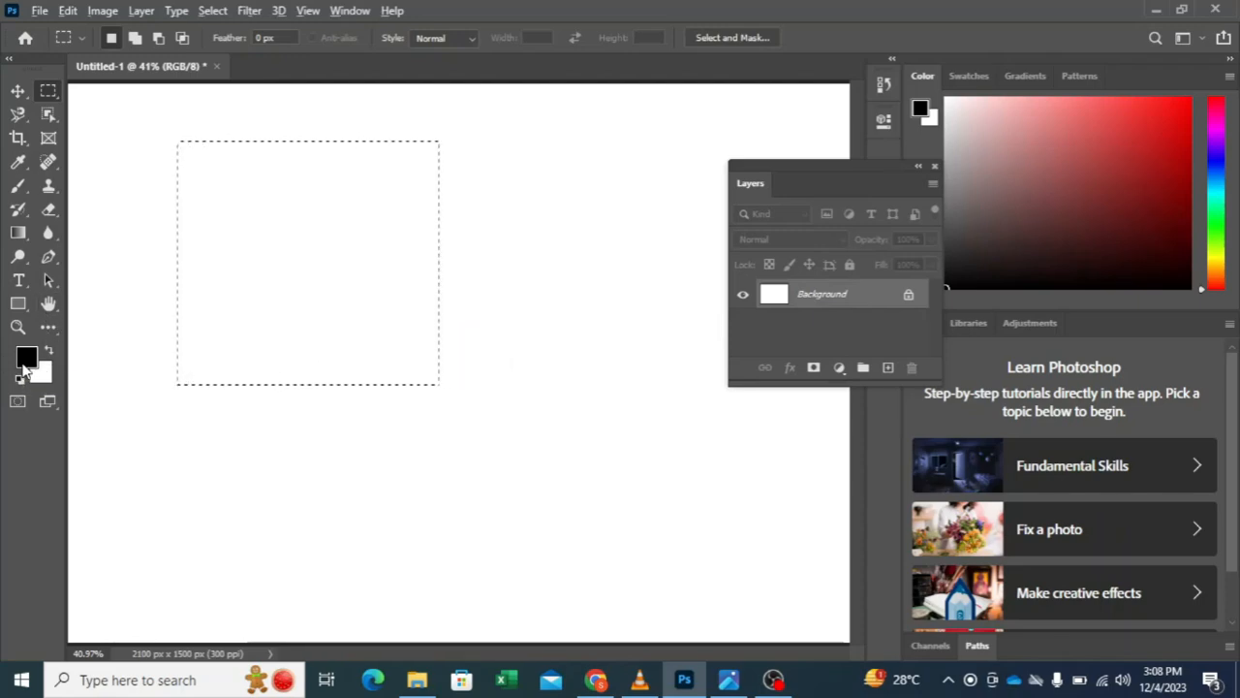
key("alt+BackSpace")
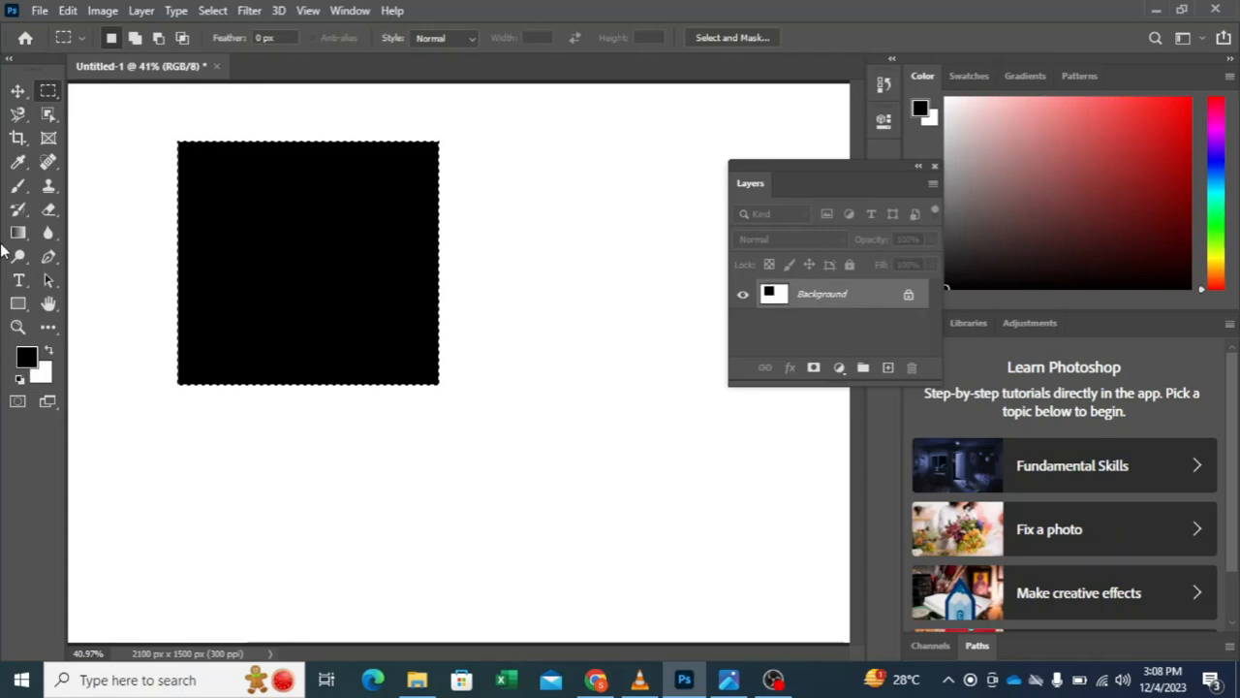
key("ctrl+d")
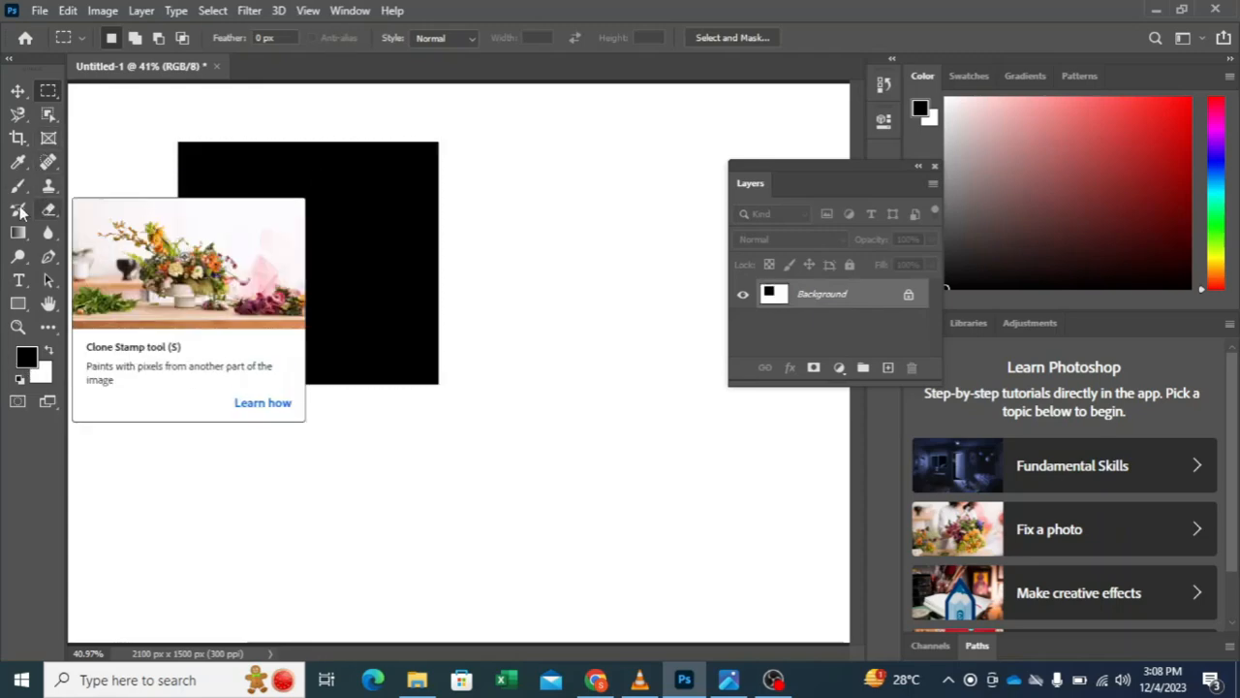
Step: Select the black square by tracing its edges with the Magnetic Lasso, and move it a short distance left
left_click(19, 115)
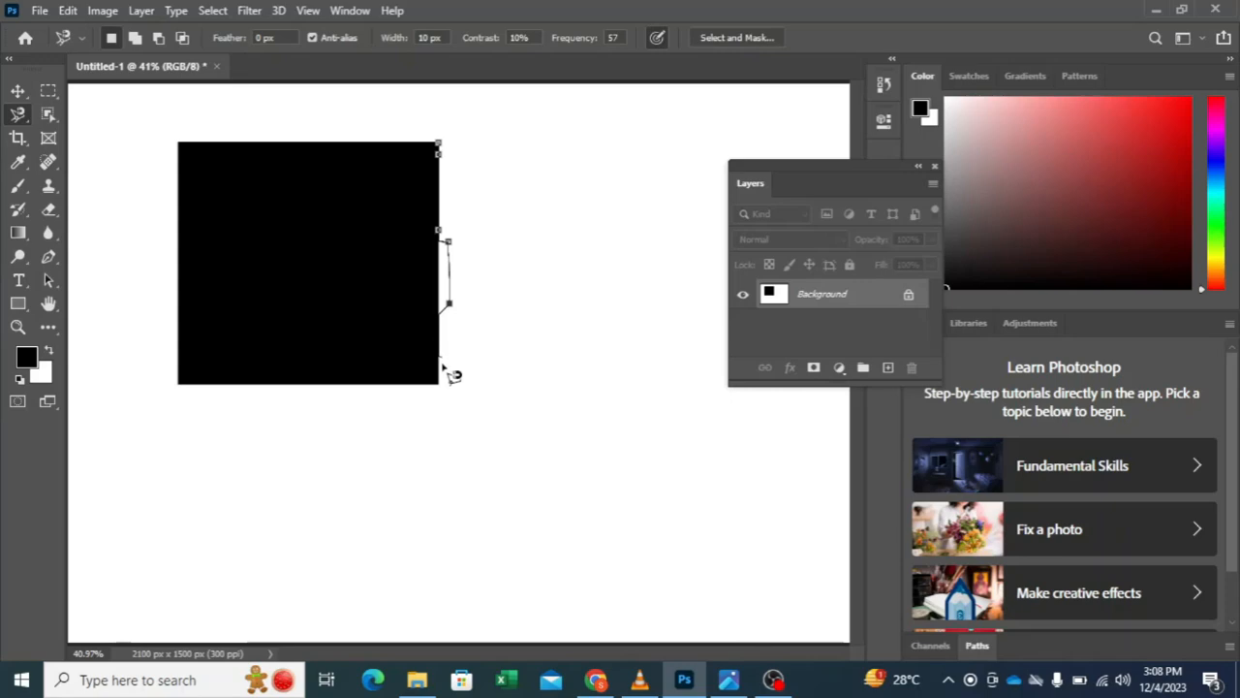
key("BackSpace")
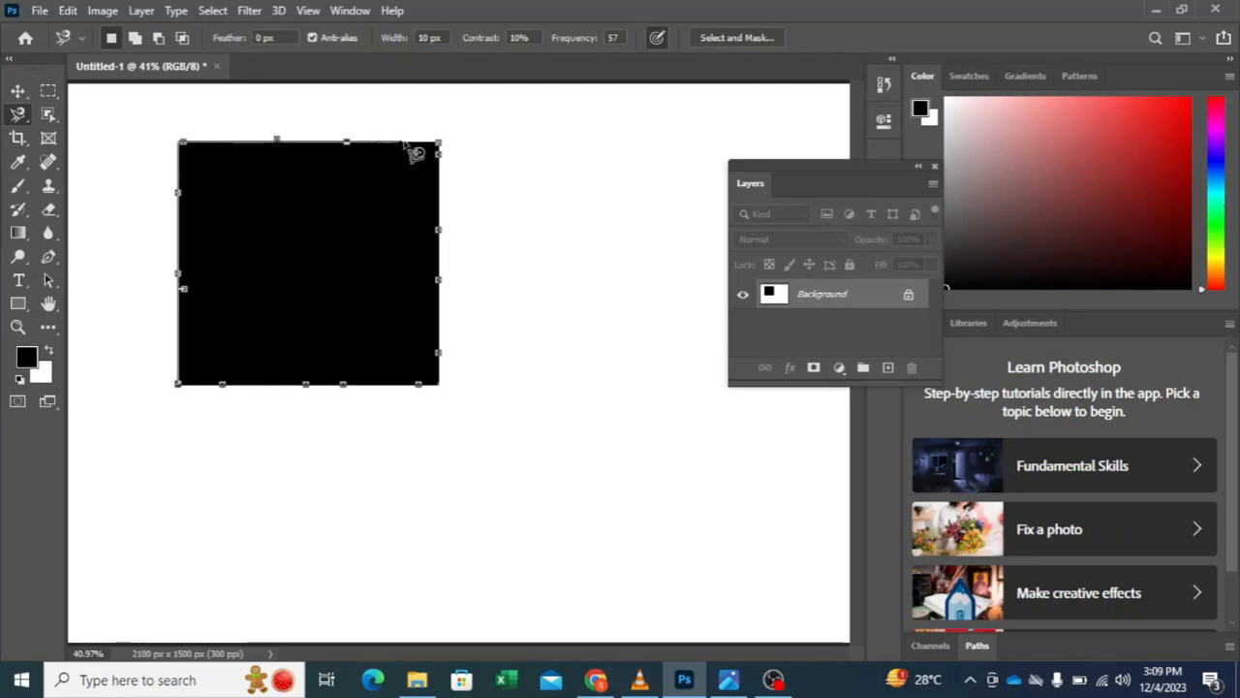
left_click(439, 144)
left_click(17, 87)
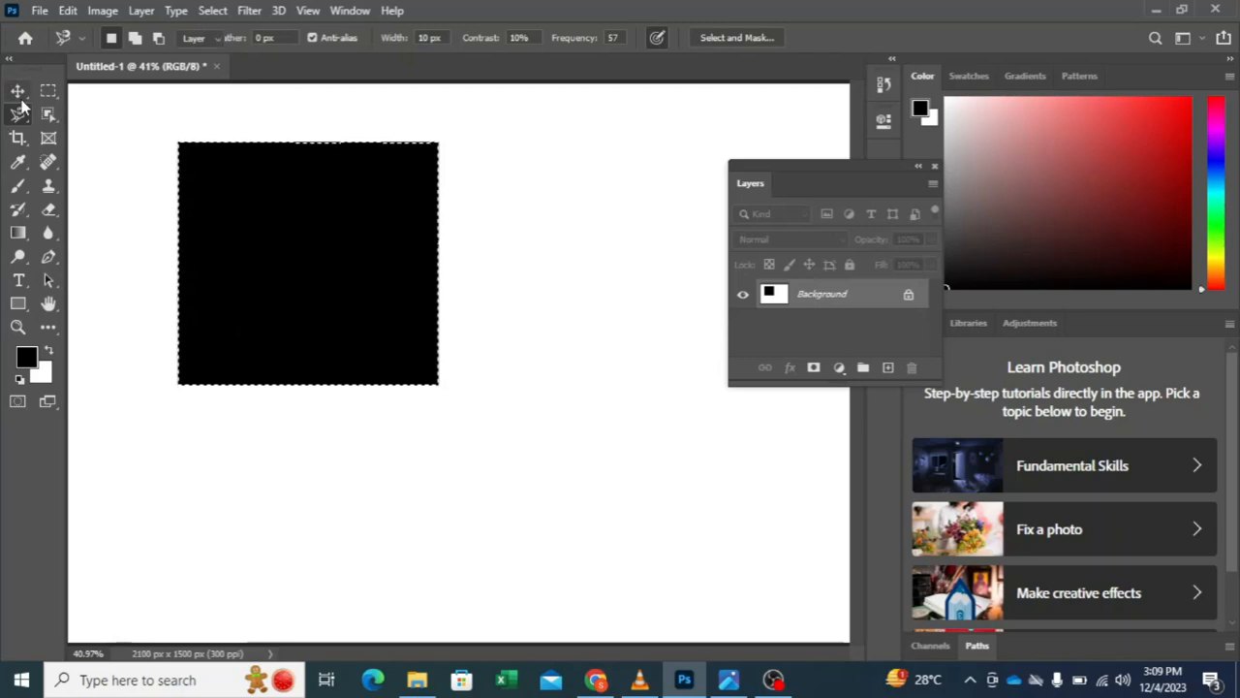
left_click_drag(391, 312, 222, 312)
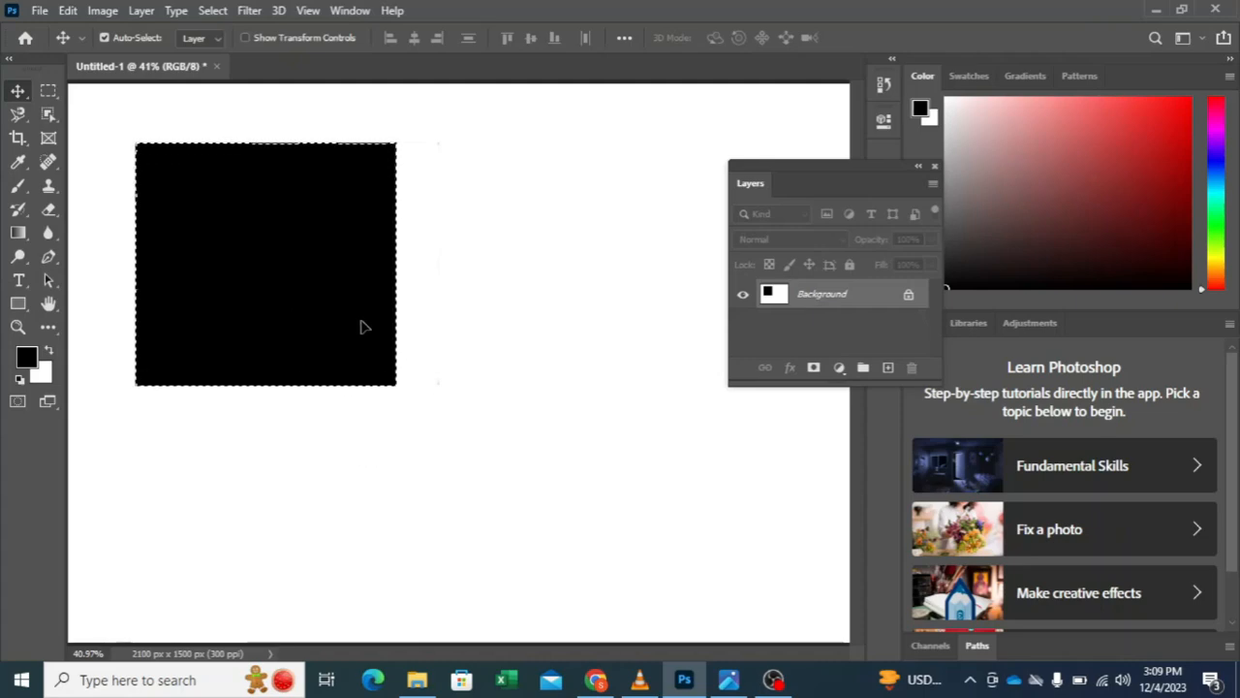
Step: Copy the selected black square onto a new layer with Layer Via Copy
left_click(17, 113)
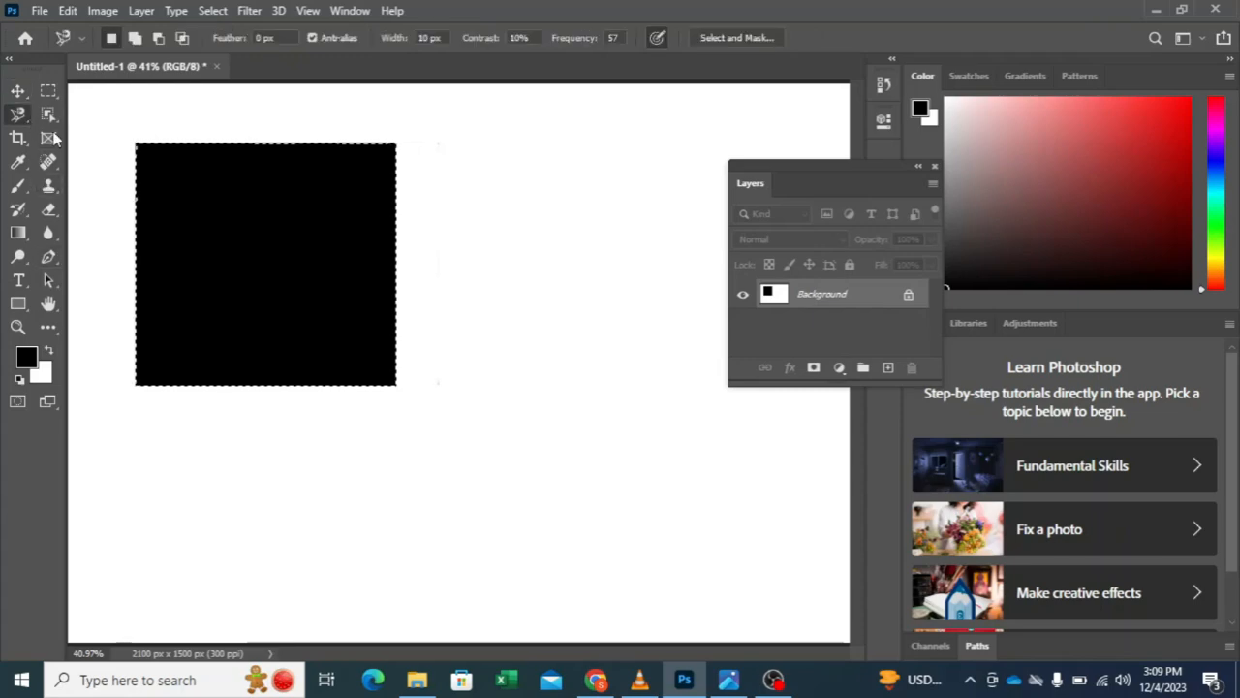
right_click(382, 308)
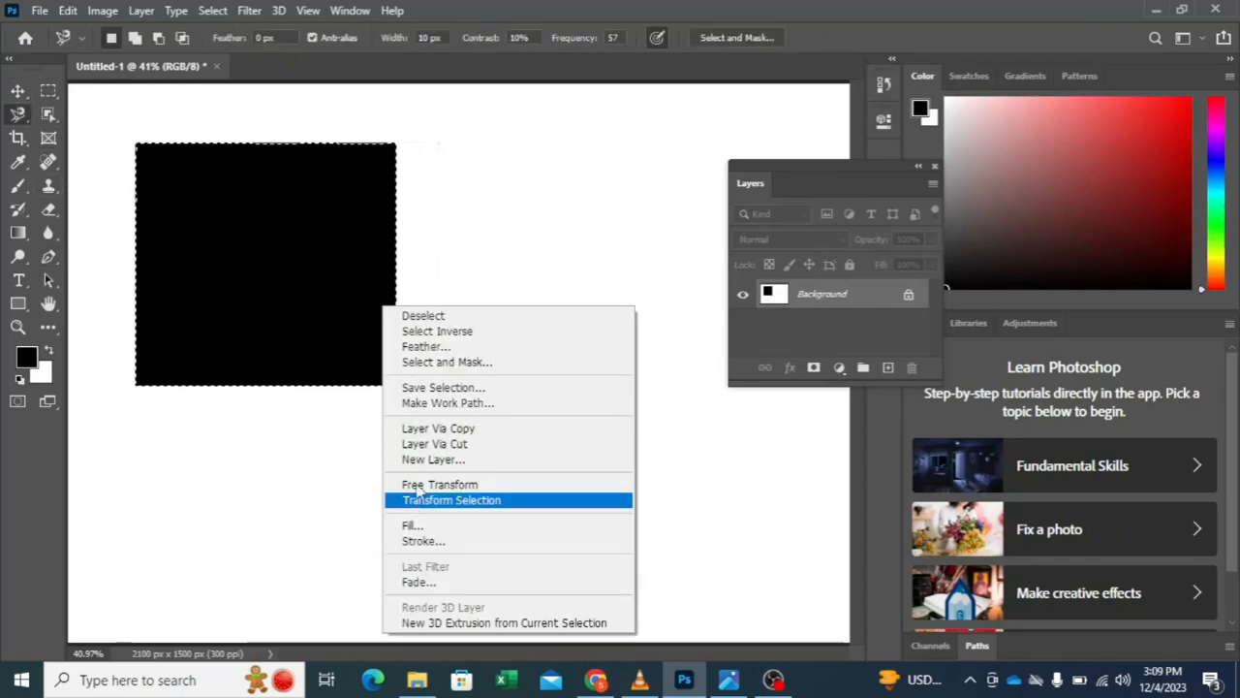
left_click(438, 429)
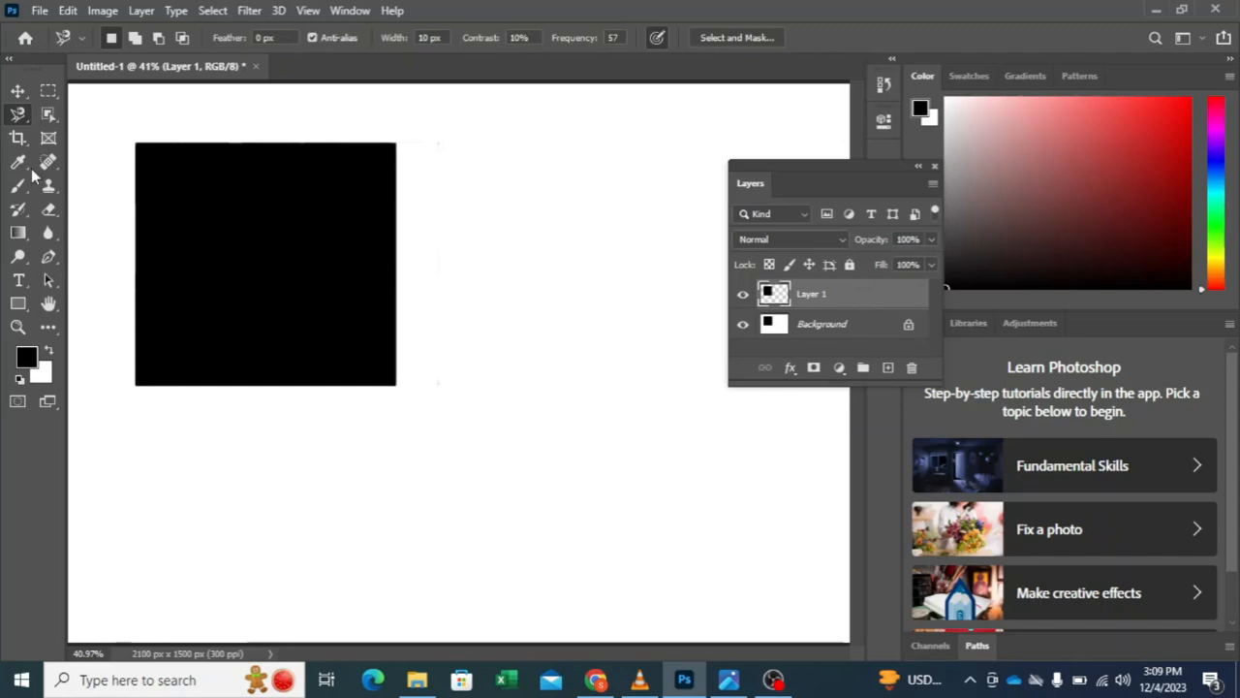
Step: Move the copied square right and down until it clears the original, hiding the Background layer for the first part and showing it again
left_click(18, 90)
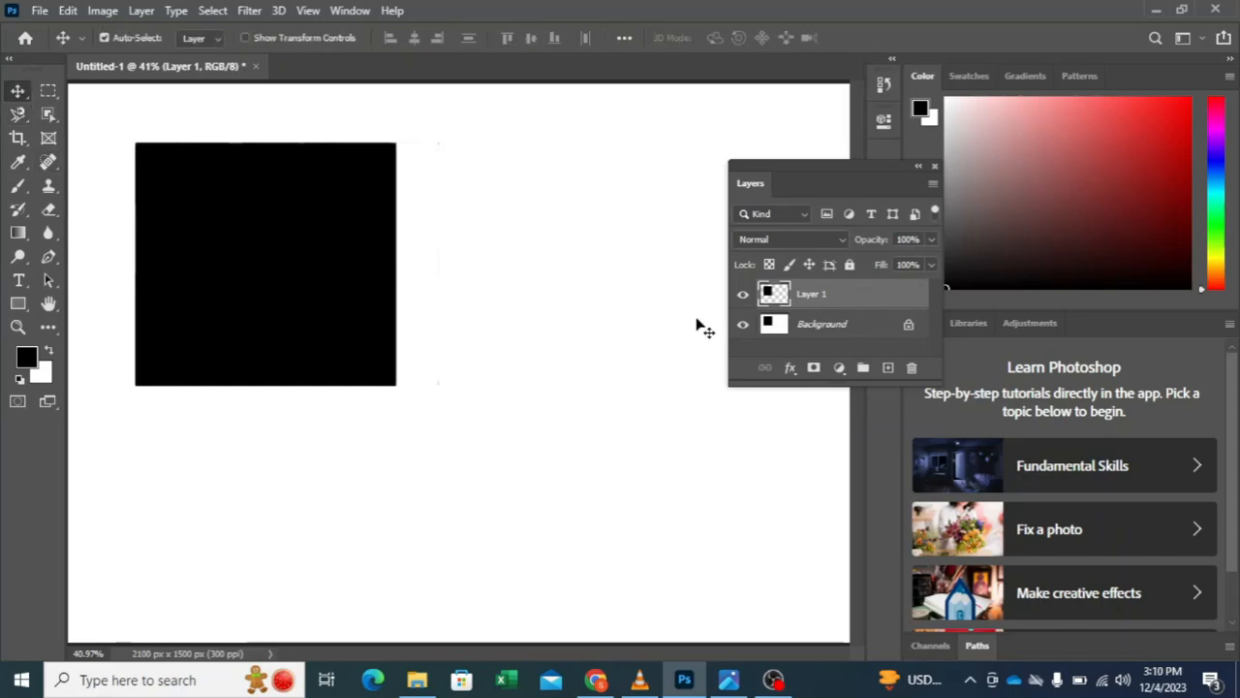
left_click(742, 325)
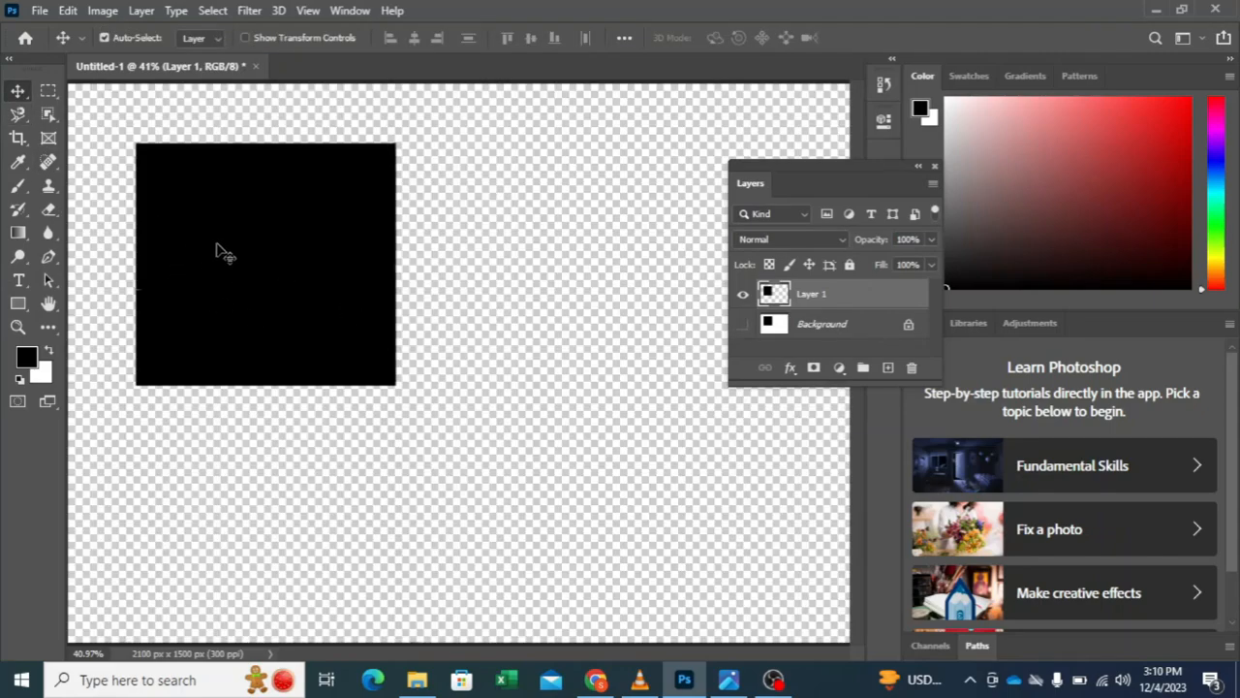
left_click_drag(223, 251, 444, 273)
left_click(743, 325)
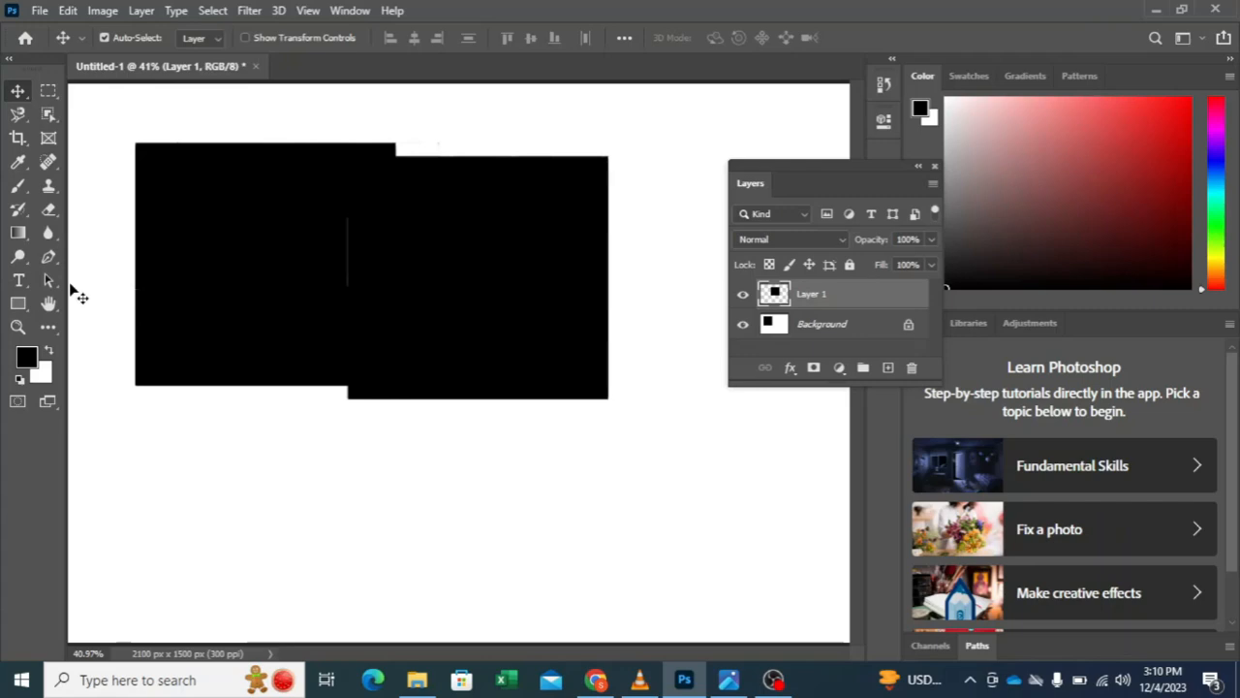
left_click_drag(450, 348, 522, 408)
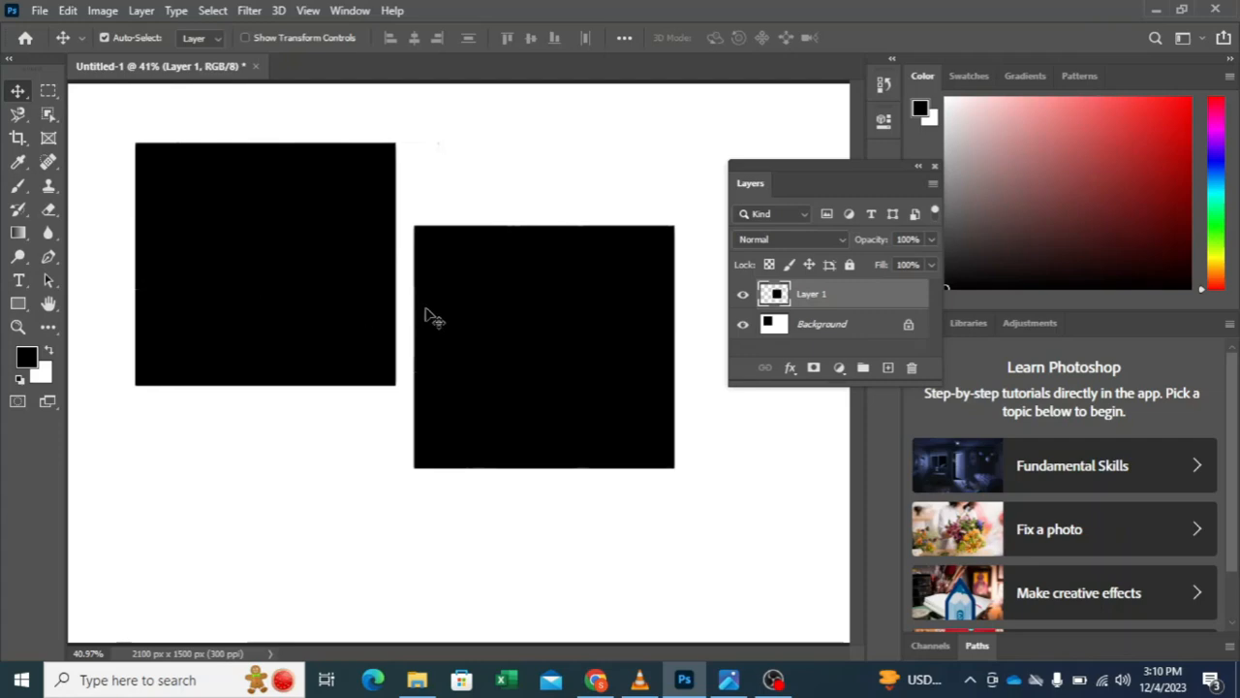
Step: Undo the copied layer with its moves, and the earlier shift of the black square
key("ctrl+z")
key("ctrl+z")
key("ctrl+z")
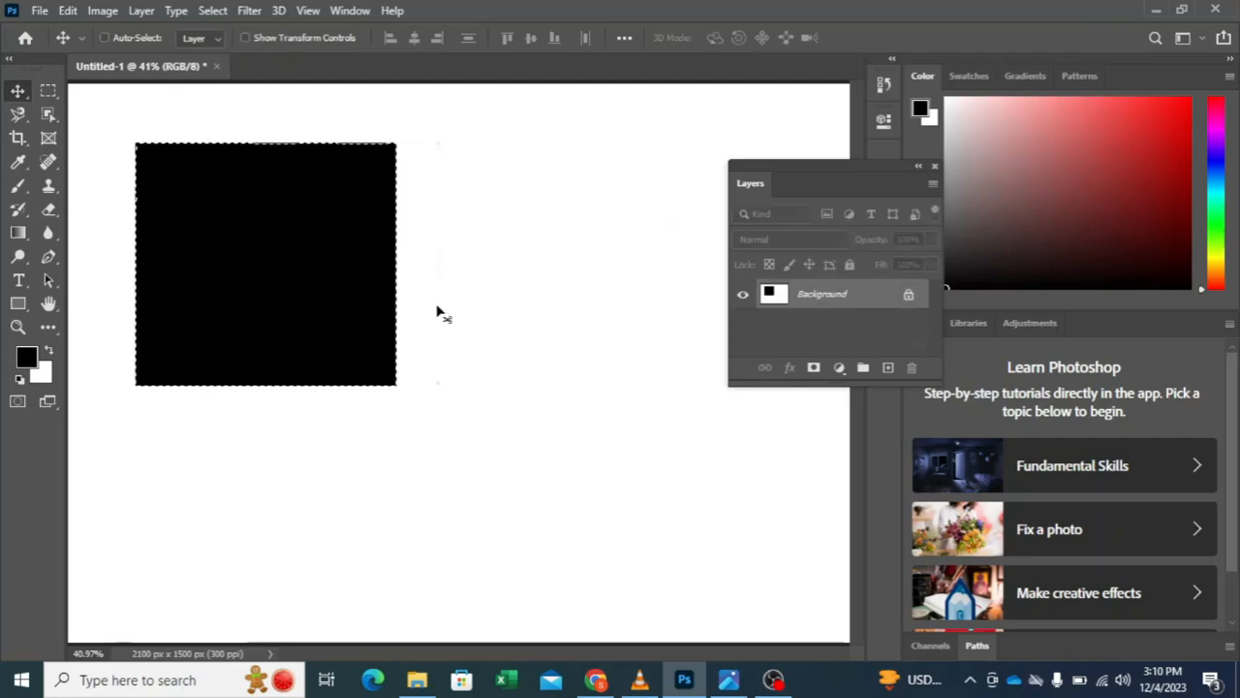
key("ctrl+z")
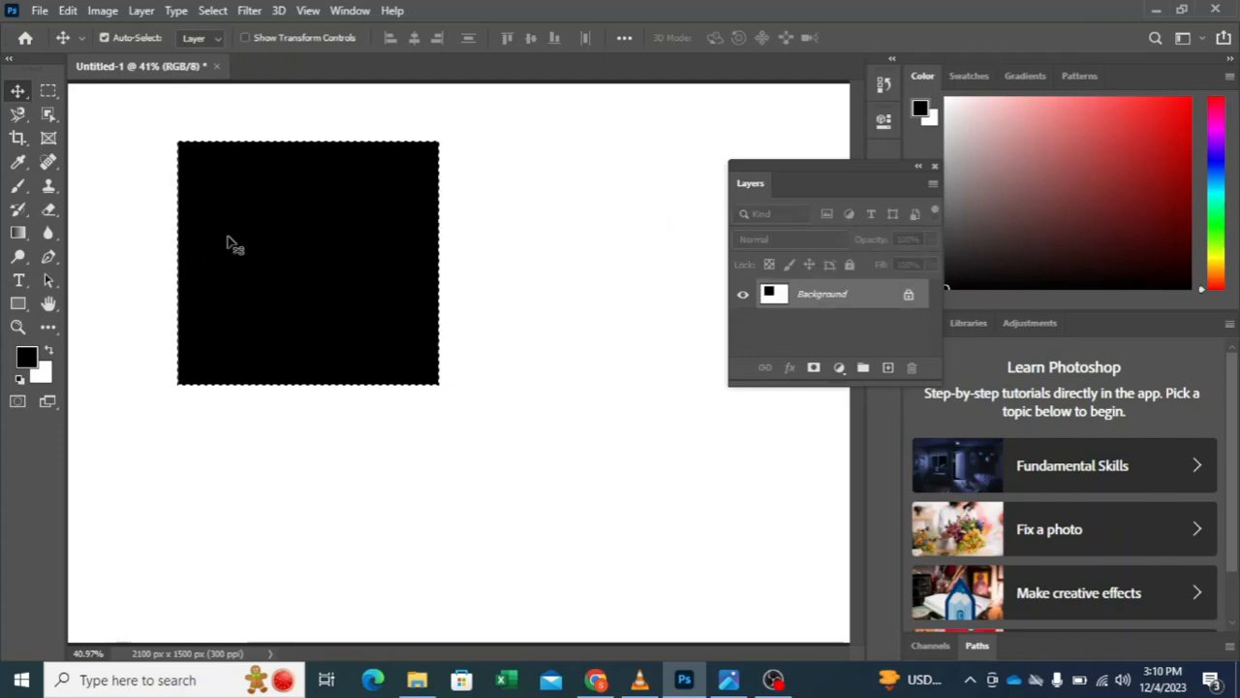
Step: Delete the selected black square from the Background layer and deselect
key("ctrl+d")
key("ctrl+shift+d")
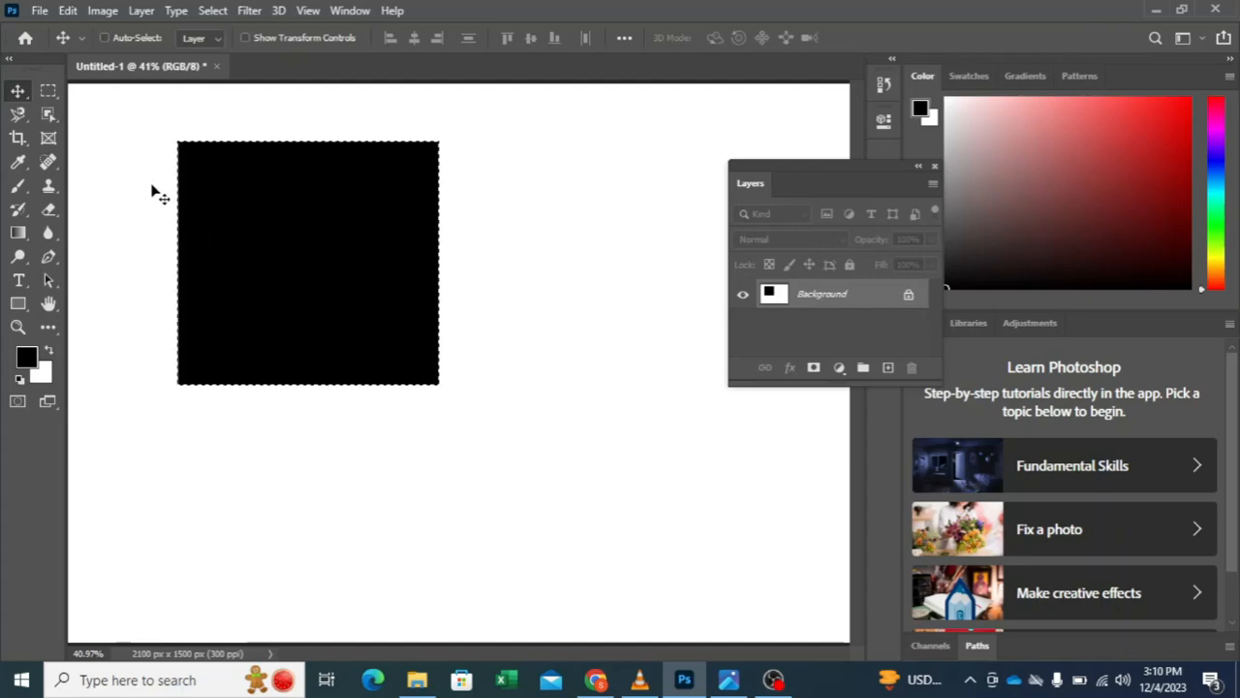
key("BackSpace")
key("ctrl+d")
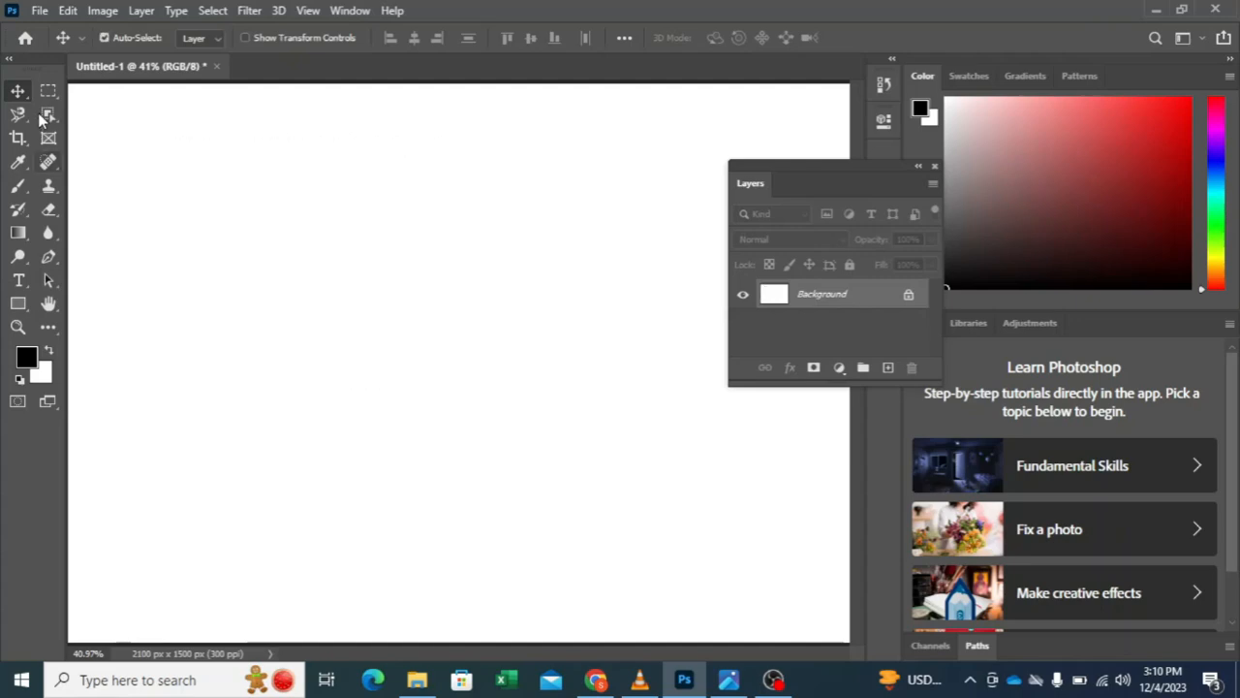
left_click(40, 11)
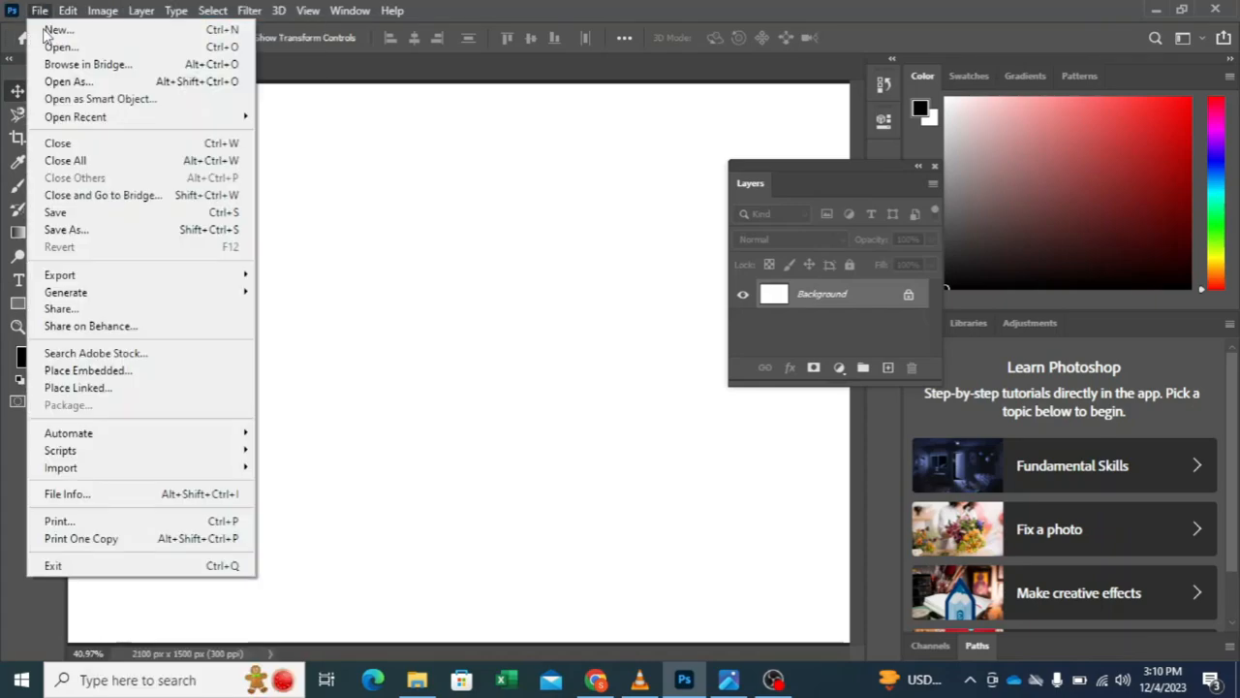
left_click(49, 30)
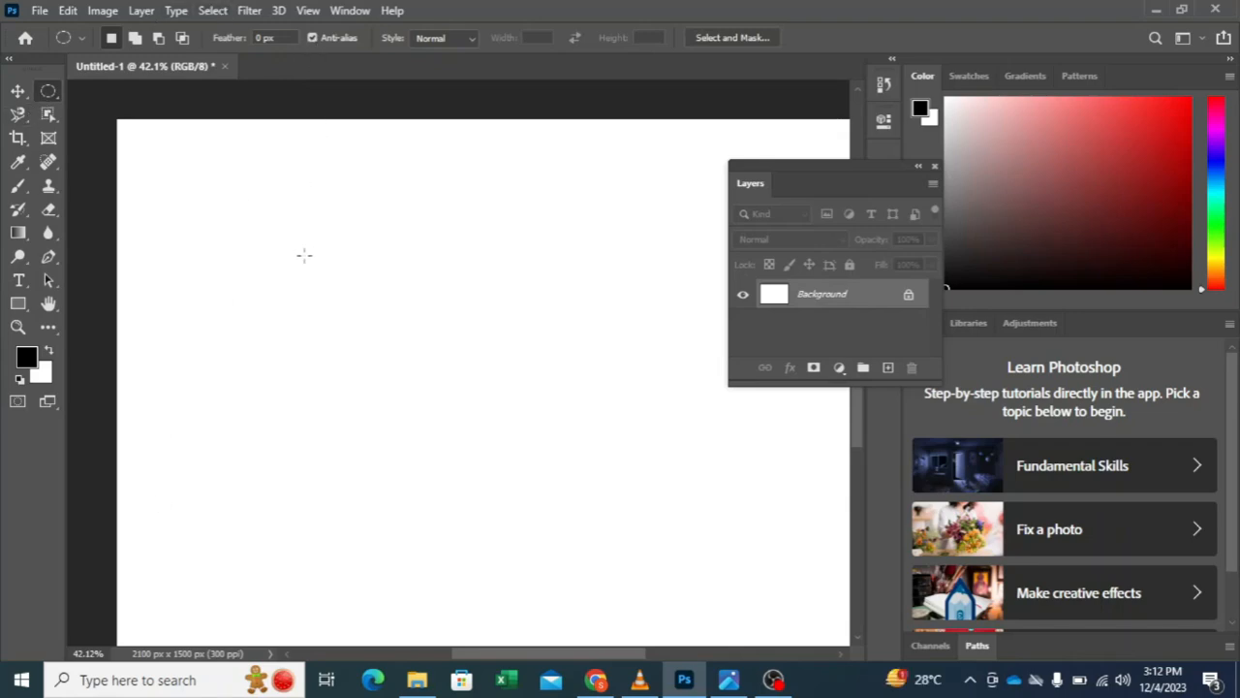
Step: Compare the Anti-alias option of the Rectangular Marquee tool with that of the Elliptical Marquee tool
right_click(46, 94)
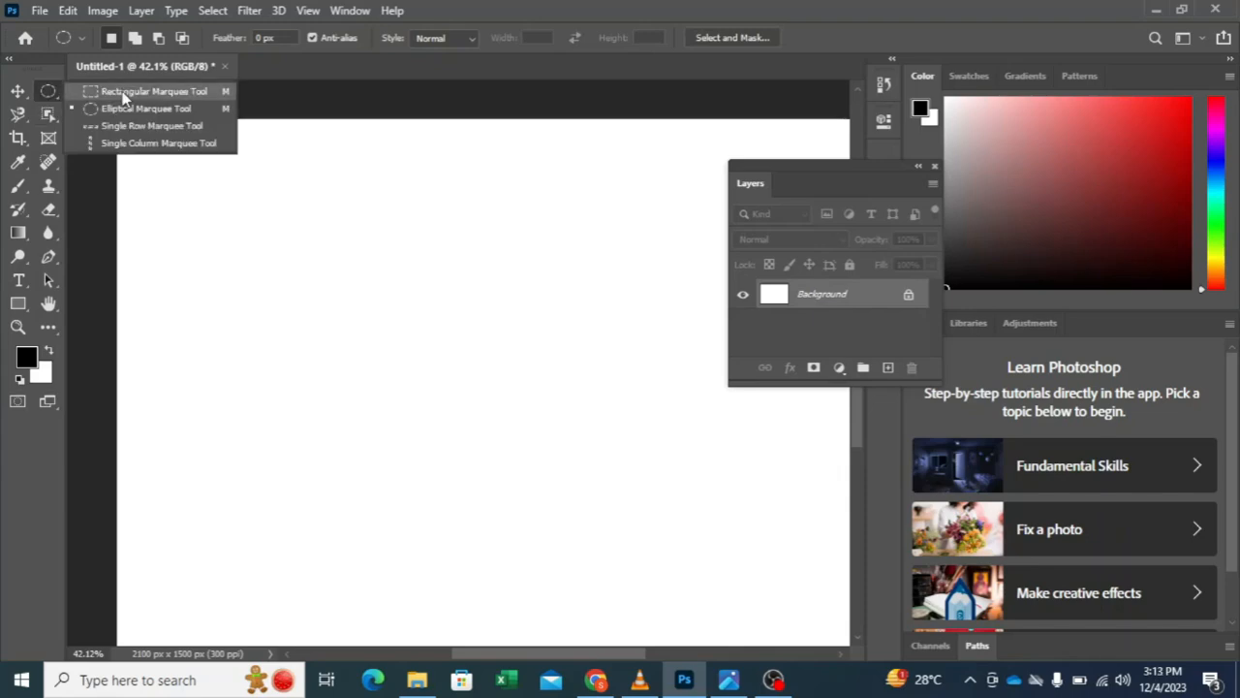
left_click(124, 93)
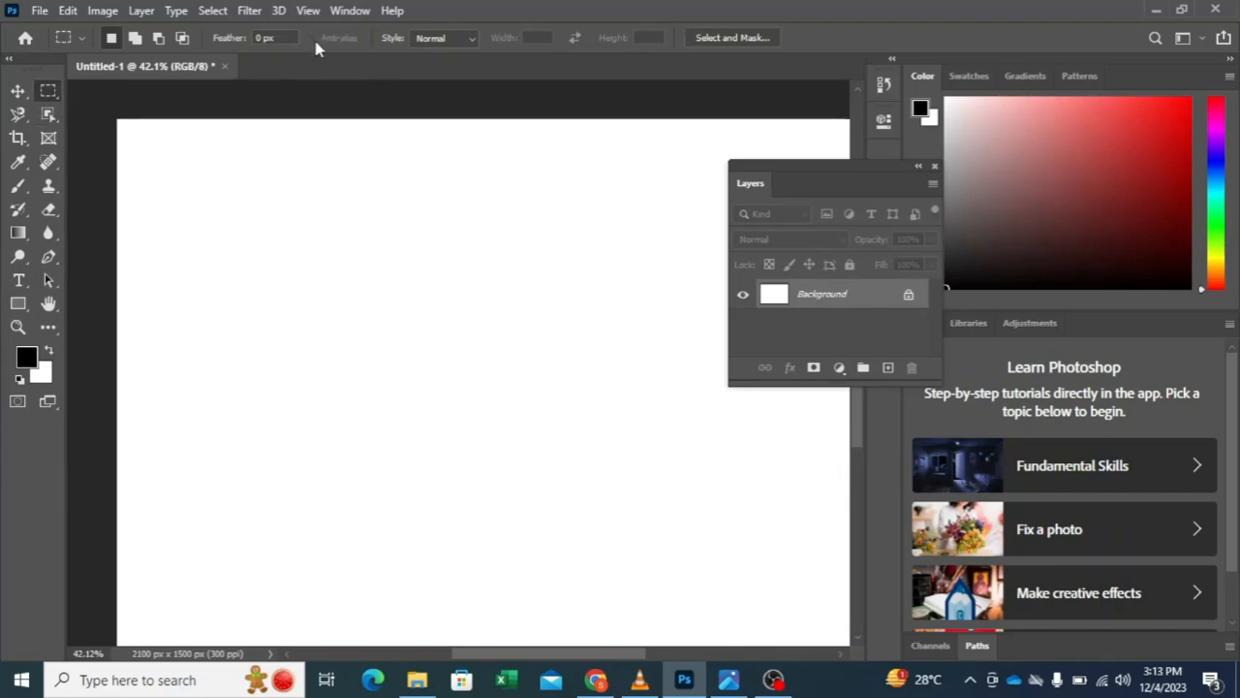
right_click(51, 94)
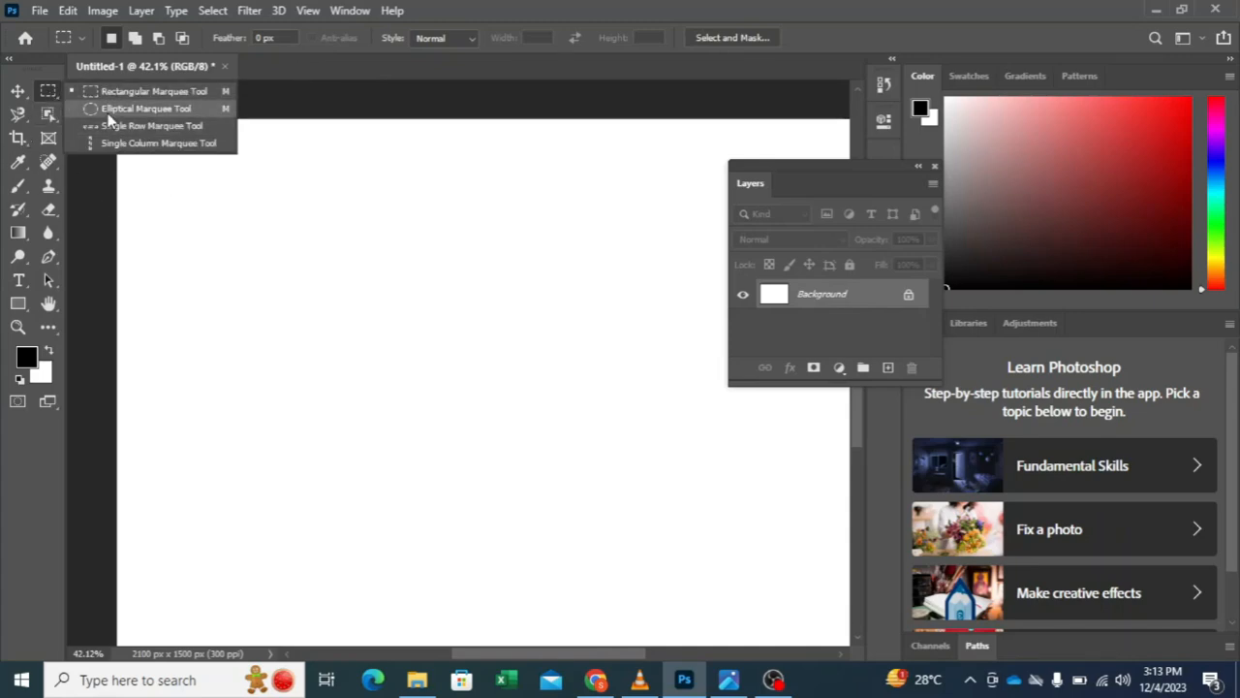
left_click(136, 109)
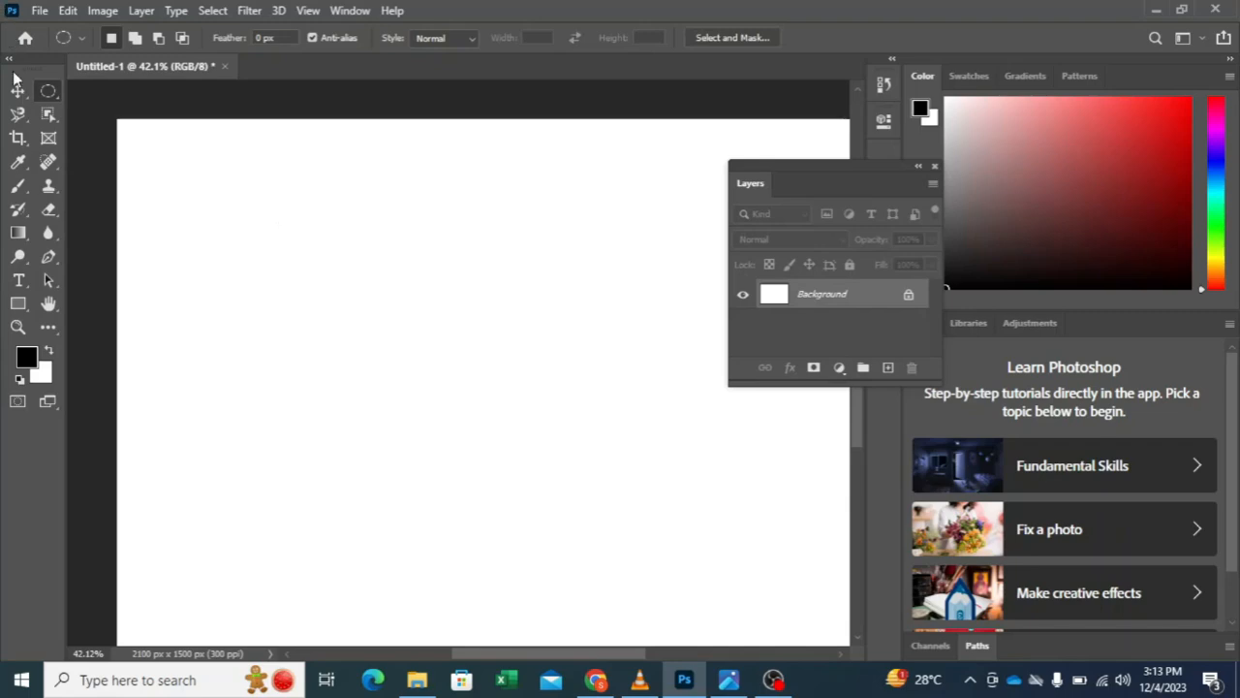
Step: Draw a circular marquee in the canvas's left part with Anti-alias on, fill it with the black foreground color, and deselect
left_click_drag(266, 220, 413, 415)
left_click(87, 211)
left_click_drag(205, 318, 347, 458)
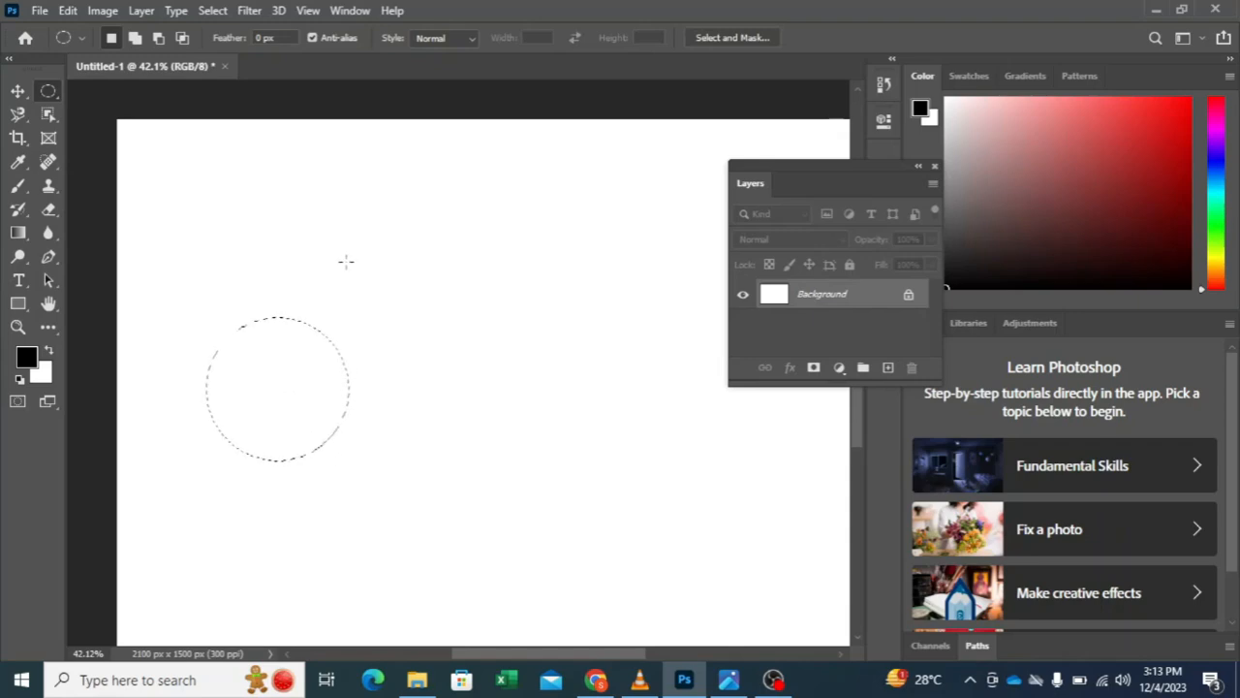
key("alt+BackSpace")
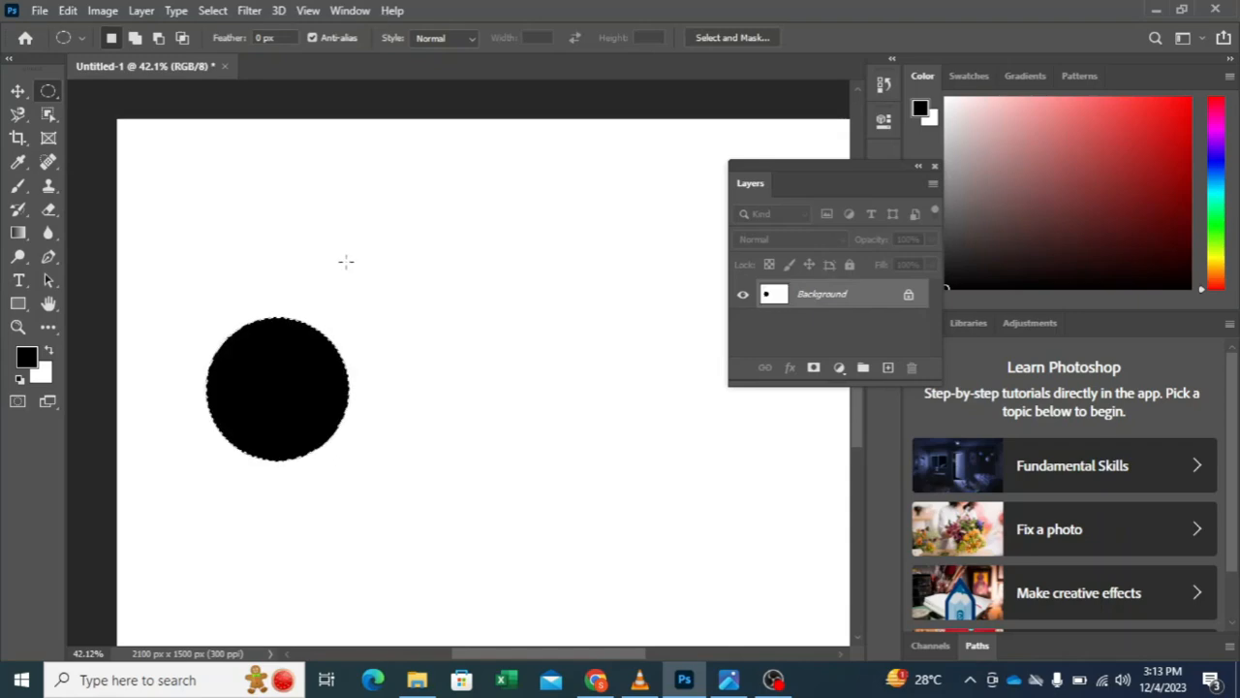
key("ctrl+d")
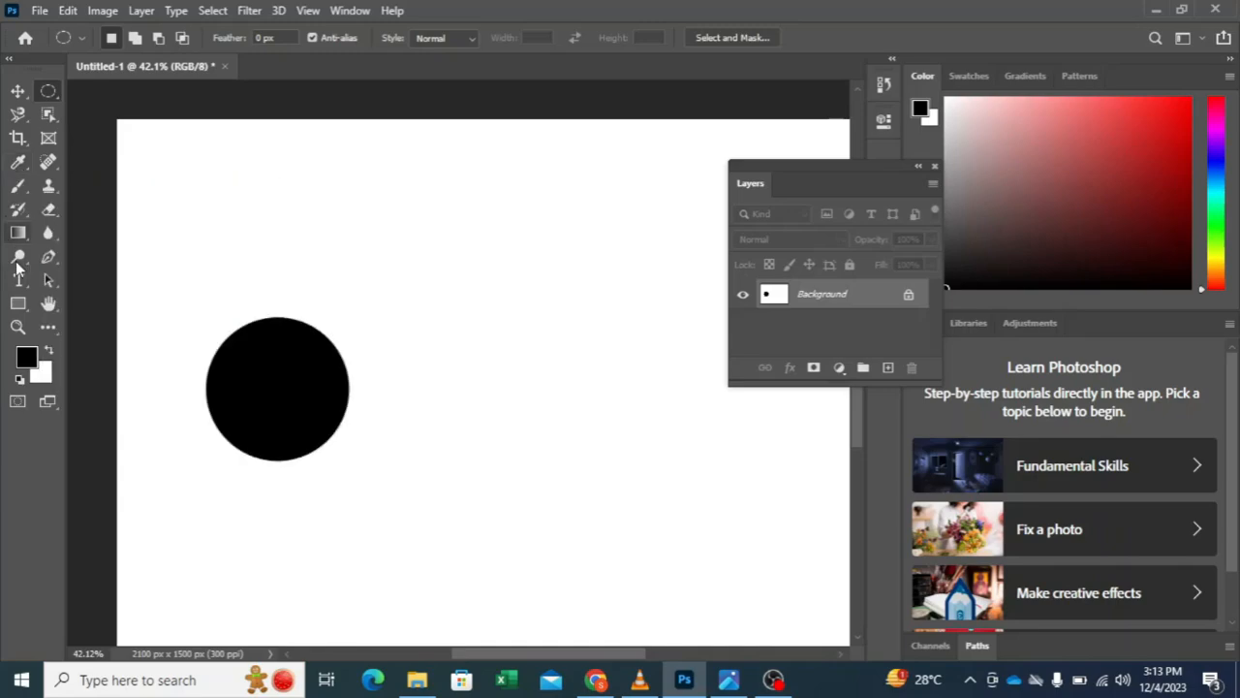
Step: Examine the individual pixels along the black circle's edge at high magnification
key("z")
left_click_drag(335, 435, 604, 386)
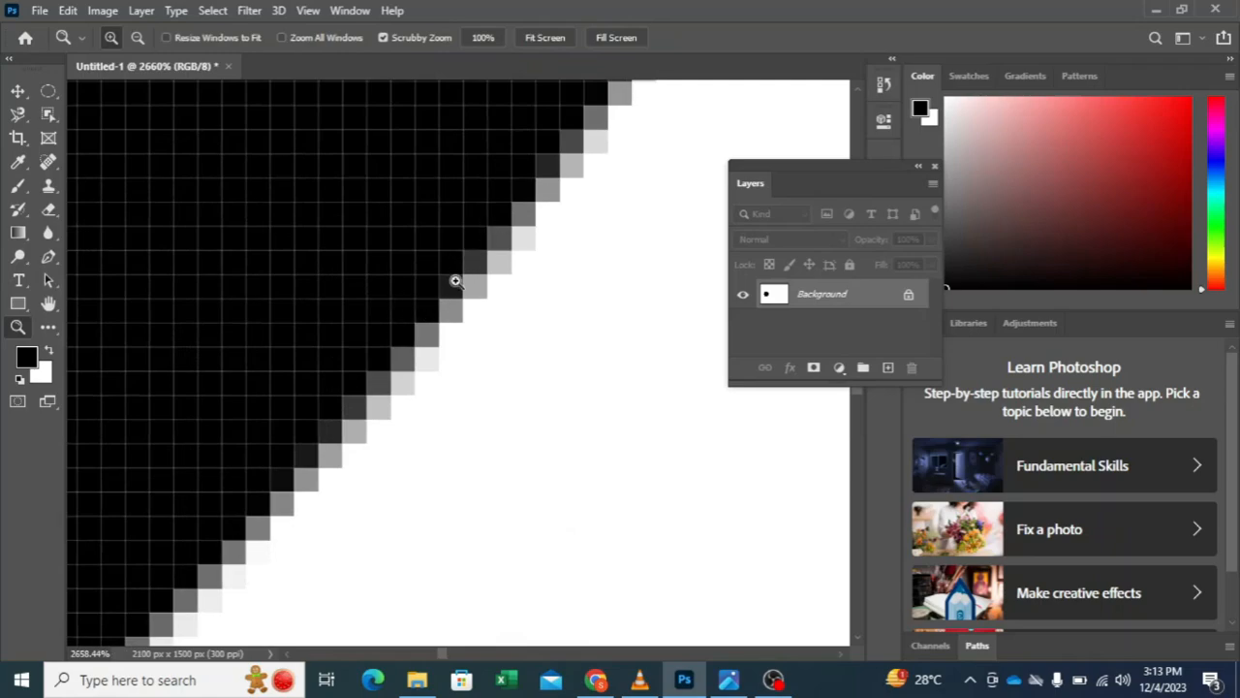
left_click_drag(592, 158, 521, 209)
left_click_drag(475, 281, 459, 438)
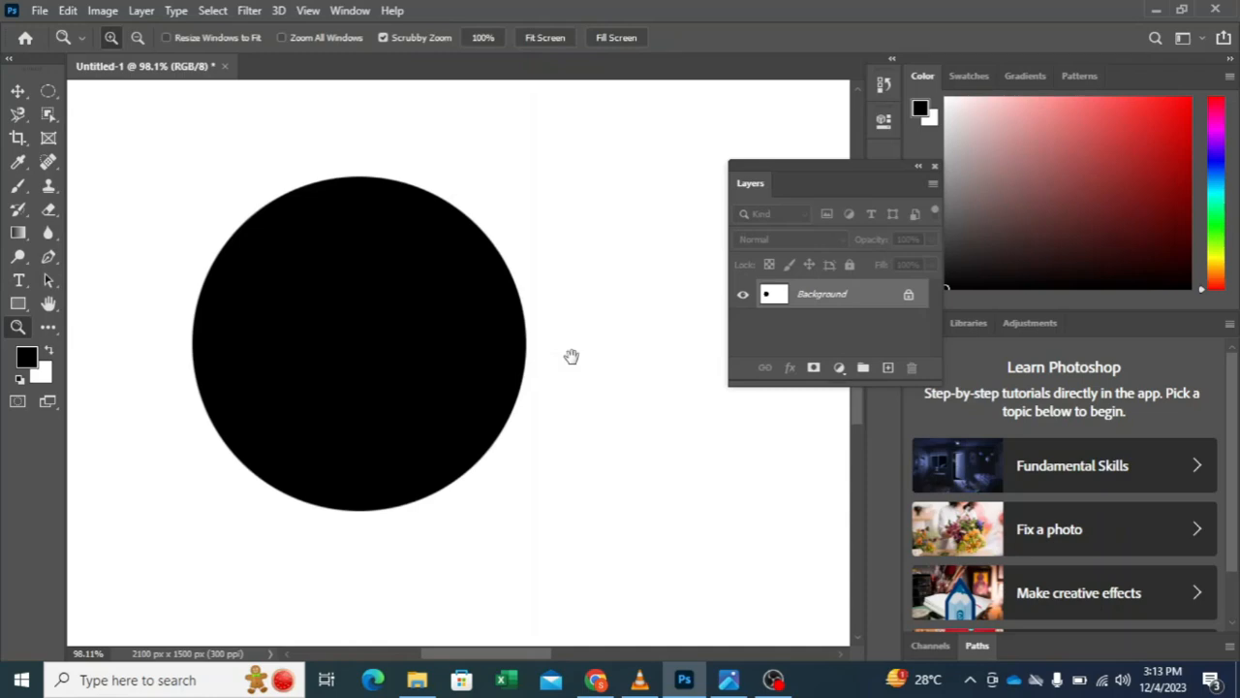
left_click_drag(571, 354, 299, 321)
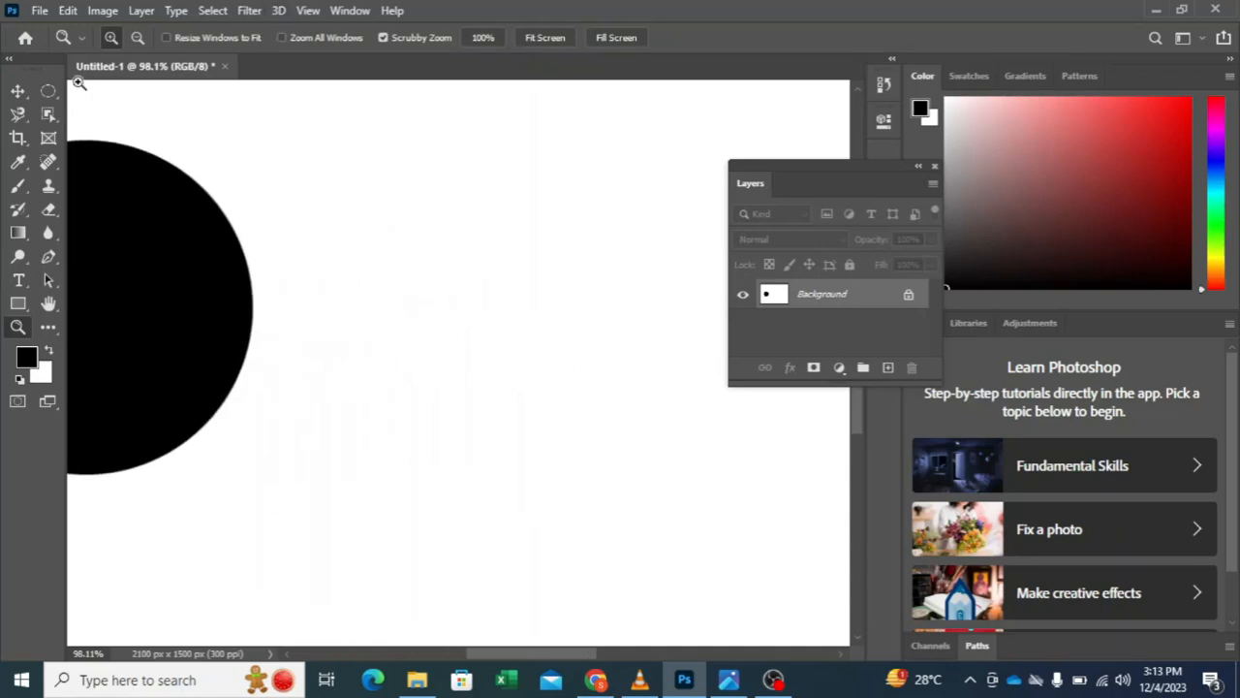
Step: Draw a smaller circular marquee to the right of the first circle with Anti-alias off, fill it with black, and deselect
left_click(49, 92)
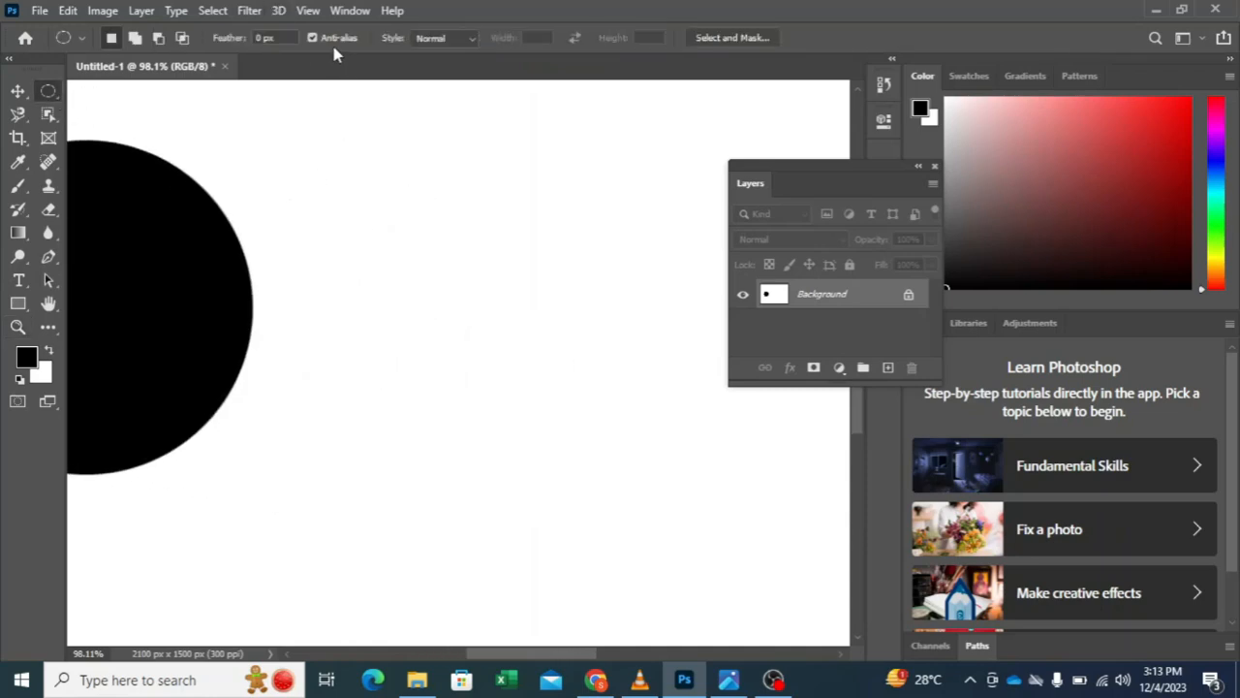
left_click_drag(382, 244, 585, 501)
left_click(281, 365)
left_click_drag(418, 215, 623, 474)
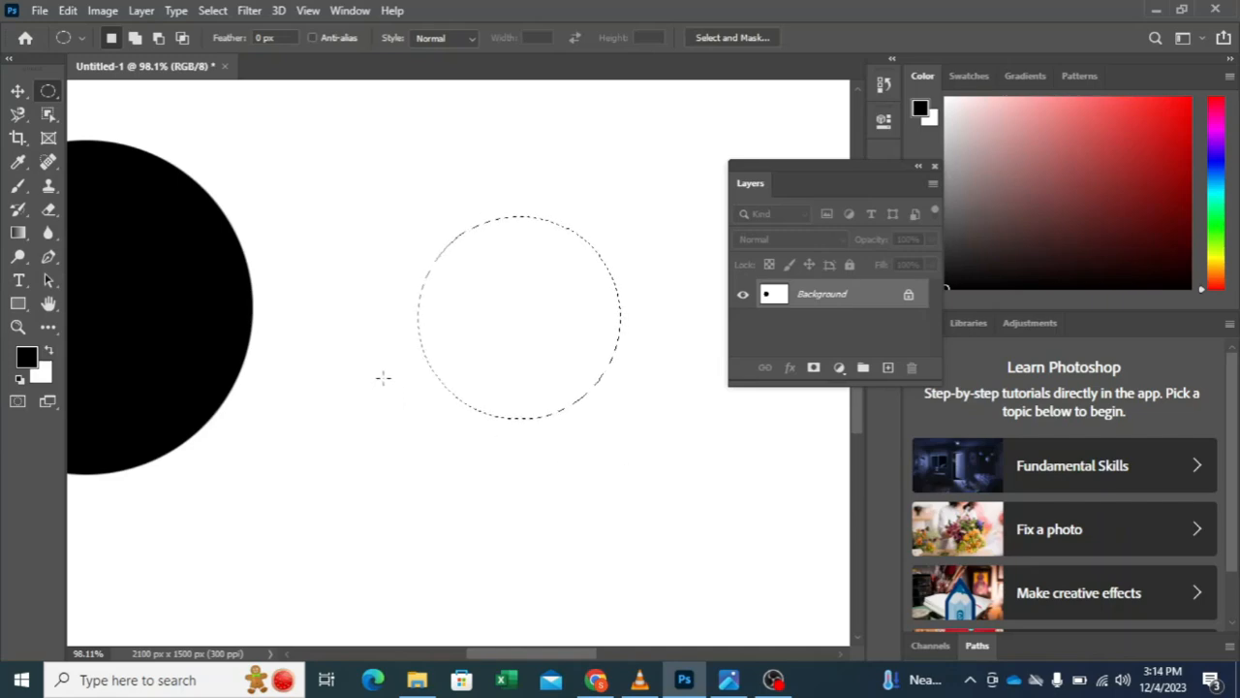
key("alt+BackSpace")
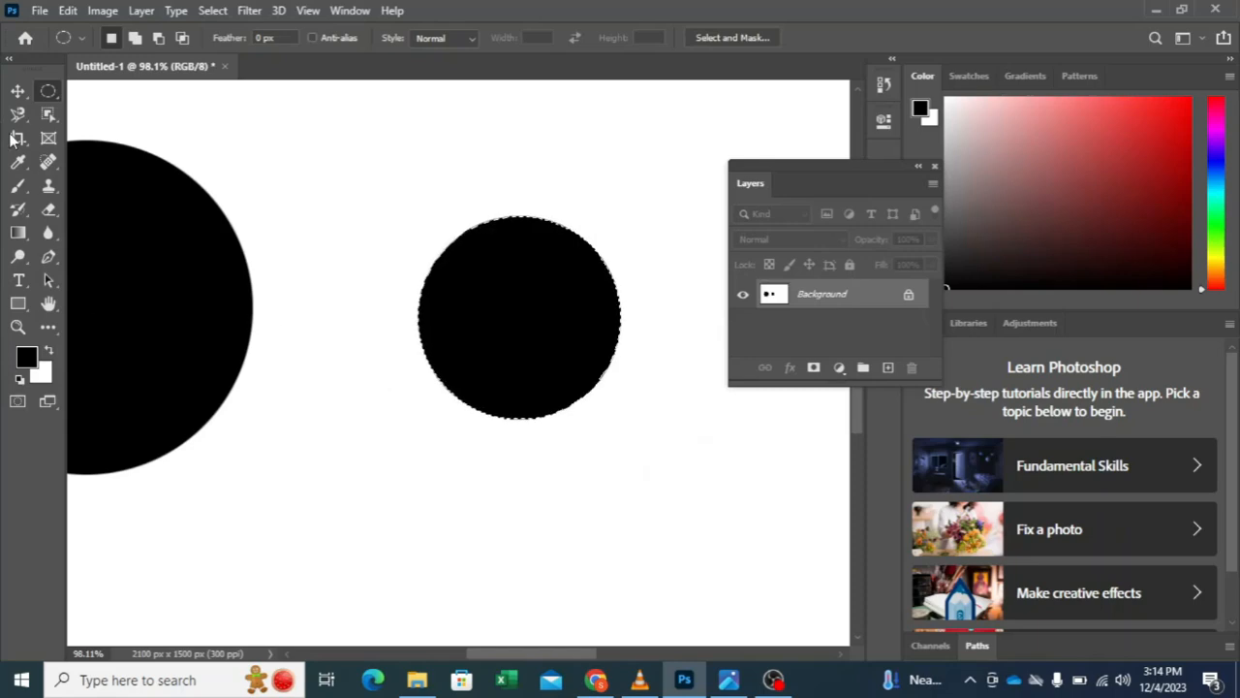
key("ctrl+d")
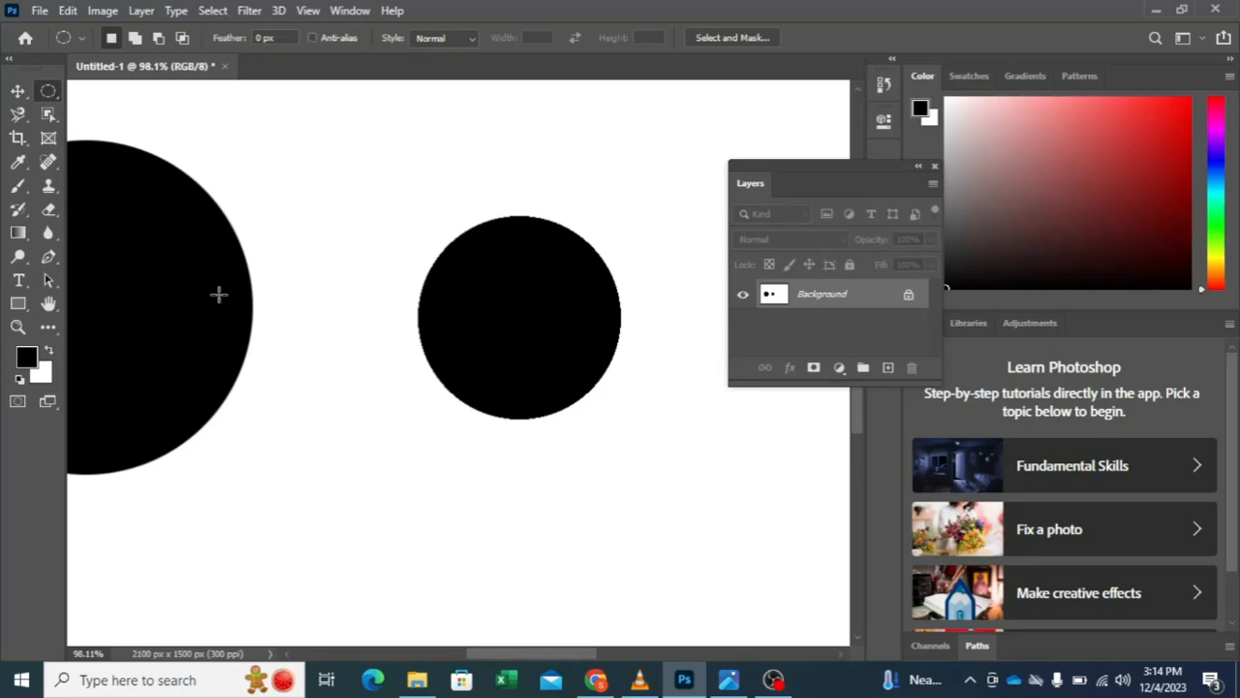
Step: Inspect the smaller circle's edge pixels up close and return to a view of both circles
left_click(19, 330)
left_click_drag(455, 364, 609, 358)
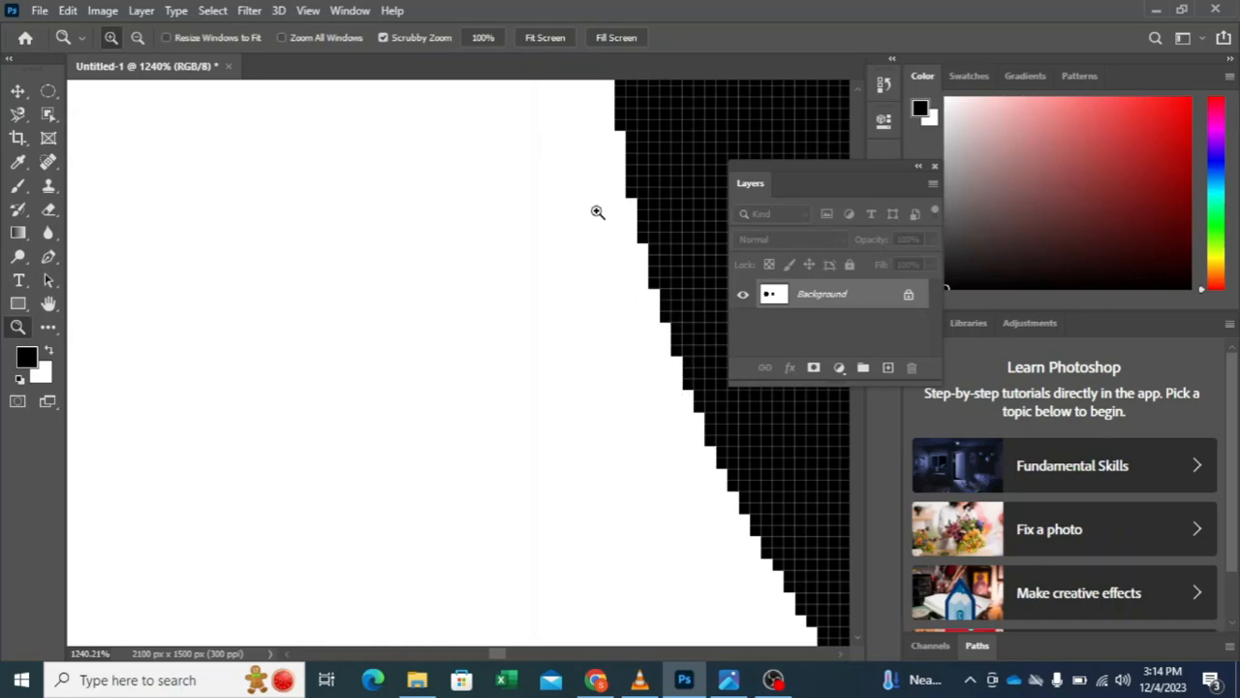
left_click_drag(562, 246, 337, 395)
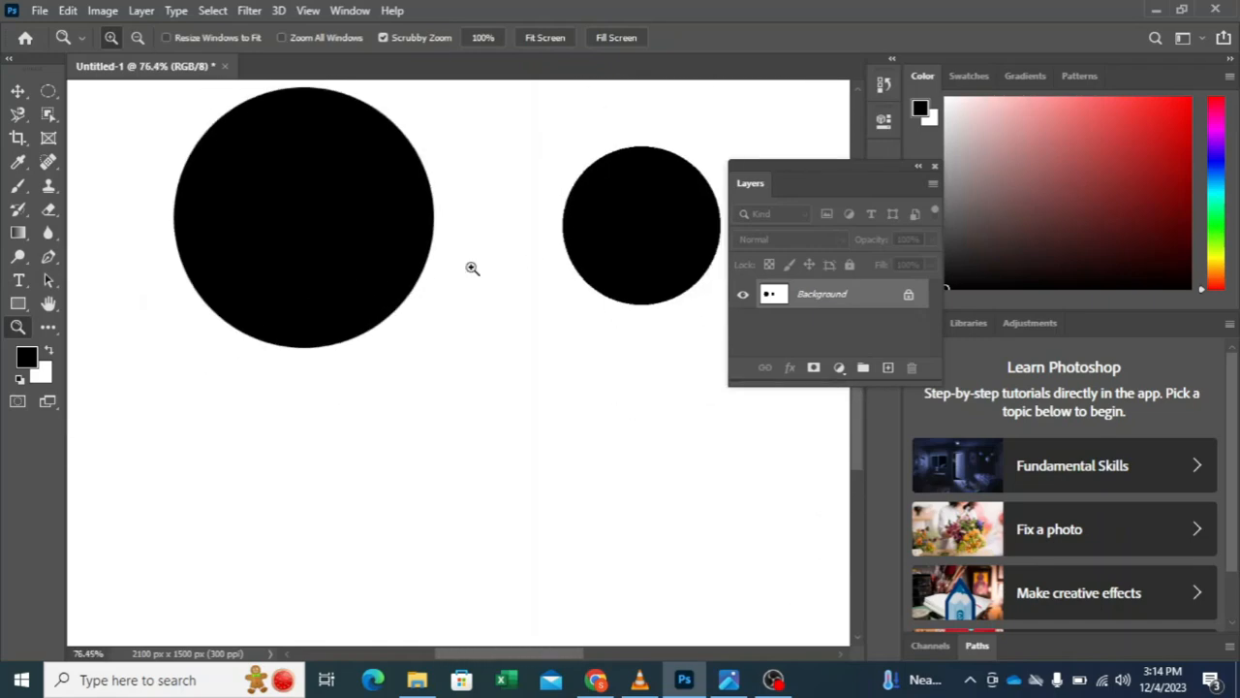
left_click_drag(471, 268, 539, 418)
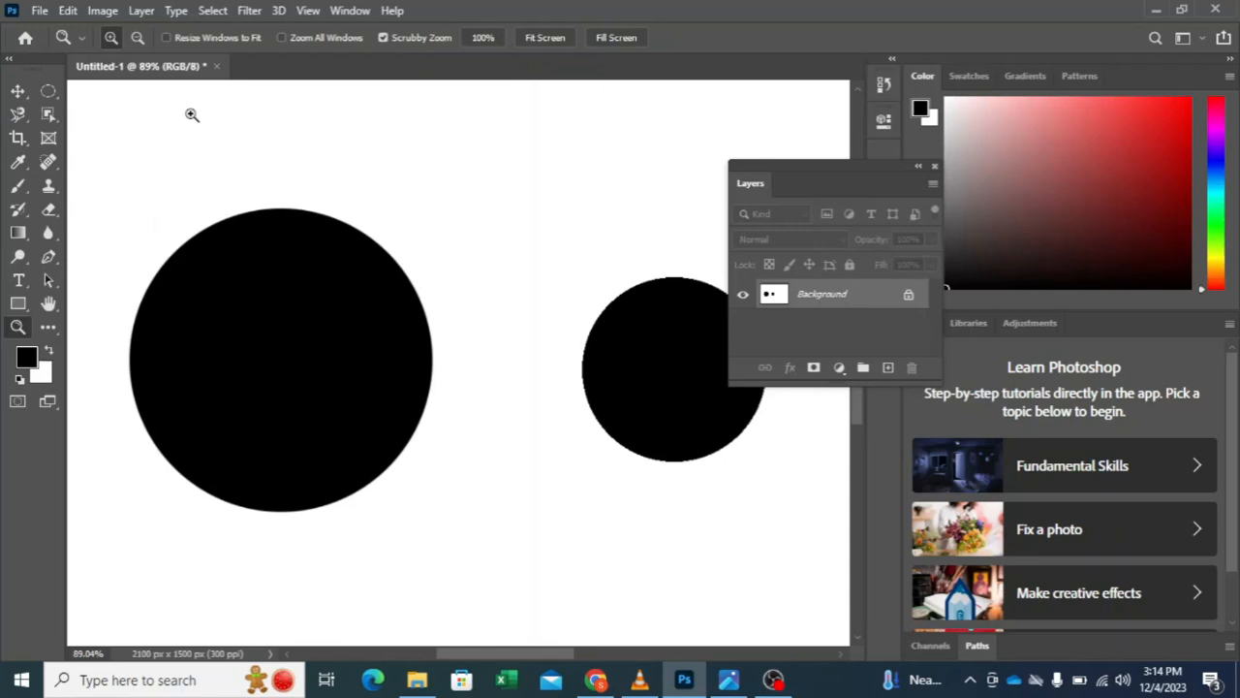
Step: Undo both black circles and clear the remaining circular selection to leave the canvas blank
left_click(18, 91)
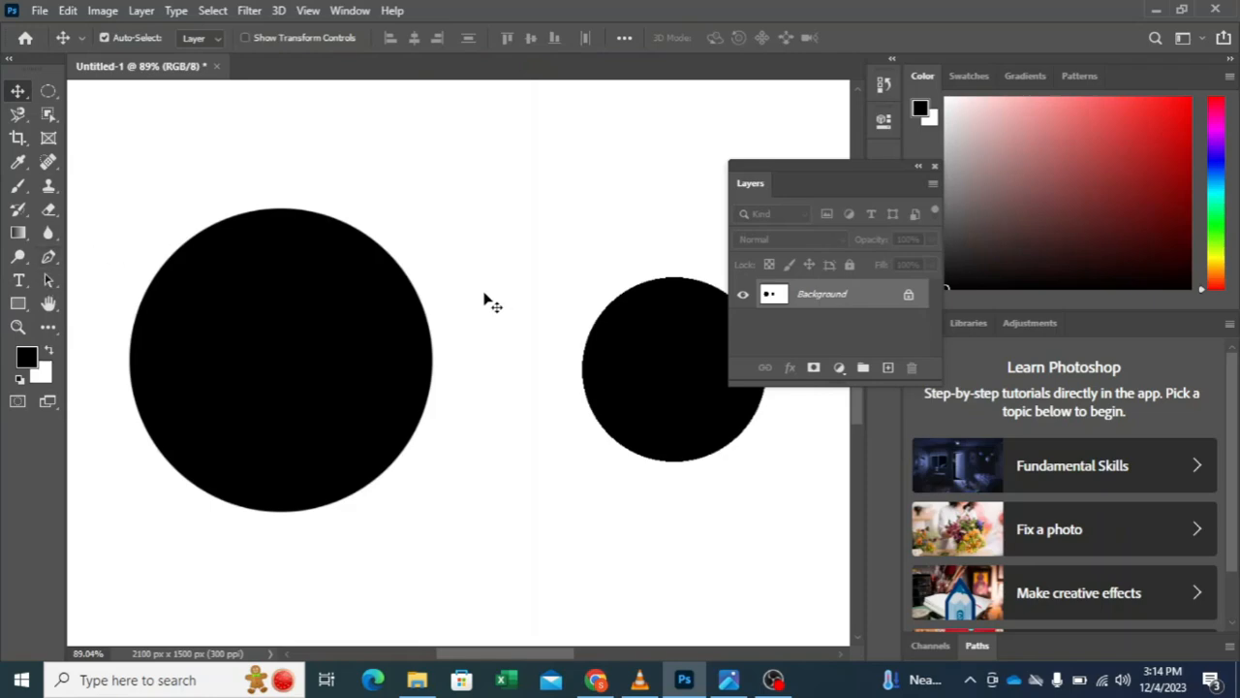
key("ctrl+z")
key("ctrl+z")
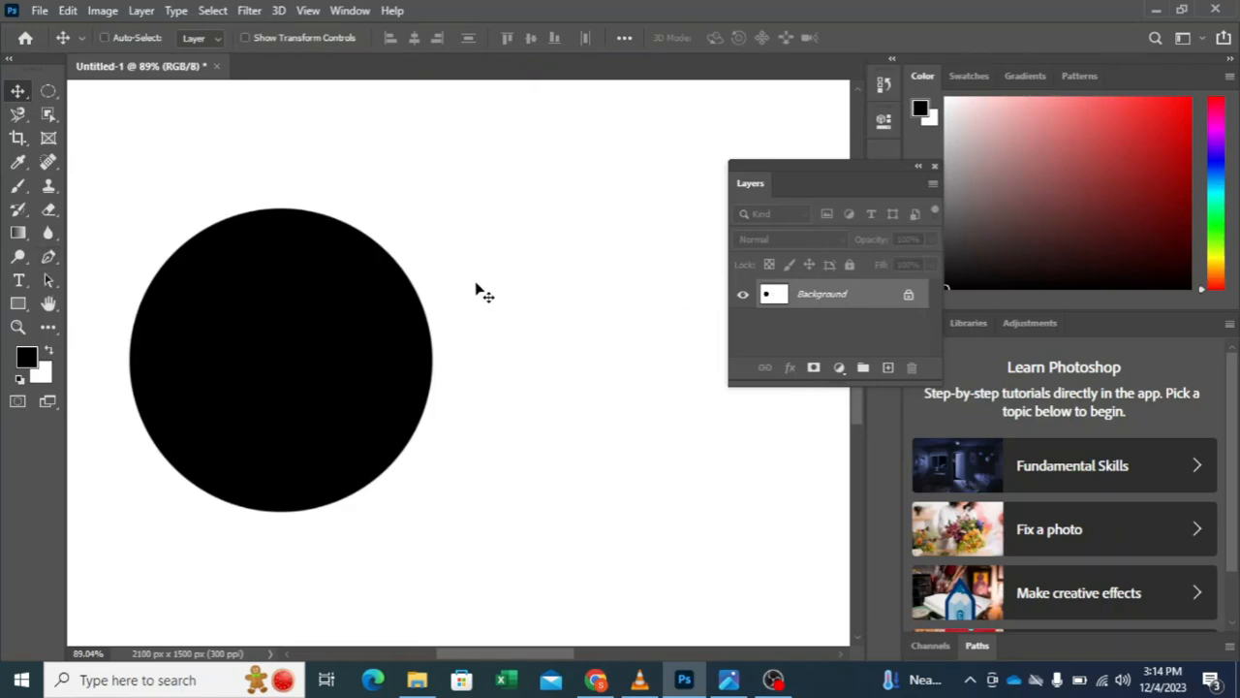
key("ctrl+z")
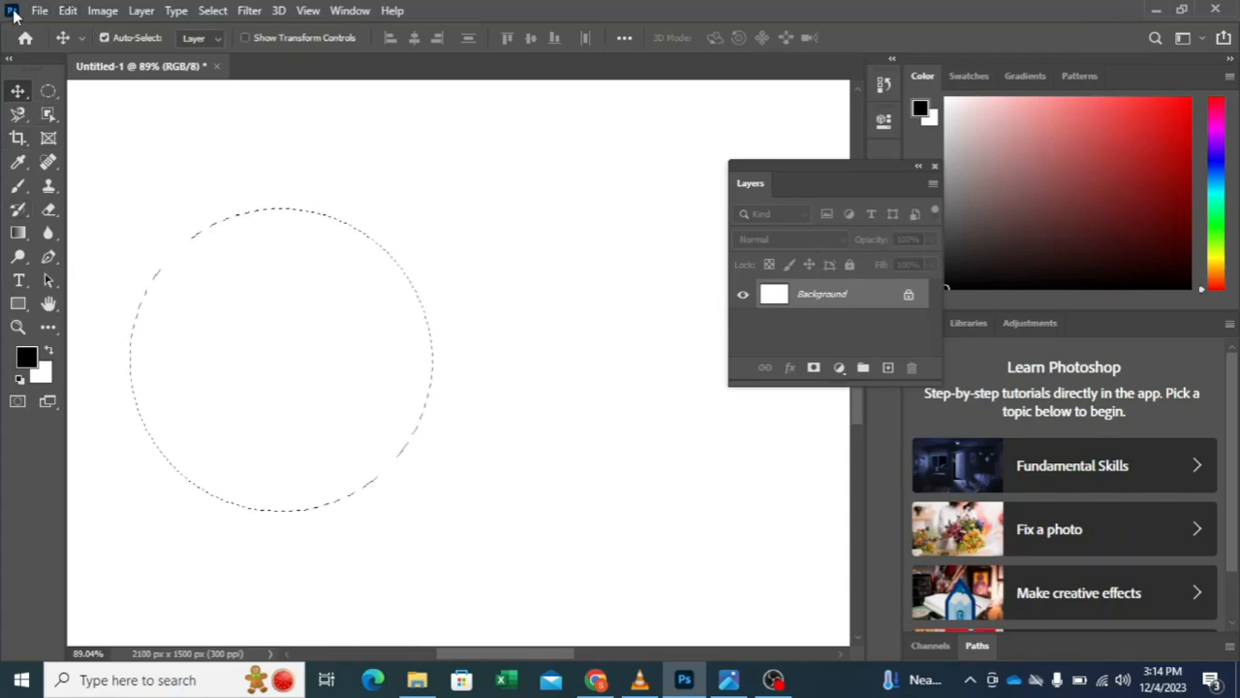
key("ctrl")
key("ctrl+d")
Step: Open the files End01.psd and Start01.psd
left_click(40, 12)
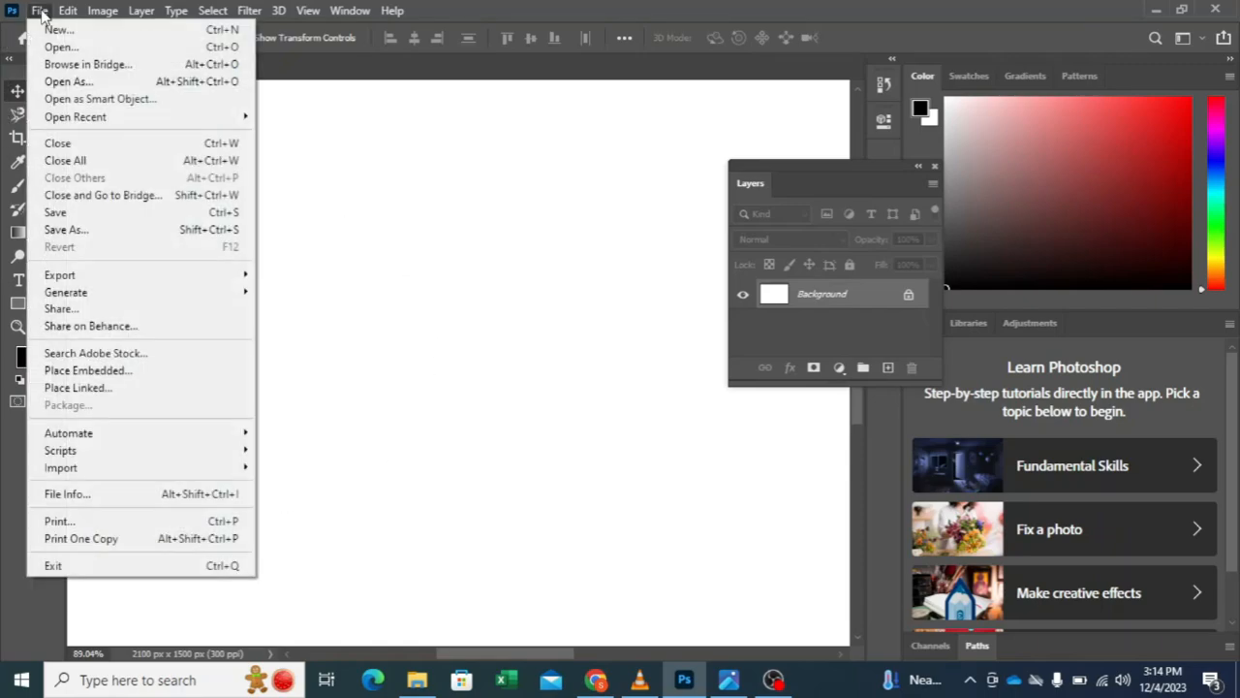
left_click(81, 56)
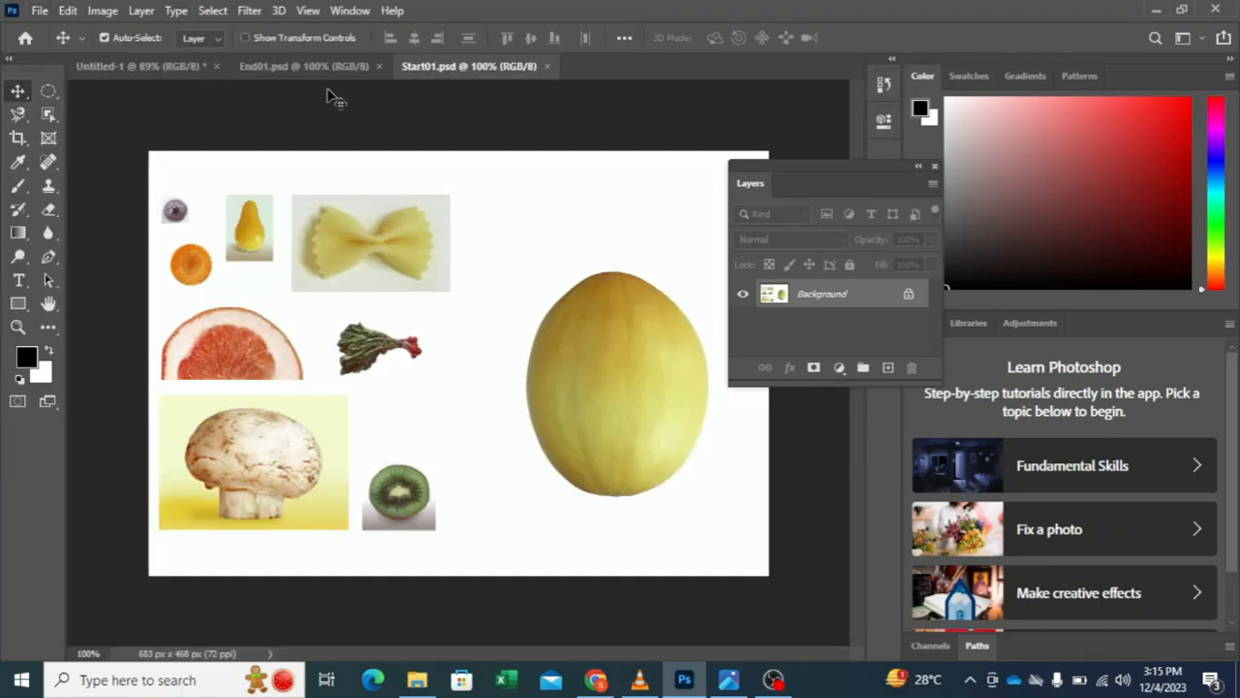
Step: Compare the finished vegetable face in End01.psd with the separate ingredients in Start01.psd
left_click(291, 66)
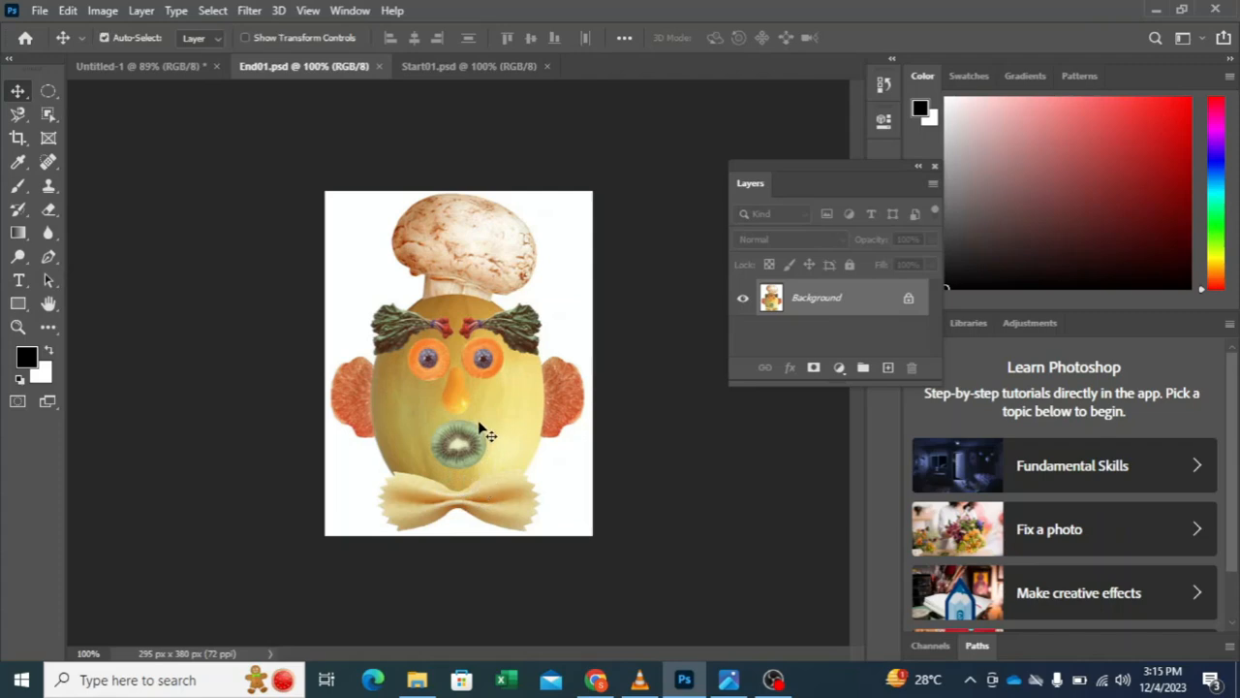
scroll(489, 433, "up", 4)
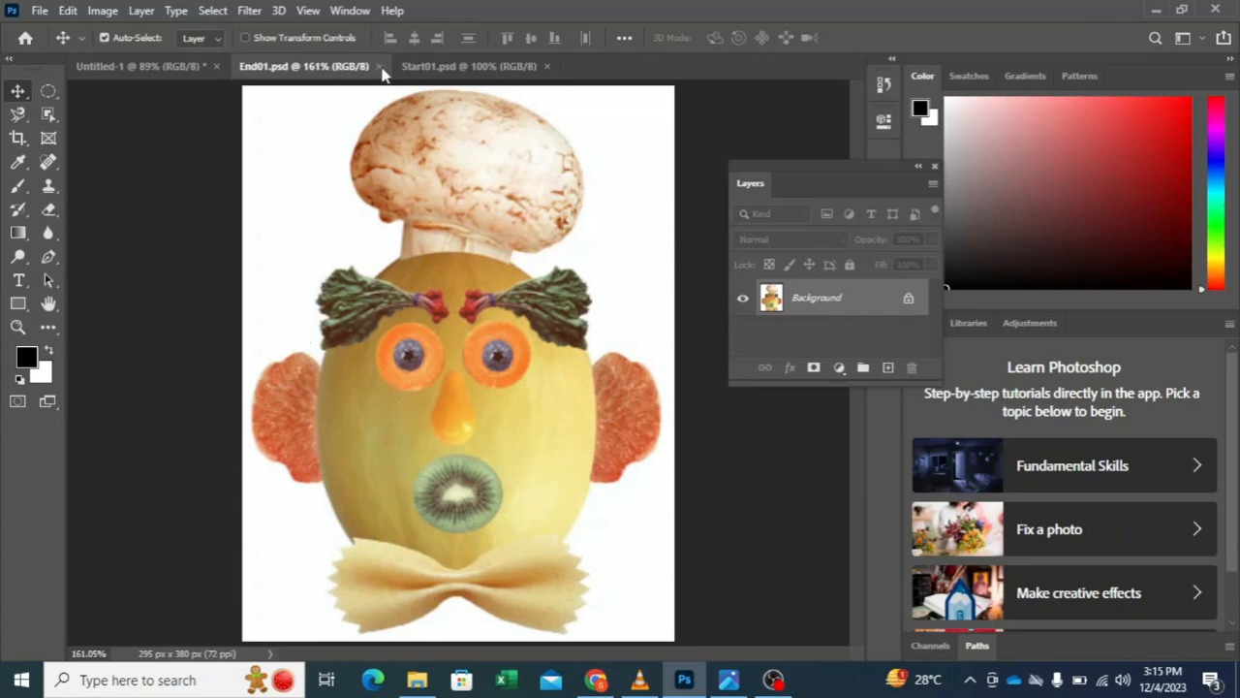
key("ctrl+Tab")
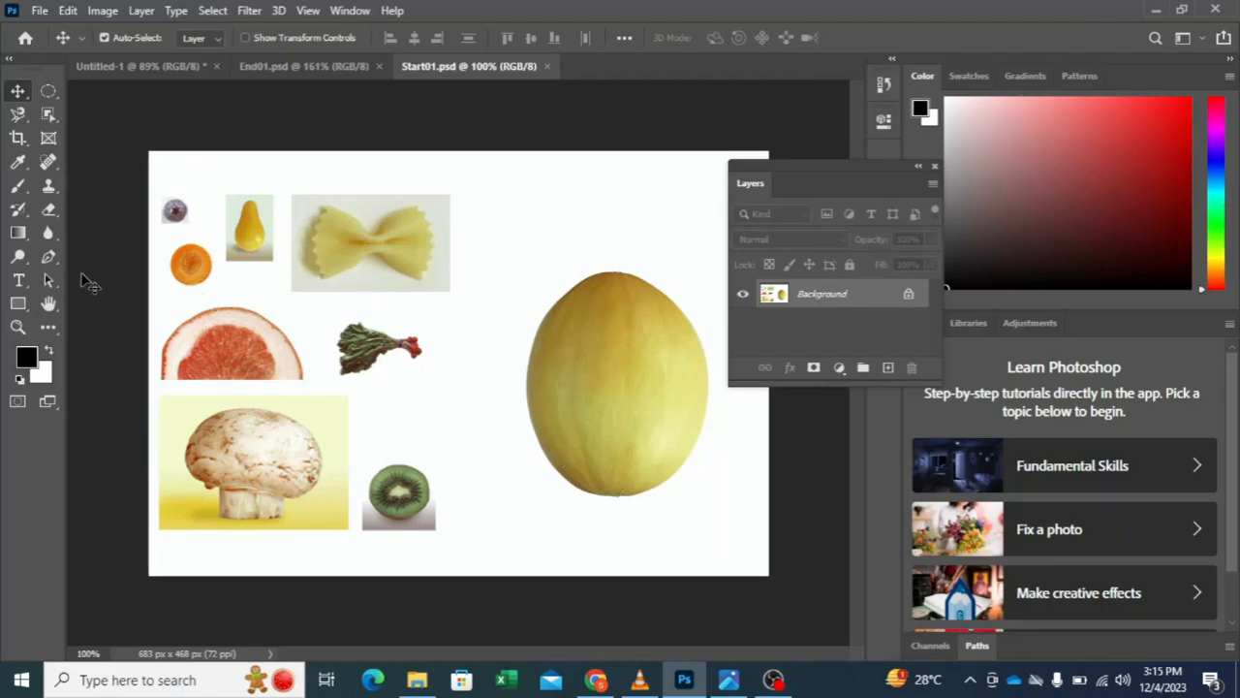
left_click(271, 68)
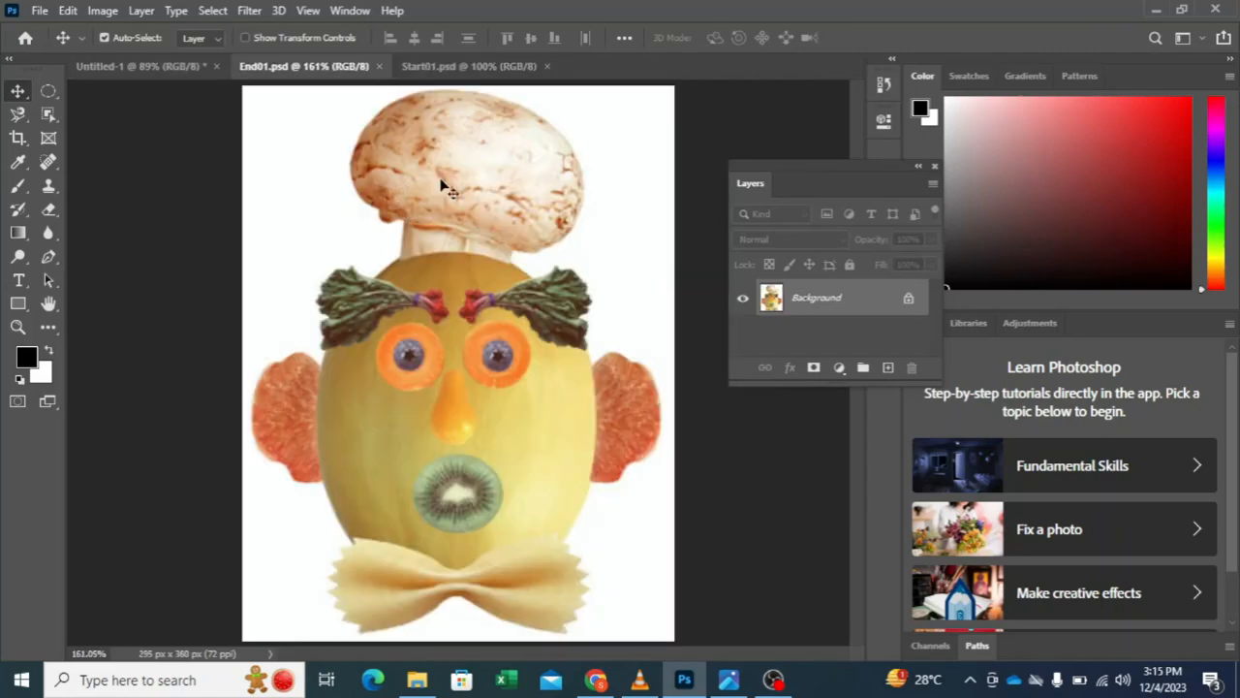
left_click(452, 68)
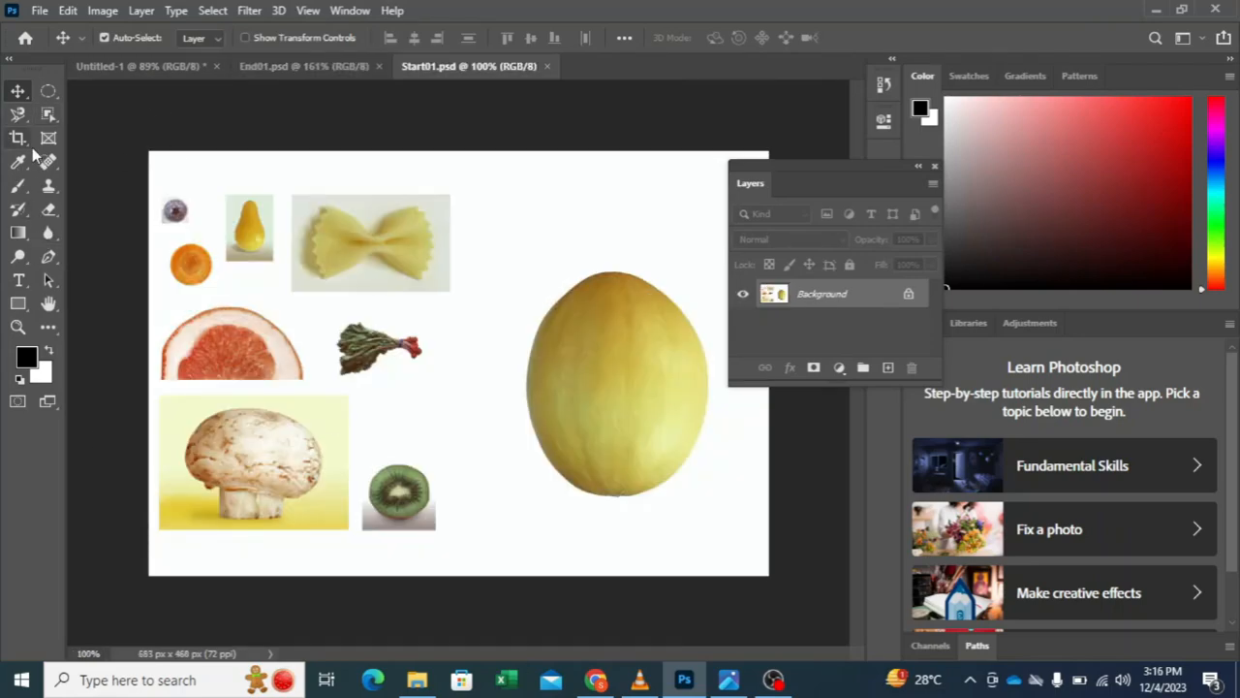
Step: Look through the object selection tools and activate the Magnetic Lasso tool with the Start01.psd ingredients enlarged
left_click(49, 116)
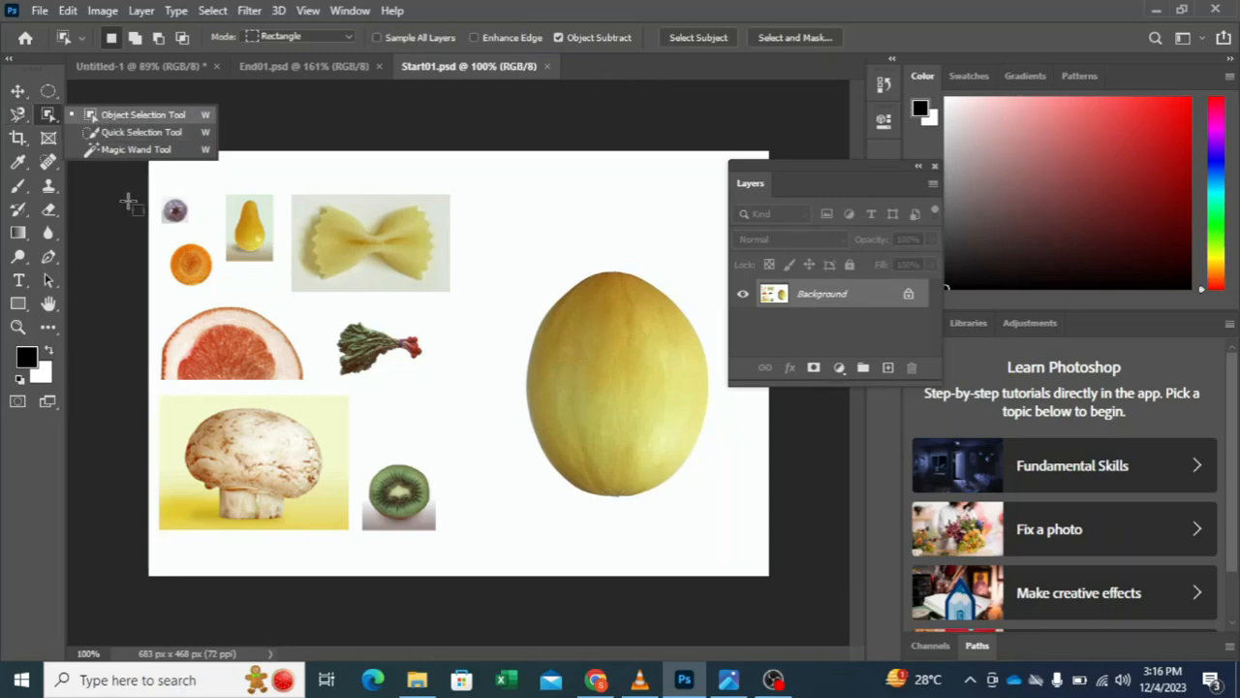
left_click(17, 115)
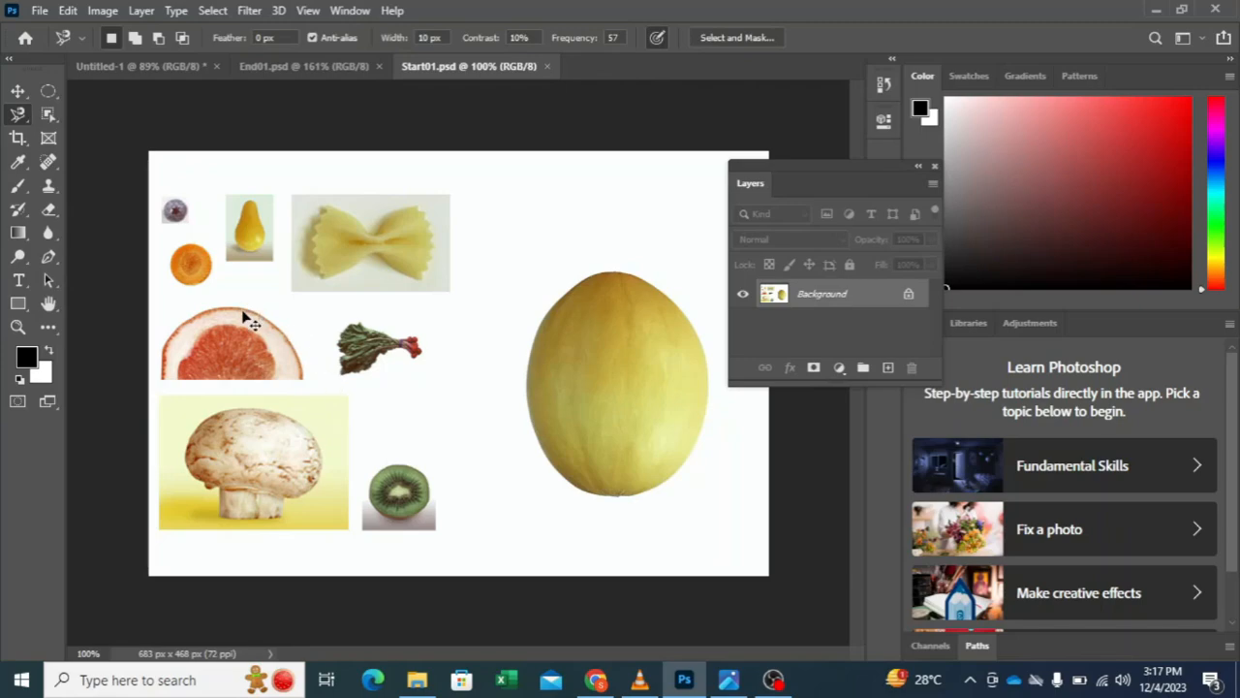
scroll(219, 229, "up", 2)
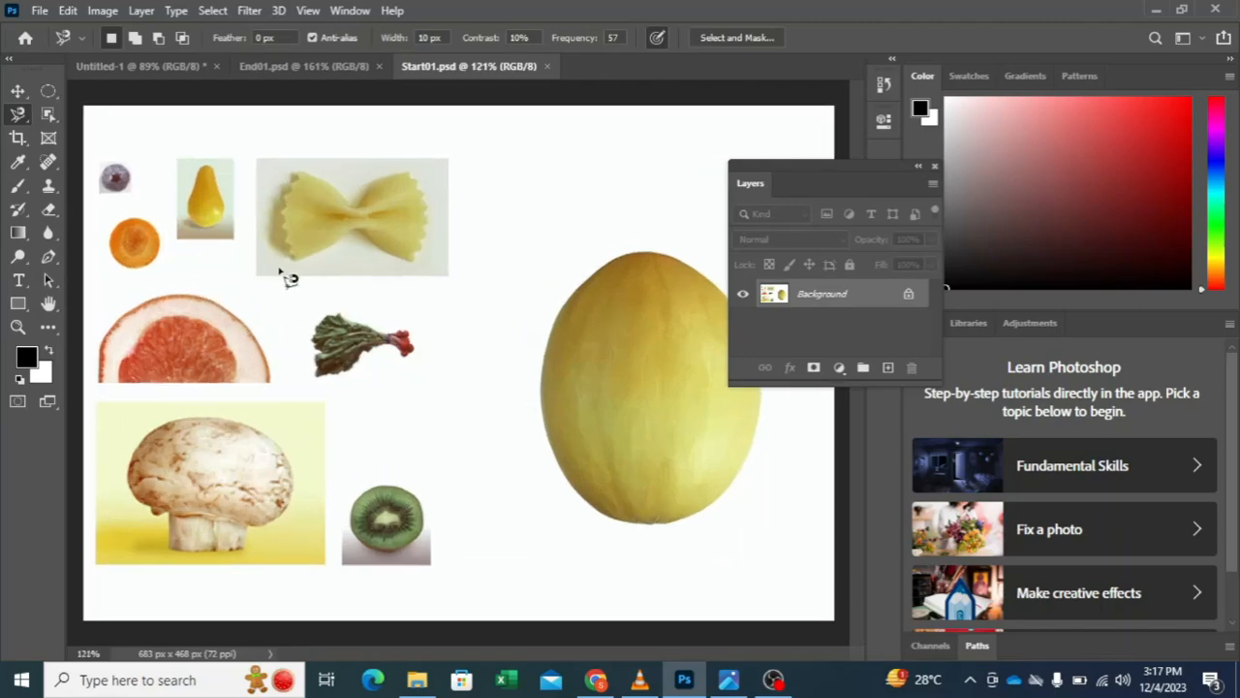
scroll(258, 283, "up", 1)
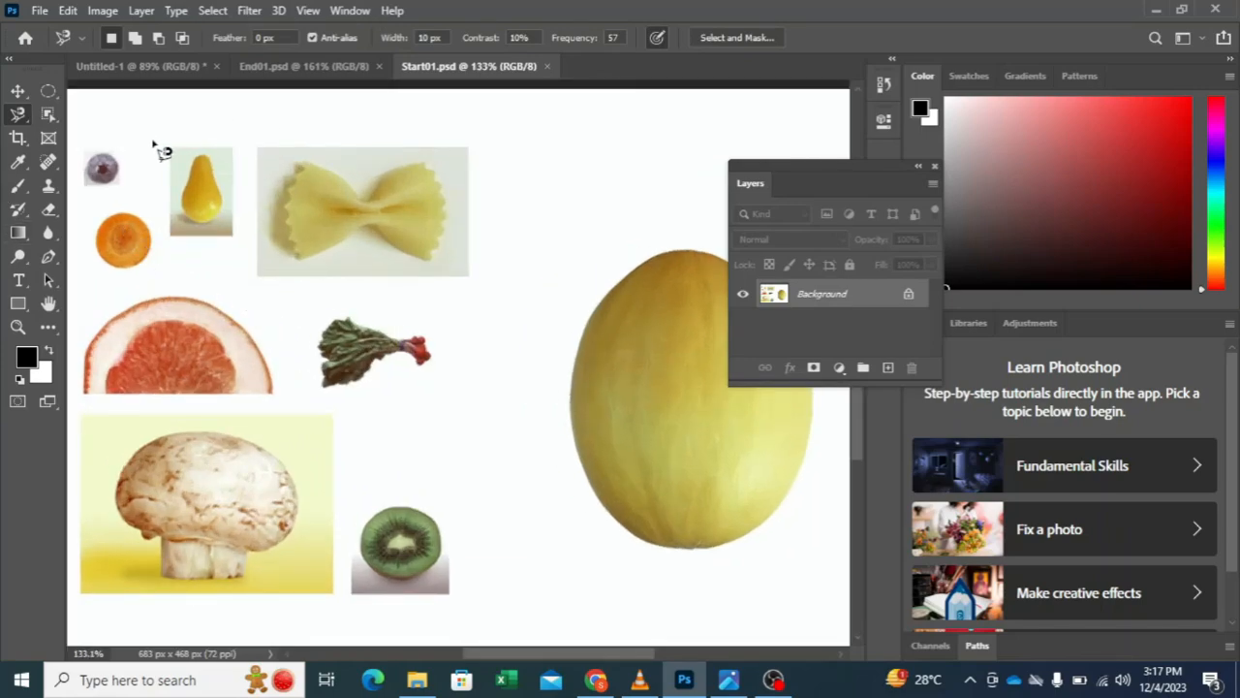
Step: Arrange Start01.psd and End01.psd side by side as 2-up Vertical and move the Layers panel clear of the images
left_click(329, 68)
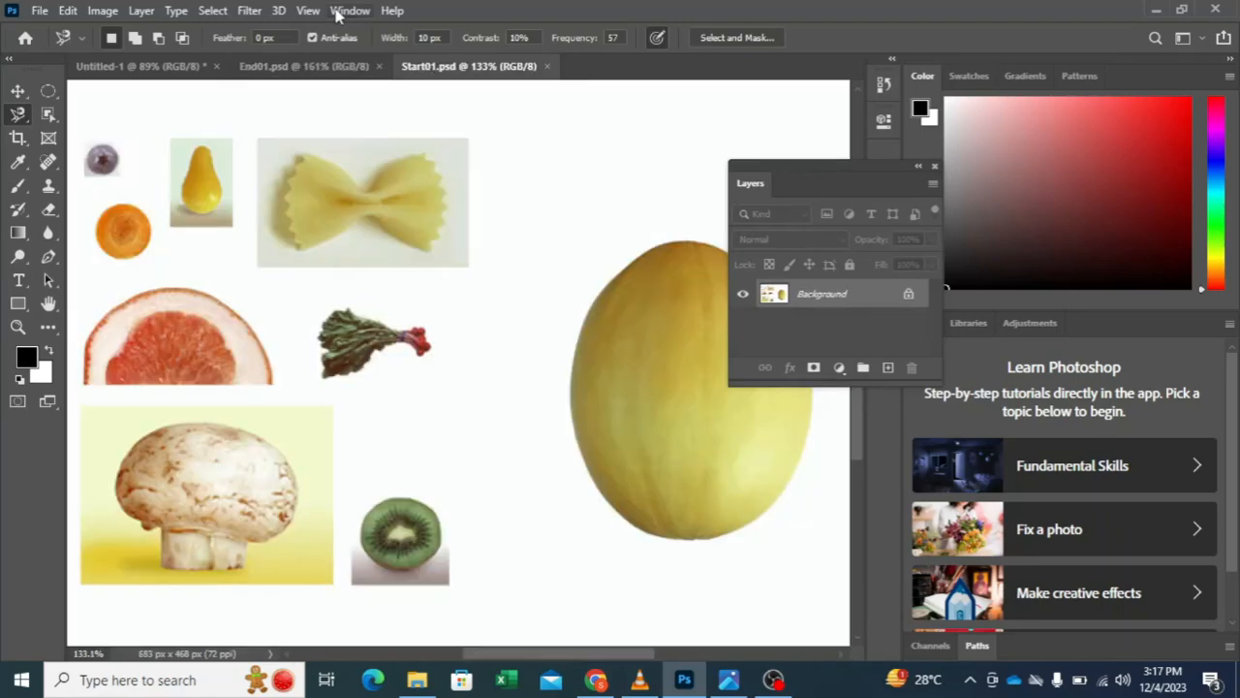
left_click(349, 11)
mouse_move(465, 28)
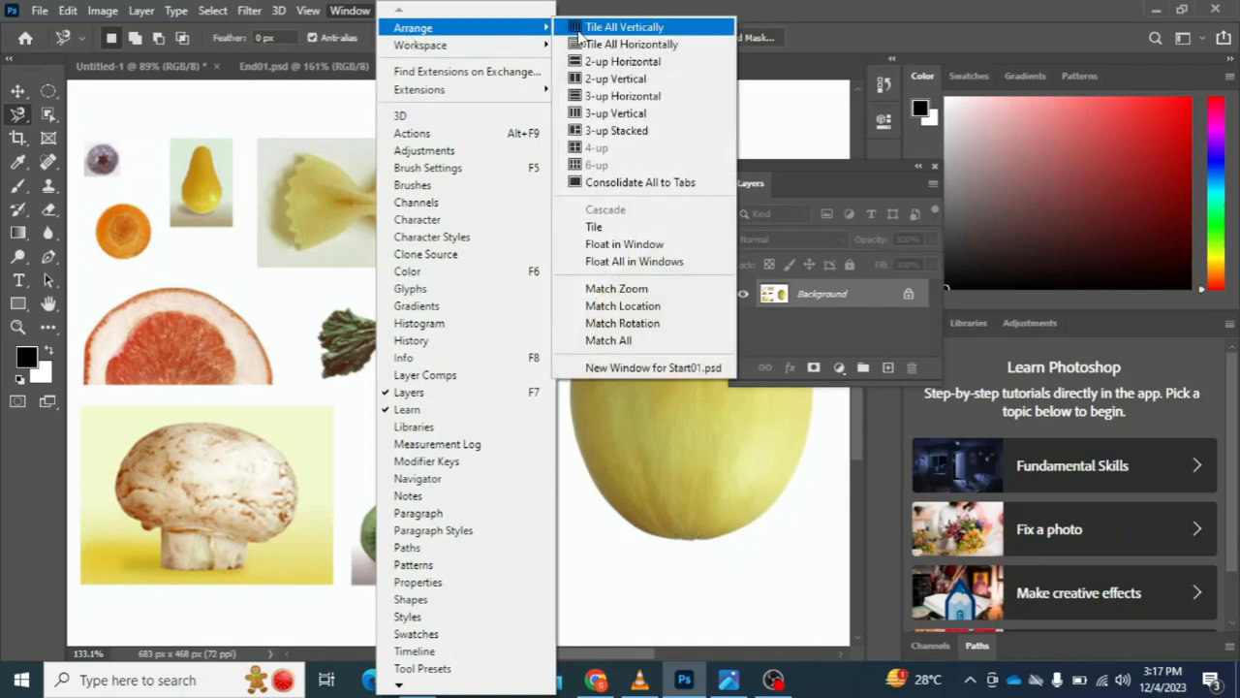
left_click(611, 78)
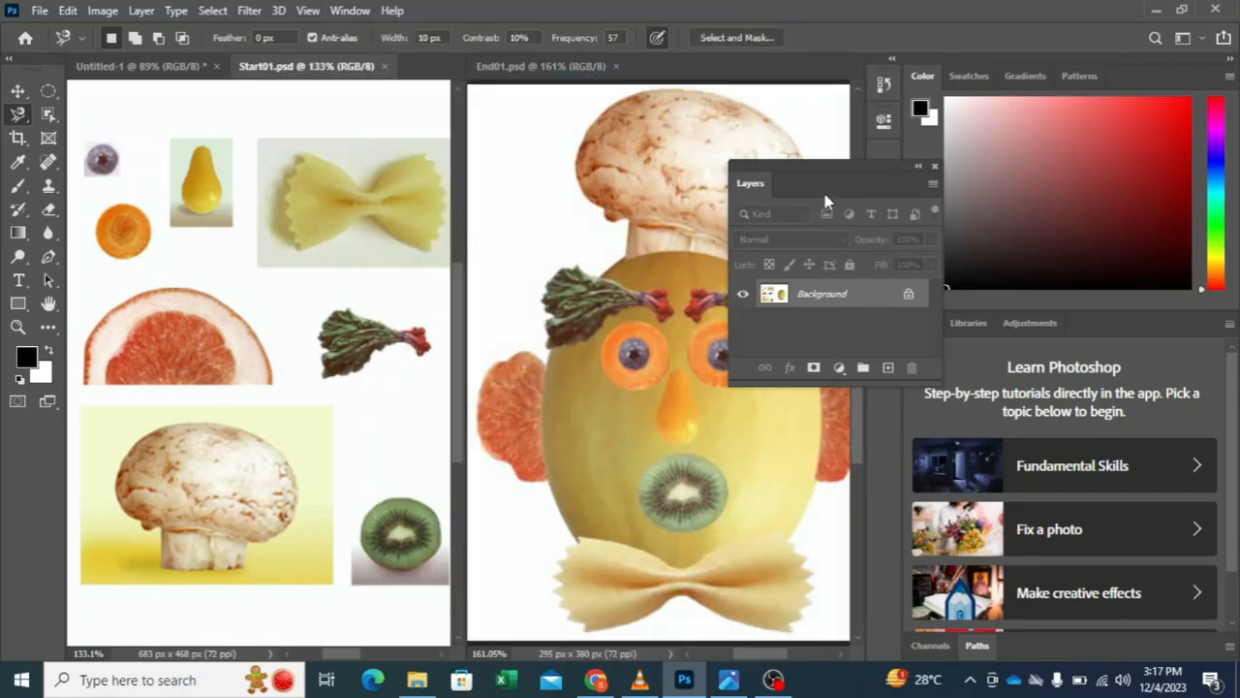
left_click_drag(826, 198, 1082, 157)
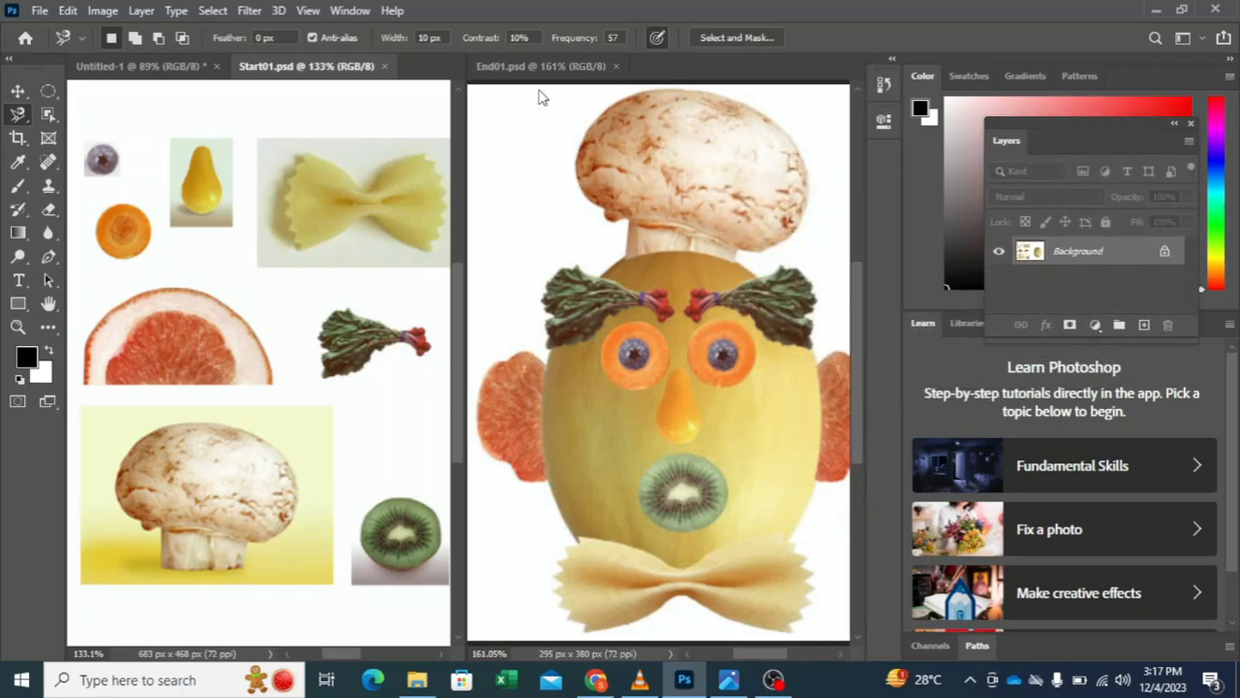
mouse_move(543, 73)
left_mouse_down()
mouse_move(387, 236)
mouse_move(561, 71)
left_mouse_up()
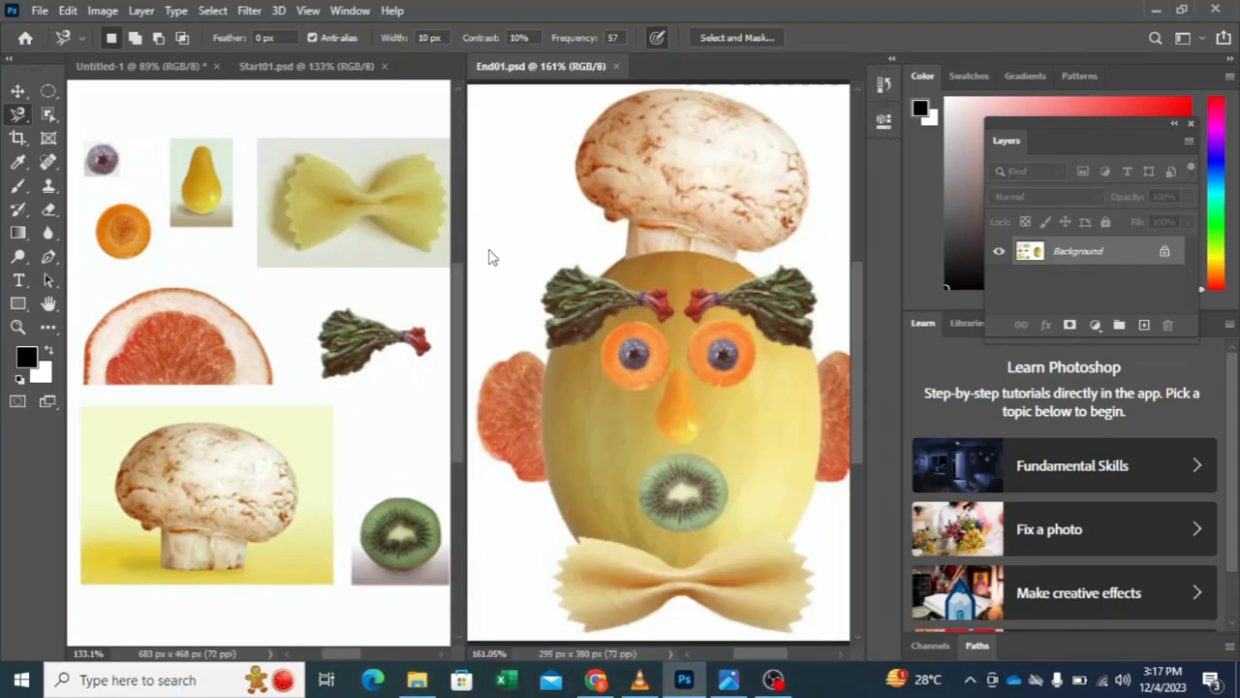
Step: Consolidate all documents back to tabs and bring the whole Start01.psd image into view
left_click(350, 11)
mouse_move(416, 27)
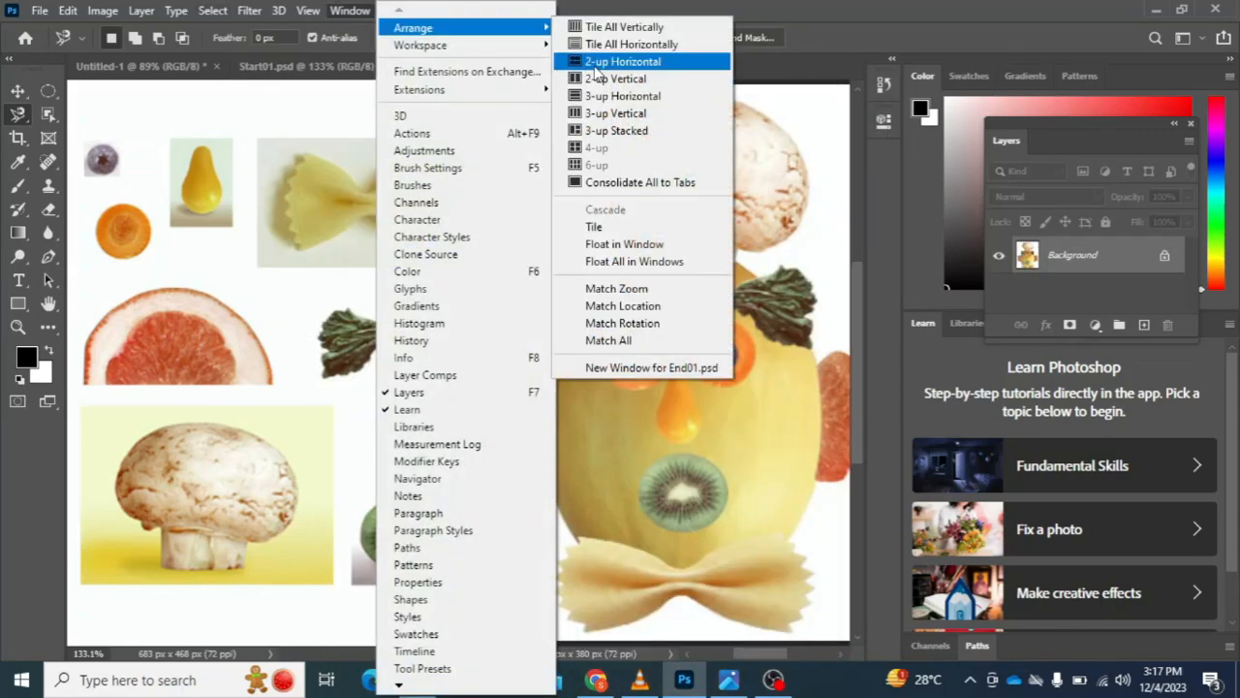
left_click(598, 184)
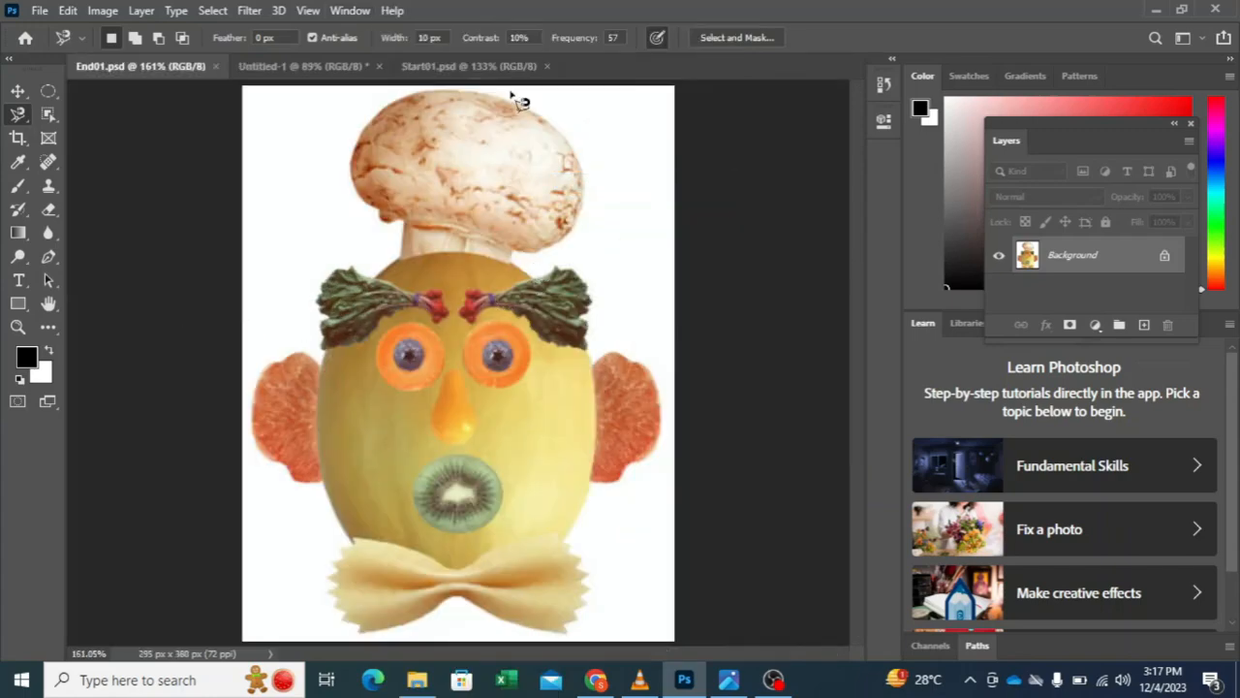
left_click_drag(423, 70, 346, 97)
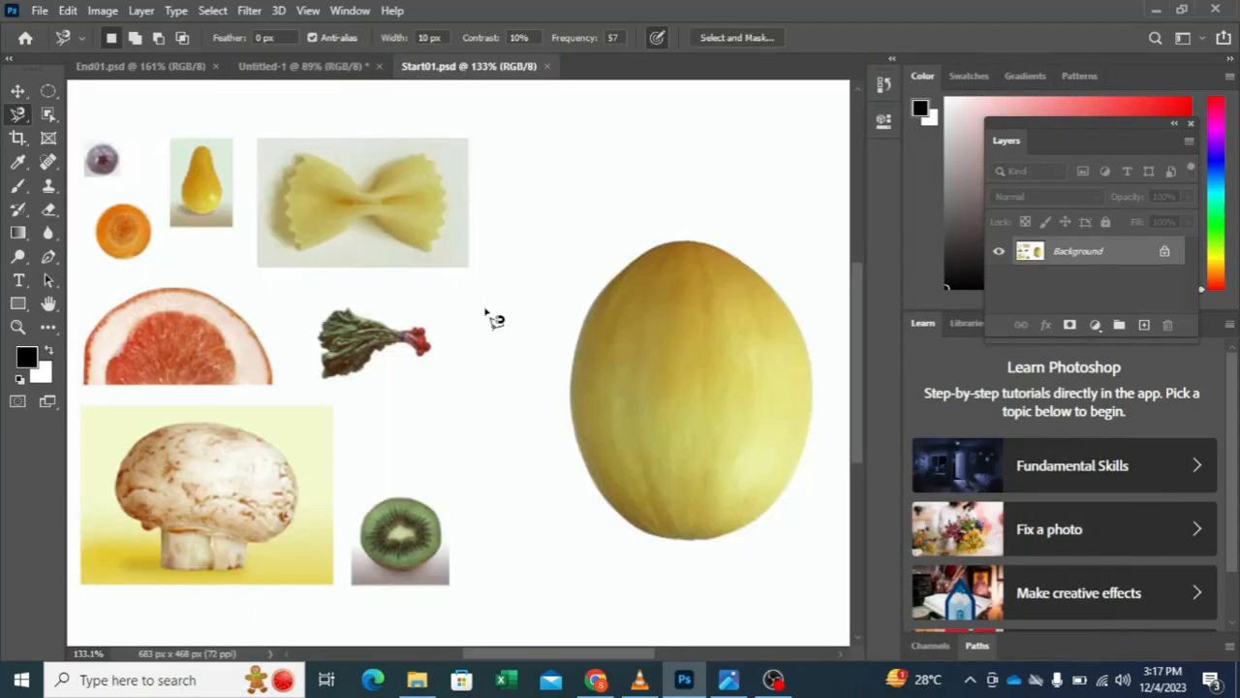
scroll(487, 324, "right", 3)
scroll(487, 324, "down", 3)
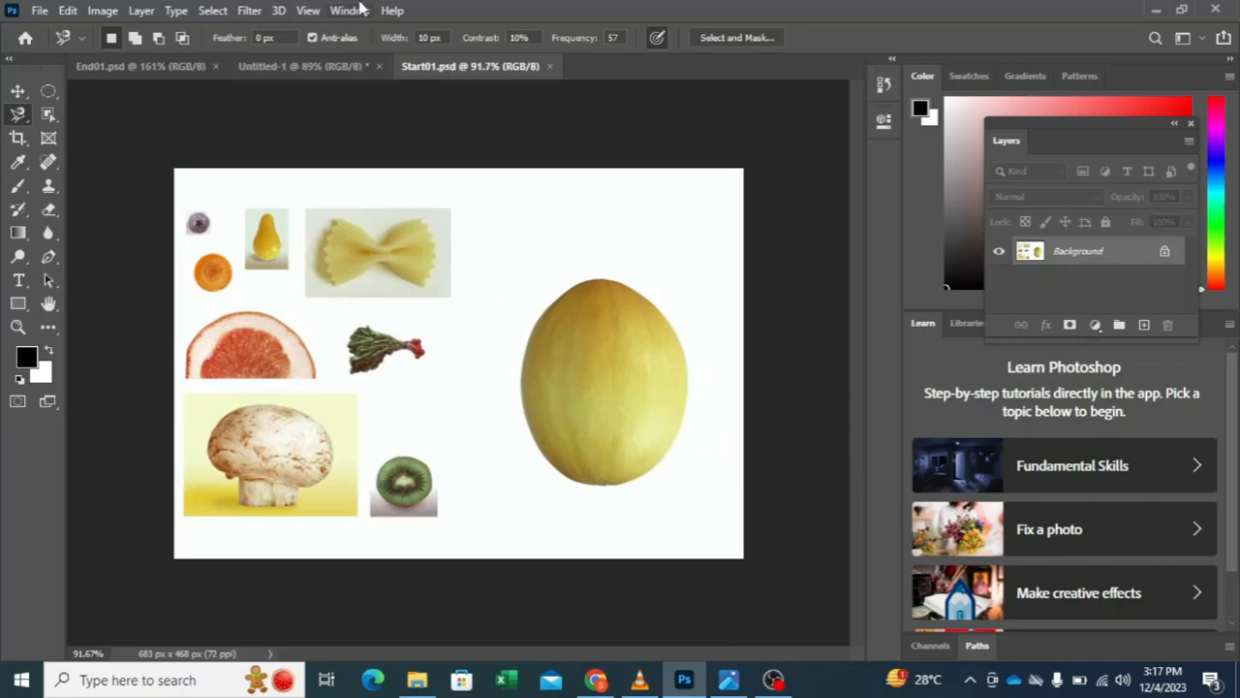
Step: Close the blank Untitled-1 document without saving it
left_click(315, 70)
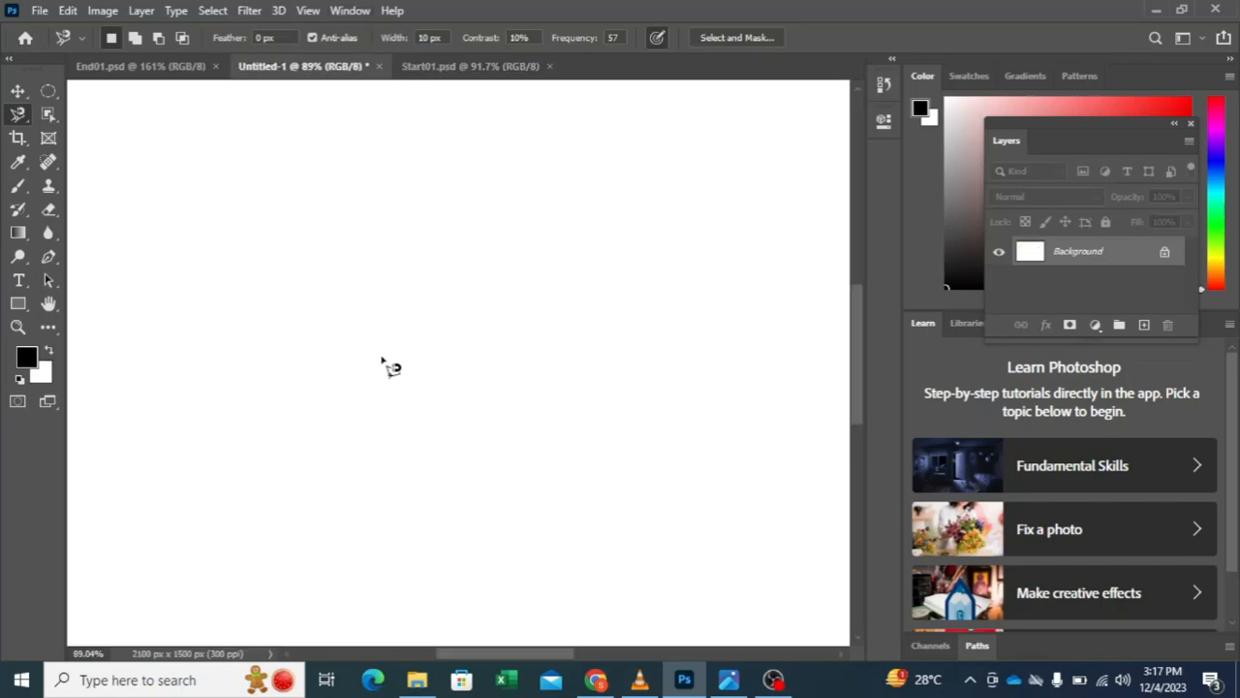
scroll(386, 363, "right", 5)
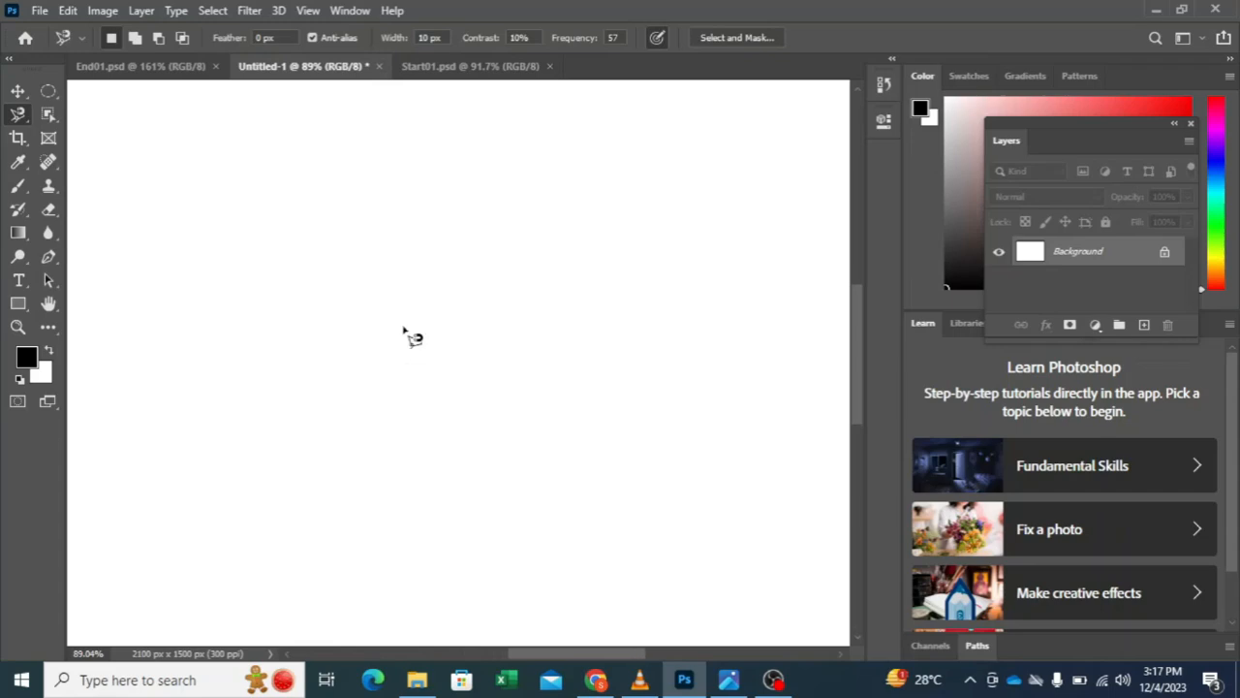
scroll(410, 335, "down", 3)
scroll(397, 274, "up", 2)
scroll(361, 245, "down", 1)
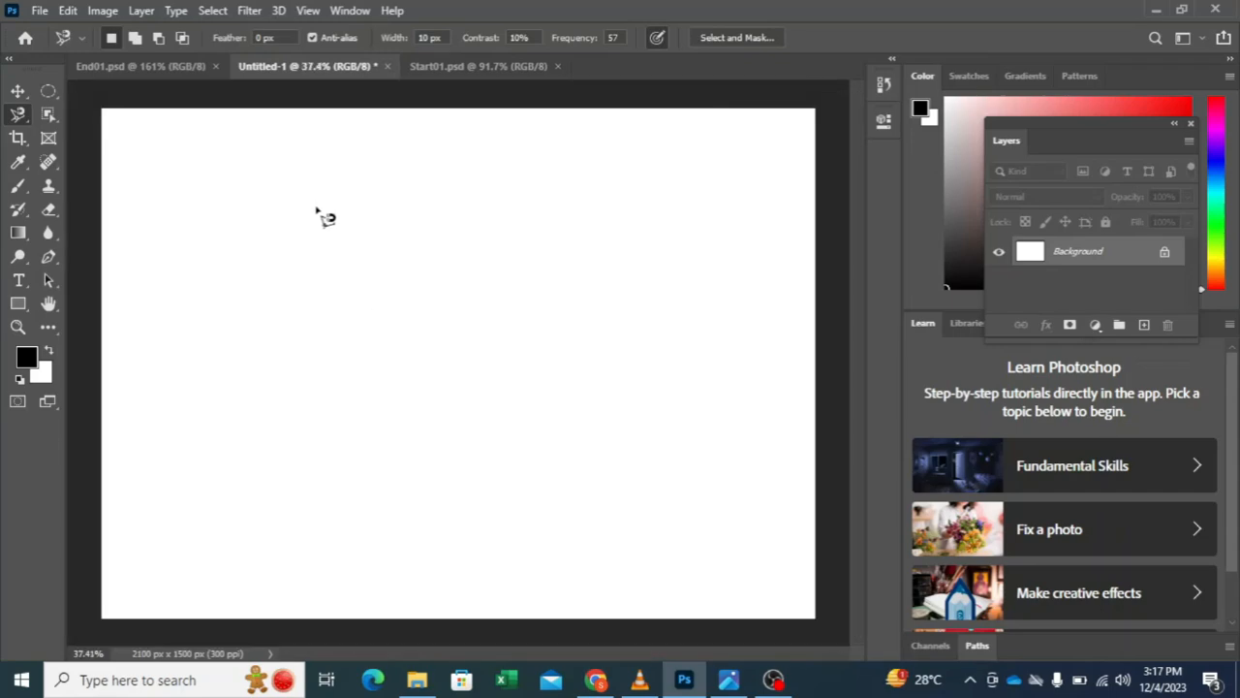
left_click(387, 68)
left_click(616, 268)
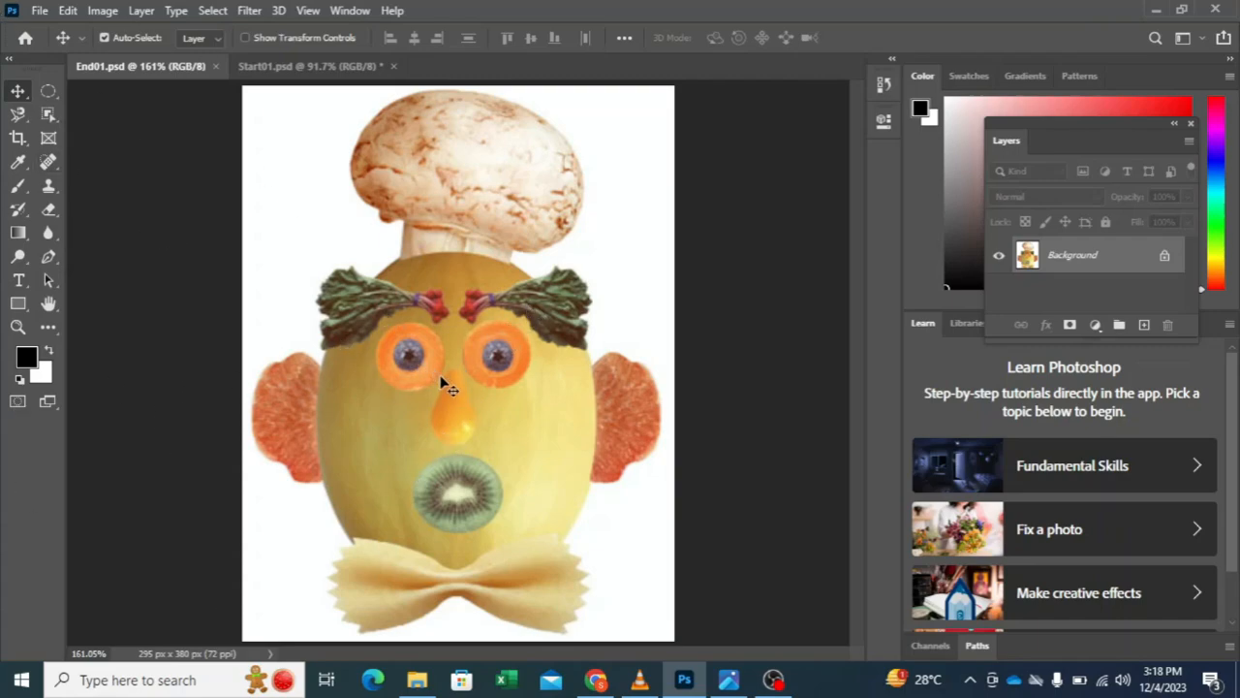
Step: Try copying the End01.psd image into Start01.psd and placing it over the melon, and delete the copied layer
left_click_drag(452, 385, 409, 358)
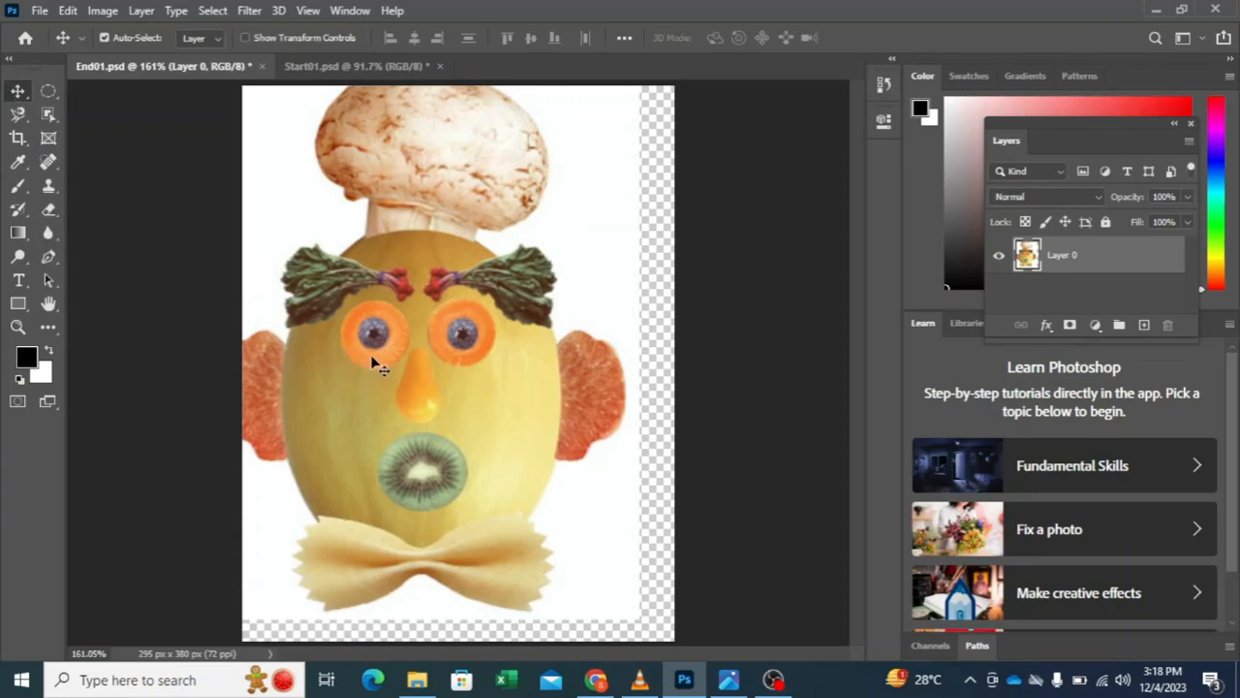
key("ctrl+z")
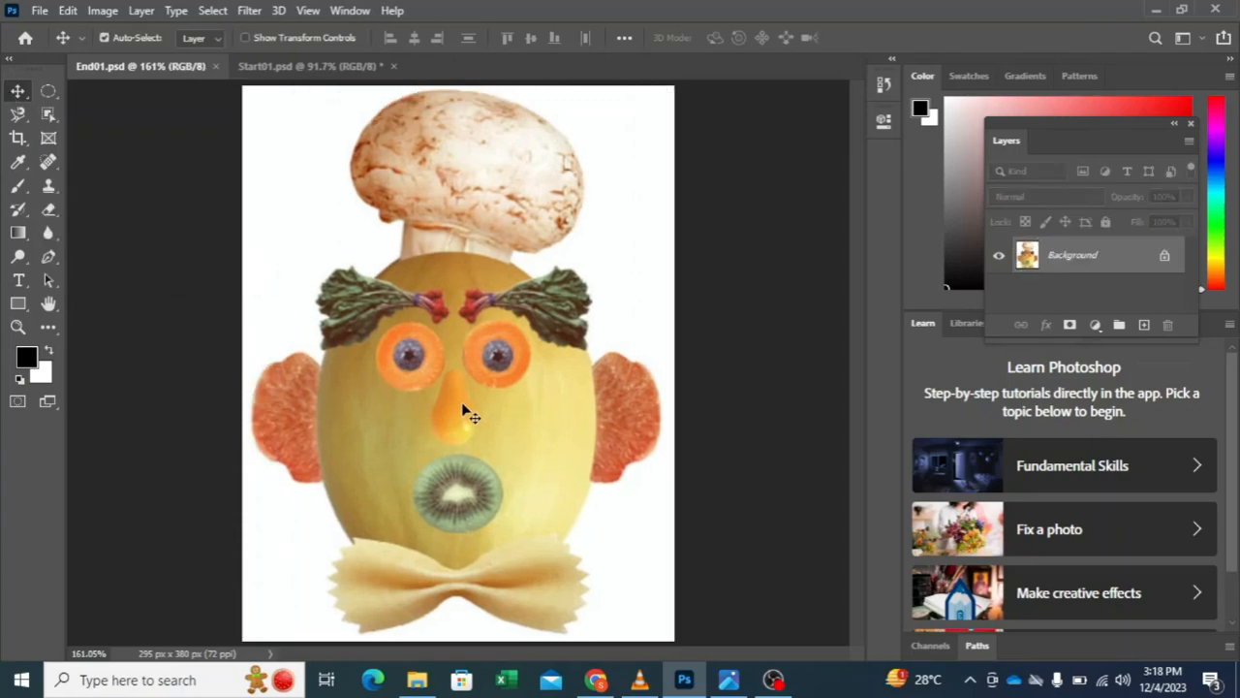
left_click(297, 68)
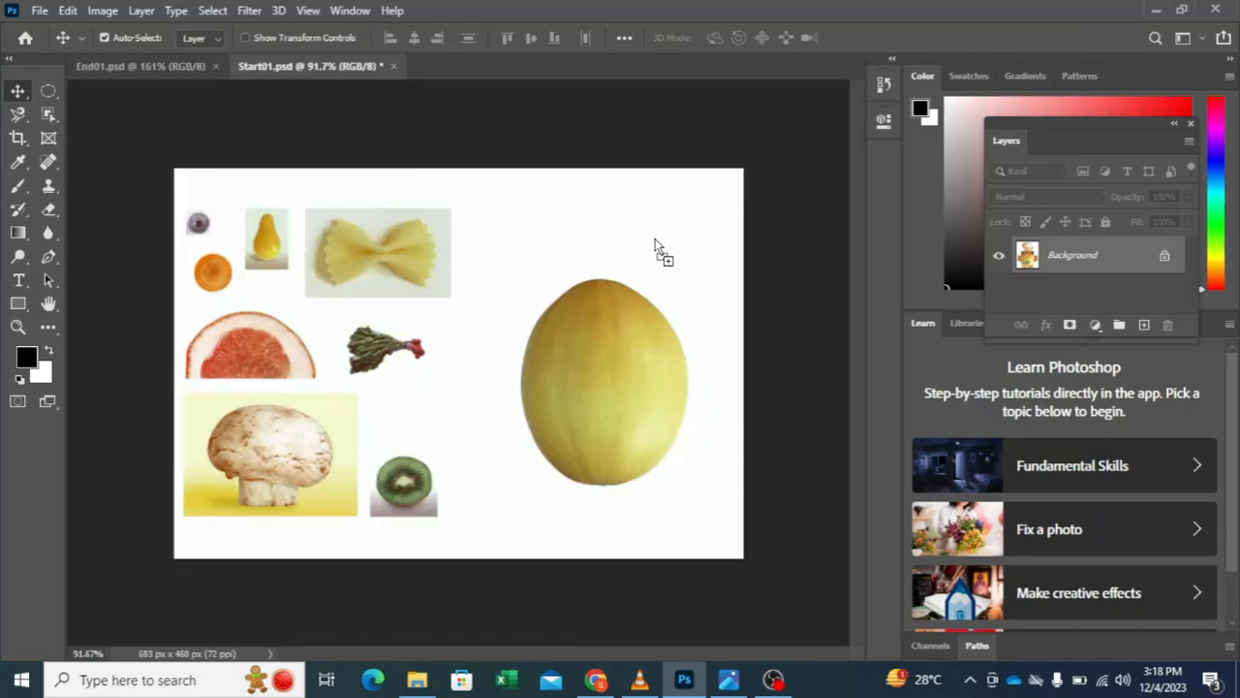
left_click_drag(739, 254, 781, 307)
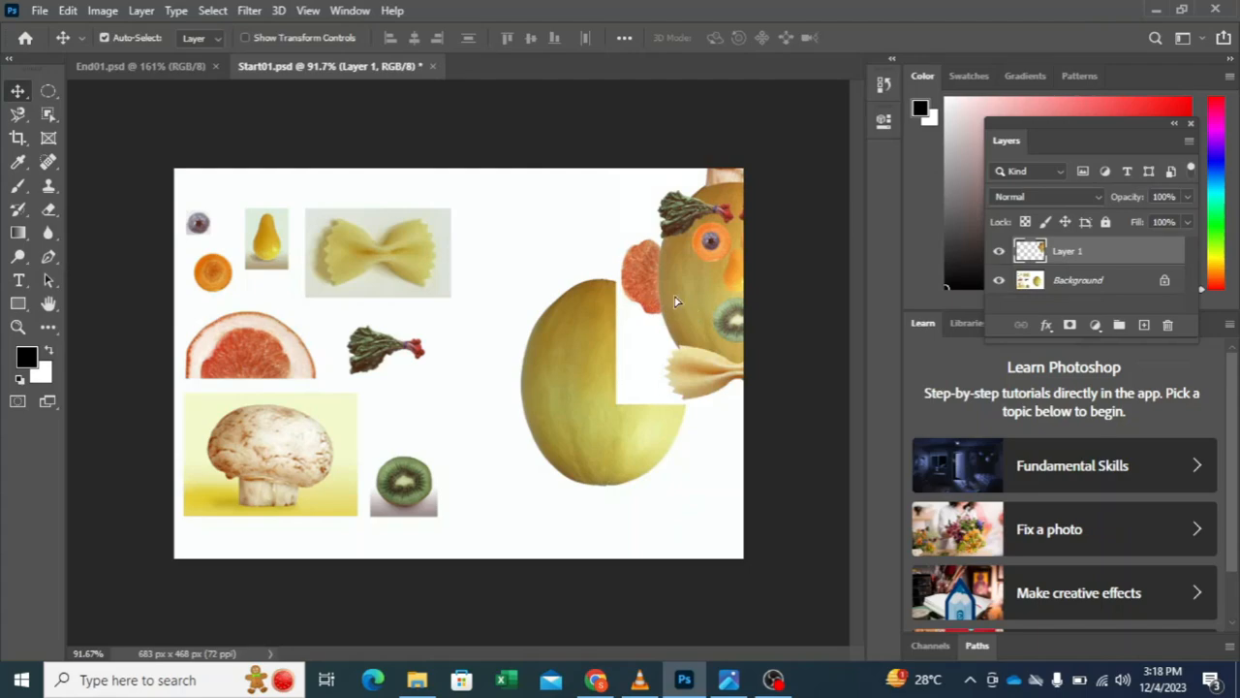
left_click_drag(677, 302, 514, 427)
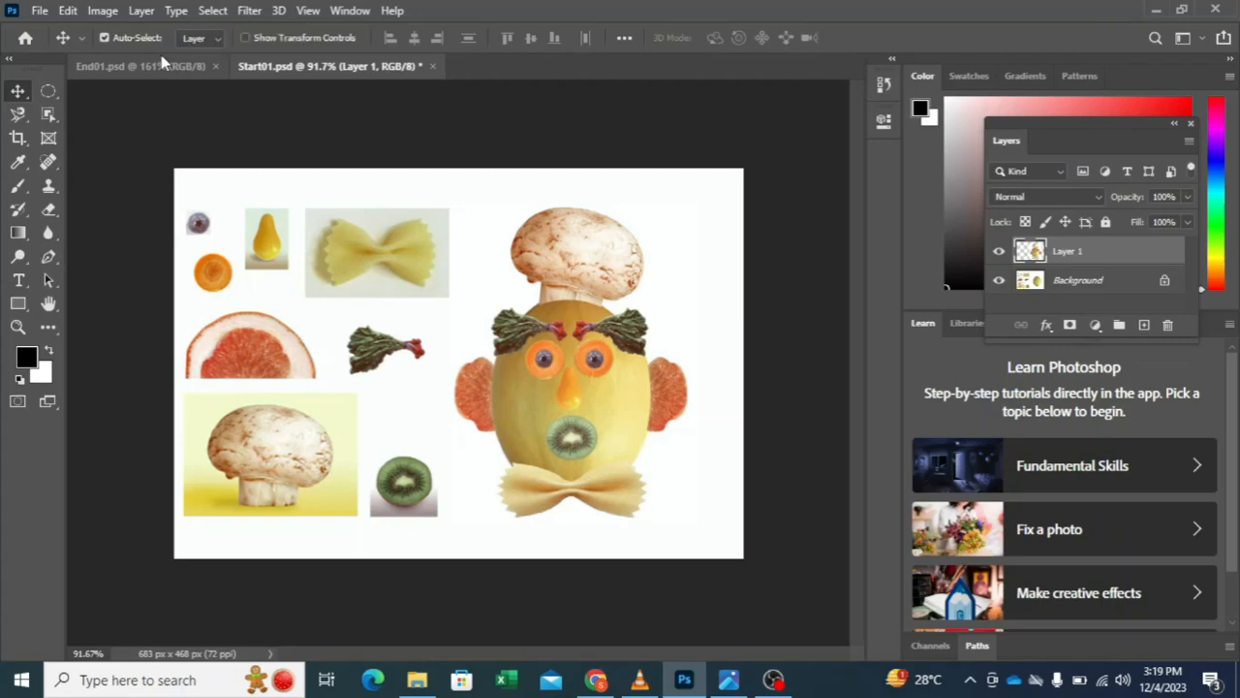
key("Delete")
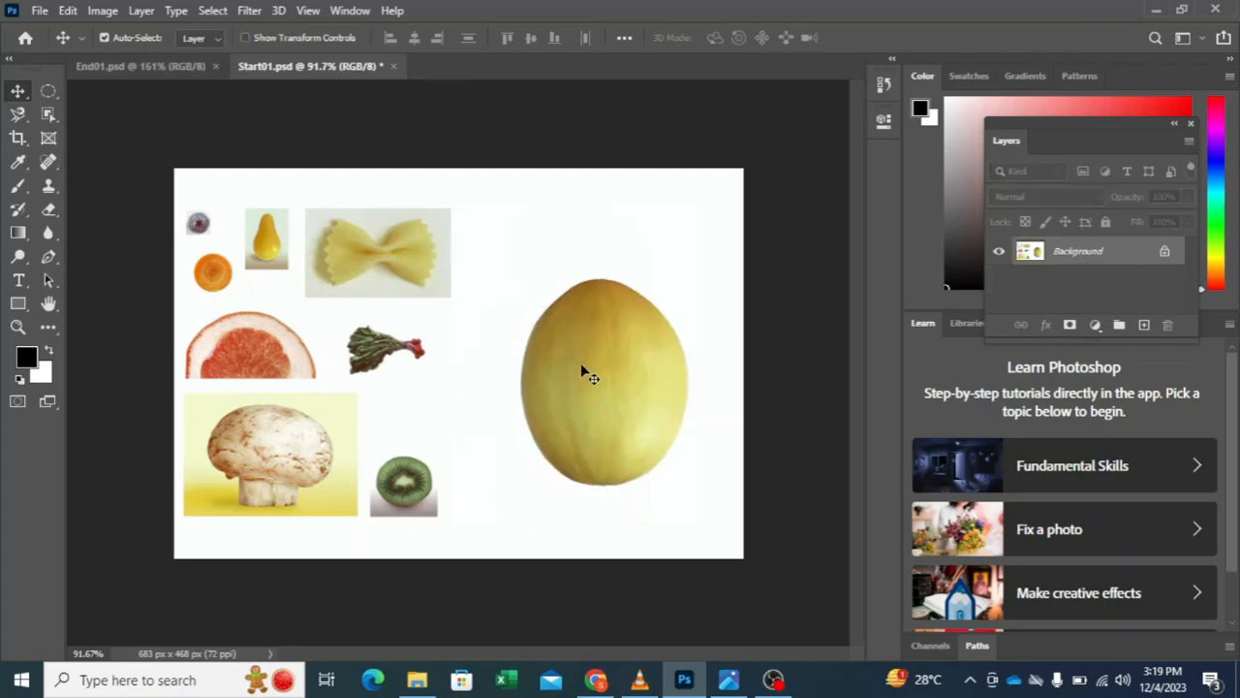
Step: Magnify the pear area in Start01.psd and float End01.psd in its own window beside it as a reference
left_click(17, 329)
left_click(268, 241)
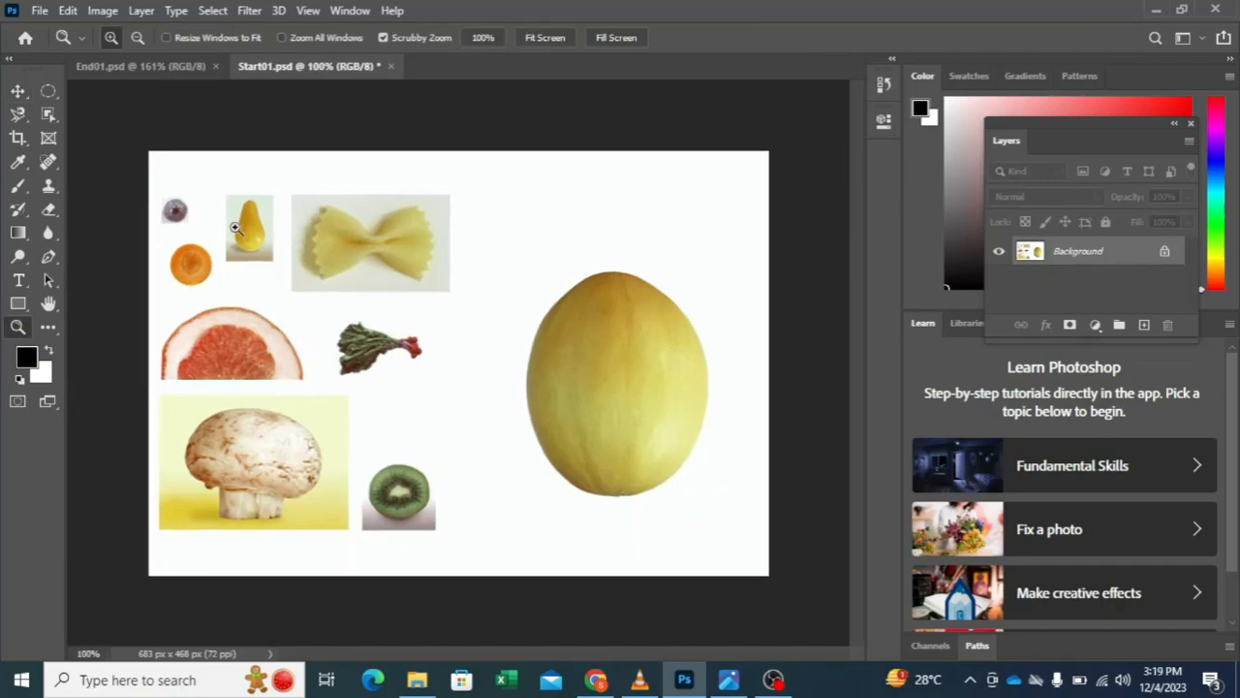
left_click_drag(214, 222, 310, 241)
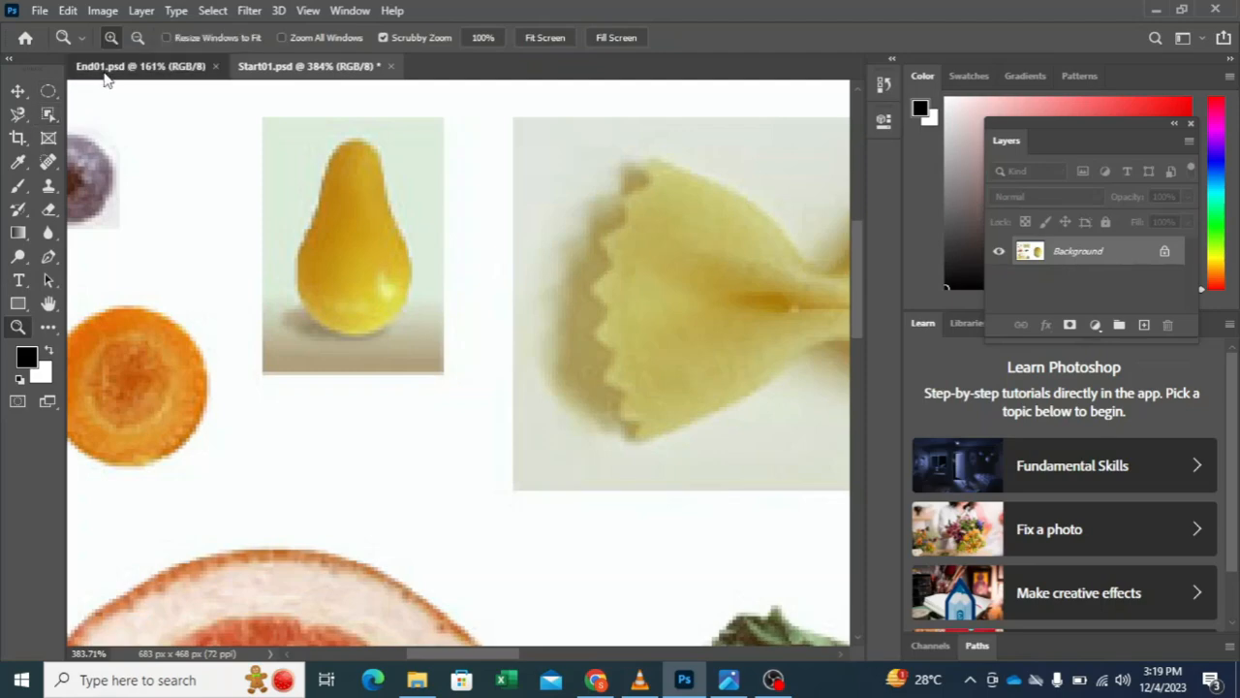
left_click_drag(107, 77, 134, 165)
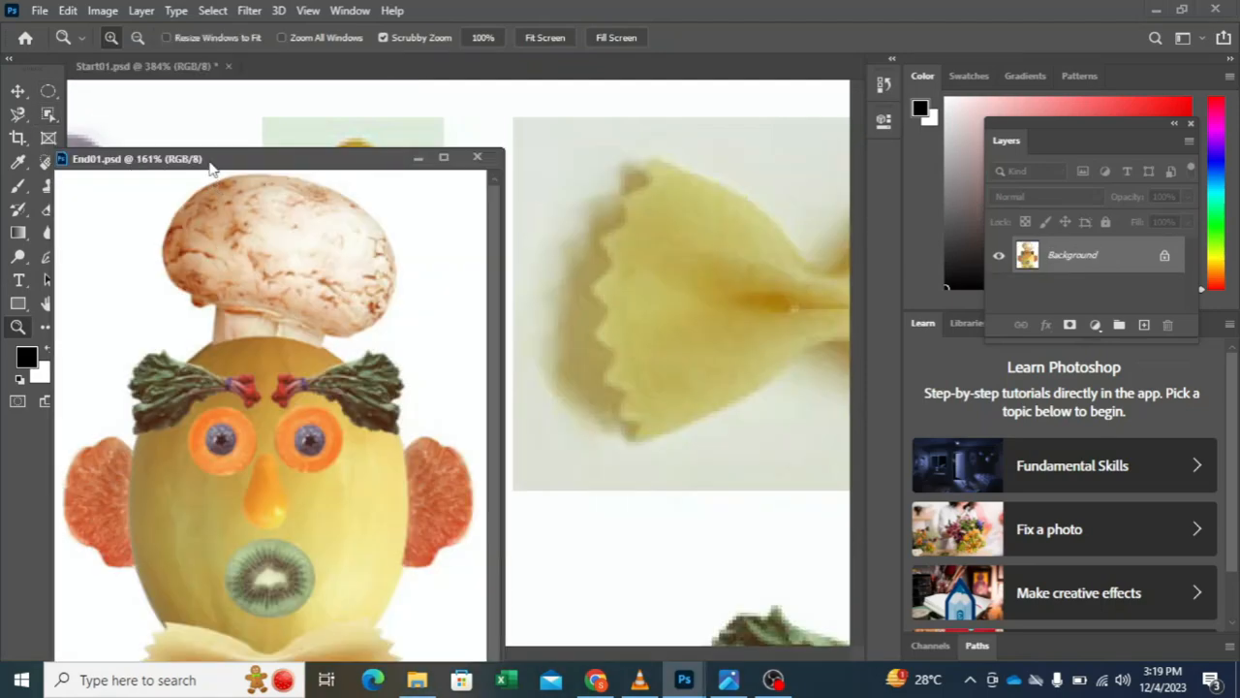
left_click_drag(210, 169, 775, 215)
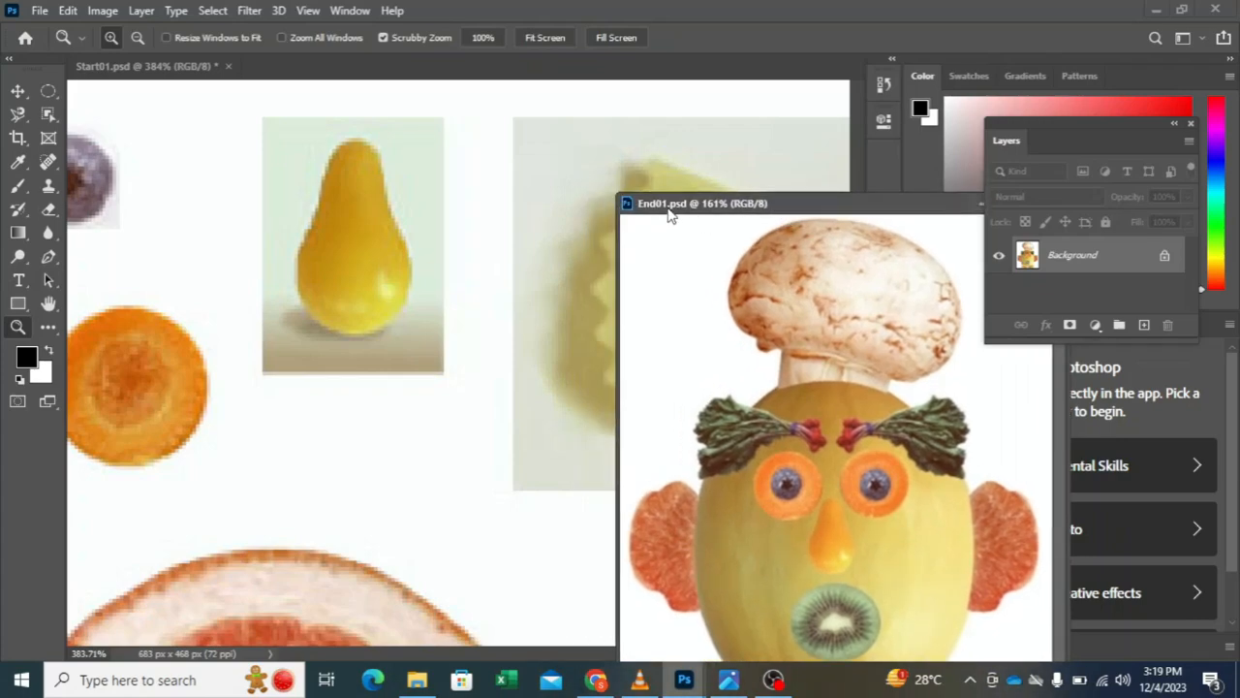
left_click_drag(669, 215, 765, 126)
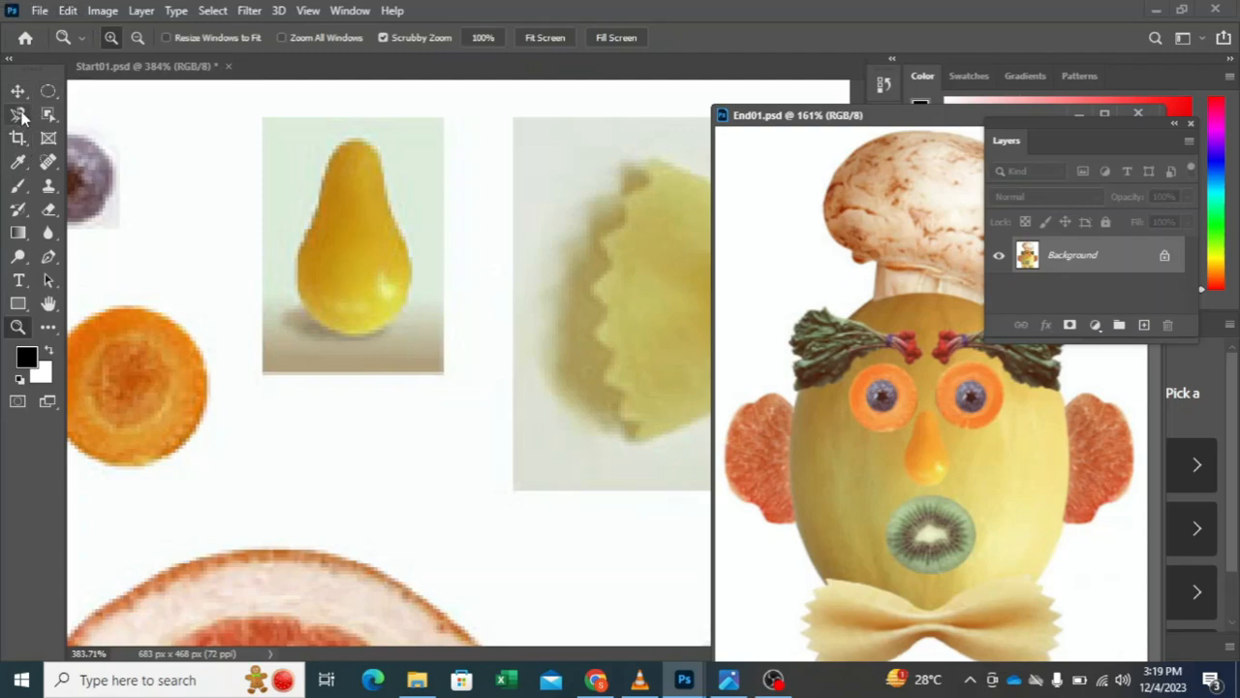
Step: Select the whole yellow pear with the Magic Wand, adding to the selection at a tolerance of 60
left_click(51, 118)
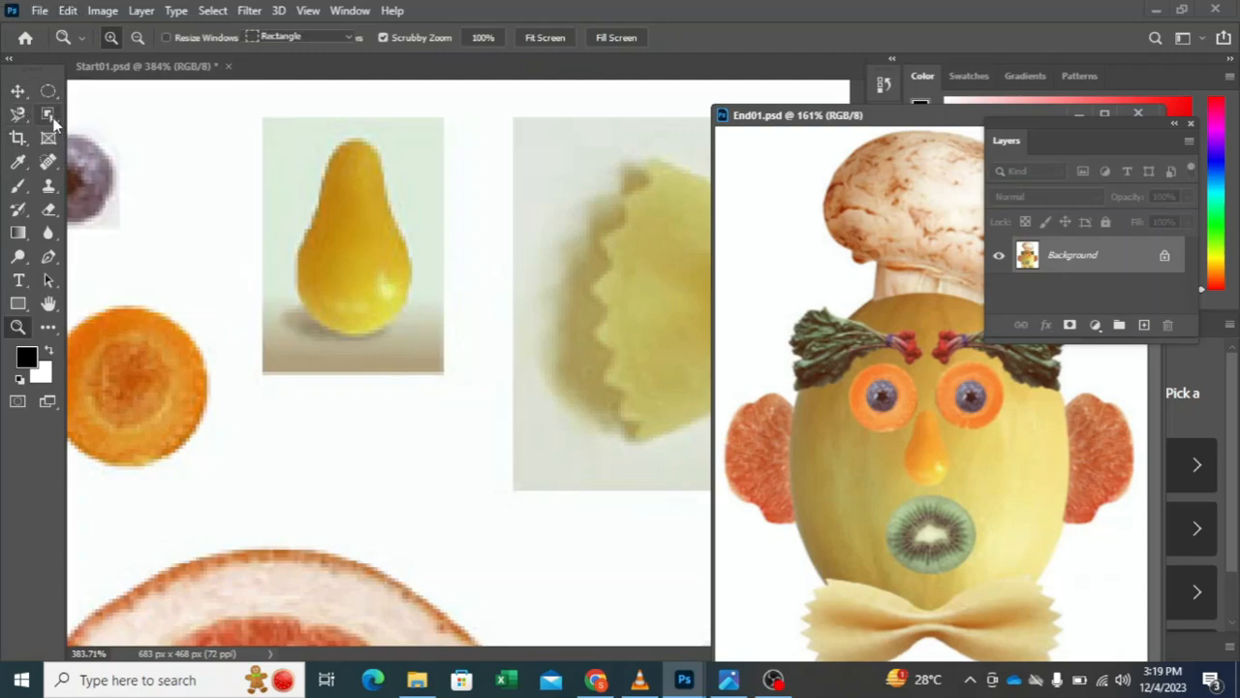
left_click(54, 120)
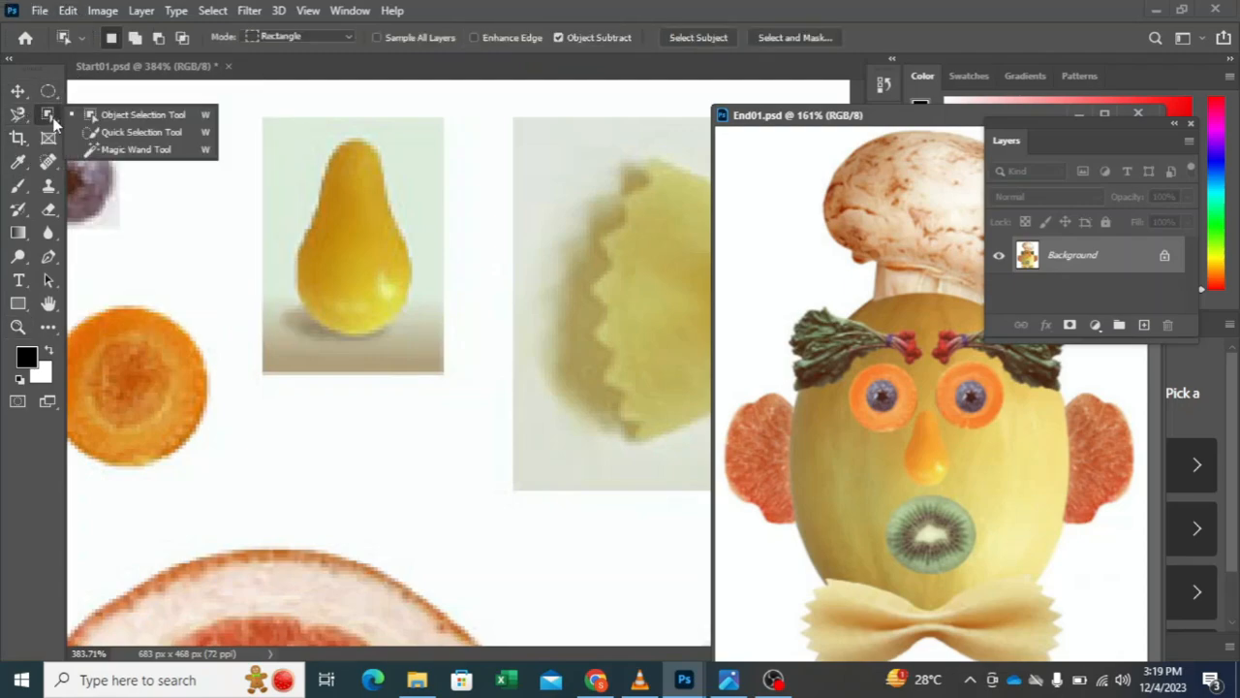
left_click(136, 150)
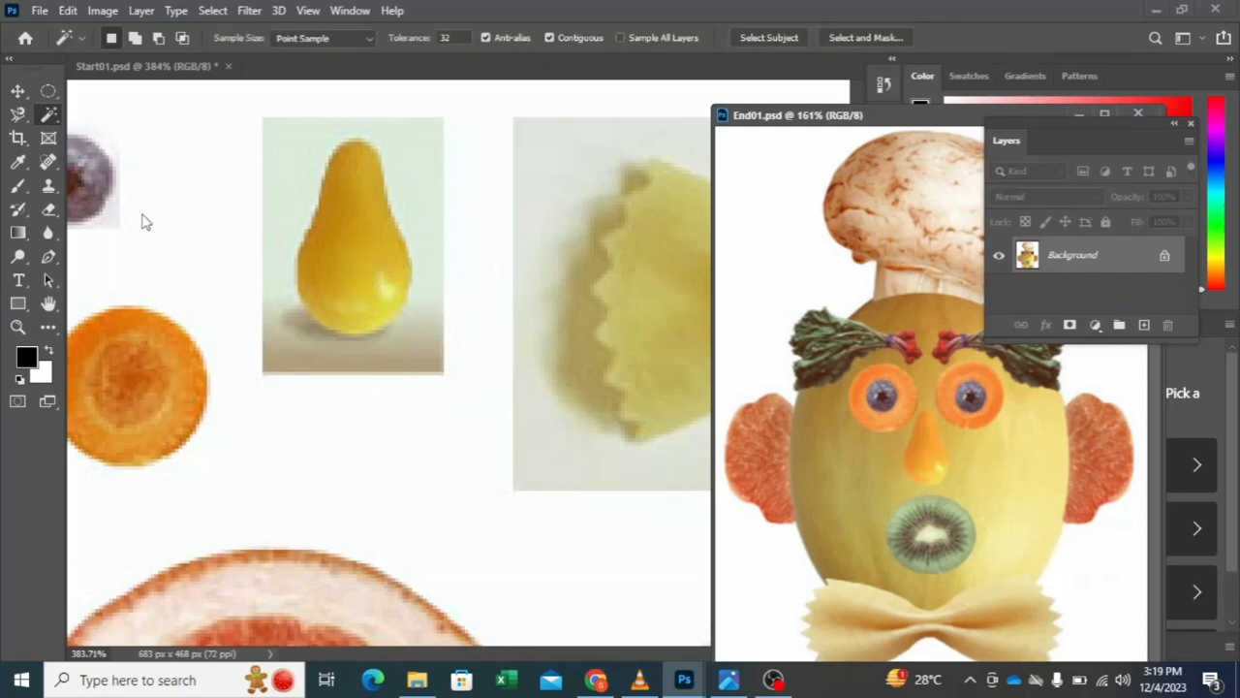
left_click(366, 247)
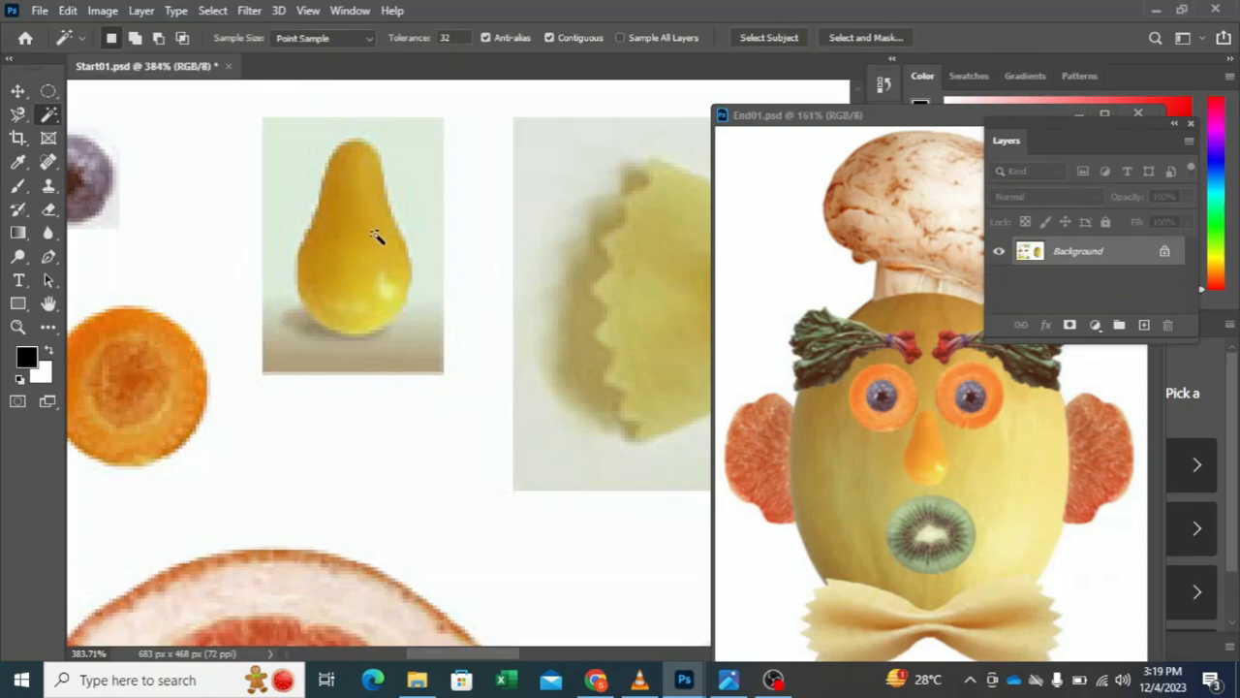
left_click(355, 293)
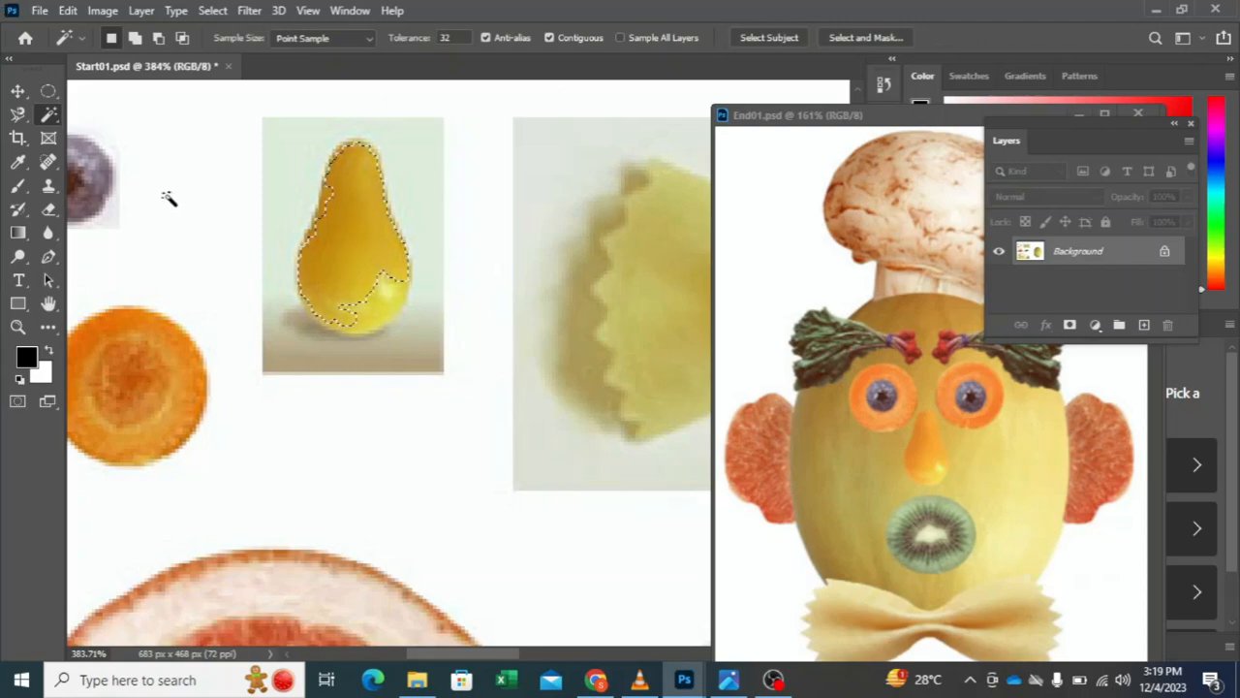
left_click(390, 308)
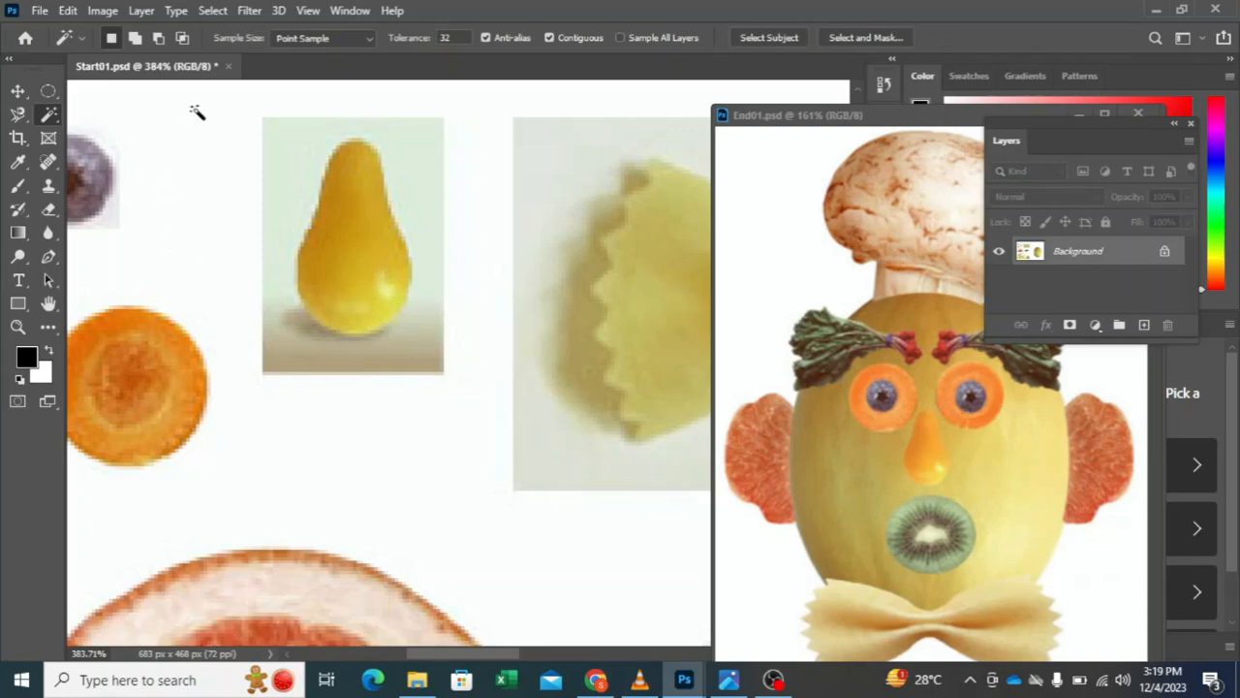
left_click(135, 38)
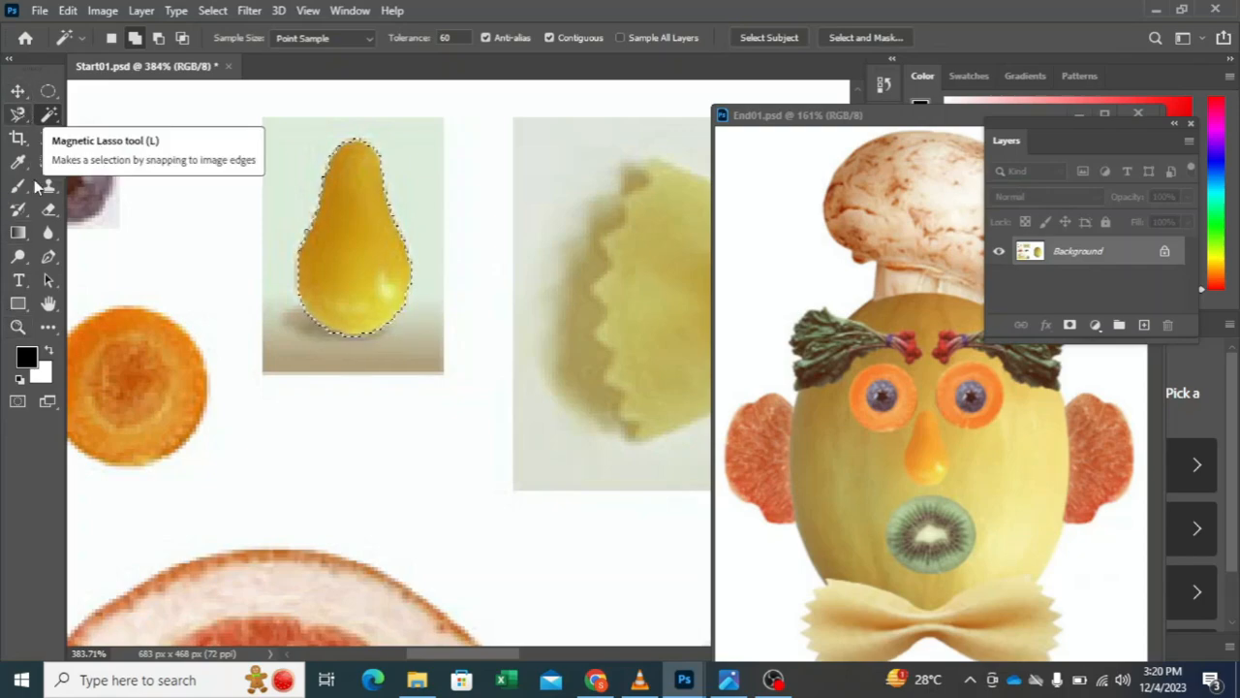
Step: Copy the selected pear from the Background to its own layer and check the cutout with the Background hidden
left_click(18, 327)
left_click_drag(481, 297, 406, 336)
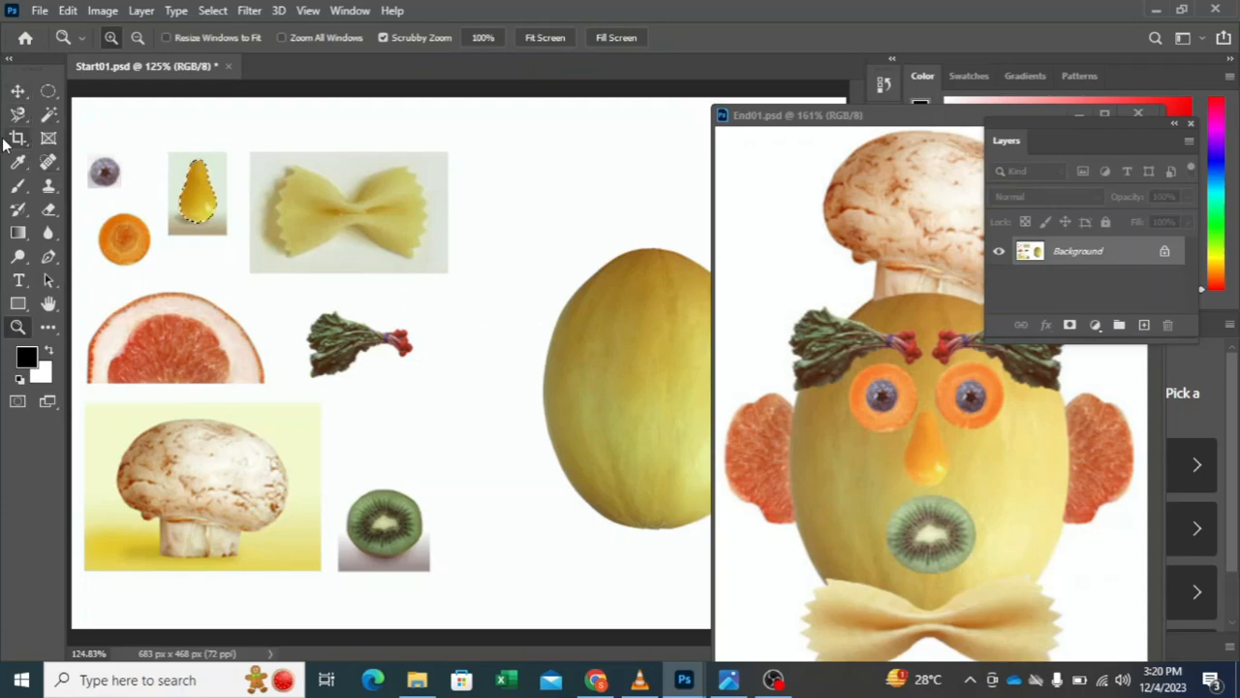
left_click(49, 113)
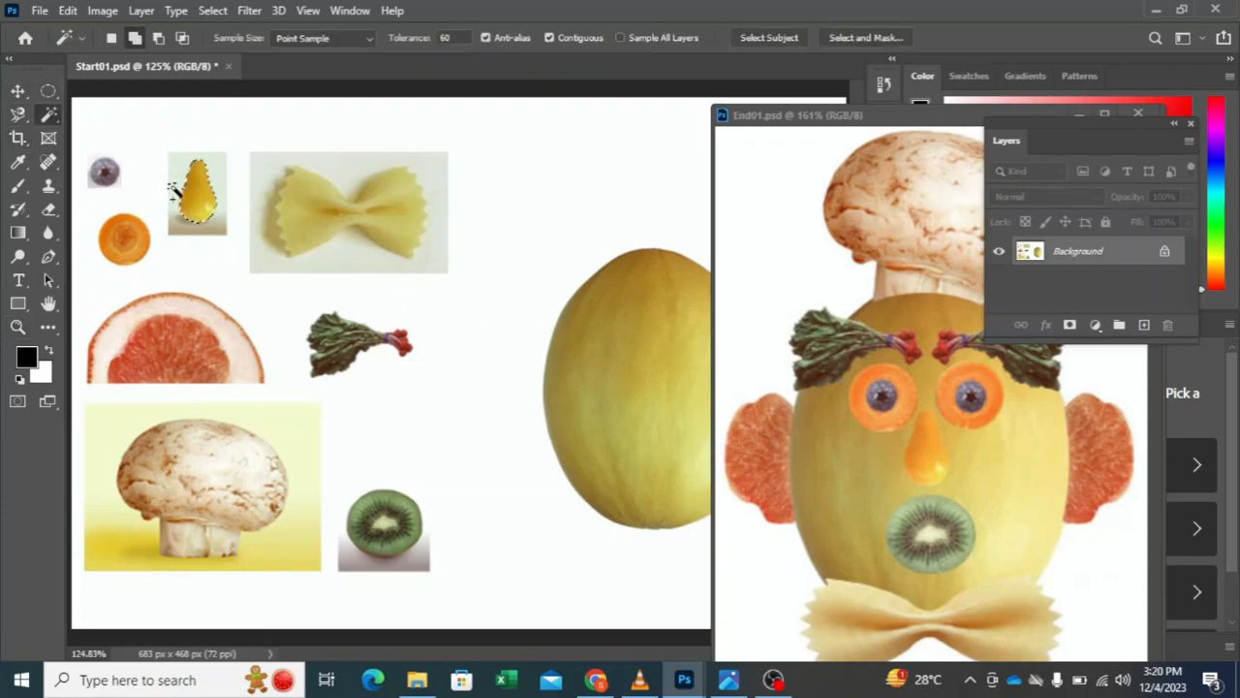
right_click(219, 192)
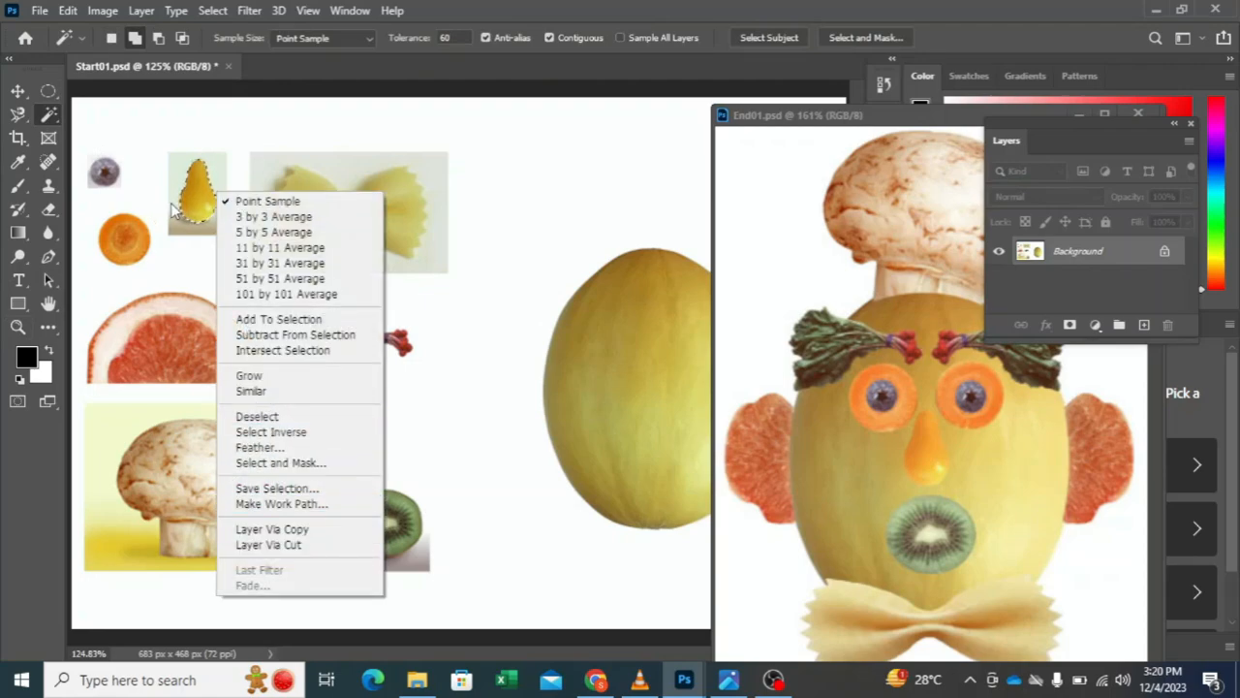
left_click(17, 92)
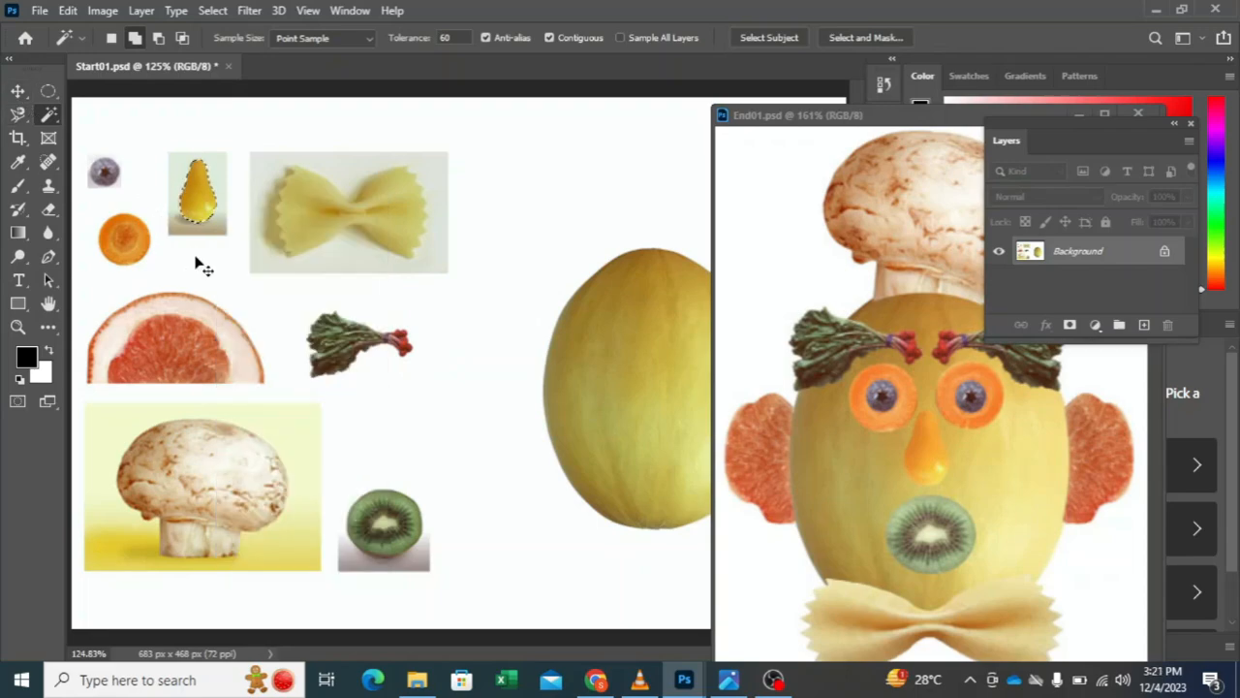
key("ctrl+j")
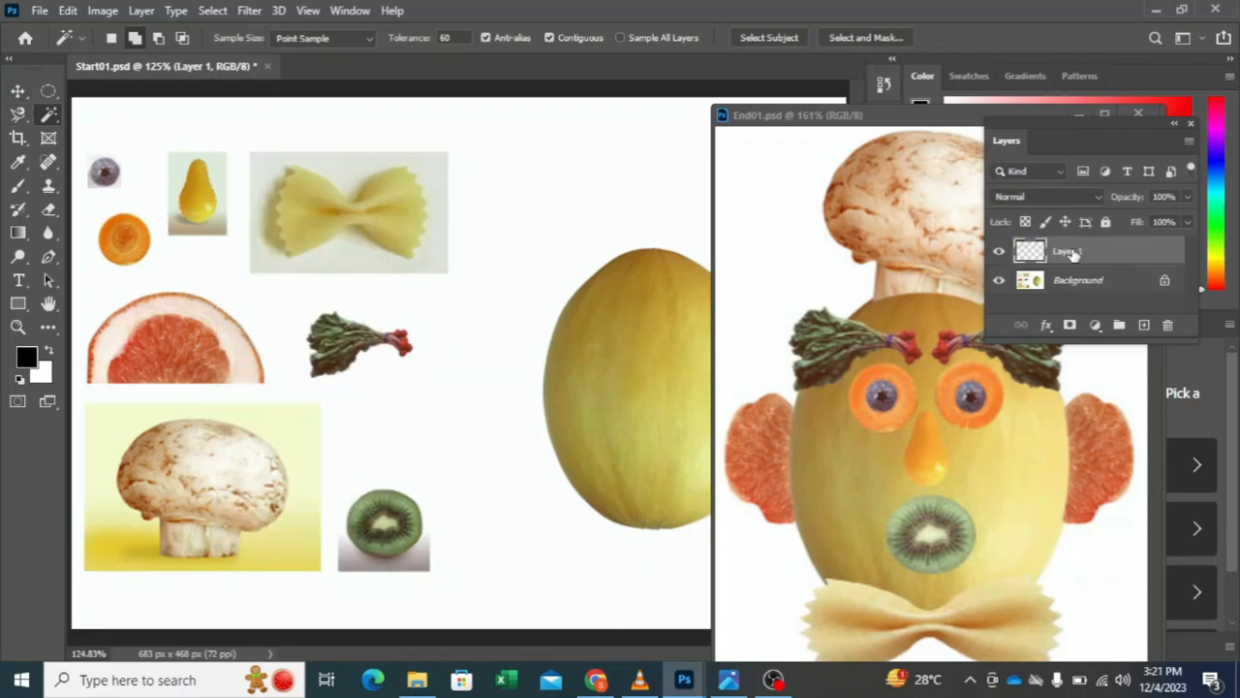
left_click(998, 281)
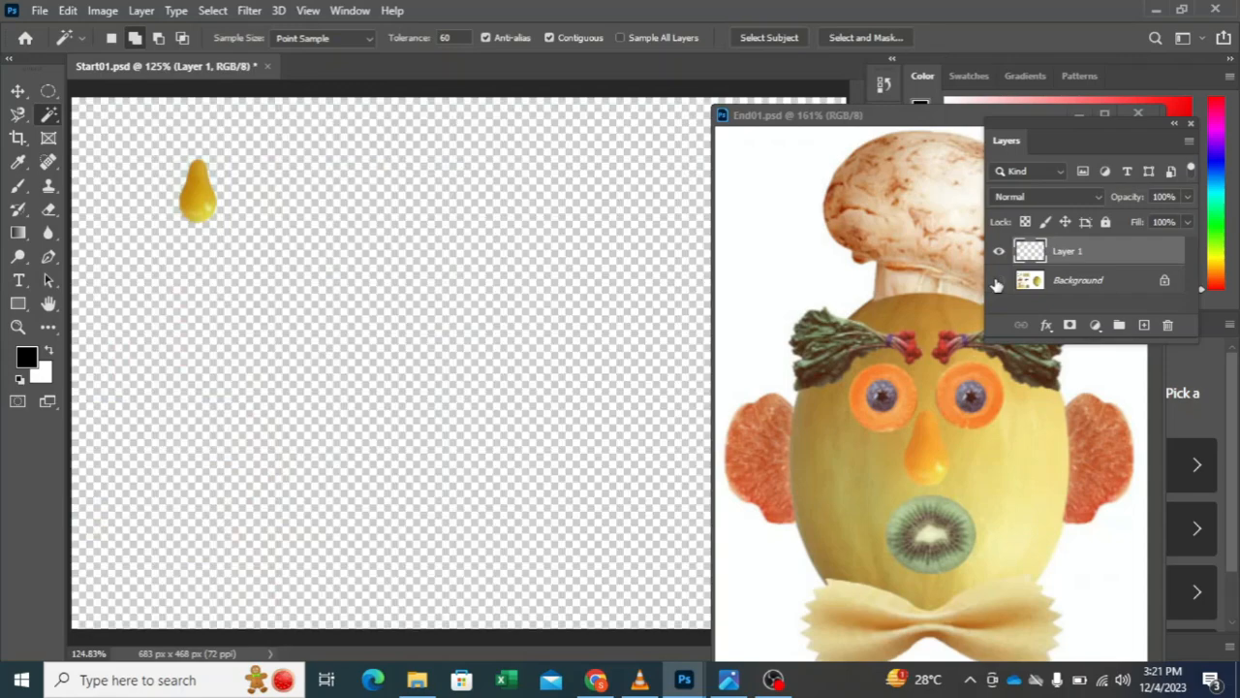
left_click(999, 281)
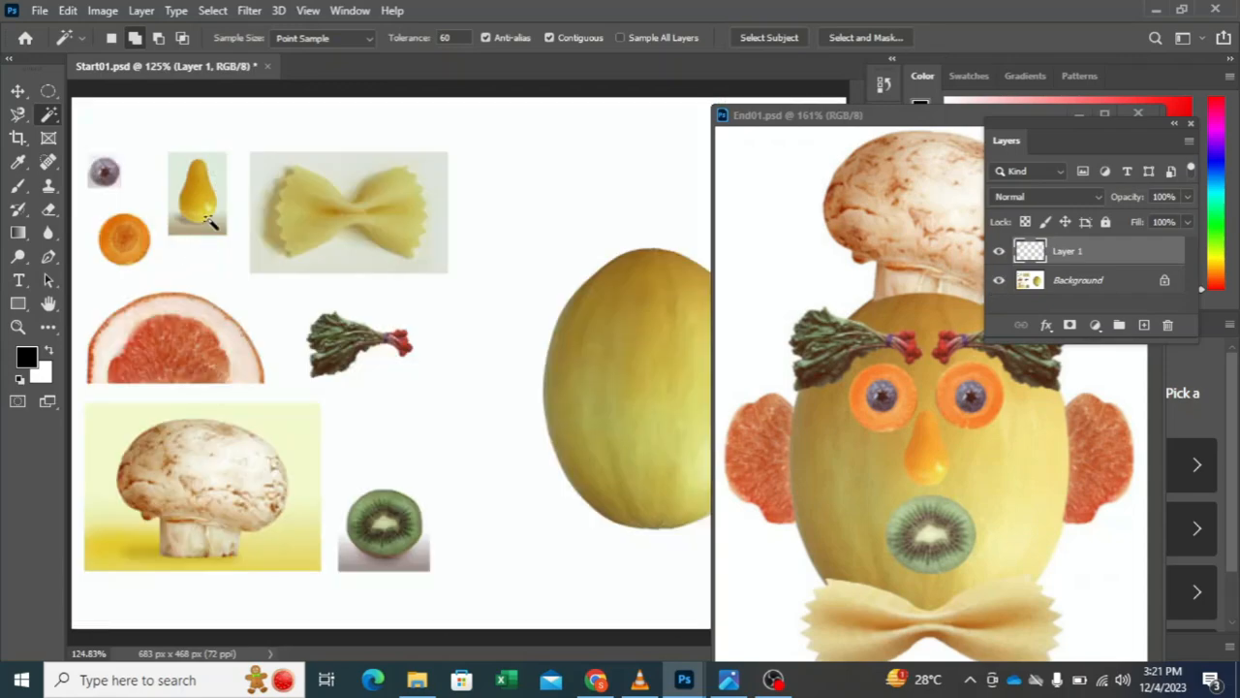
Step: Move the pear copy onto the melon as the face's nose, slightly below the melon's middle
left_click(17, 91)
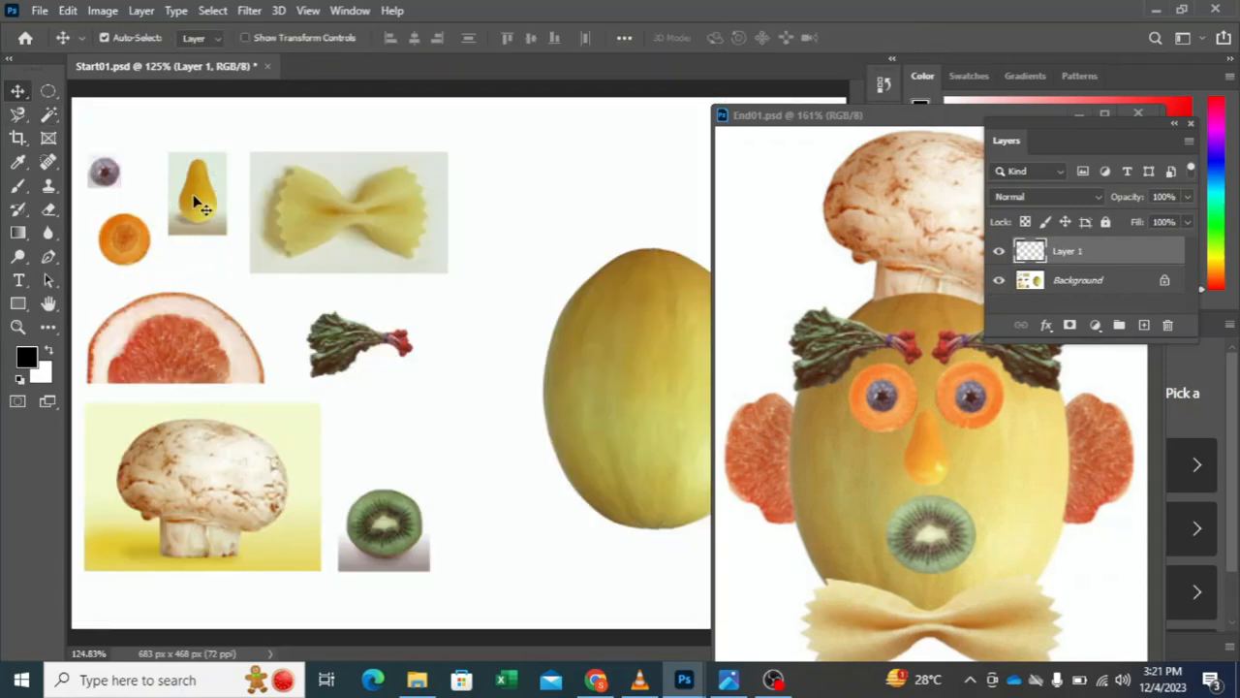
left_click_drag(196, 206, 453, 288)
left_click_drag(505, 332, 666, 415)
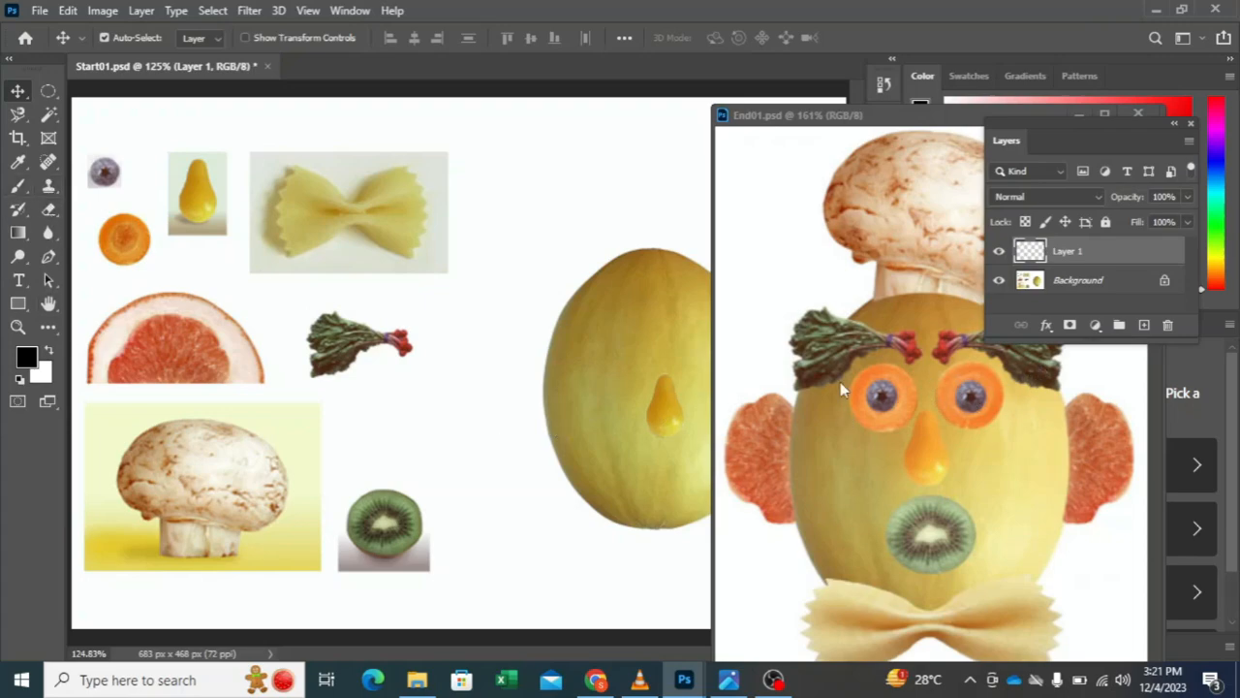
left_click(17, 256)
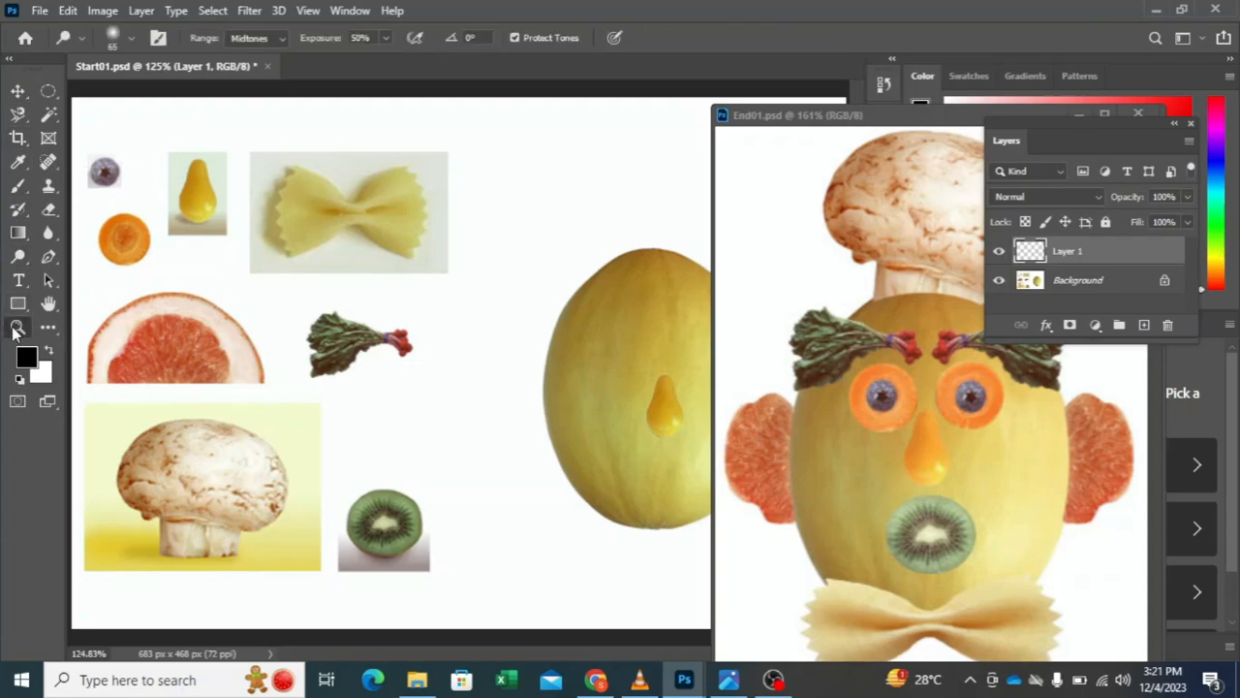
Step: Draw a circular marquee selection roughly around the blueberry with the Elliptical Marquee tool
left_click(18, 327)
left_click_drag(100, 175, 323, 372)
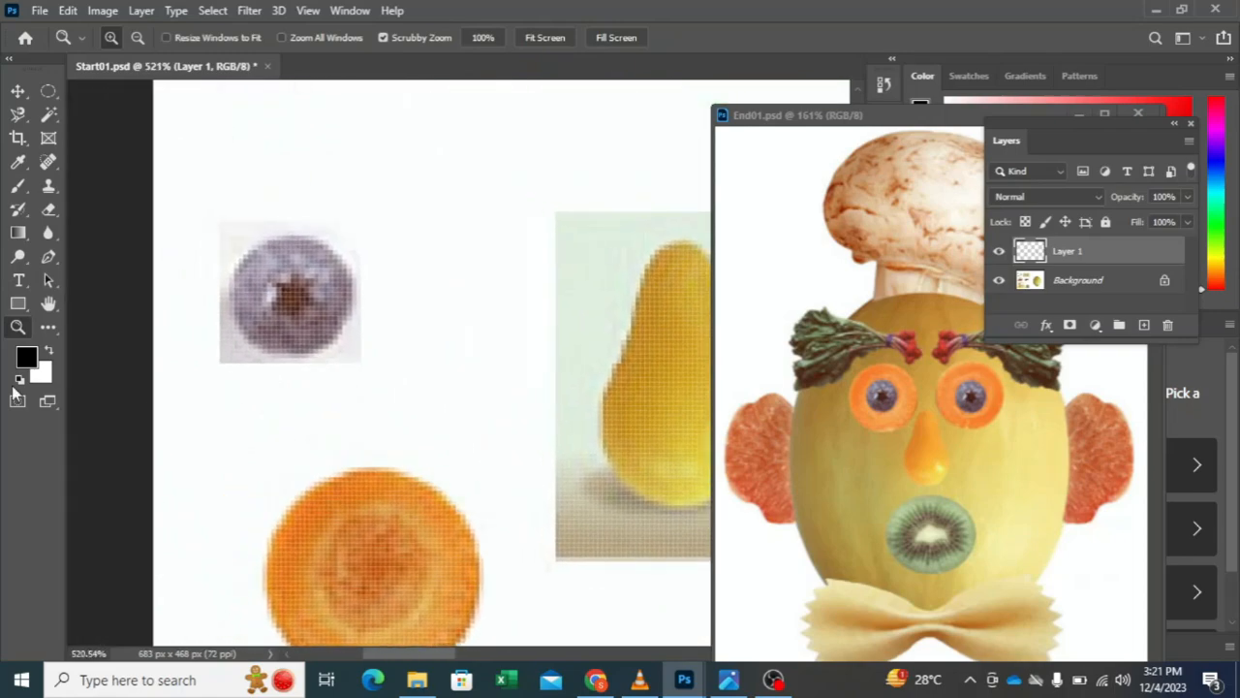
left_click(48, 91)
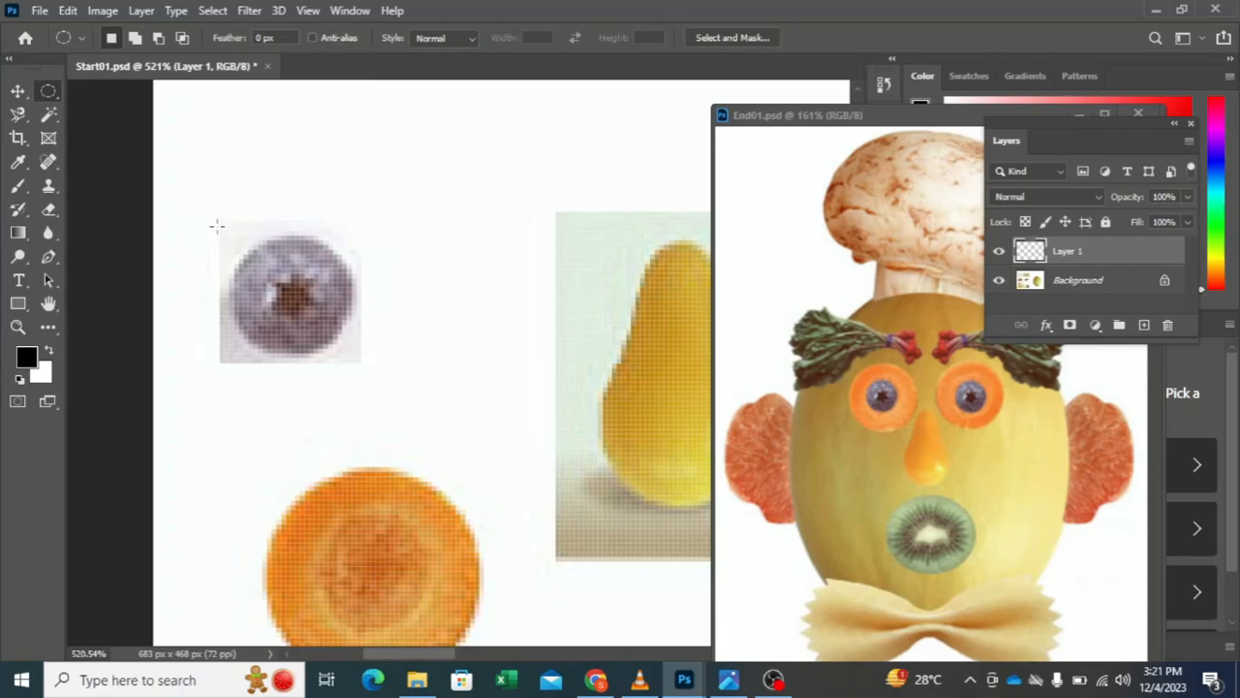
left_click_drag(217, 229, 258, 297)
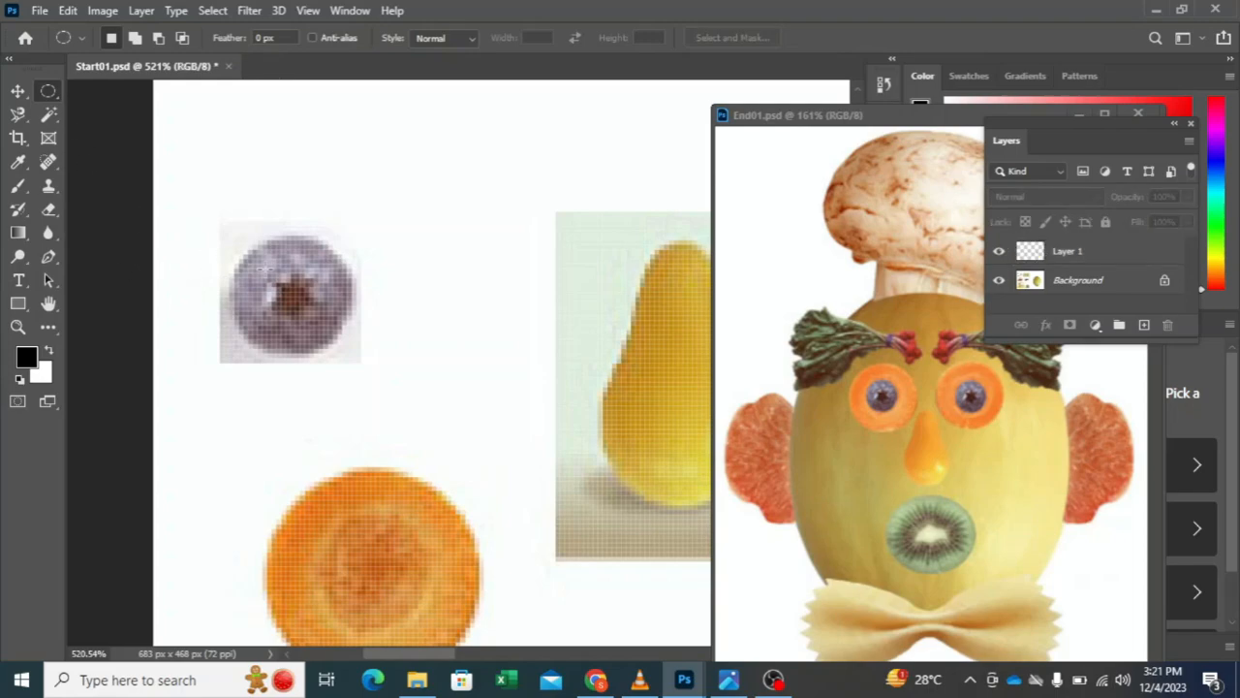
left_click_drag(236, 246, 379, 382)
Step: Transform the circular selection to fit the blueberry's outline, scaling it to 86.56% and centring it on the berry
left_click(212, 10)
key("Escape")
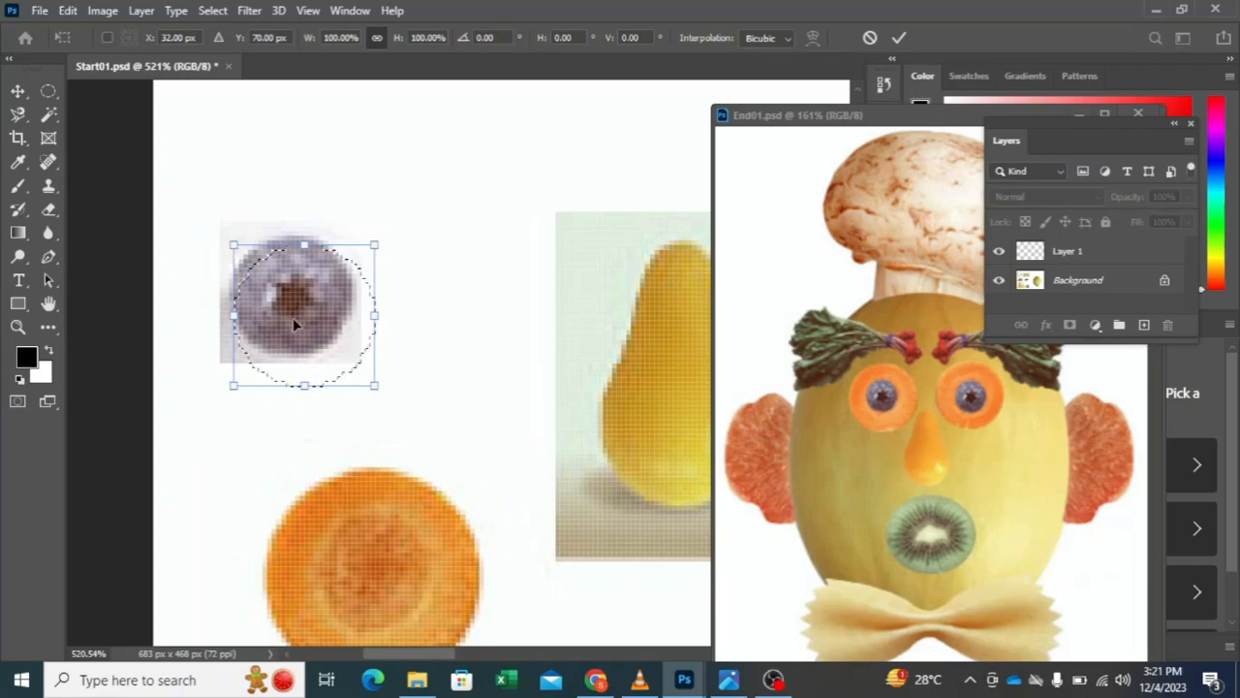
left_click_drag(291, 318, 281, 299)
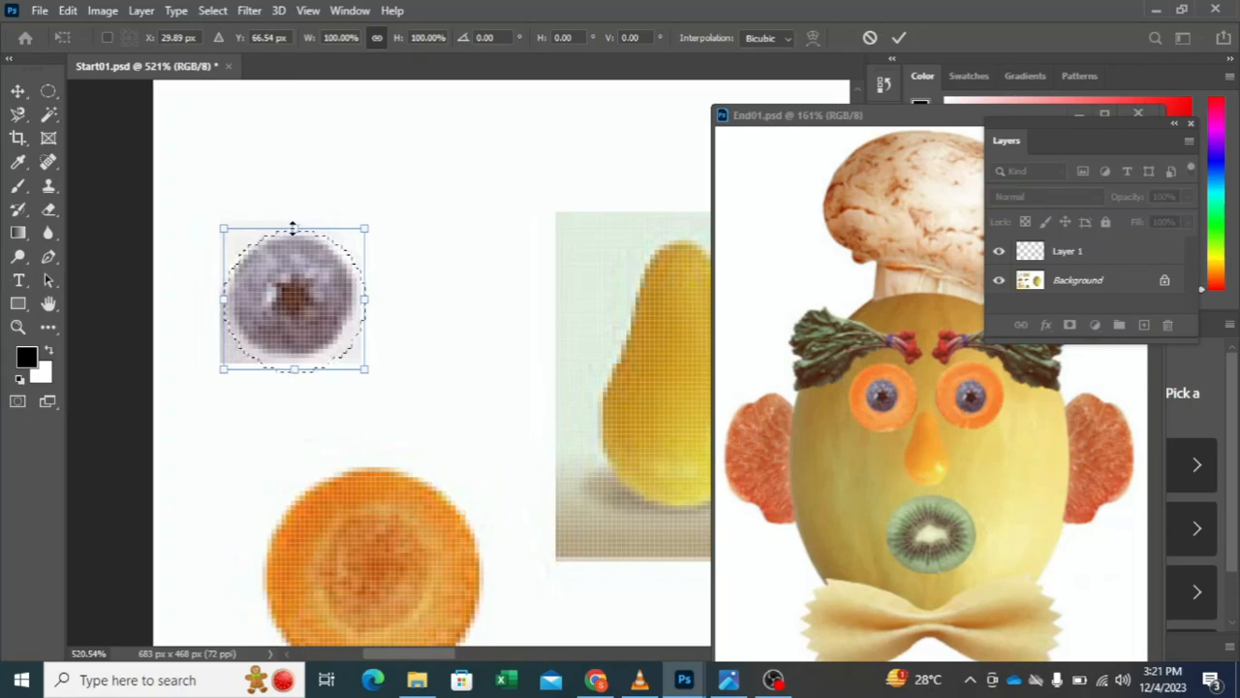
left_click_drag(292, 229, 294, 233)
left_click_drag(363, 305, 349, 306)
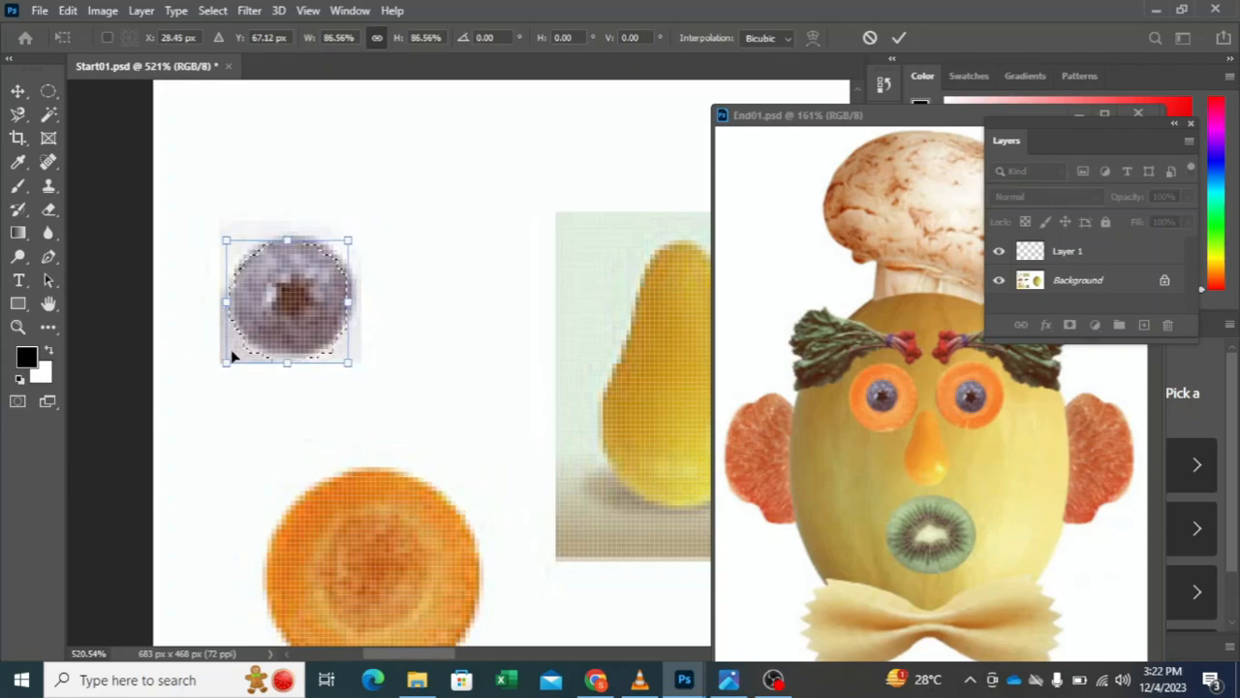
left_click_drag(280, 314, 302, 311)
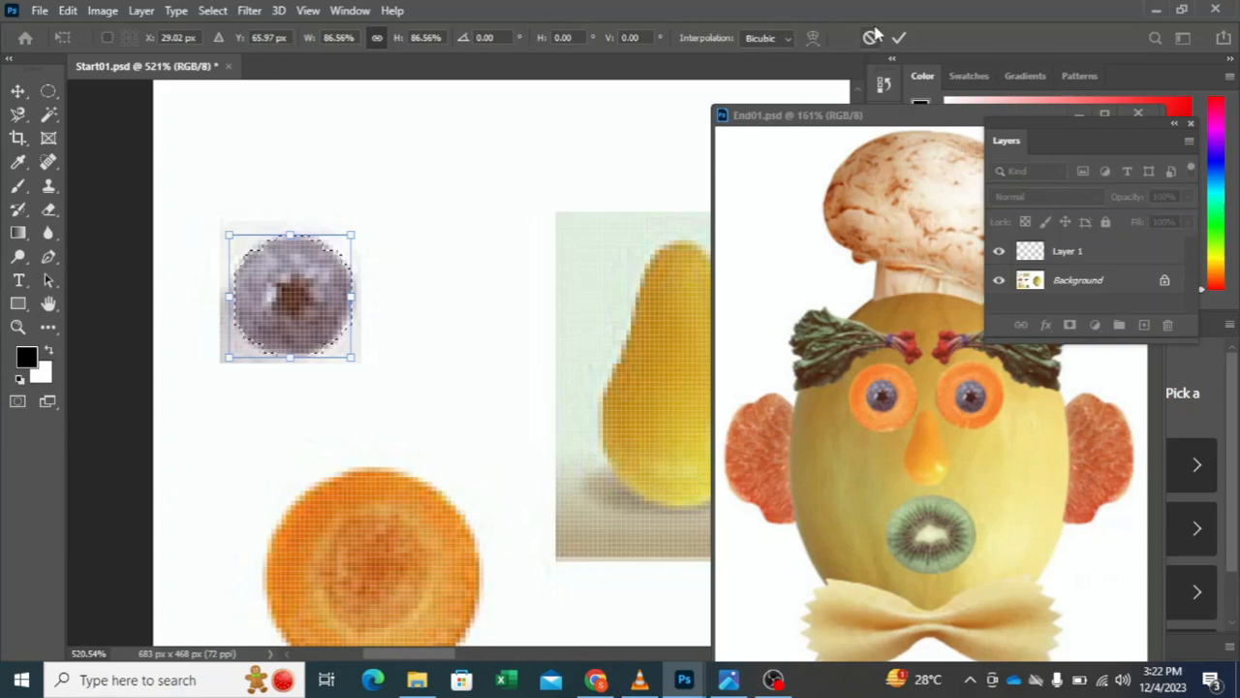
left_click(904, 38)
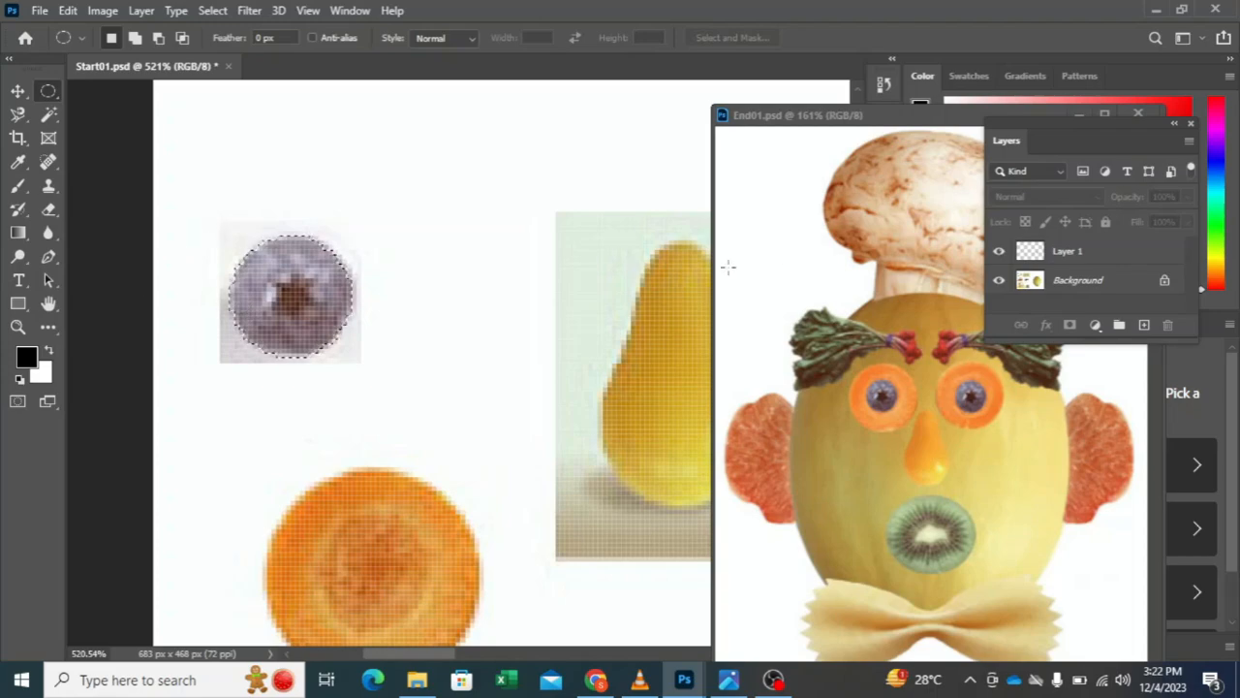
Step: Copy the selected blueberry from the Background to a new layer and check the cutout with the other layers hidden
left_click(1046, 280)
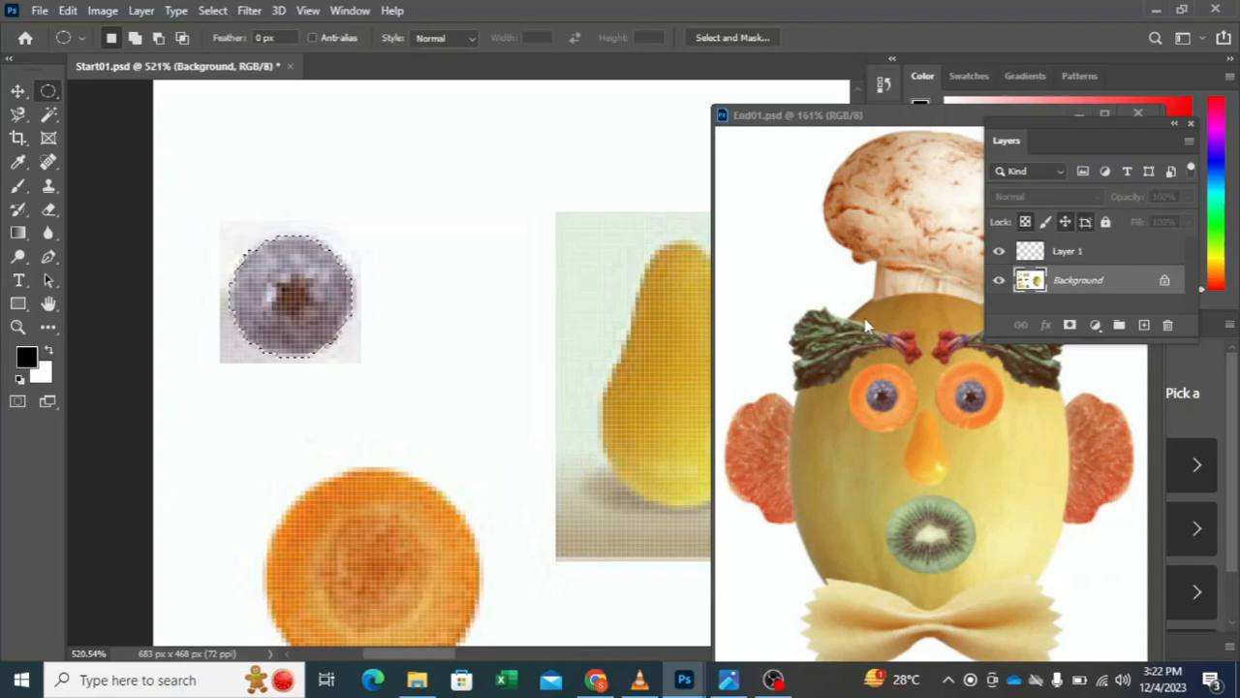
key("ctrl+j")
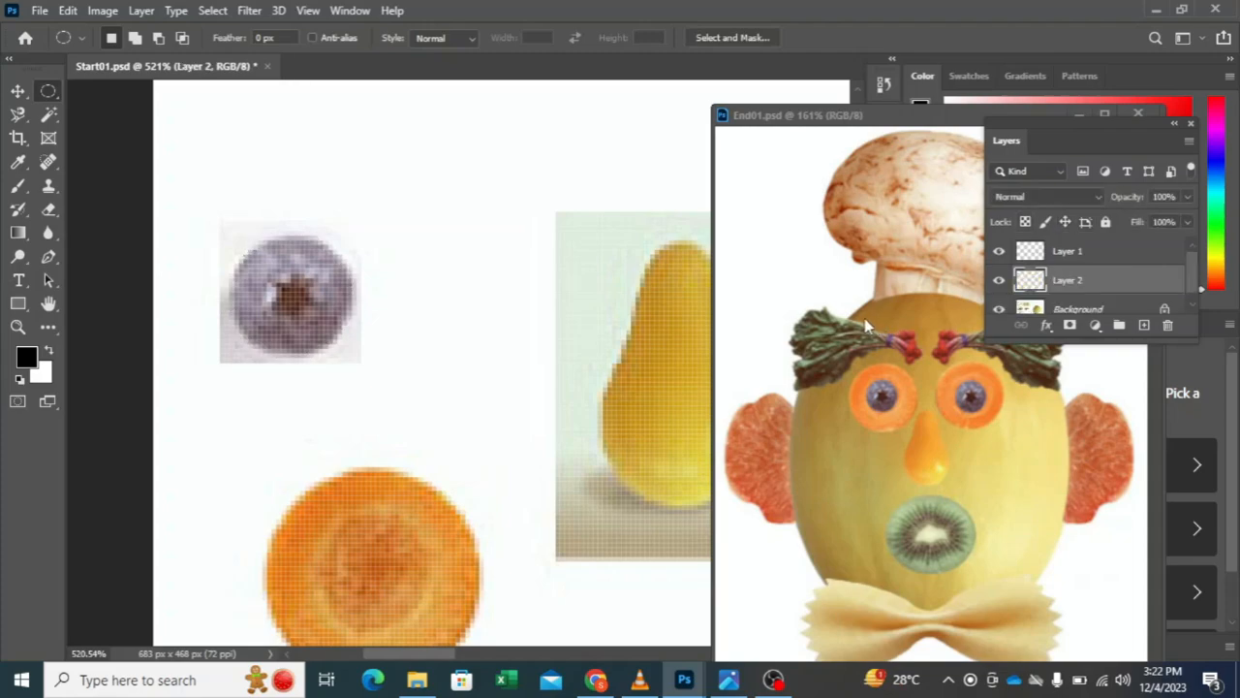
left_click(999, 310)
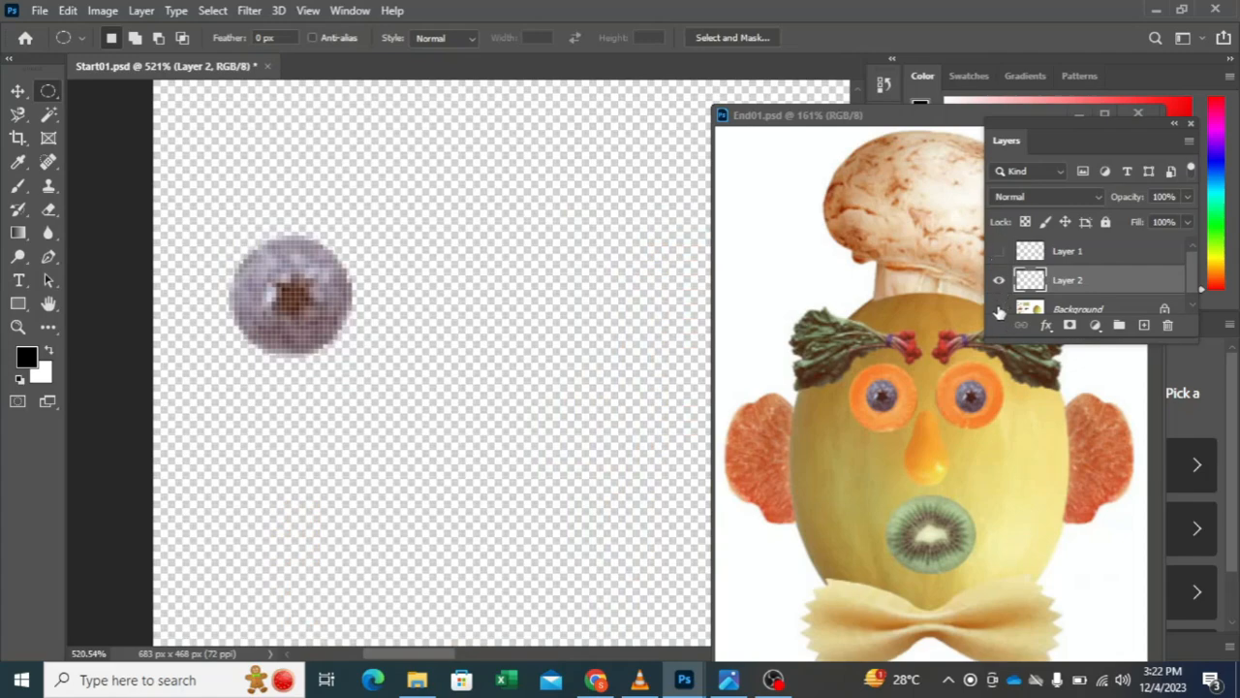
left_click(999, 309)
left_click(999, 251)
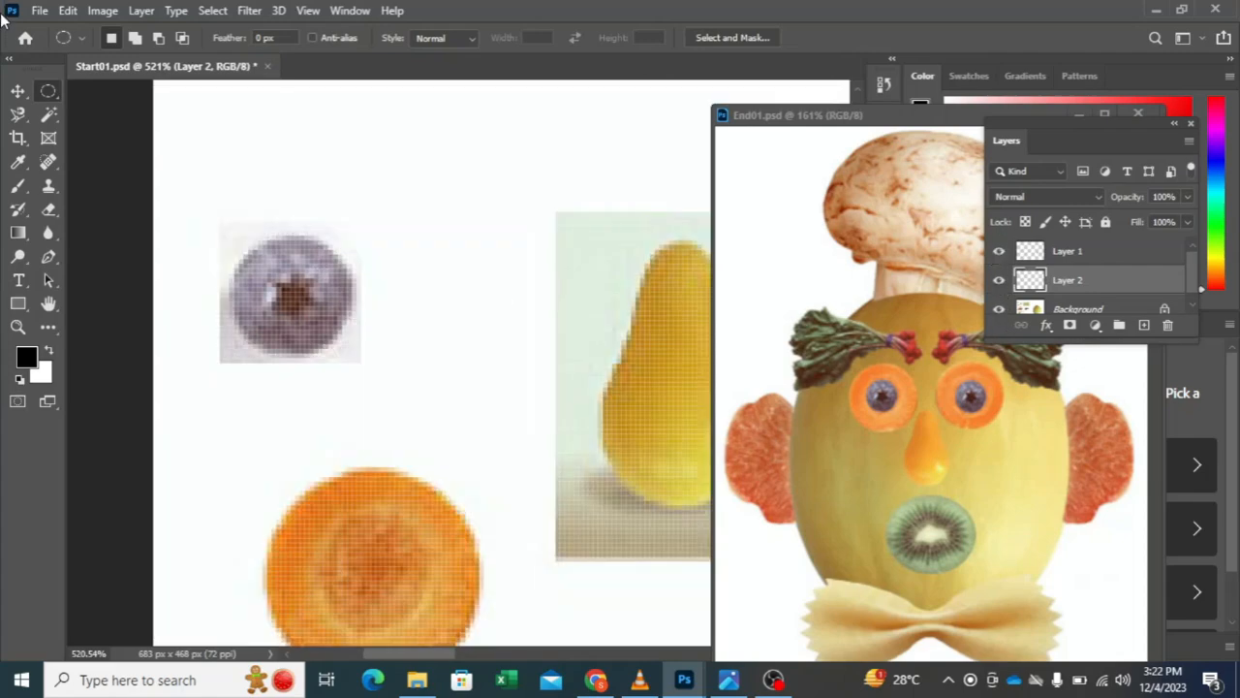
Step: Move the blueberry copy onto the centre of the carrot slice to form an eye
left_click(18, 91)
left_click_drag(314, 329, 351, 436)
scroll(387, 351, "down", 5)
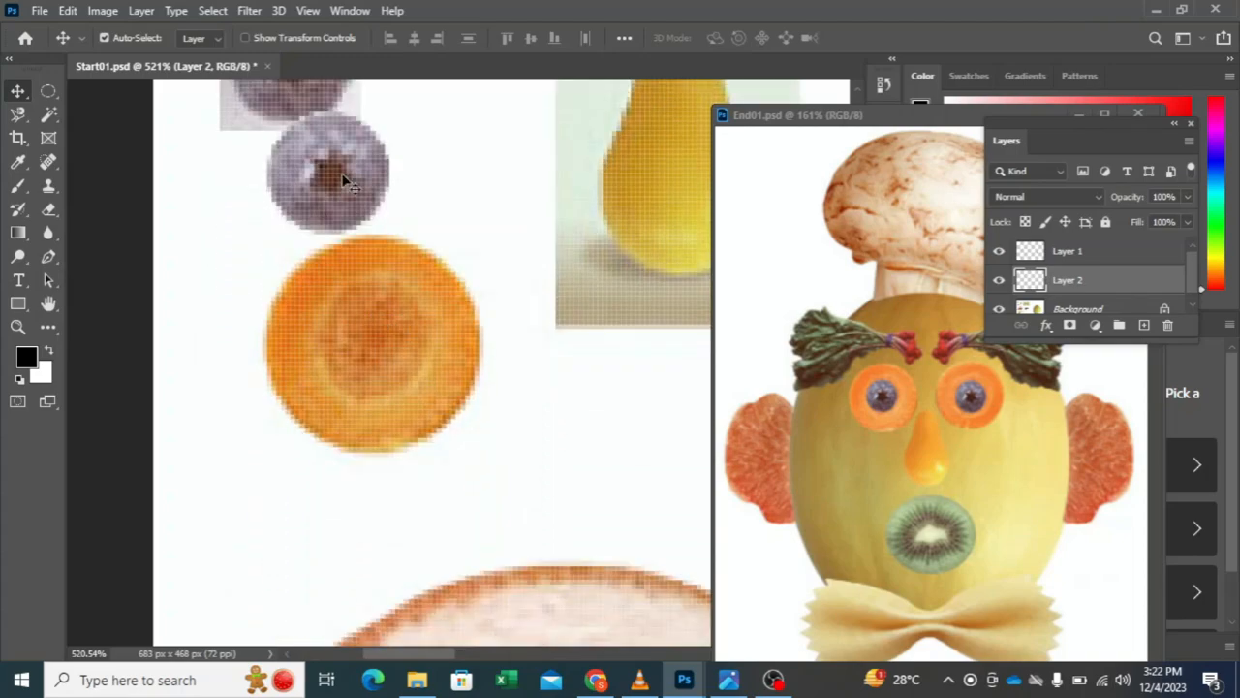
left_click_drag(346, 184, 391, 344)
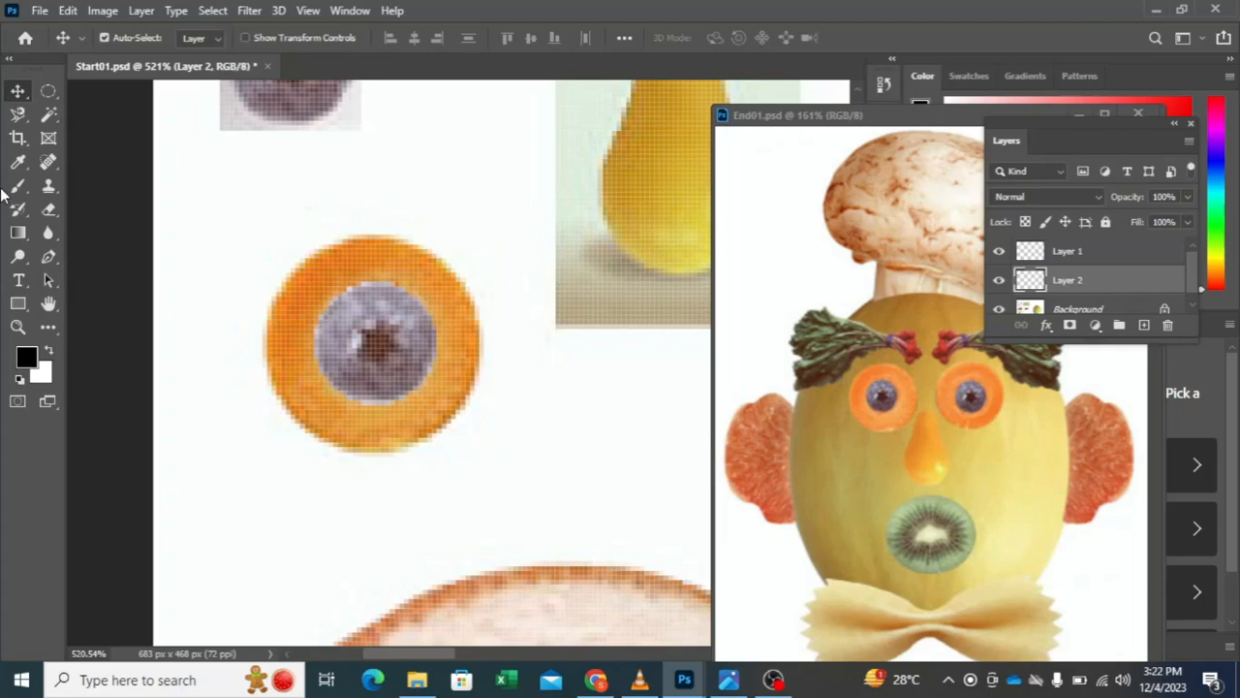
Step: Try to select the carrot slice on Layer 2 with a circular marquee, subtracting its white surroundings using the Magic Wand
left_click(48, 91)
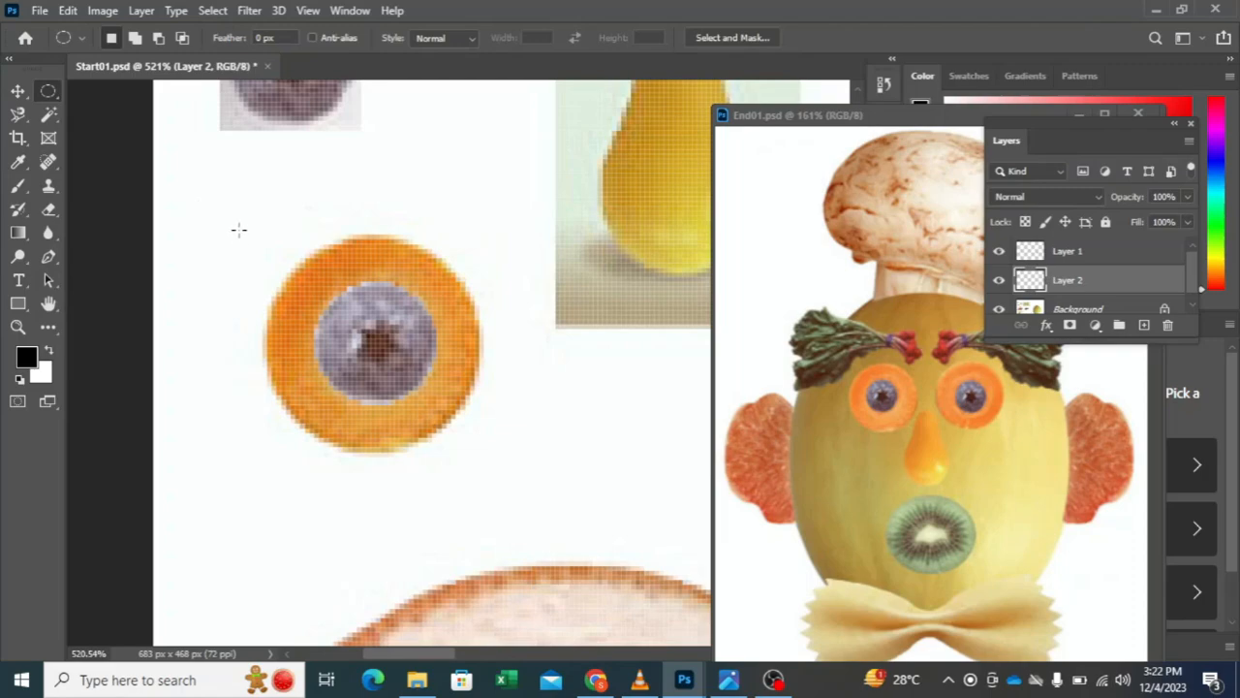
left_click_drag(233, 205, 532, 508)
left_click(160, 40)
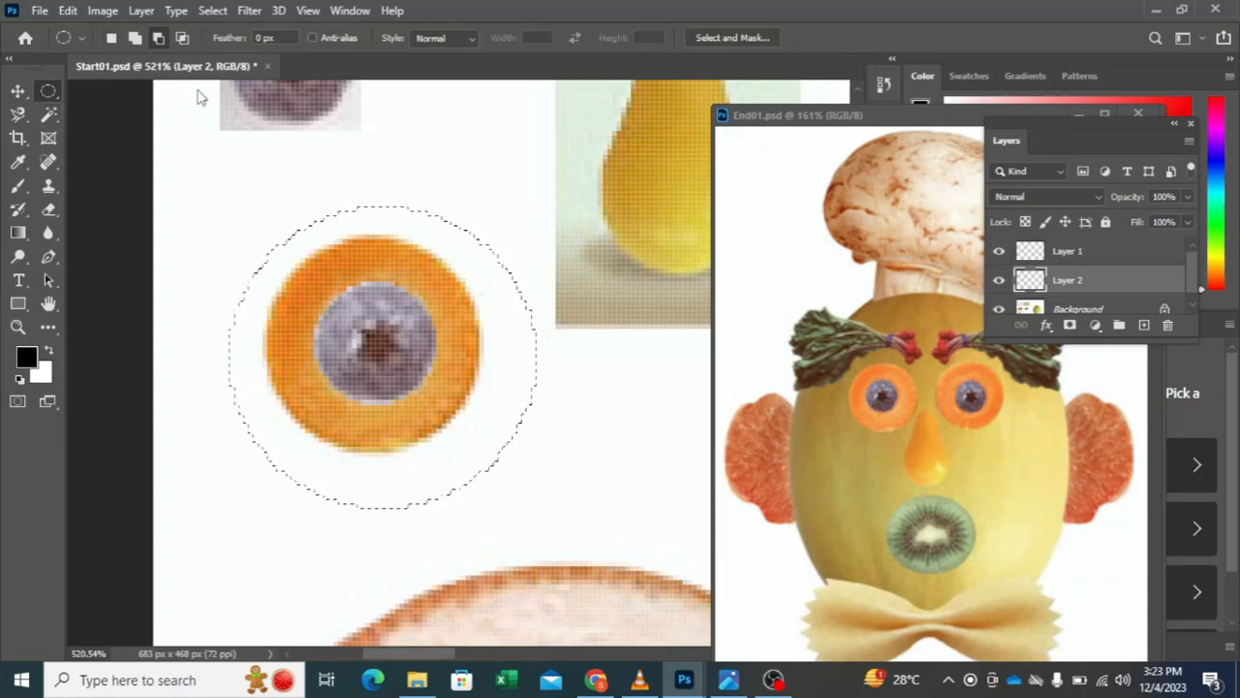
left_click(48, 114)
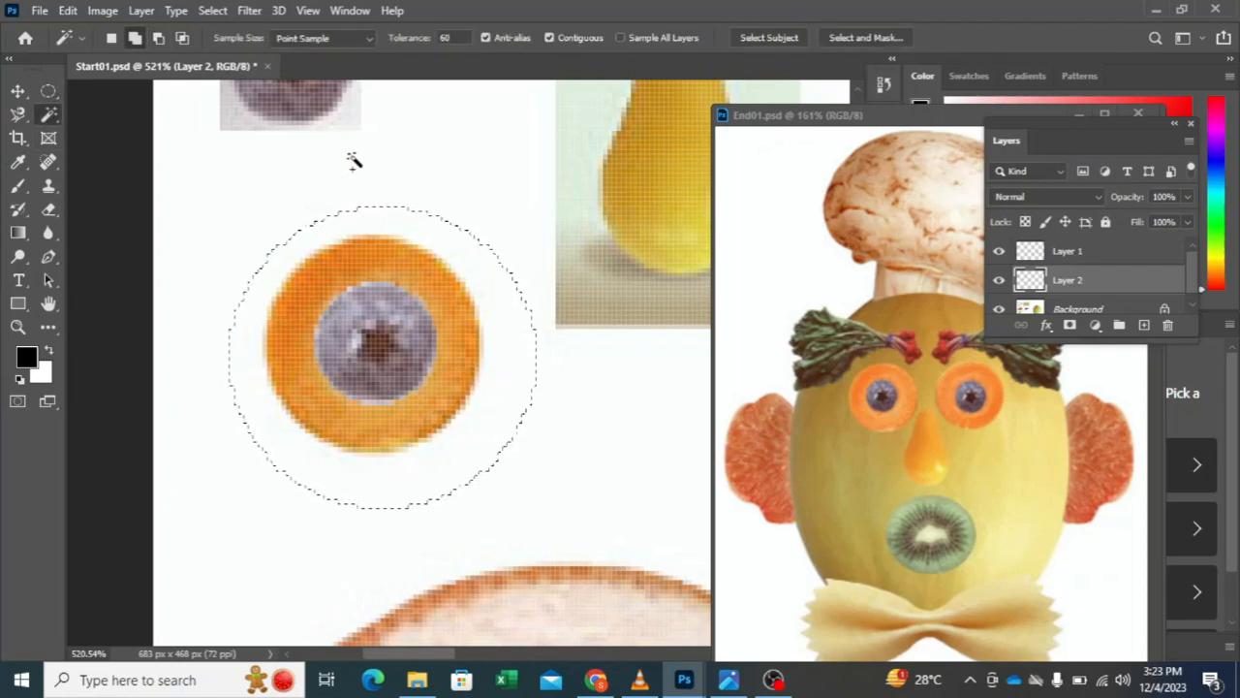
left_click(158, 38)
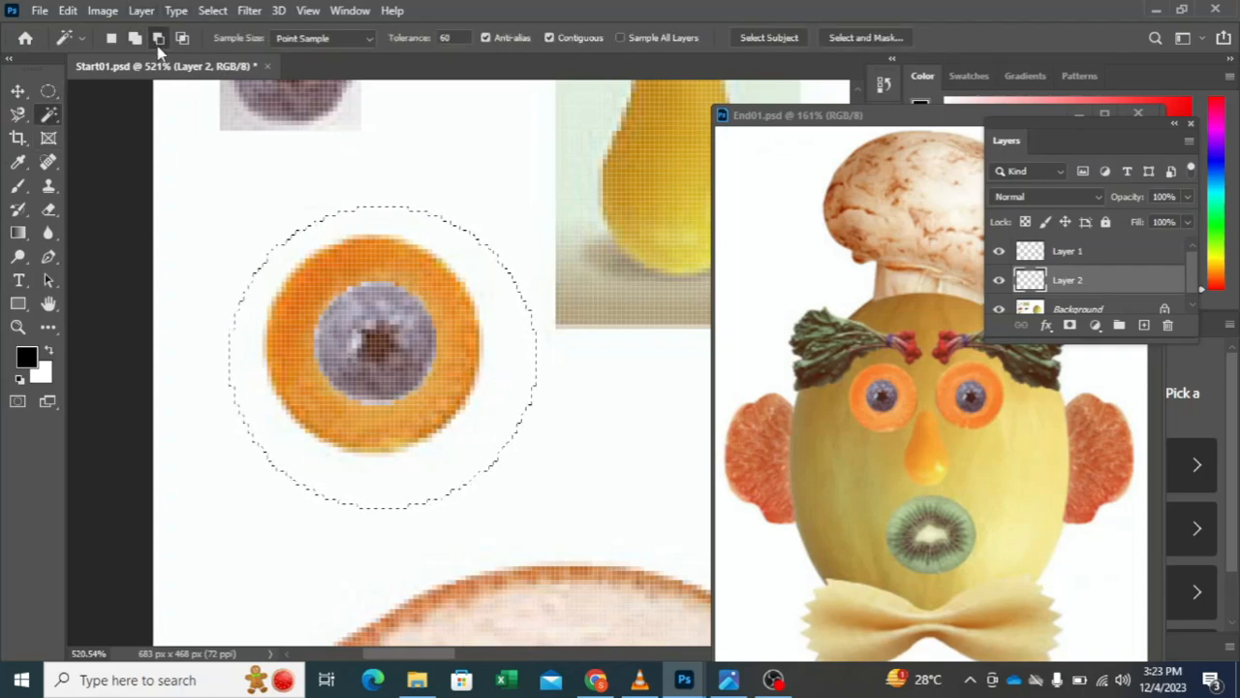
left_click(506, 342)
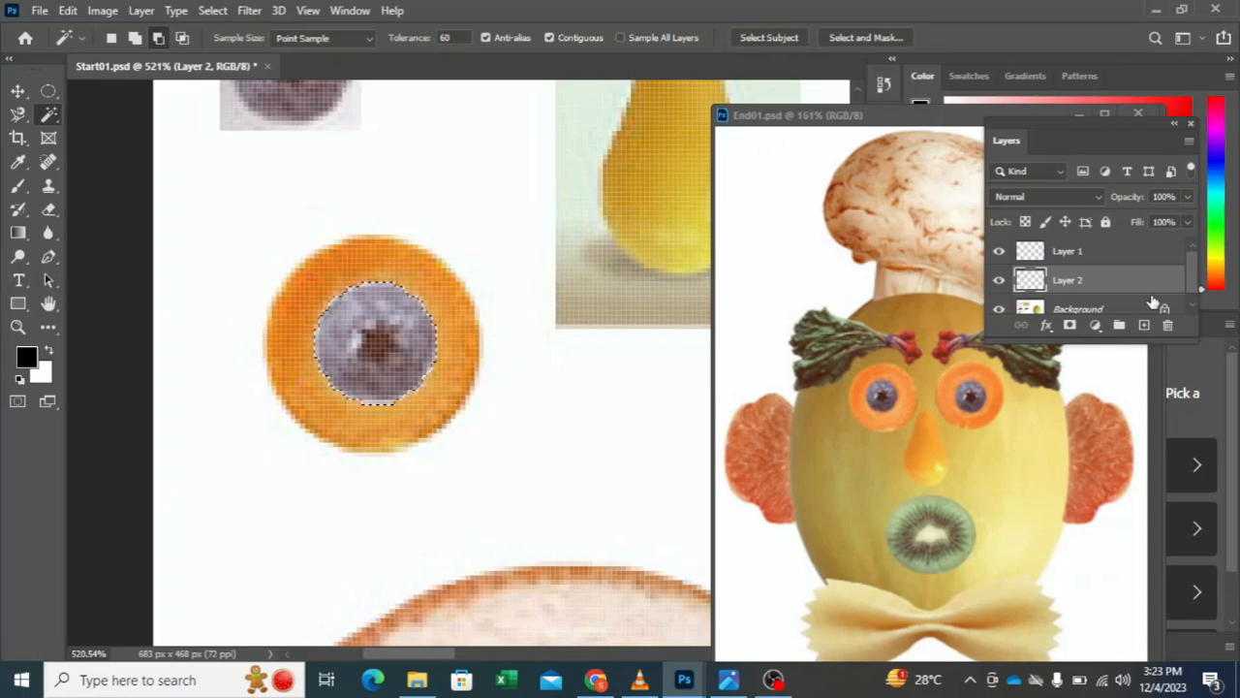
Step: Make the Background layer active and draw a loose elliptical marquee selection around the carrot slice
scroll(1154, 302, "down", 1)
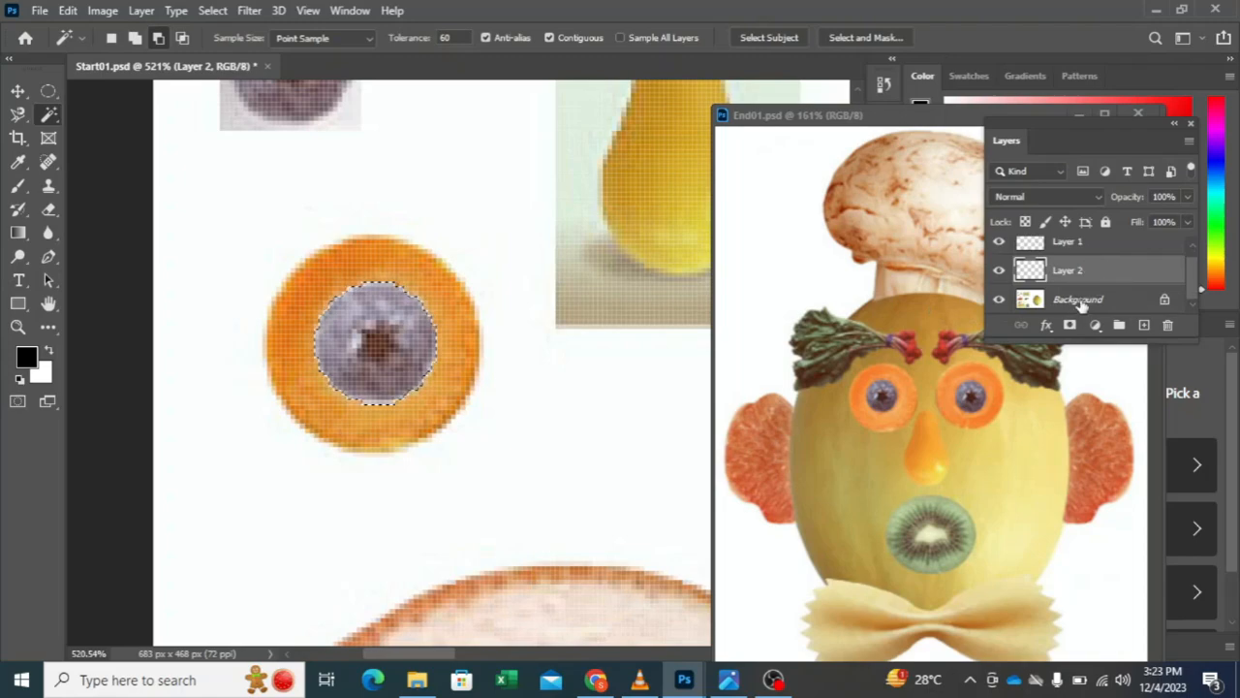
left_click(1078, 300)
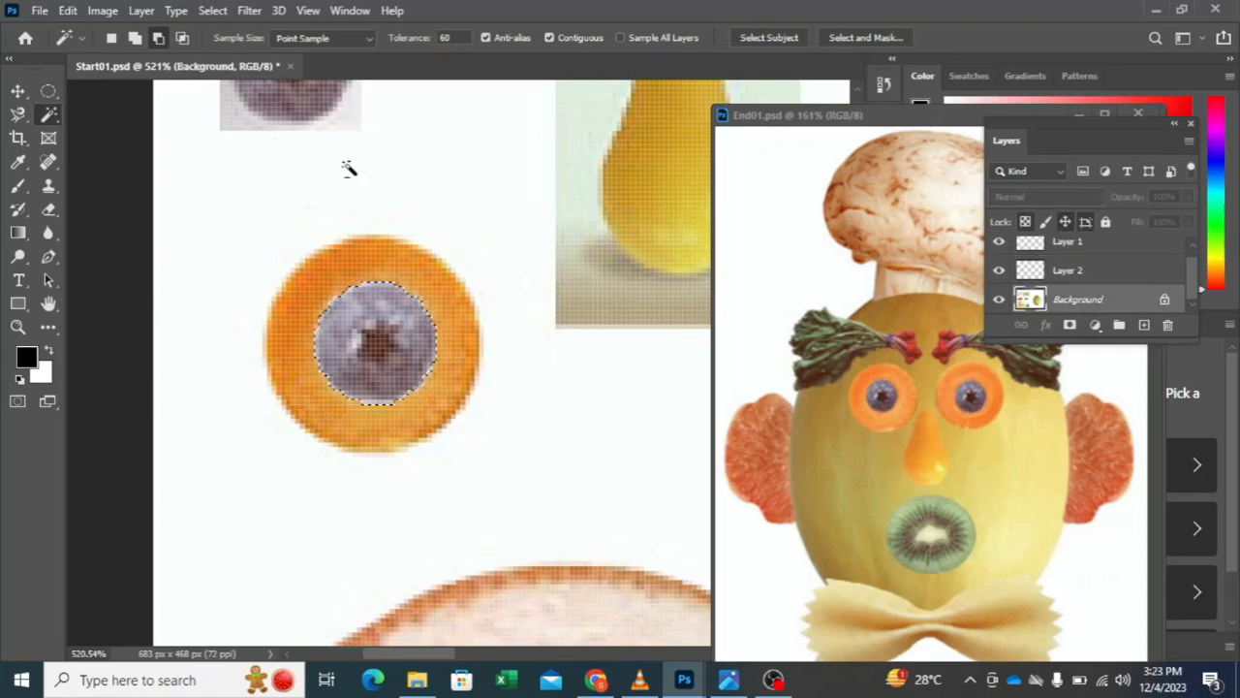
left_click(48, 90)
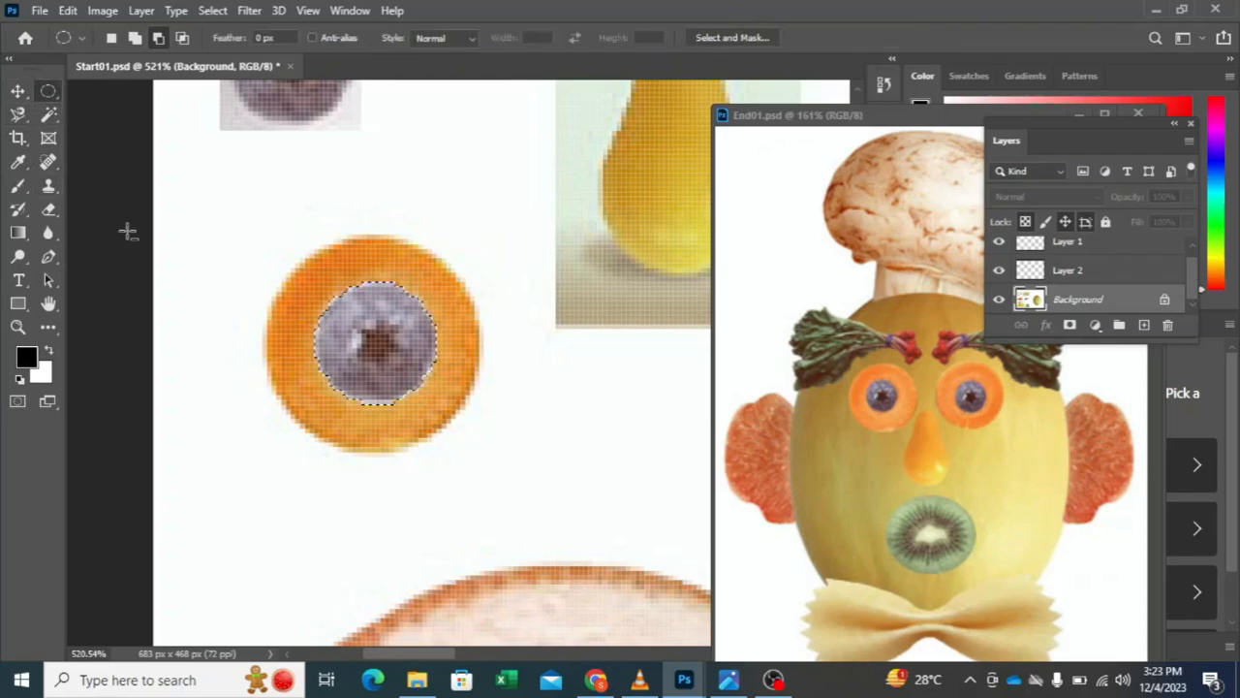
left_click_drag(215, 226, 565, 480)
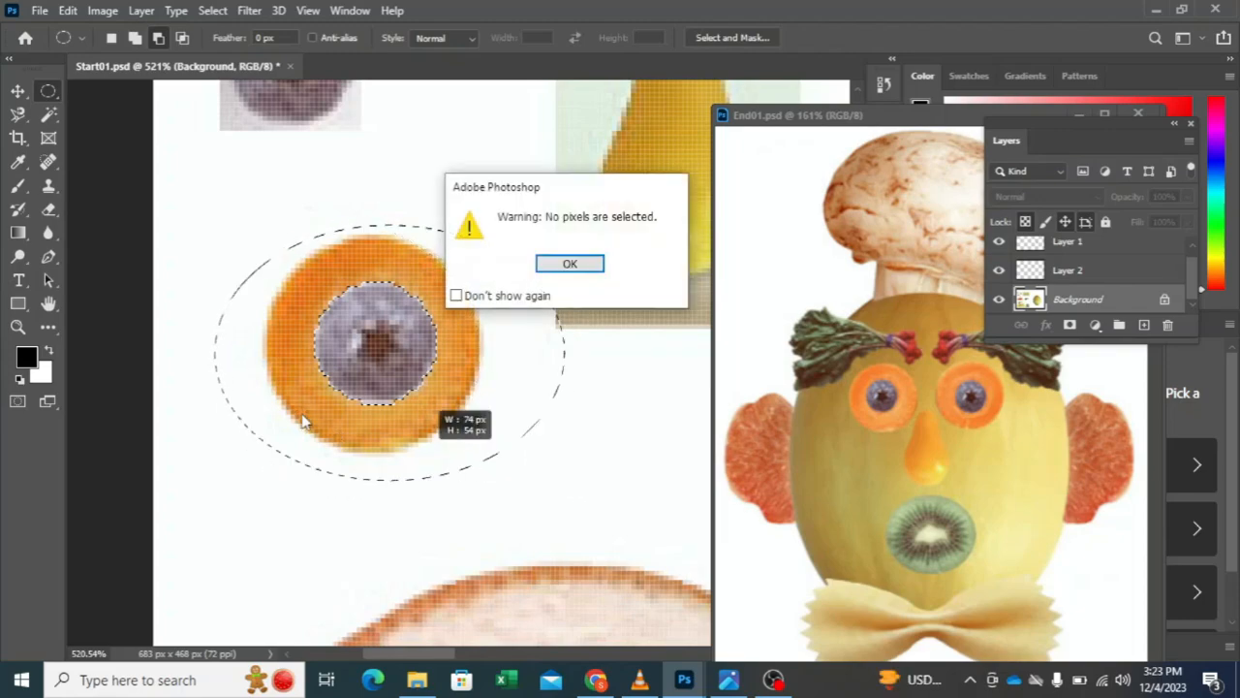
left_click(570, 264)
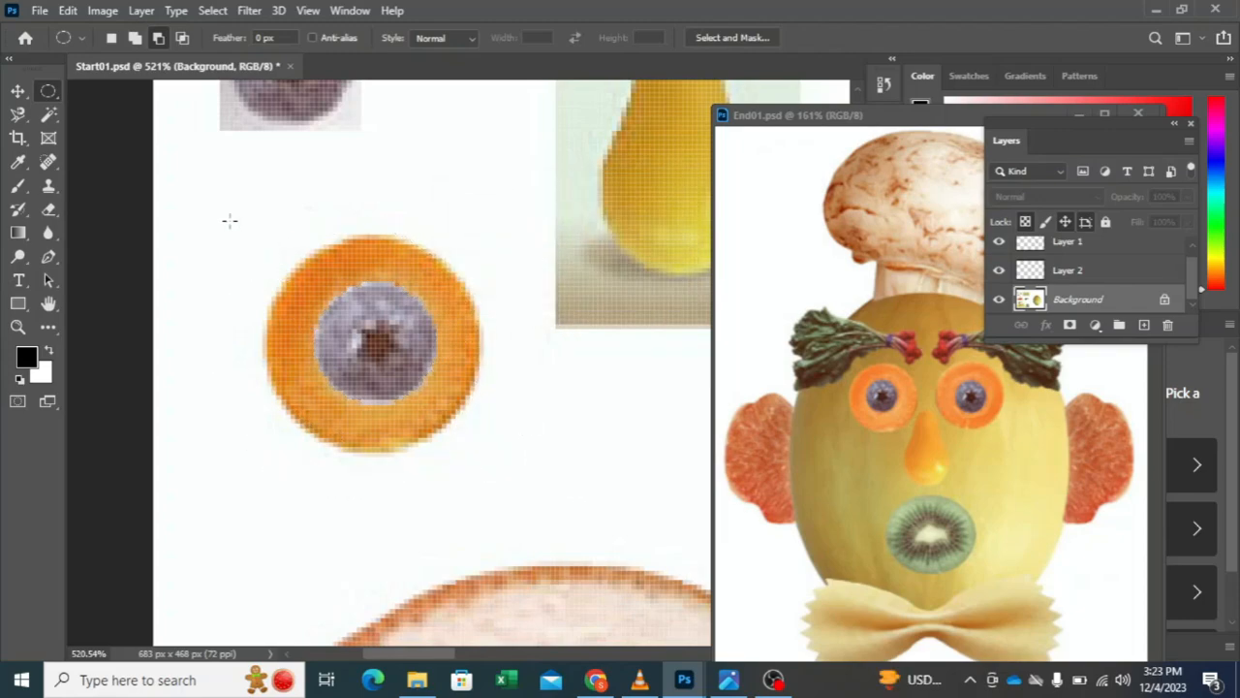
left_click_drag(231, 223, 635, 510)
Step: Subtract the white surroundings and the stray corner of the pear photo from the carrot selection with the Magic Wand
left_click(49, 114)
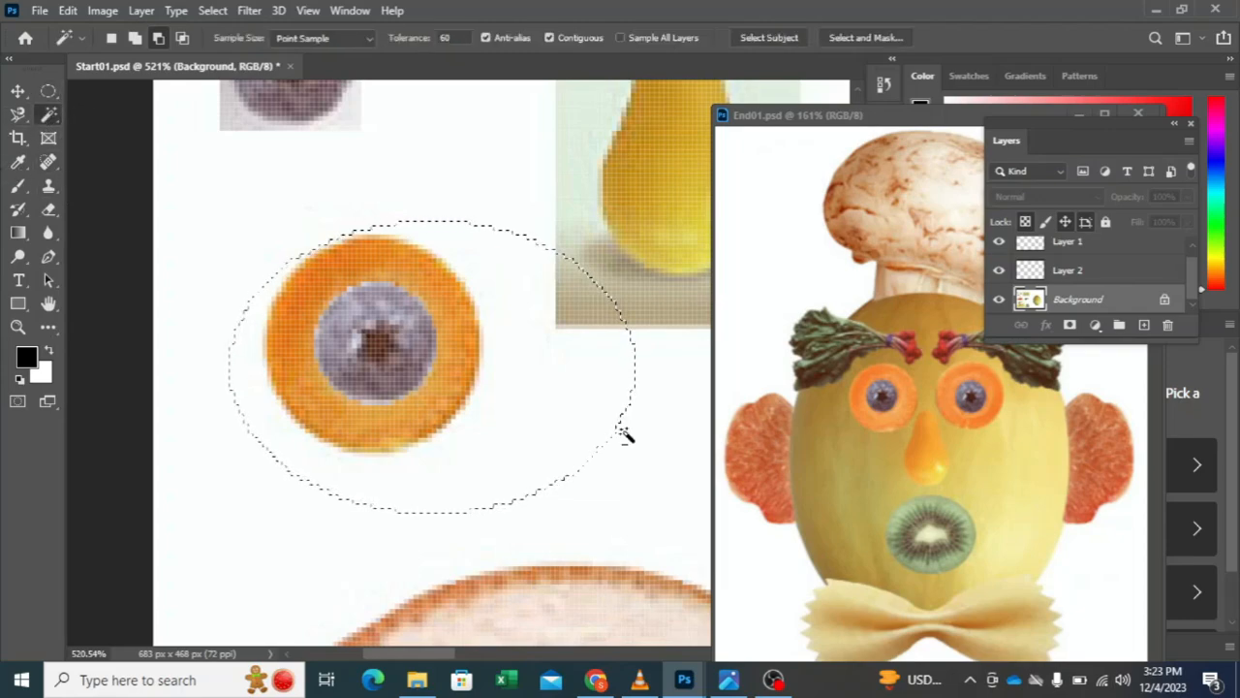
left_click(529, 394)
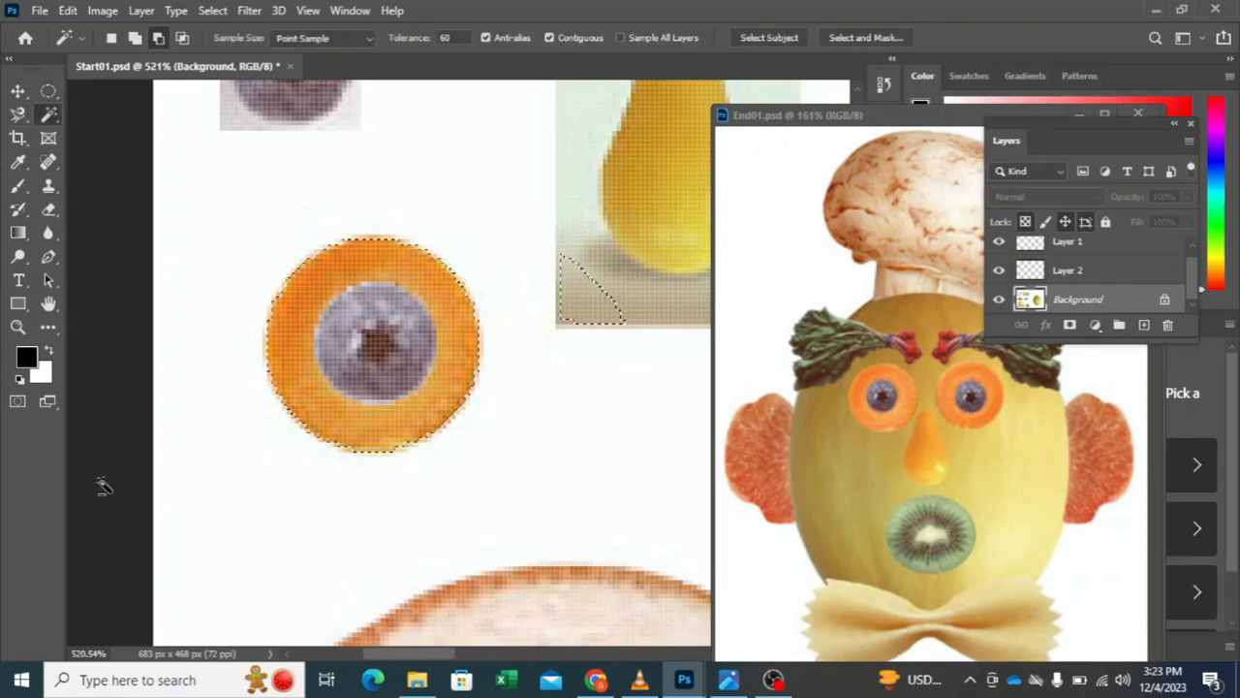
left_click(578, 326)
Step: Copy the selected carrot slice to a new layer and check the cutout with the Background briefly hidden
key("ctrl+j")
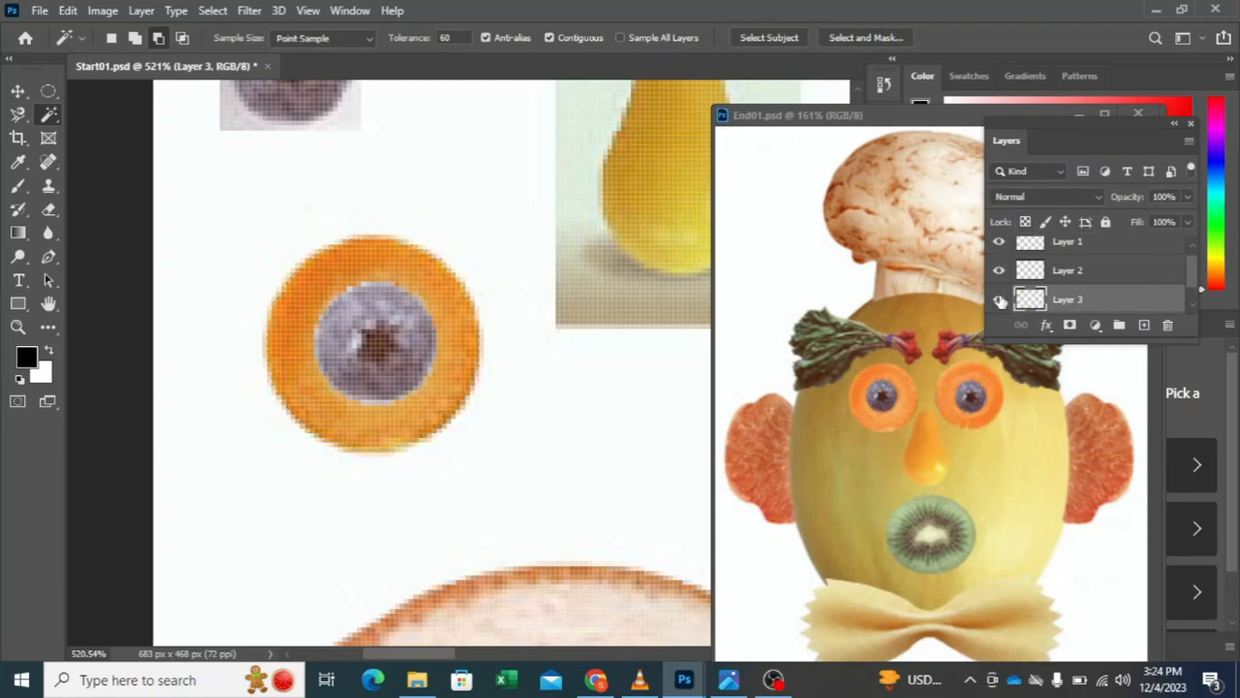
scroll(1001, 301, "down", 1)
left_click(999, 300)
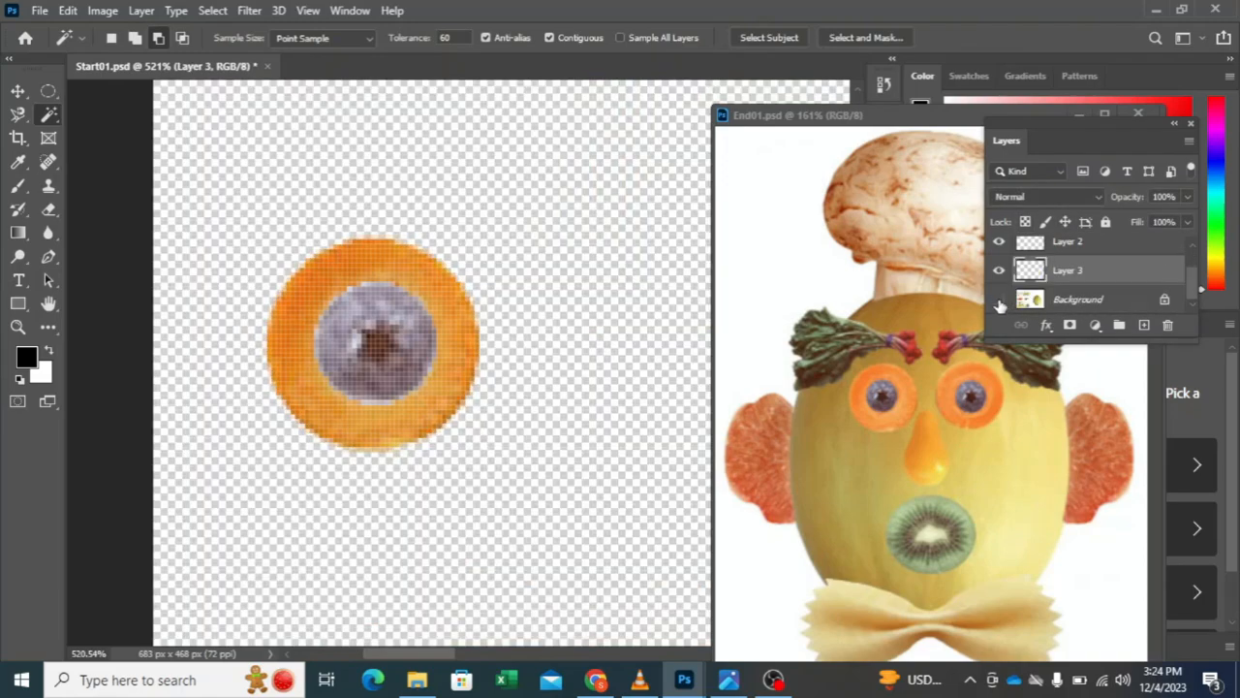
left_click(999, 300)
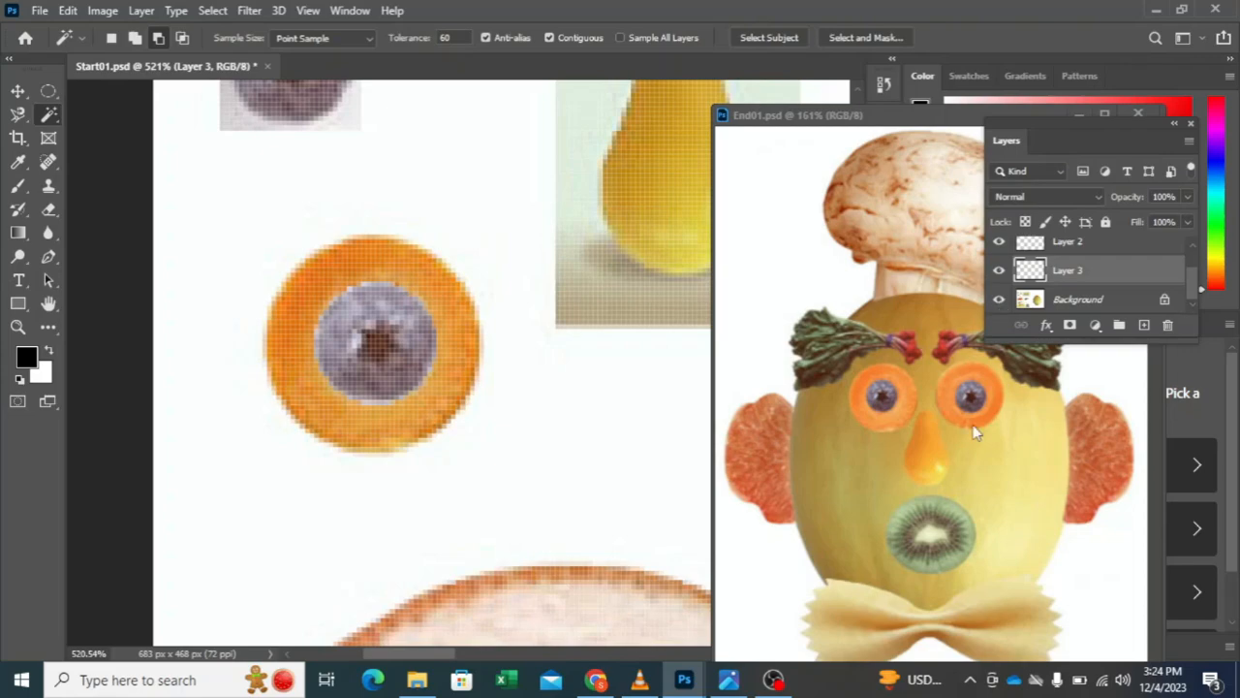
Step: Draw a rectangular marquee selection around the leafy radish bunch and make the Background layer active
scroll(308, 189, "down", 5)
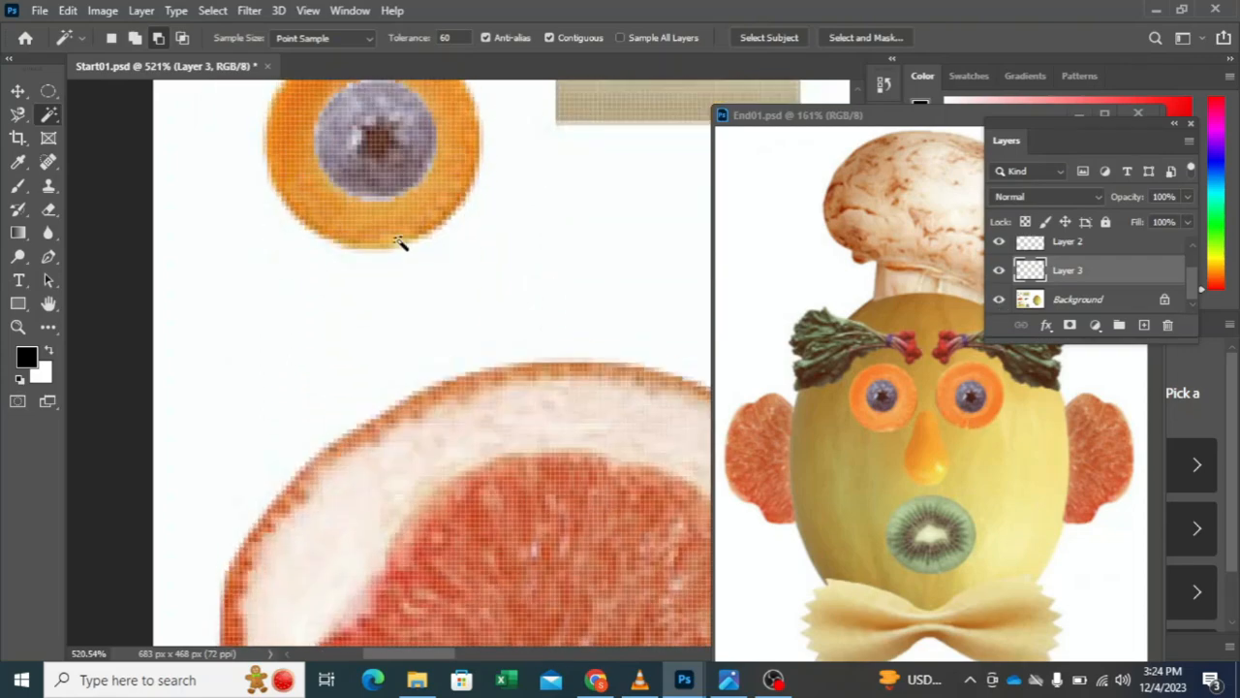
scroll(414, 239, "down", 3)
scroll(414, 237, "up", 7)
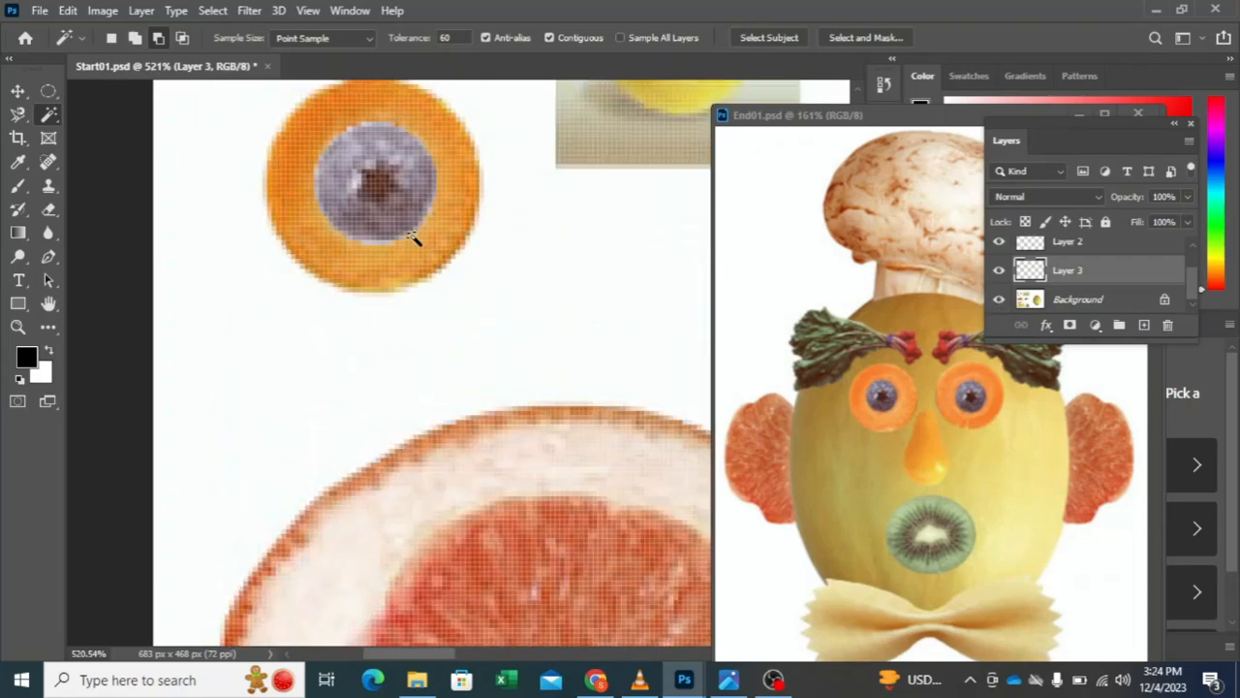
scroll(414, 237, "up", 3)
scroll(415, 233, "down", 10)
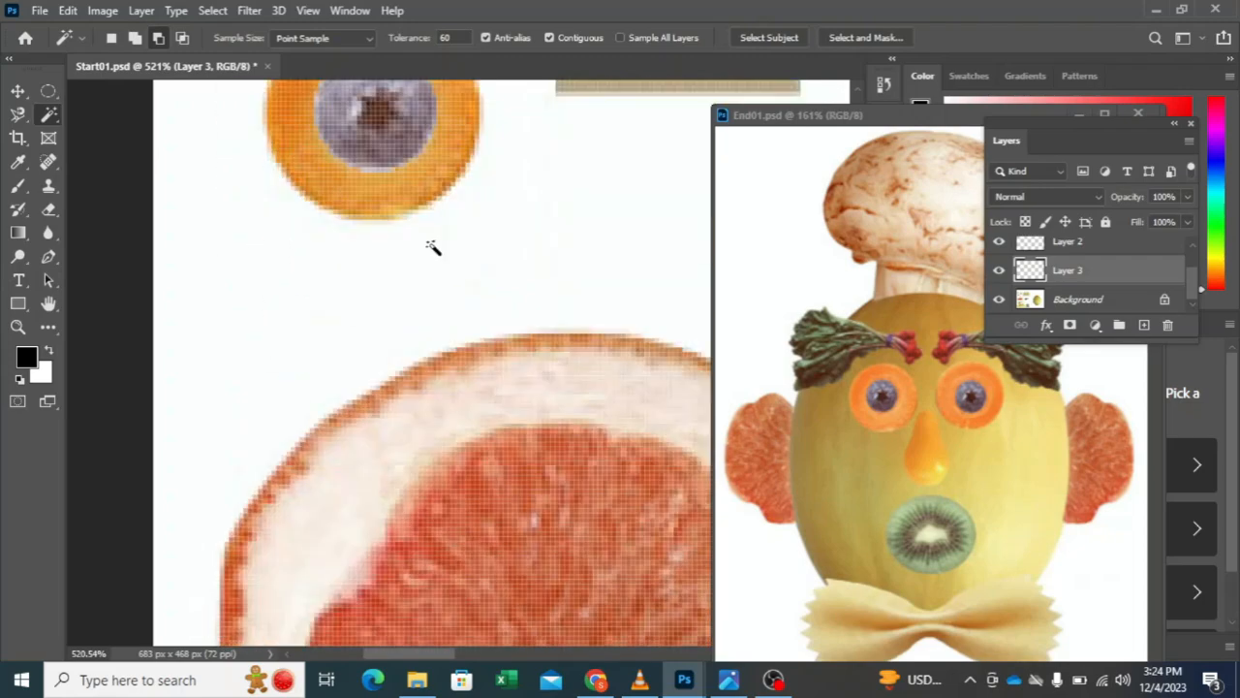
scroll(435, 254, "up", 1)
scroll(433, 254, "down", 2)
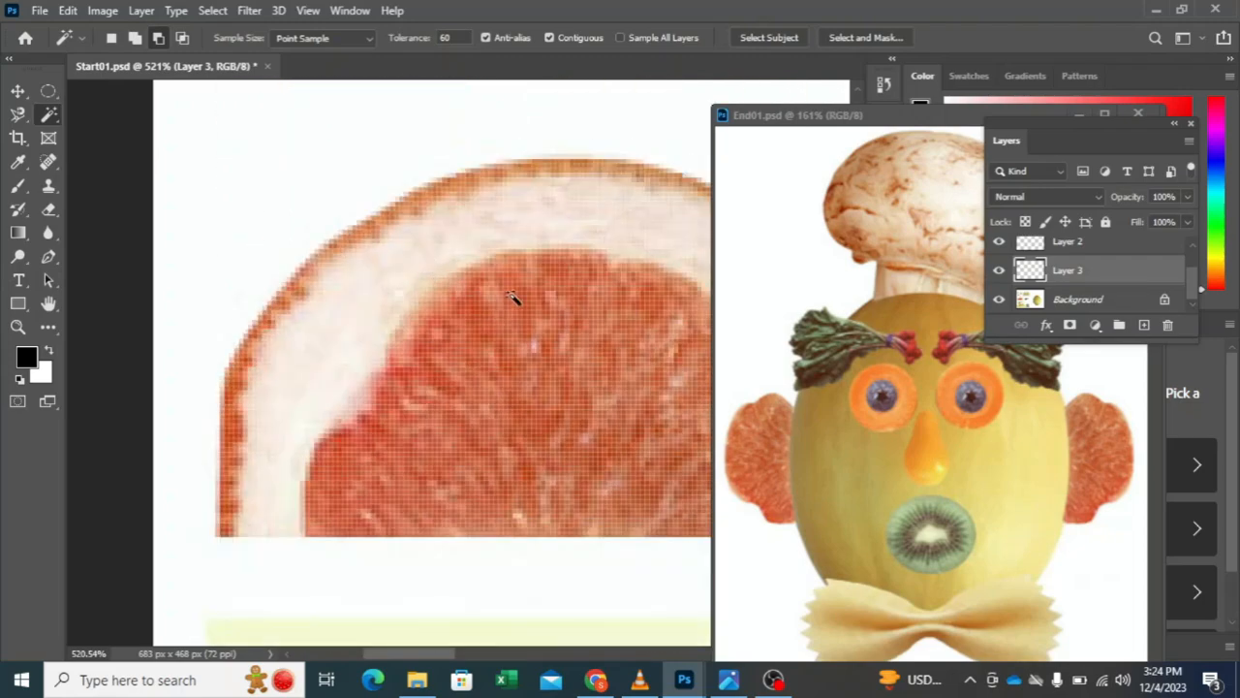
scroll(538, 306, "right", 8)
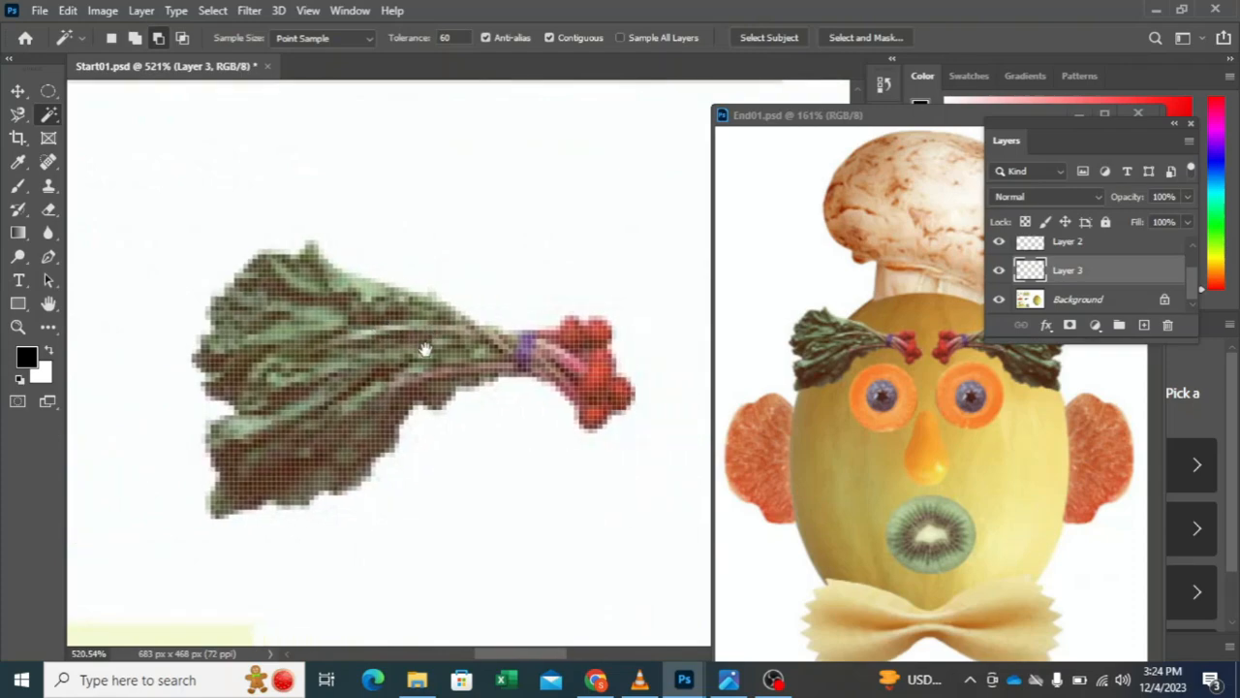
scroll(363, 383, "right", 3)
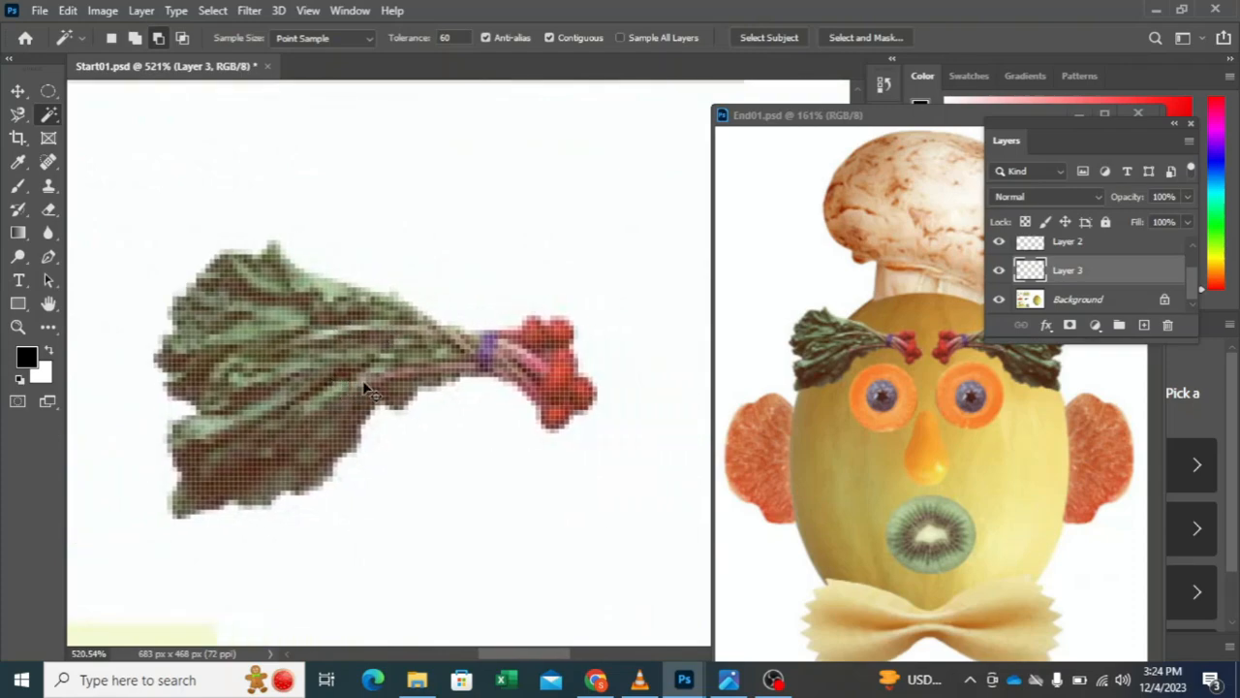
scroll(302, 387, "down", 3)
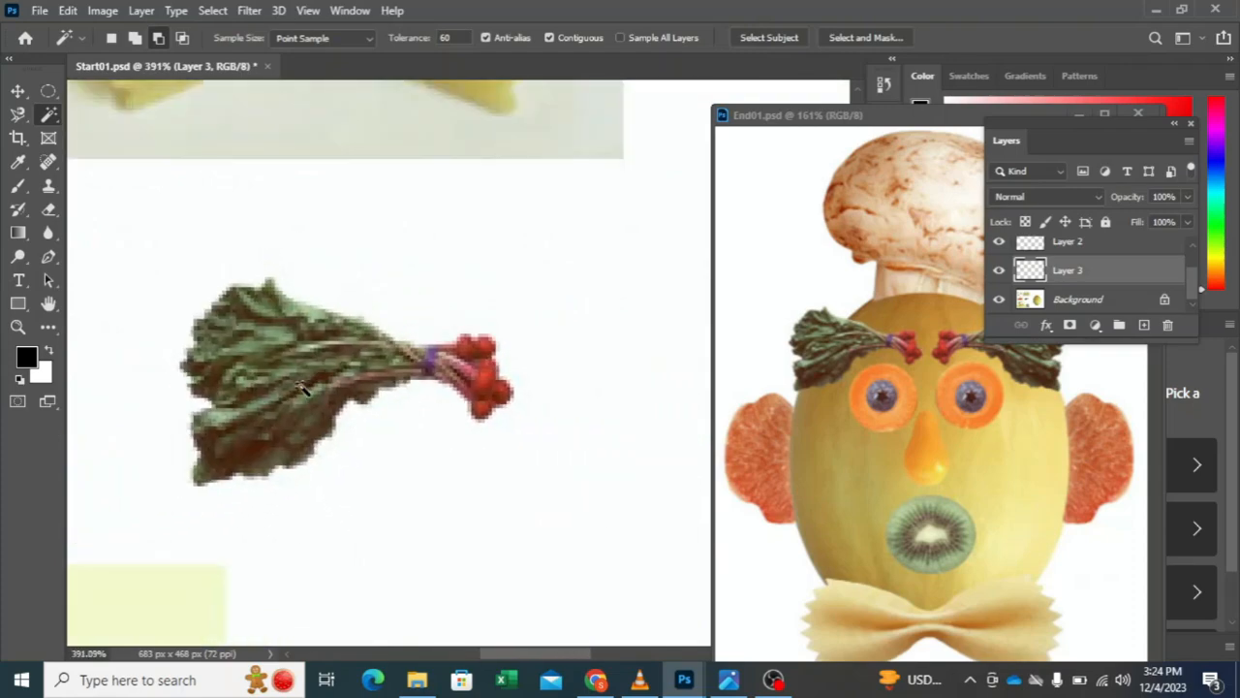
left_click_drag(288, 391, 405, 384)
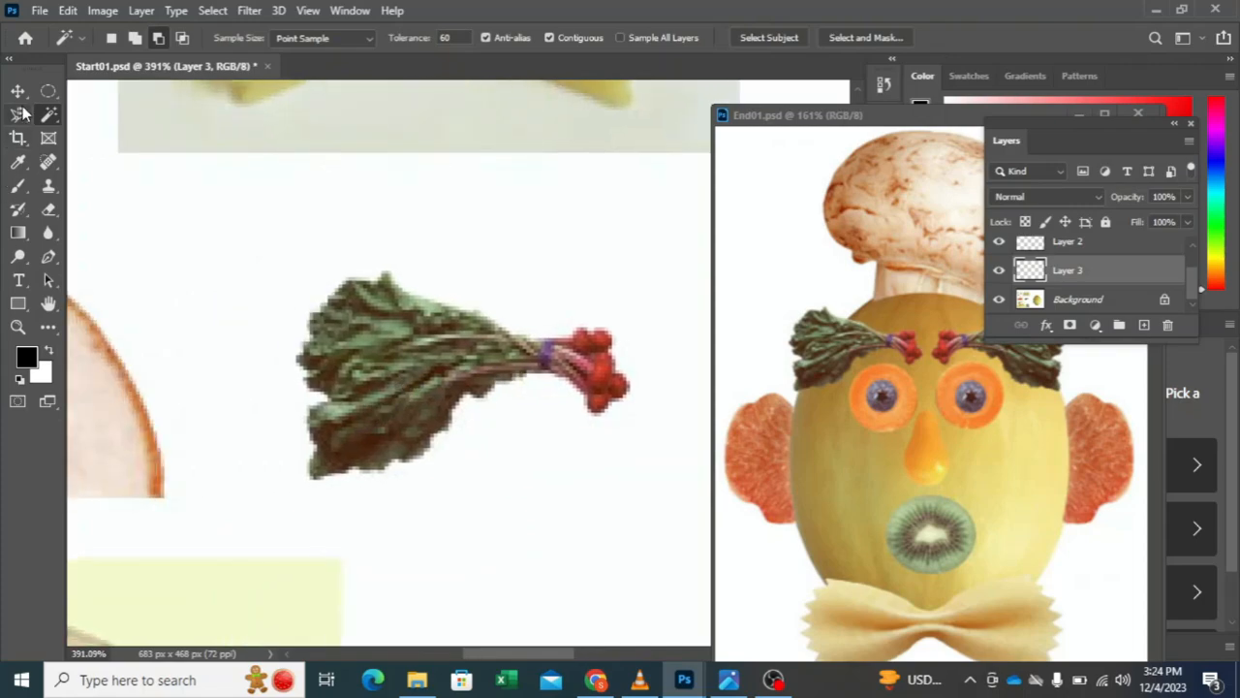
left_click_drag(48, 92, 111, 91)
left_click_drag(197, 232, 699, 497)
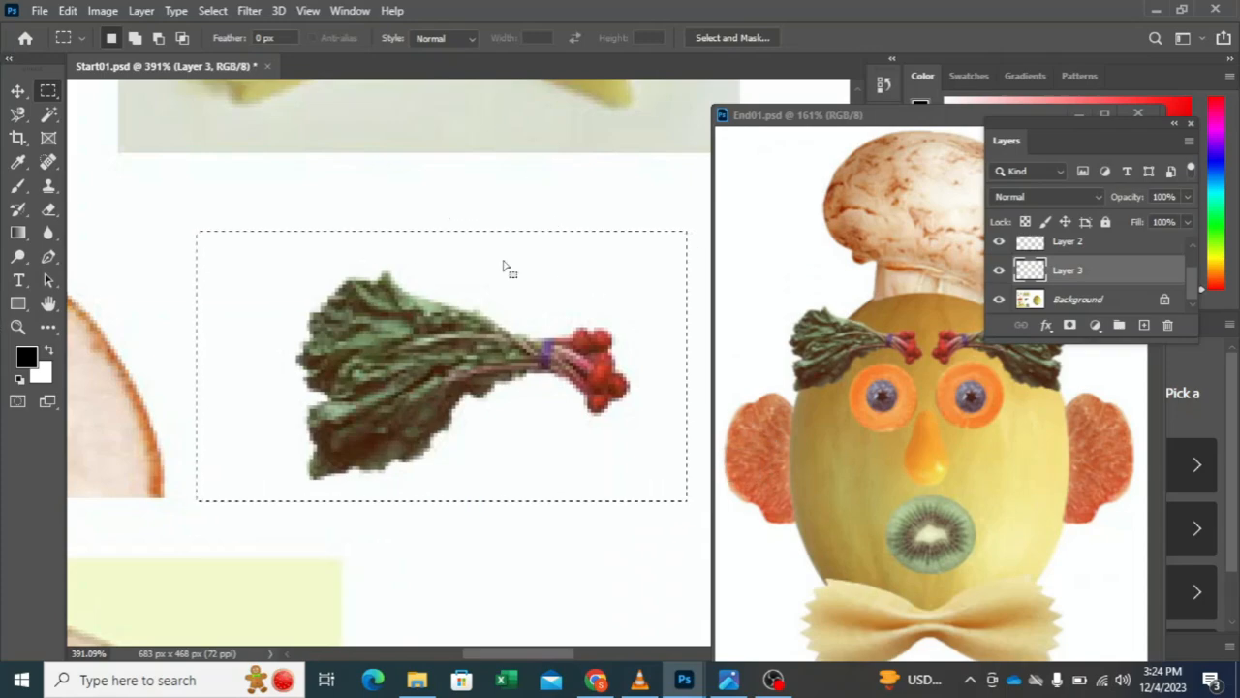
left_click(1105, 301)
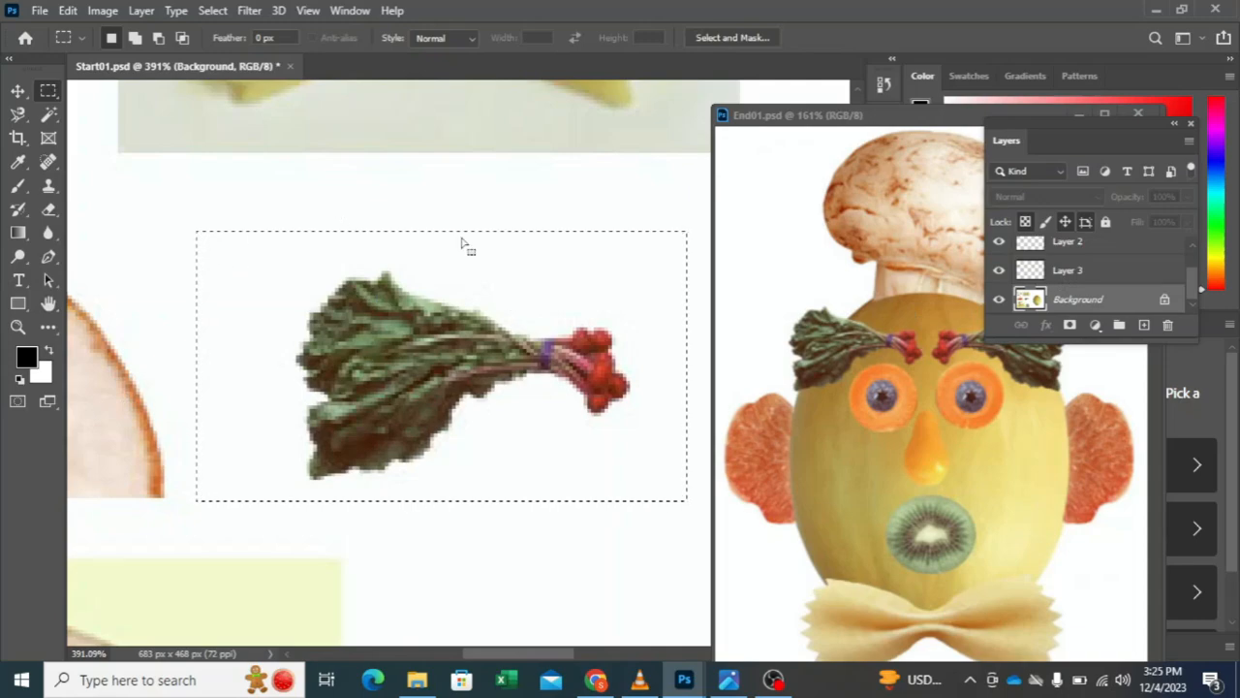
Step: Subtract the white surroundings from the radish bunch selection with the Magic Wand and copy the bunch to a new layer
left_click(48, 114)
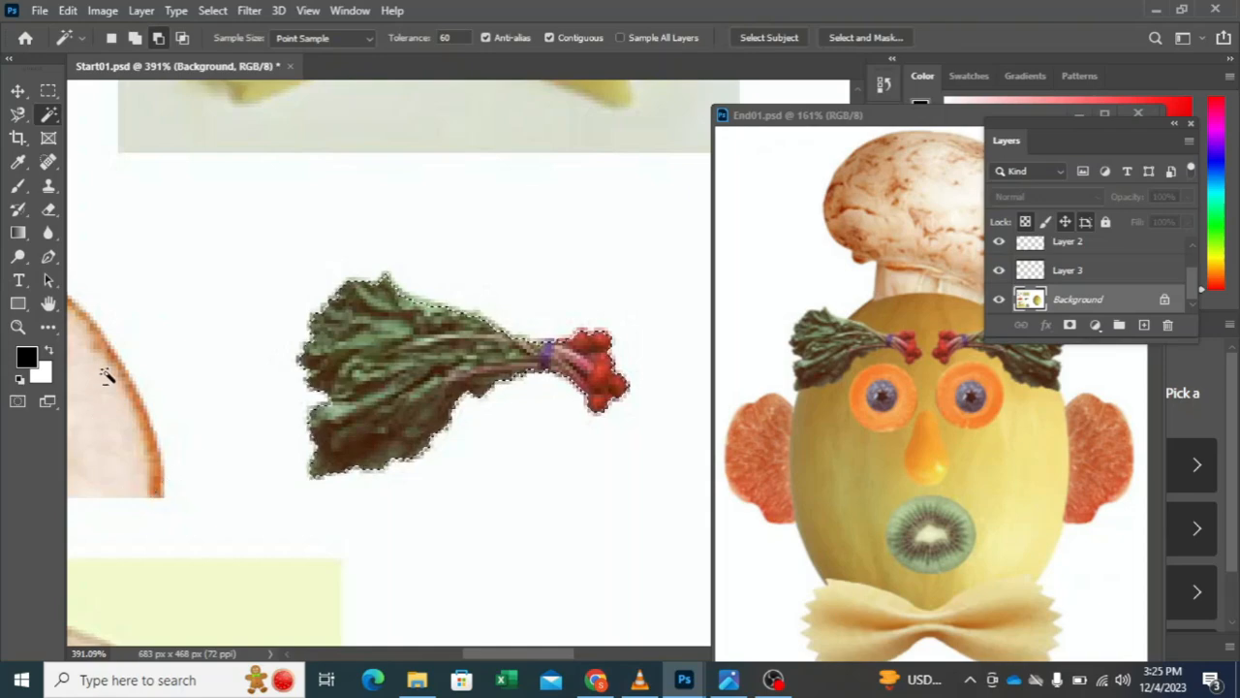
left_click(18, 91)
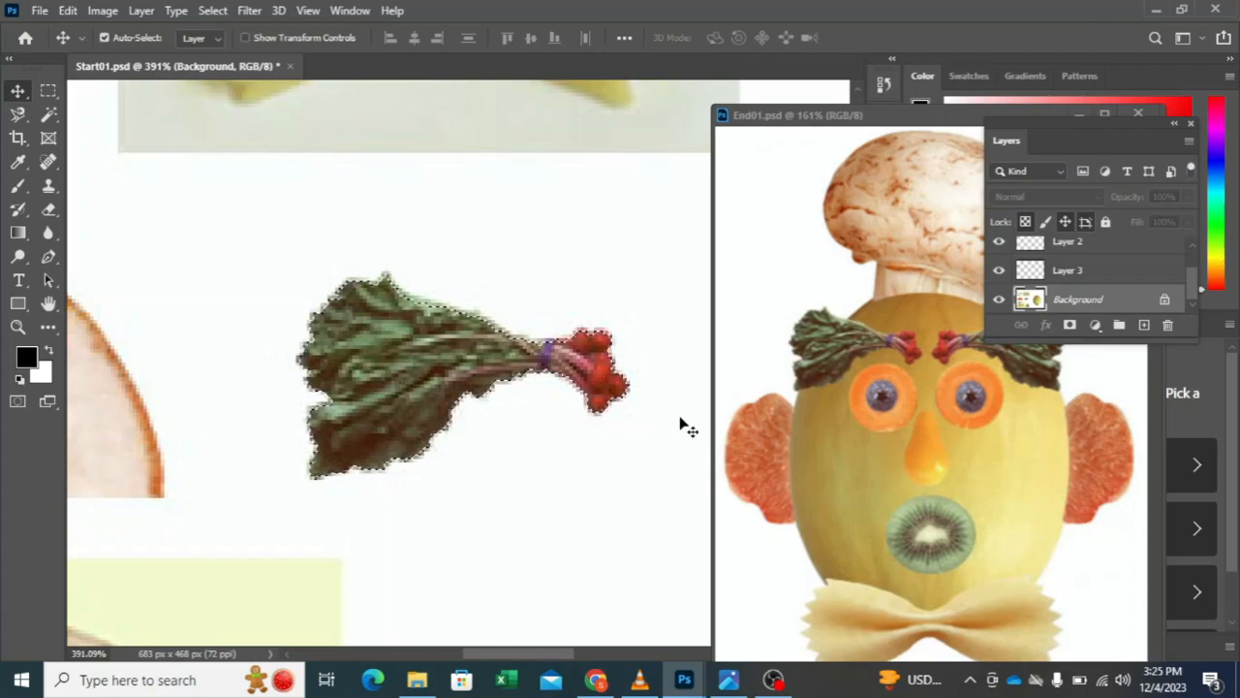
key("ctrl+j")
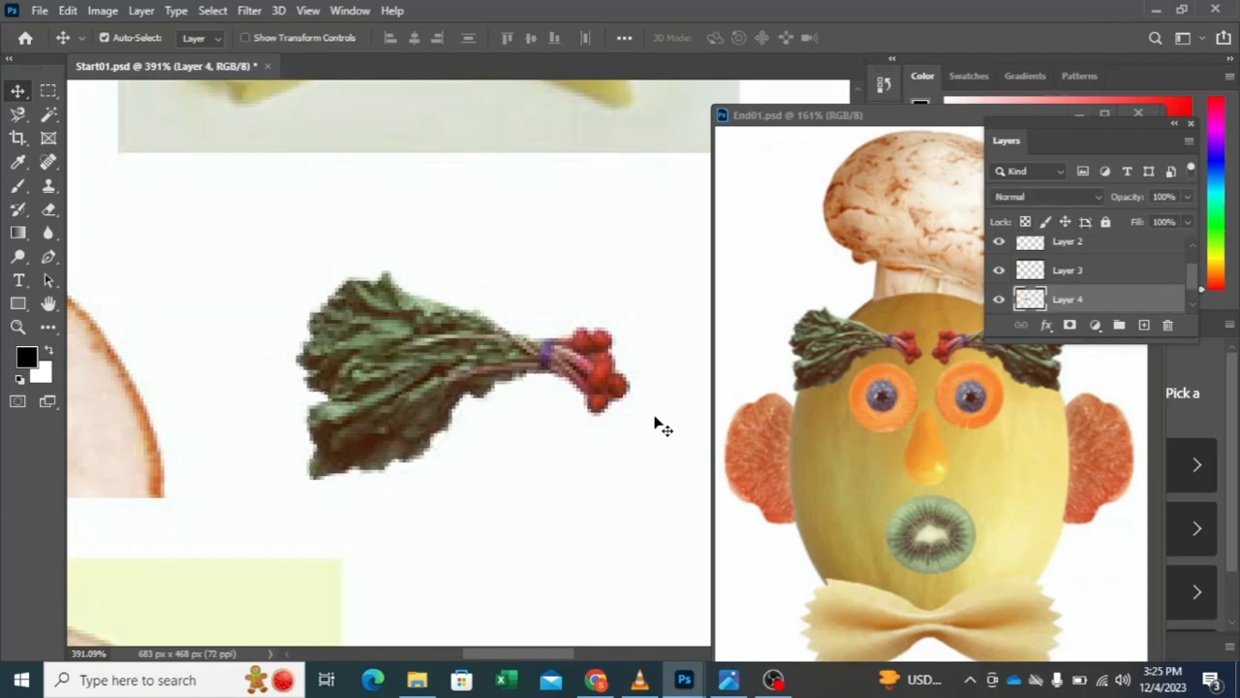
Step: Trace the red flesh of the grapefruit slice on the Background layer with the Magnetic Lasso, closing the outline along its flat edge
scroll(304, 378, "down", 1)
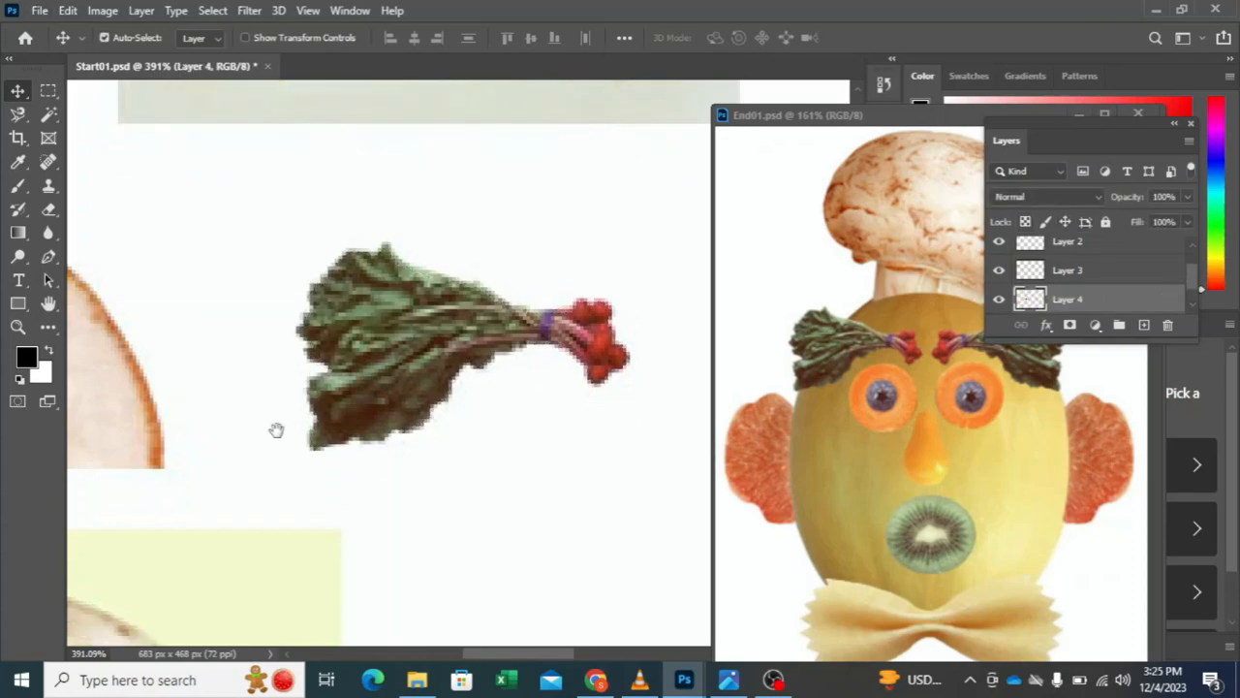
left_click_drag(276, 431, 844, 377)
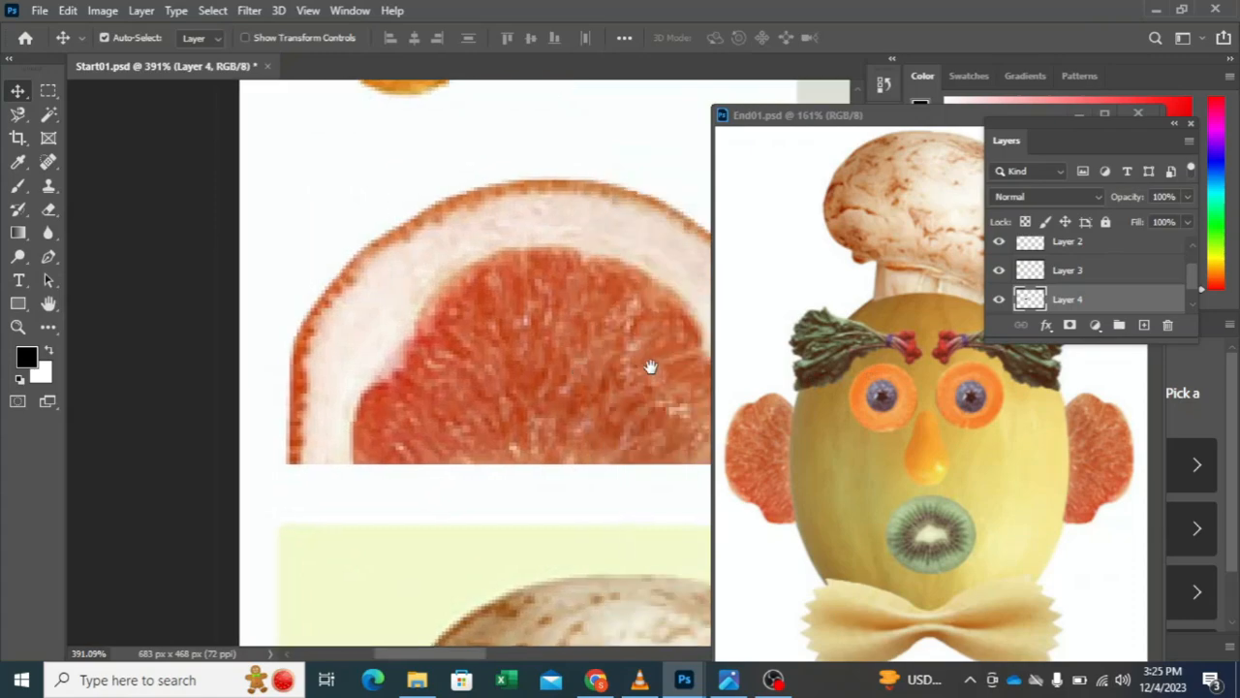
left_click_drag(650, 366, 539, 365)
scroll(286, 331, "down", 2)
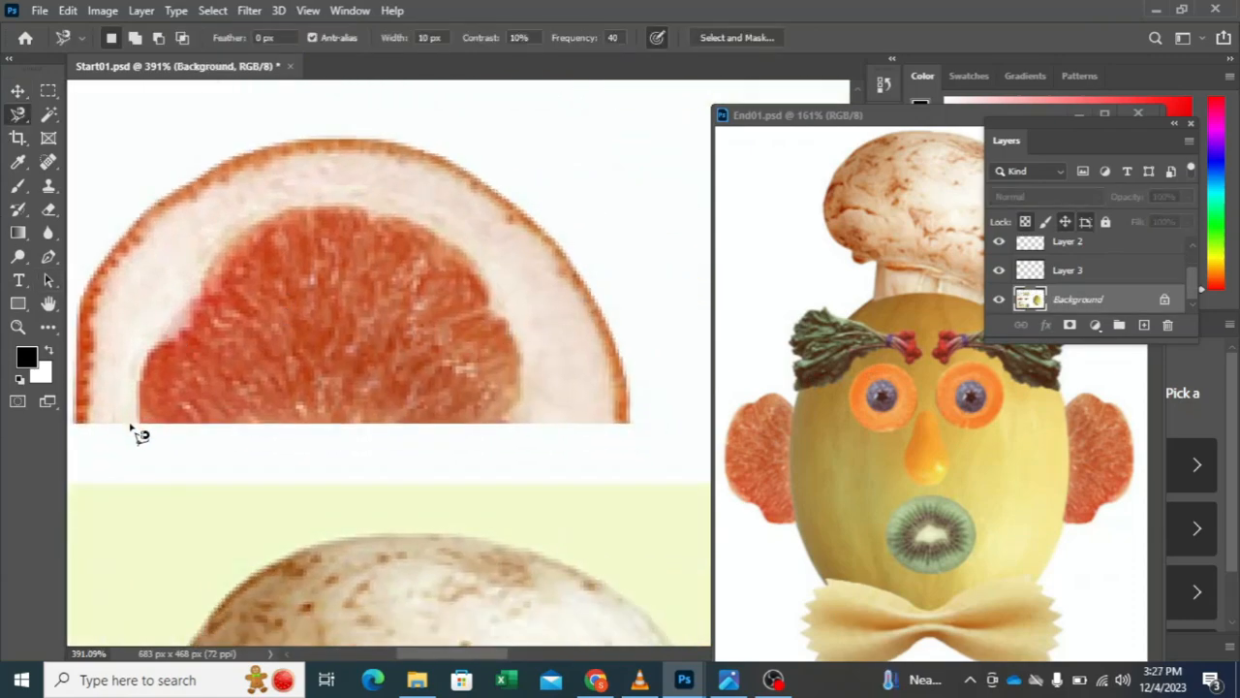
left_click(138, 423)
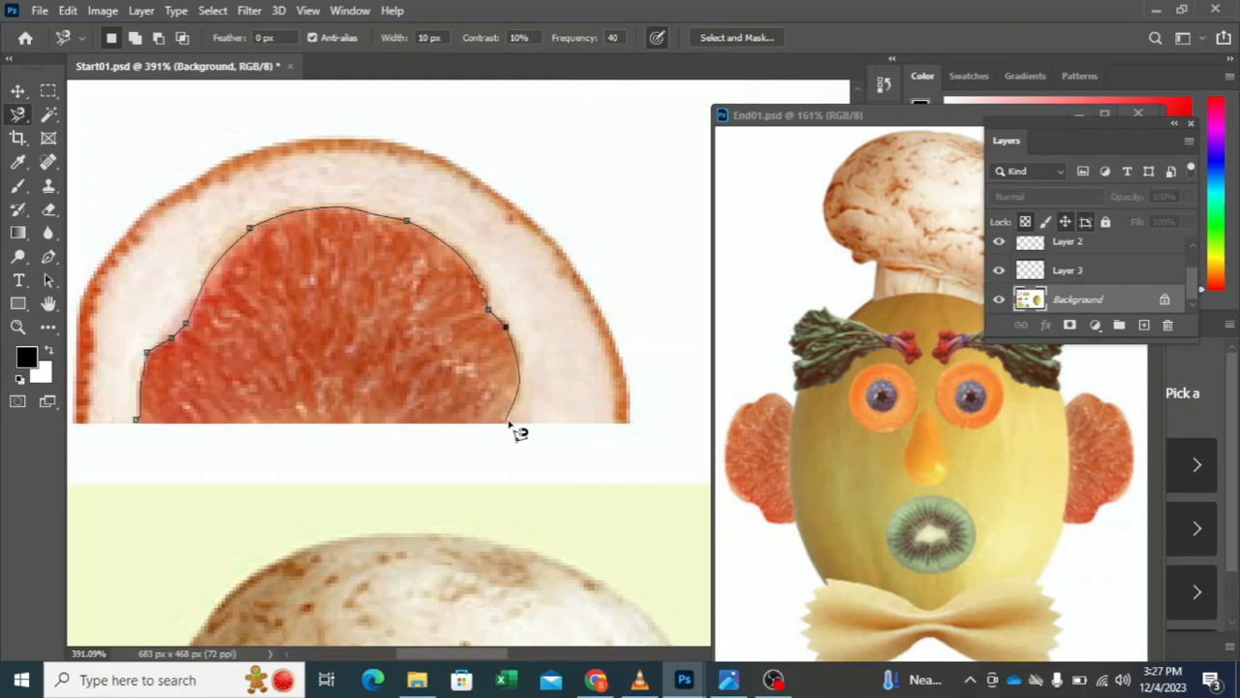
left_click(508, 423)
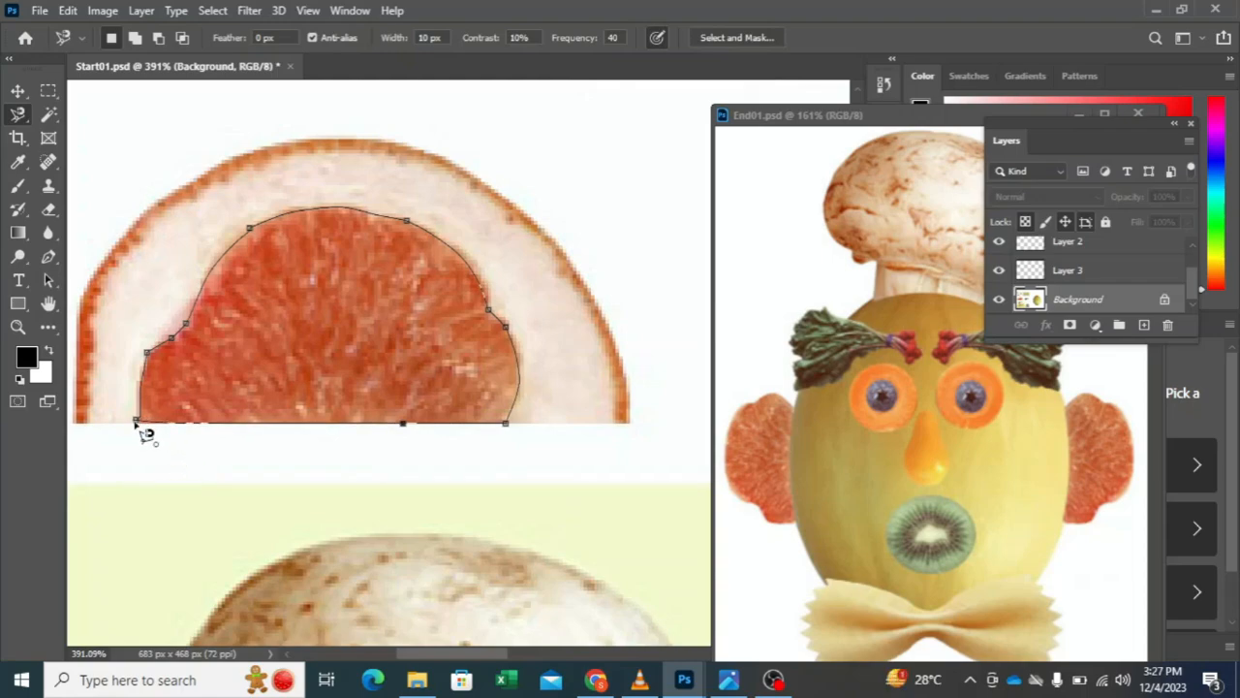
left_click(141, 427)
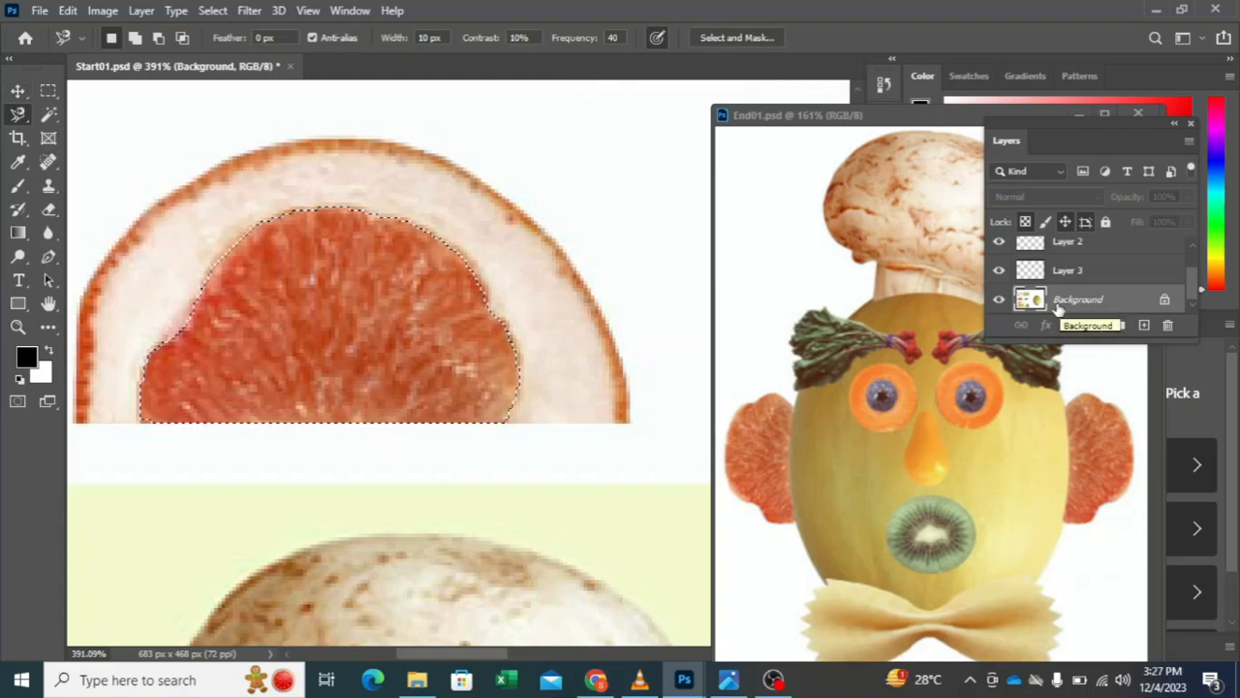
Step: Copy the selected grapefruit flesh to a new layer and move the copy sideways across the original slice
key("ctrl+j")
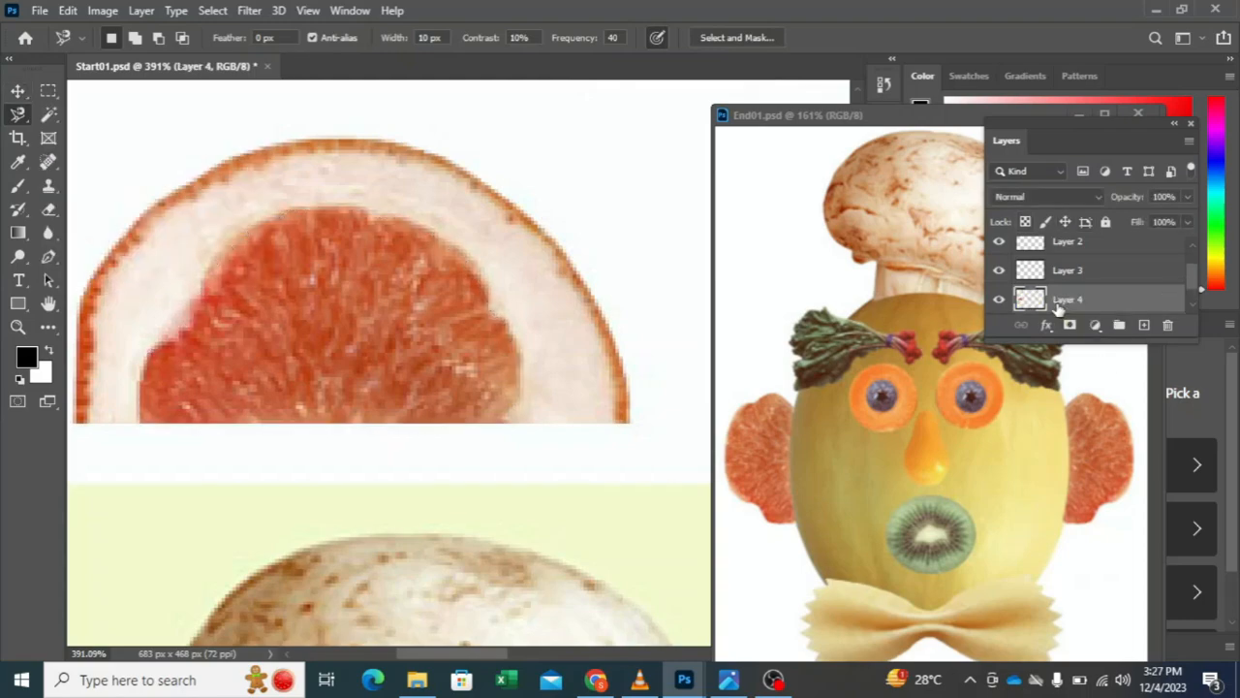
left_click(18, 90)
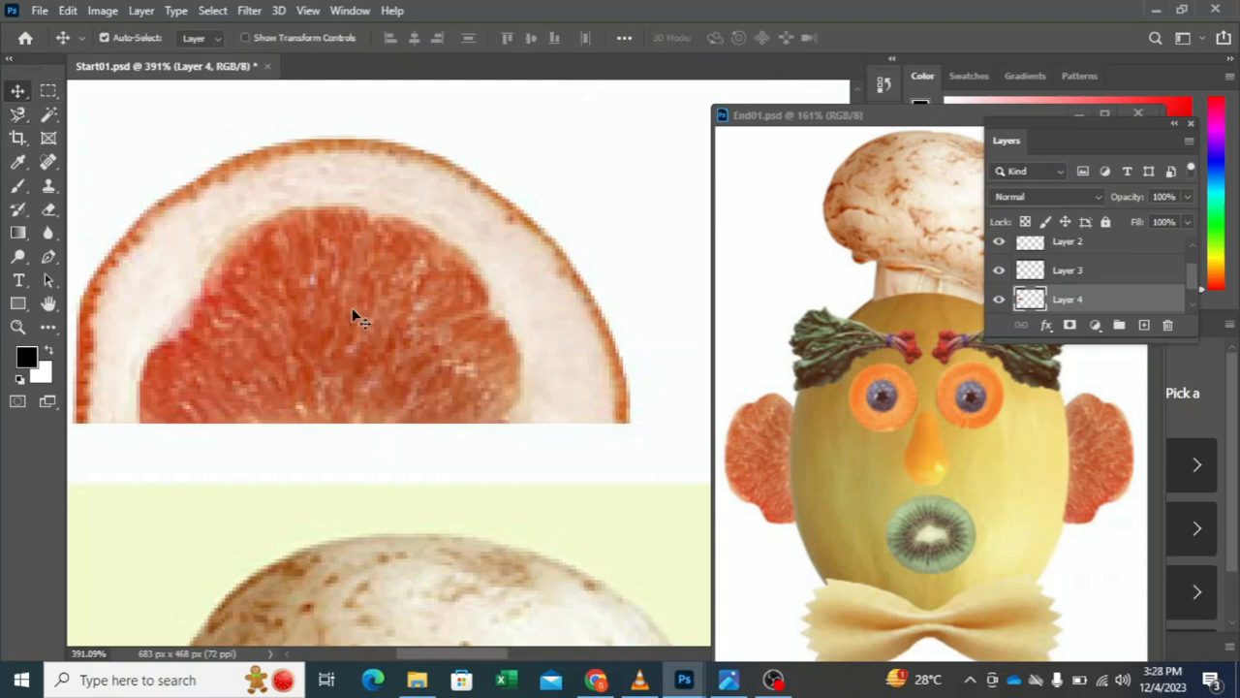
left_click_drag(357, 317, 429, 289)
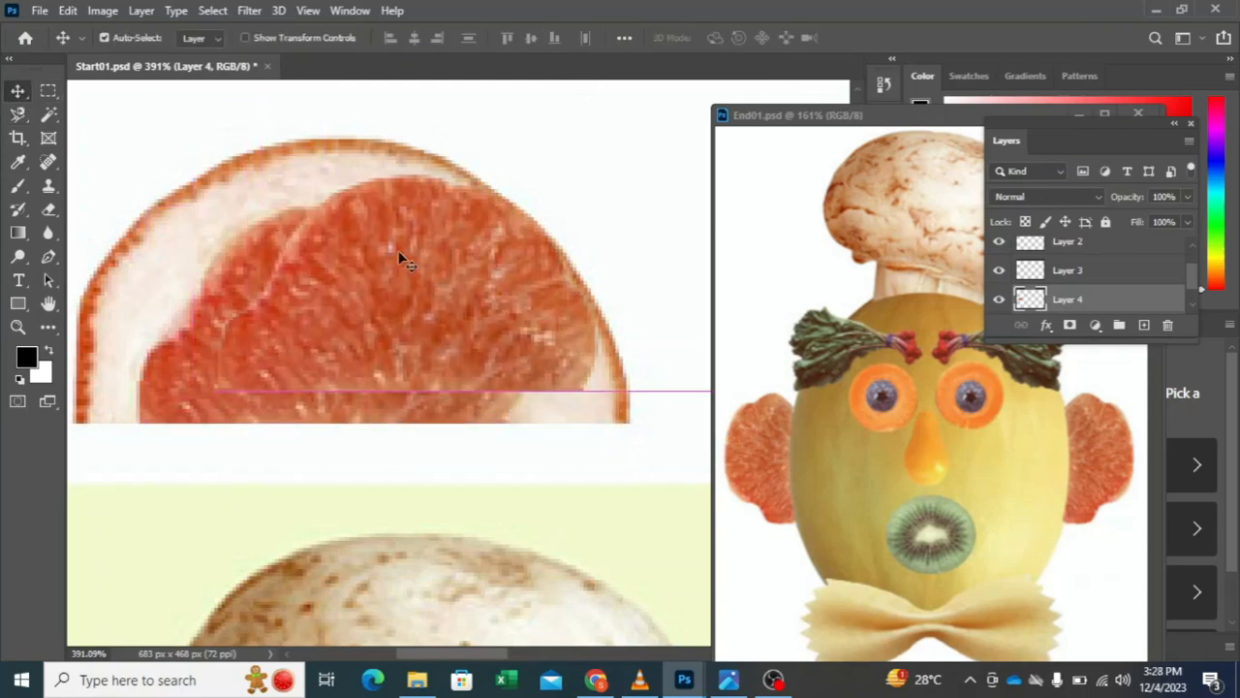
left_click(211, 16)
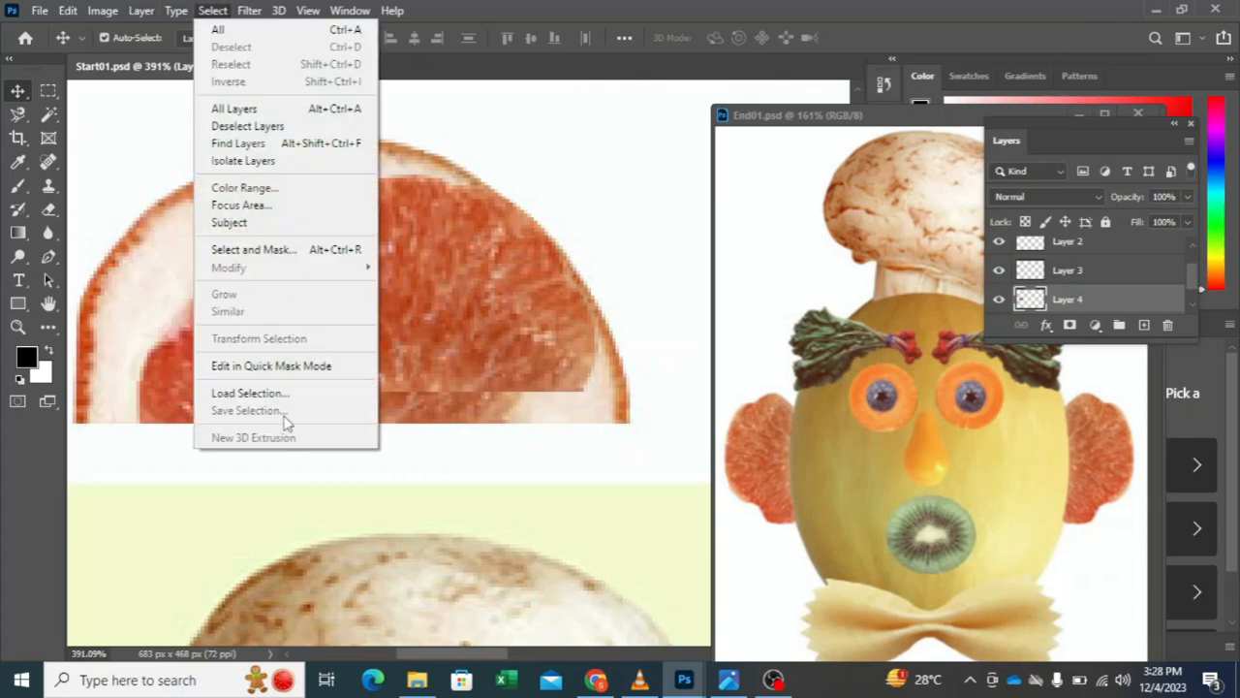
left_click_drag(376, 369, 438, 310)
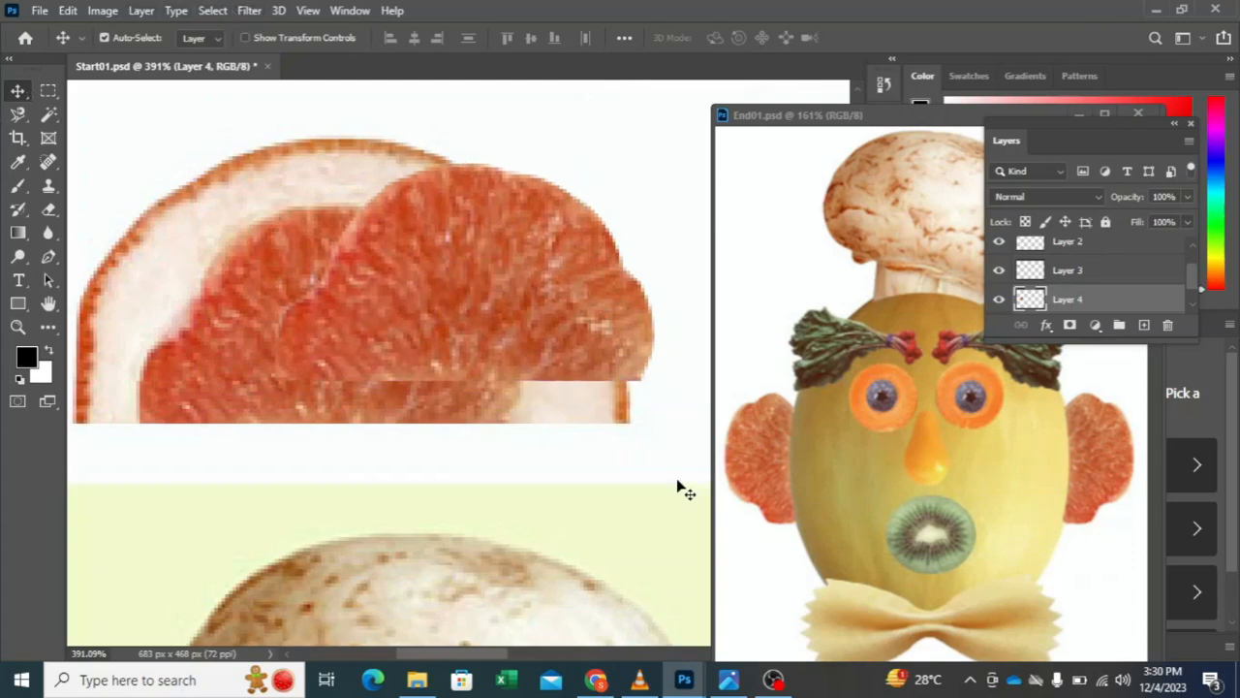
left_click_drag(533, 408, 424, 349)
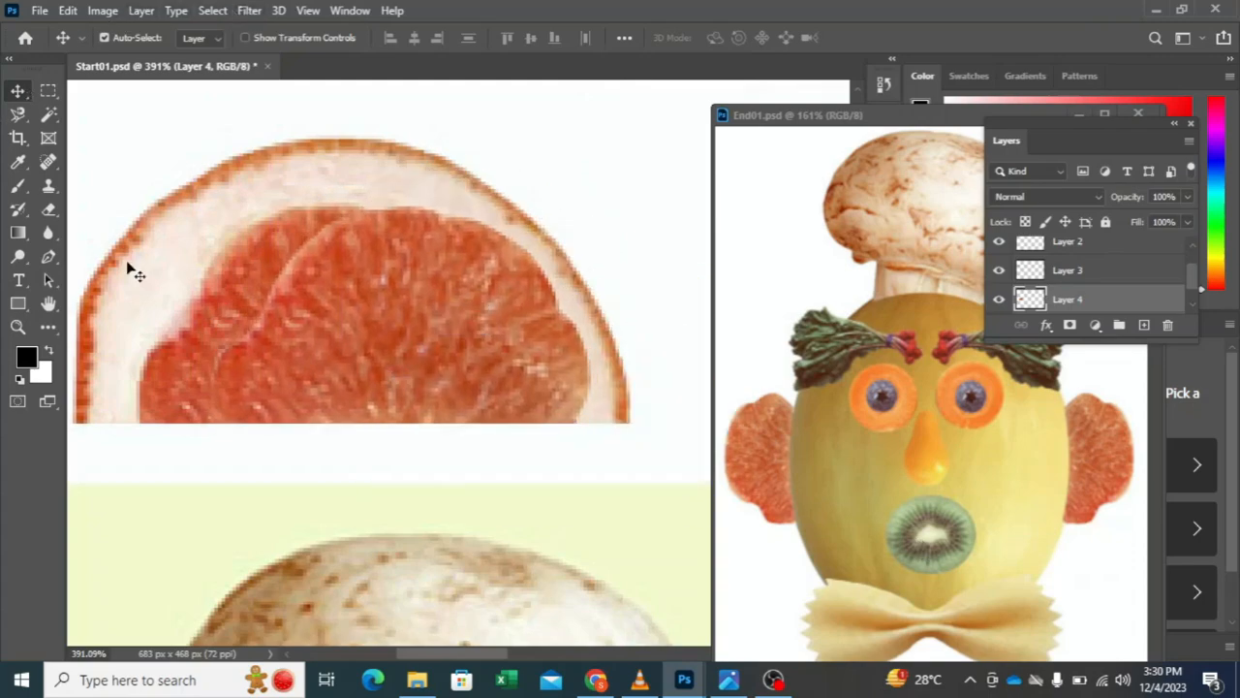
Step: Try rotating the copied grapefruit flesh 90° clockwise and undo the rotation
left_click(67, 11)
mouse_move(273, 430)
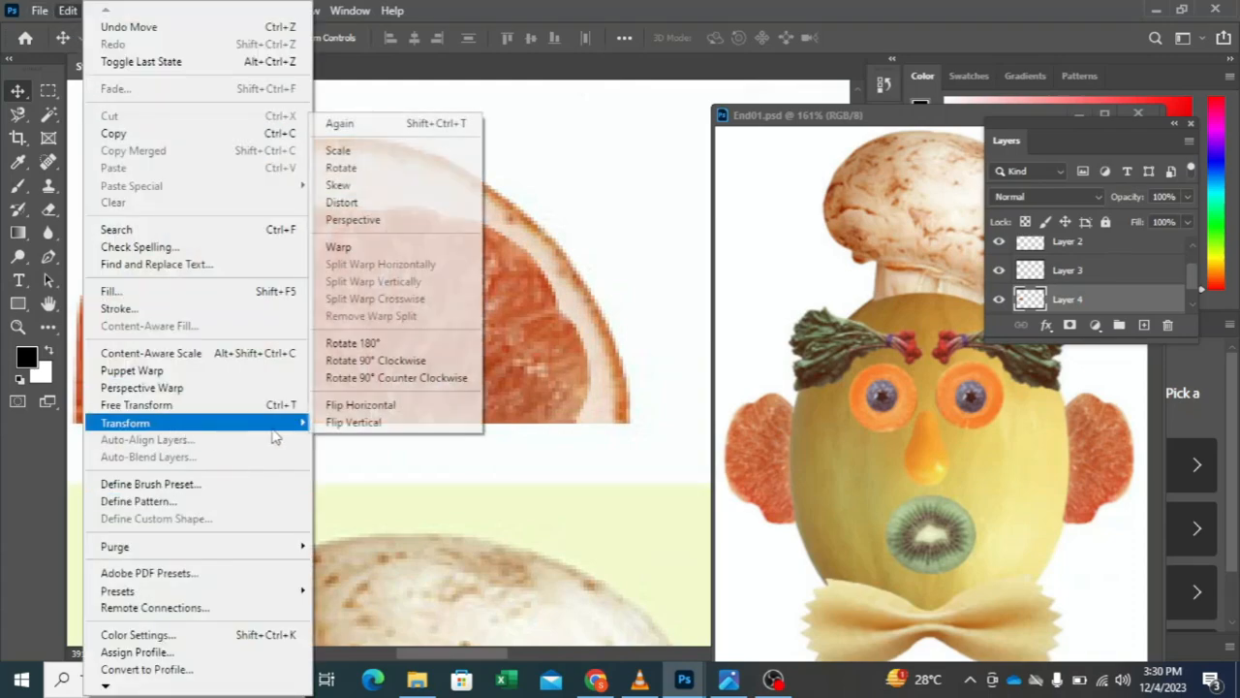
left_click(392, 365)
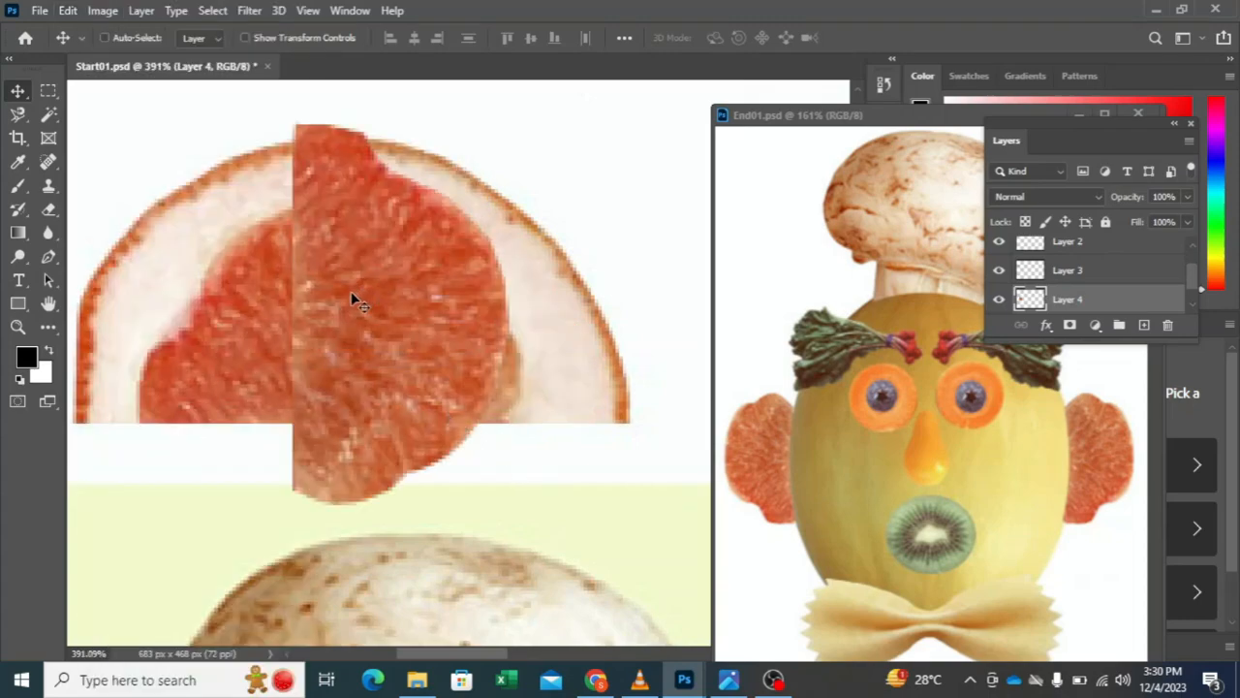
key("ctrl+z")
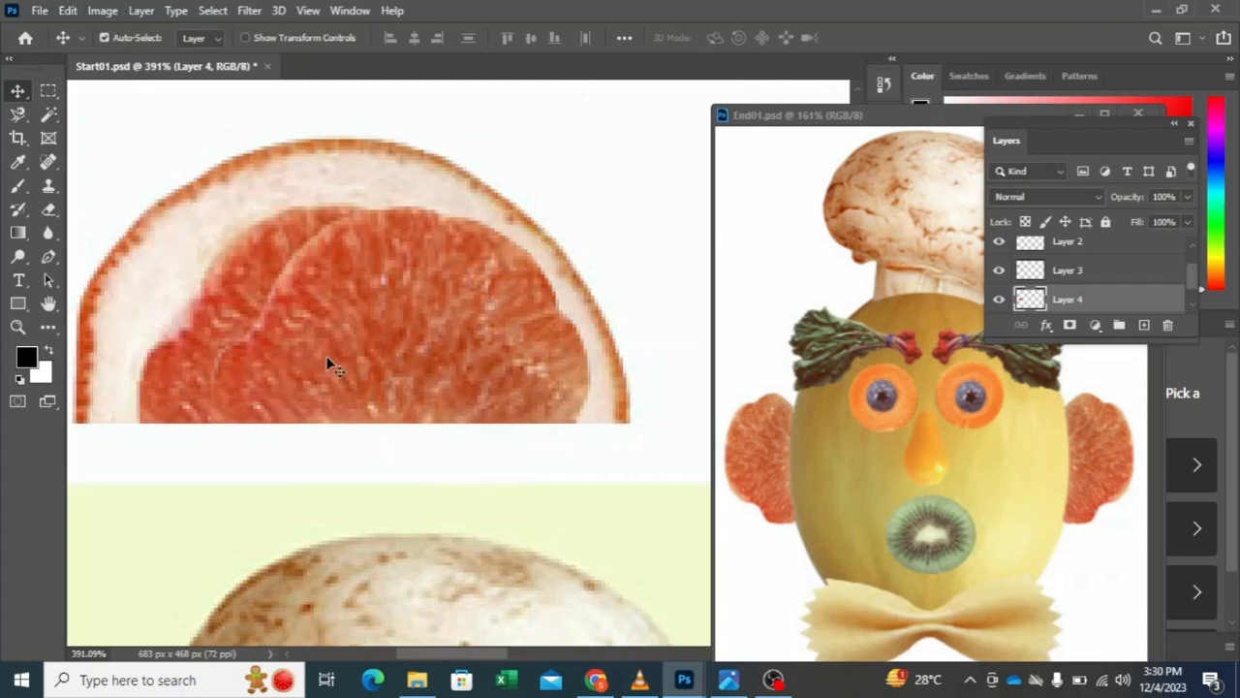
Step: Rotate the copied grapefruit flesh on Layer 4 by 90° counter clockwise
left_click(72, 11)
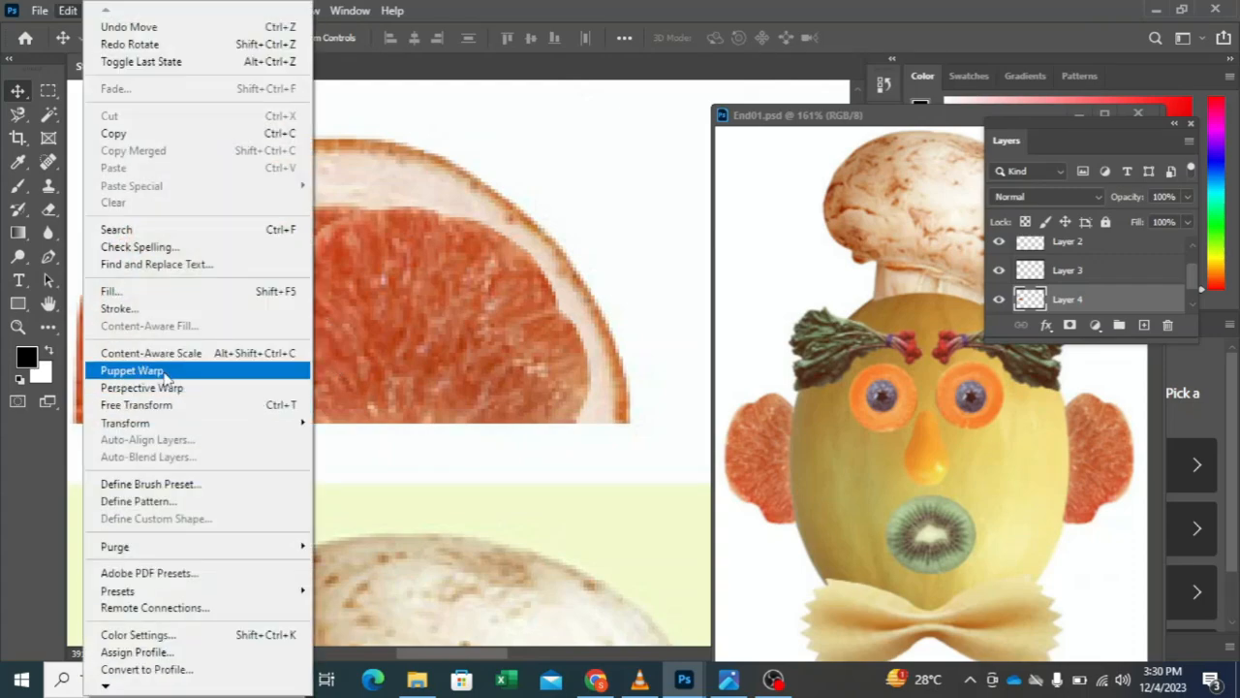
mouse_move(201, 422)
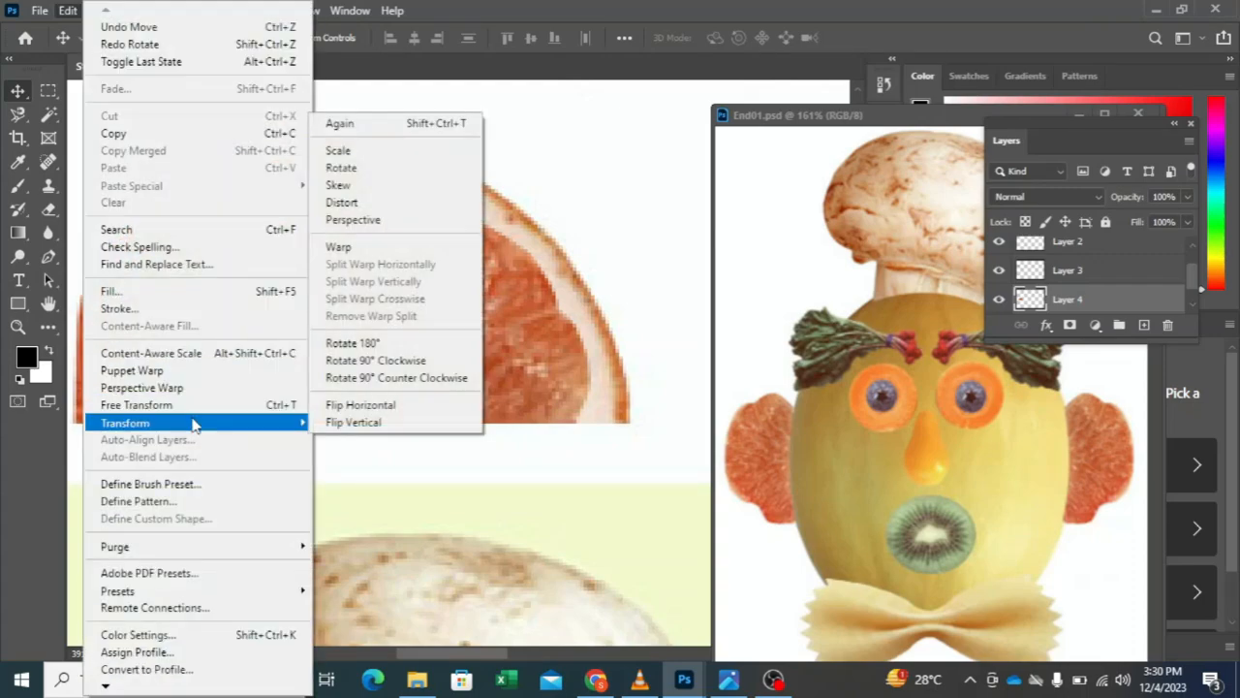
left_click(351, 377)
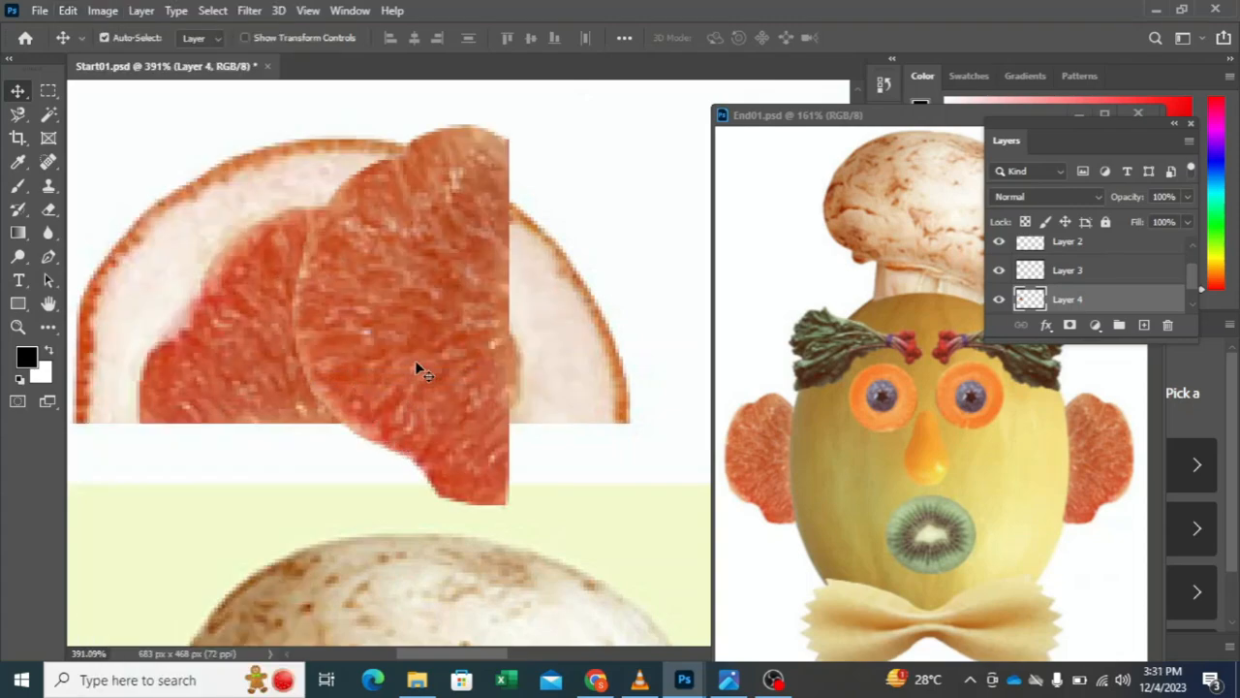
Step: Trace the green face of the kiwi slice with the Magnetic Lasso and close the outline at its starting point
scroll(388, 369, "down", 3)
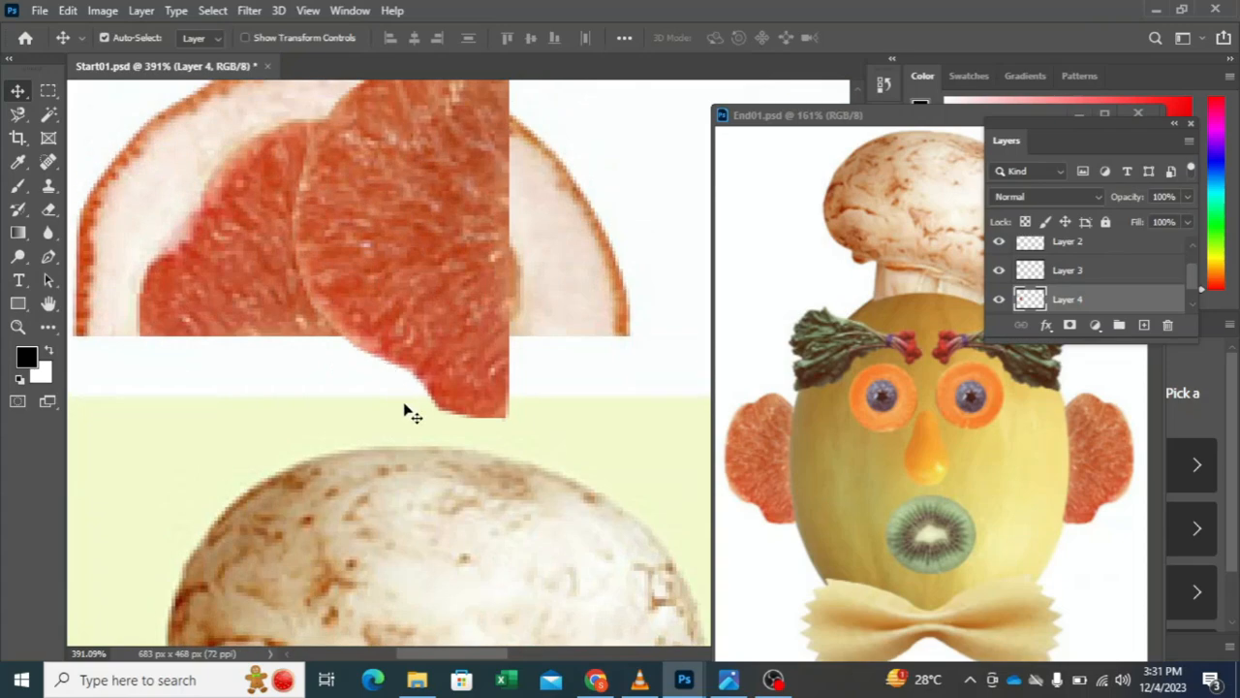
left_click_drag(529, 521, 432, 282)
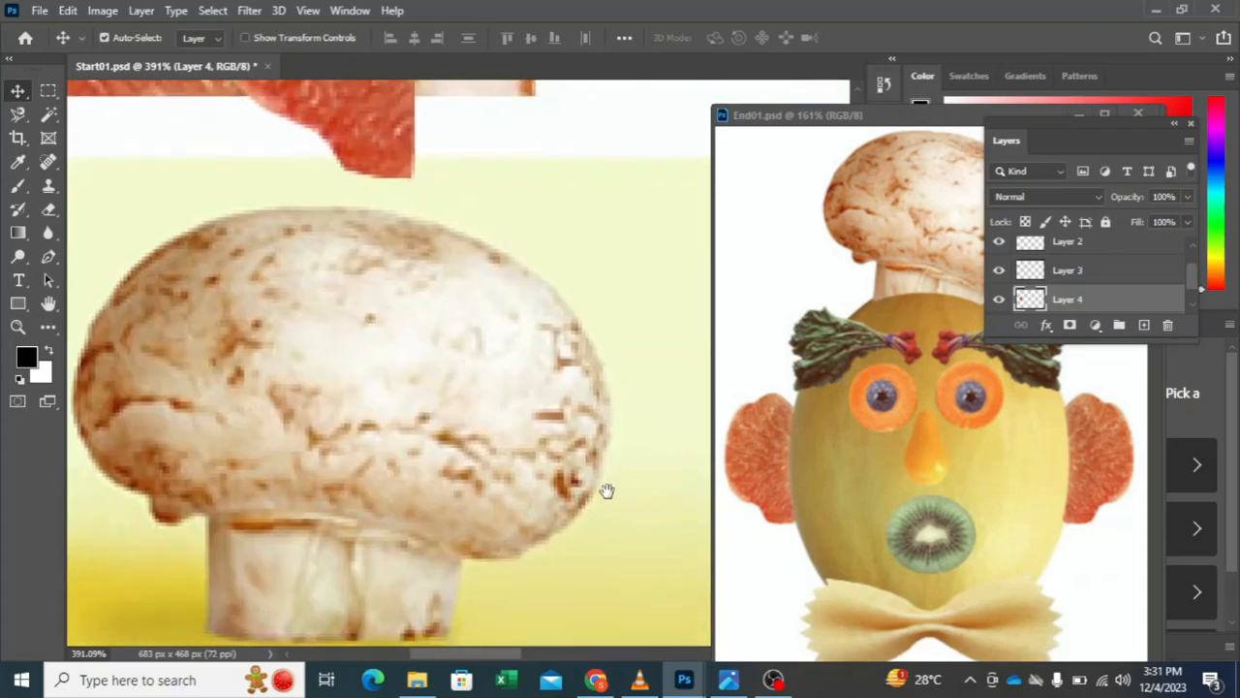
left_click_drag(608, 491, 109, 272)
left_click_drag(549, 432, 324, 320)
left_click_drag(440, 374, 581, 465)
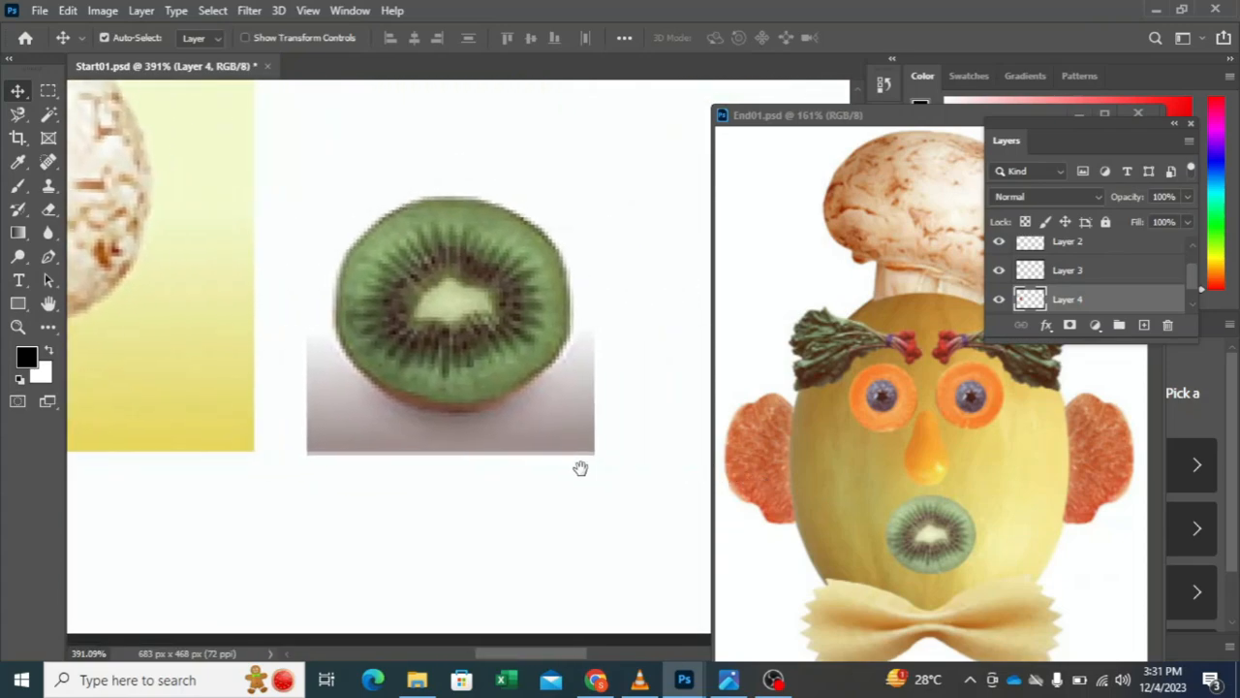
left_click(17, 113)
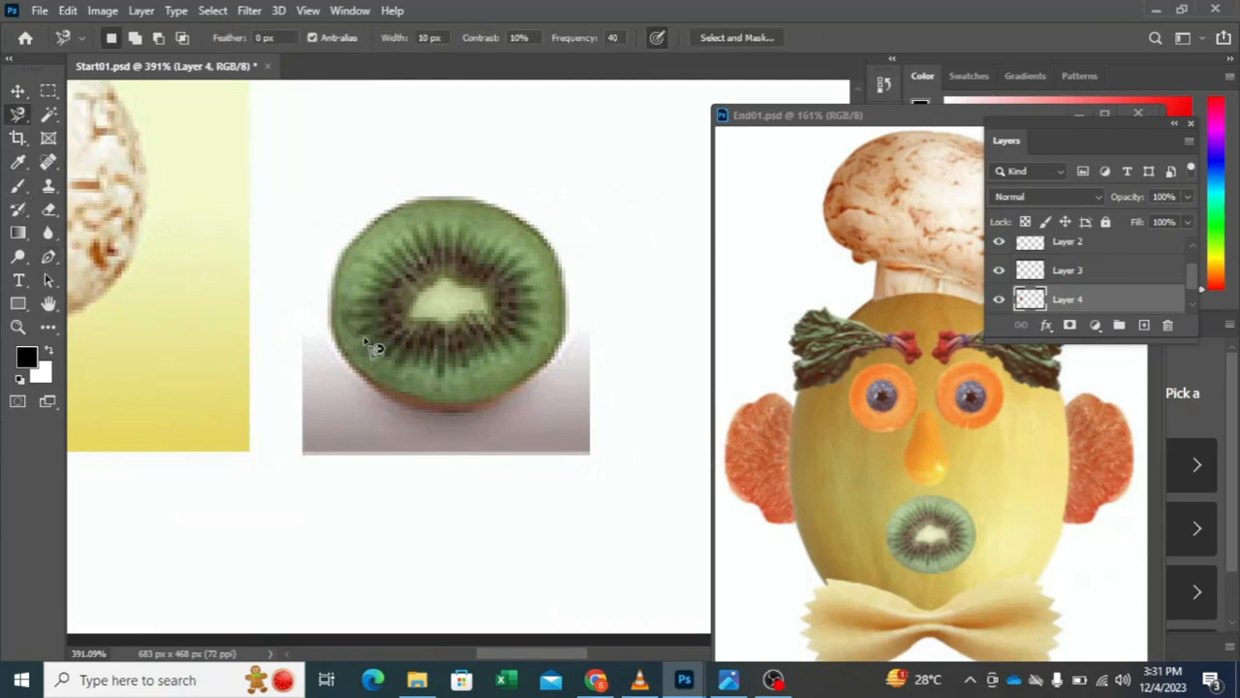
left_click(334, 262)
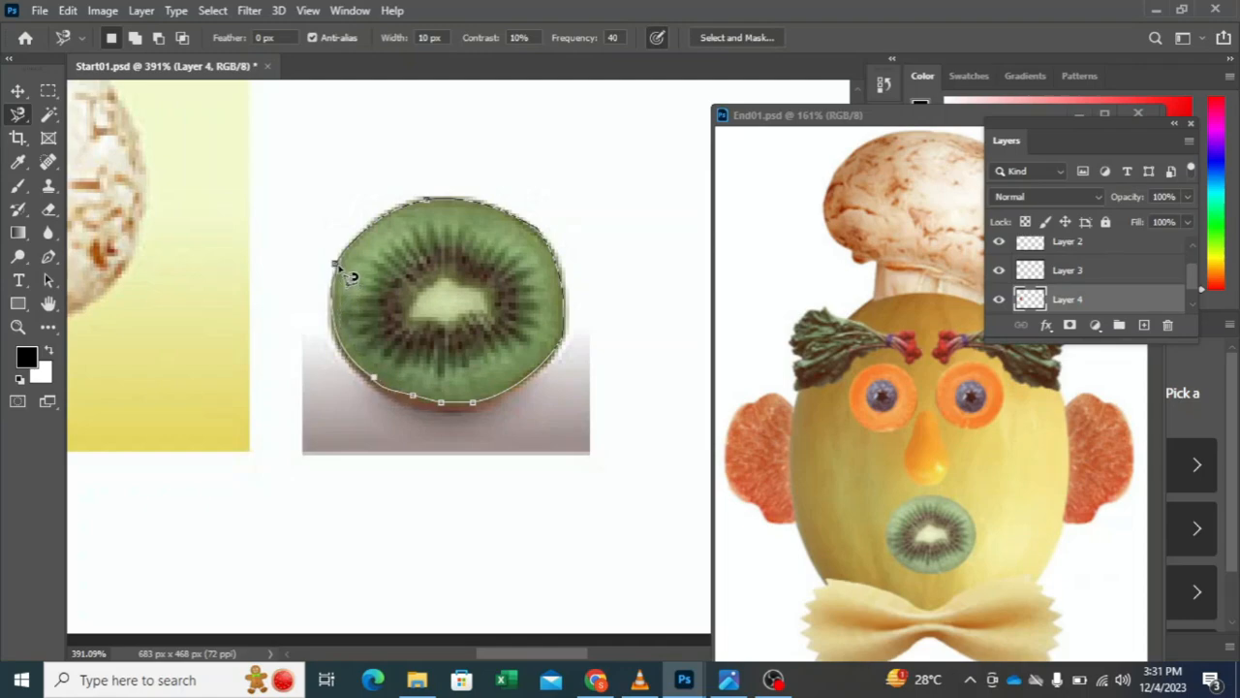
left_click(336, 264)
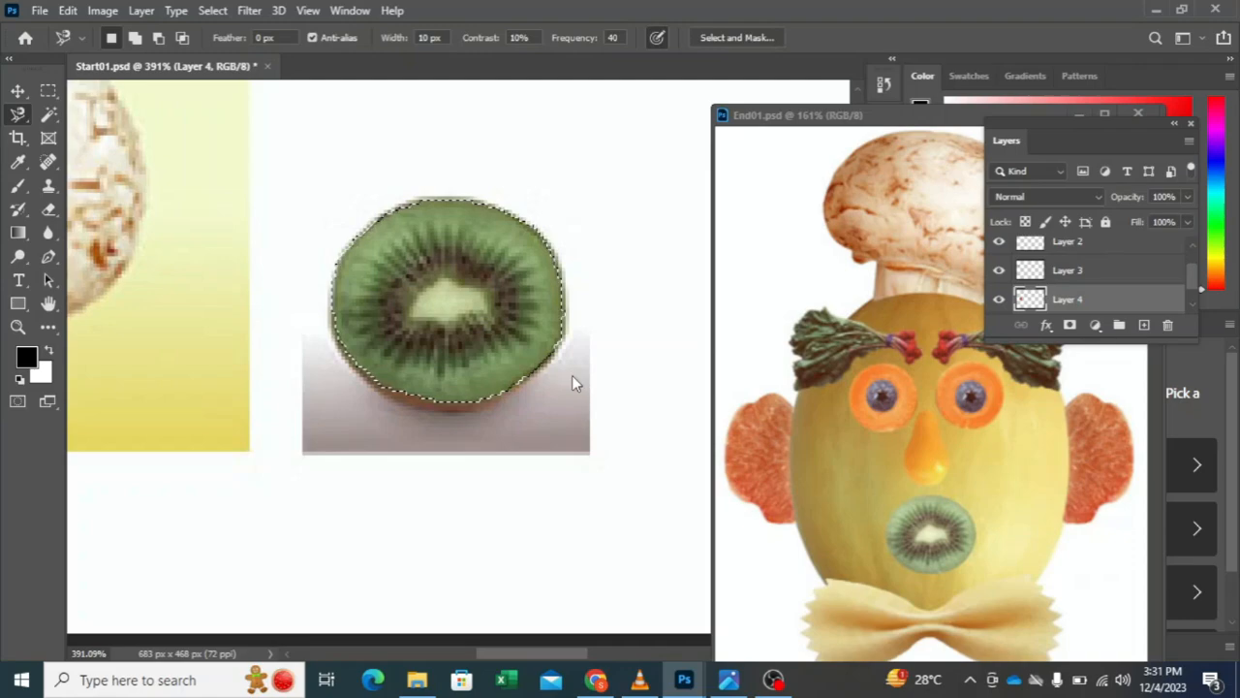
Step: Make the Background layer active and copy the selected kiwi face to a new layer
key("ctrl+j")
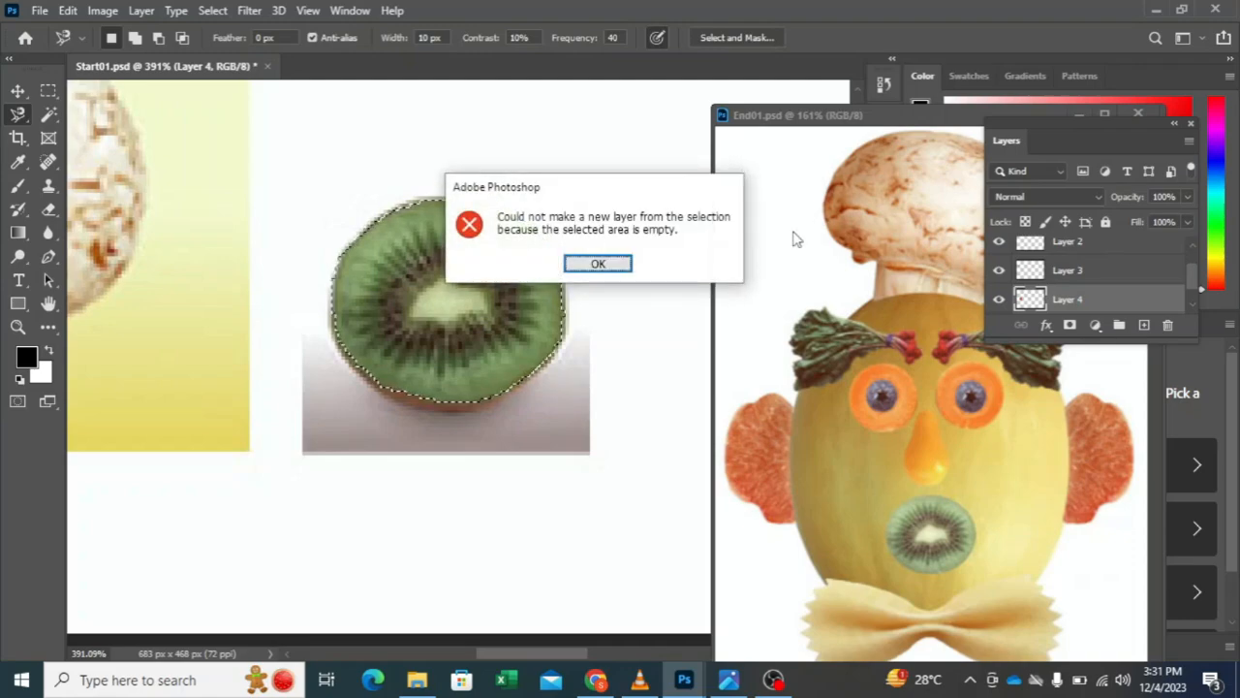
left_click(622, 270)
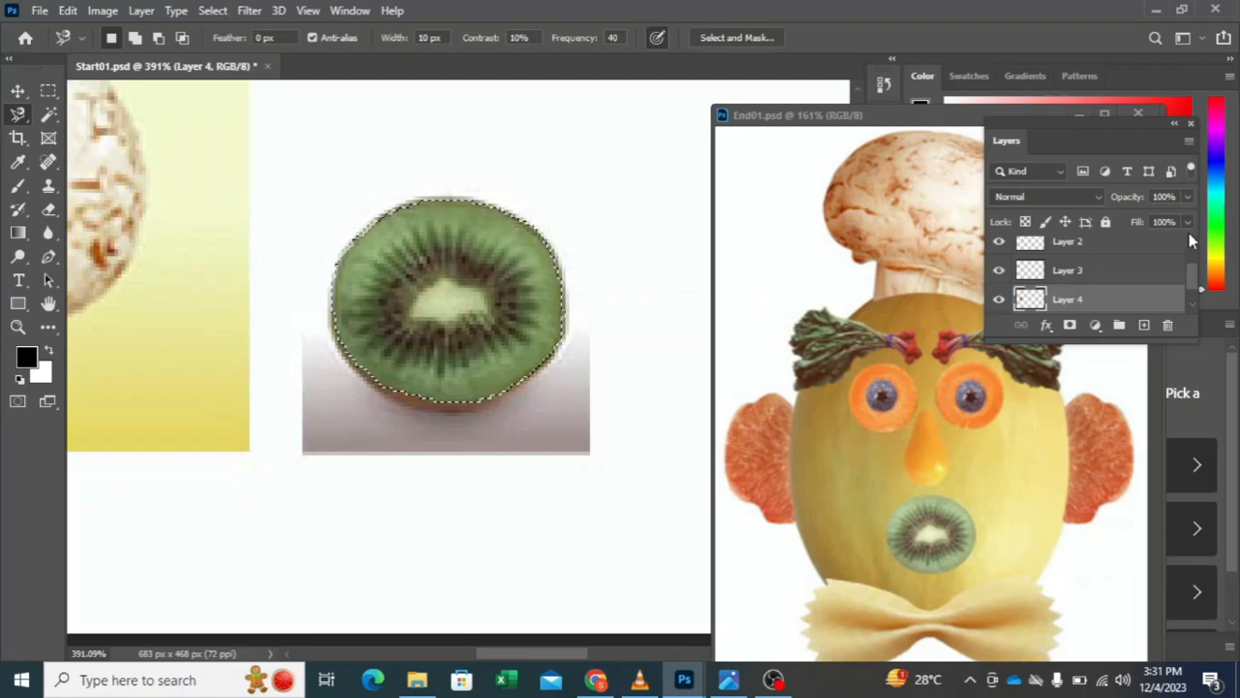
scroll(1189, 233, "down", 1)
left_click(1115, 306)
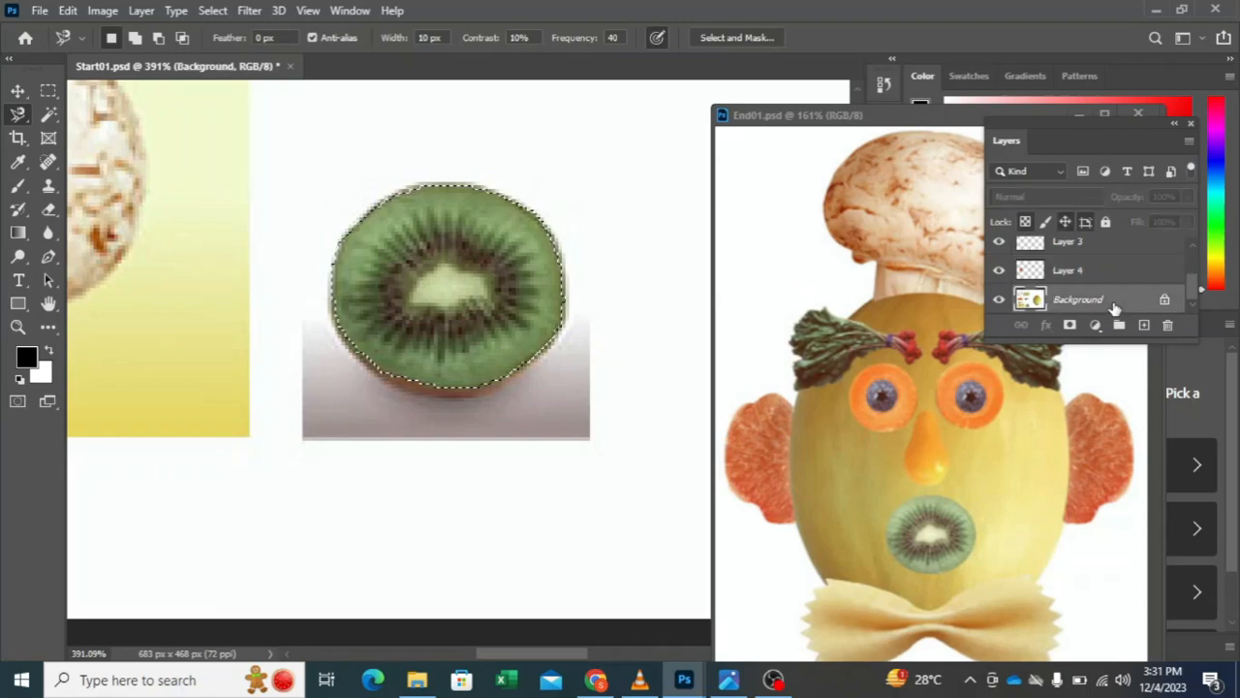
key("ctrl+j")
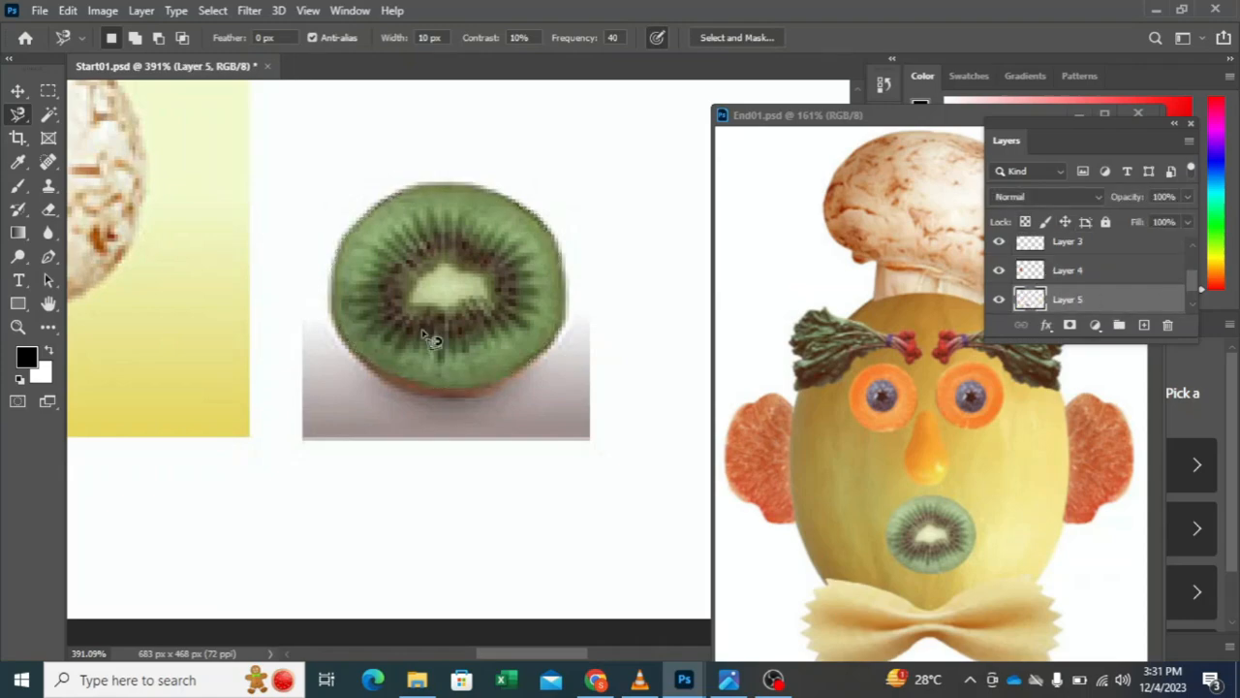
left_click_drag(255, 478, 561, 499)
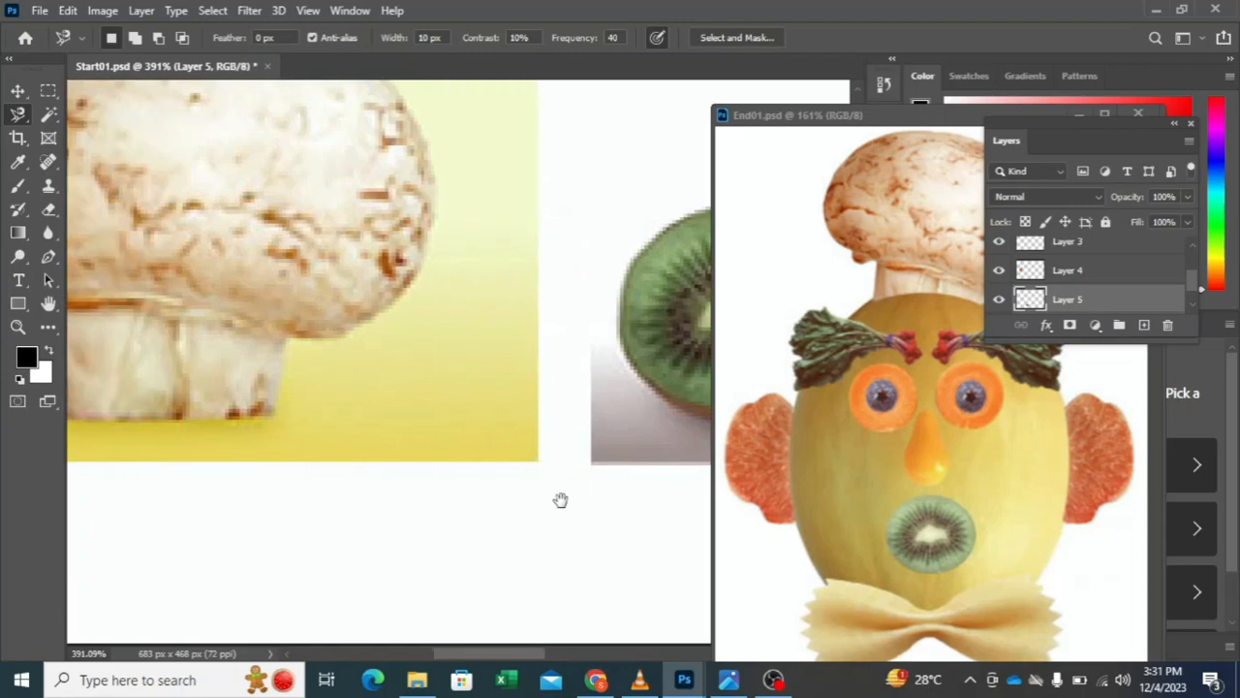
left_click_drag(229, 267, 413, 415)
left_click_drag(197, 295, 233, 334)
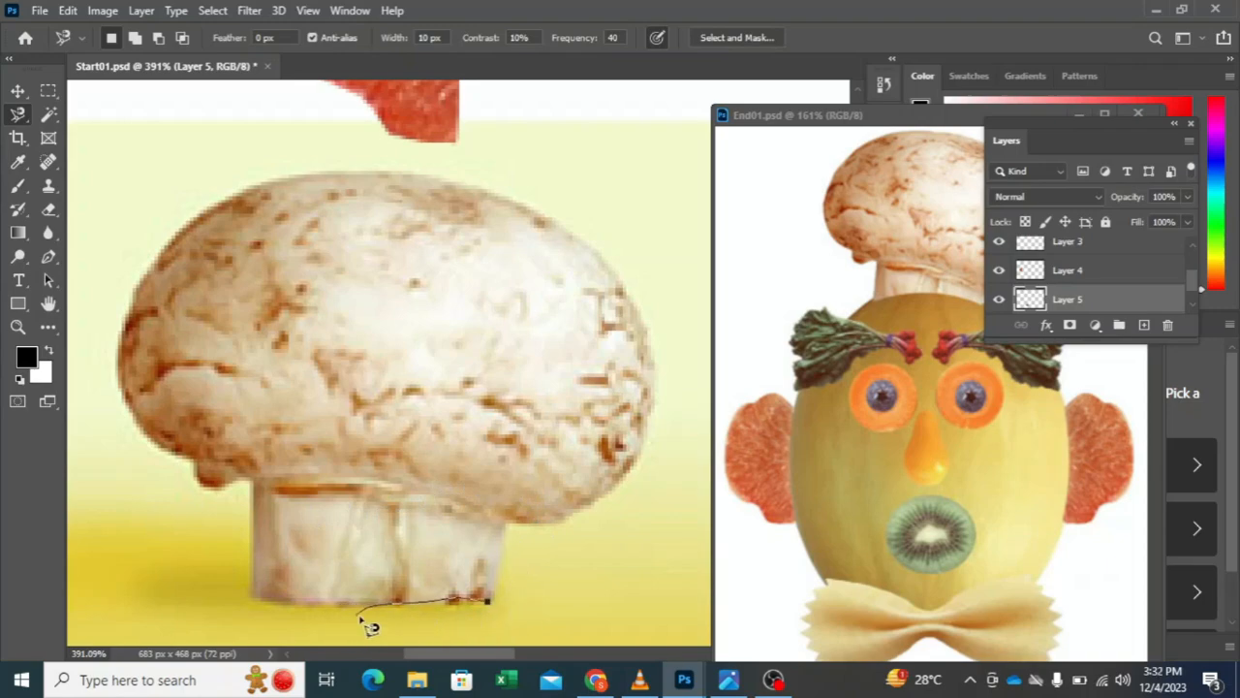
left_click(50, 117)
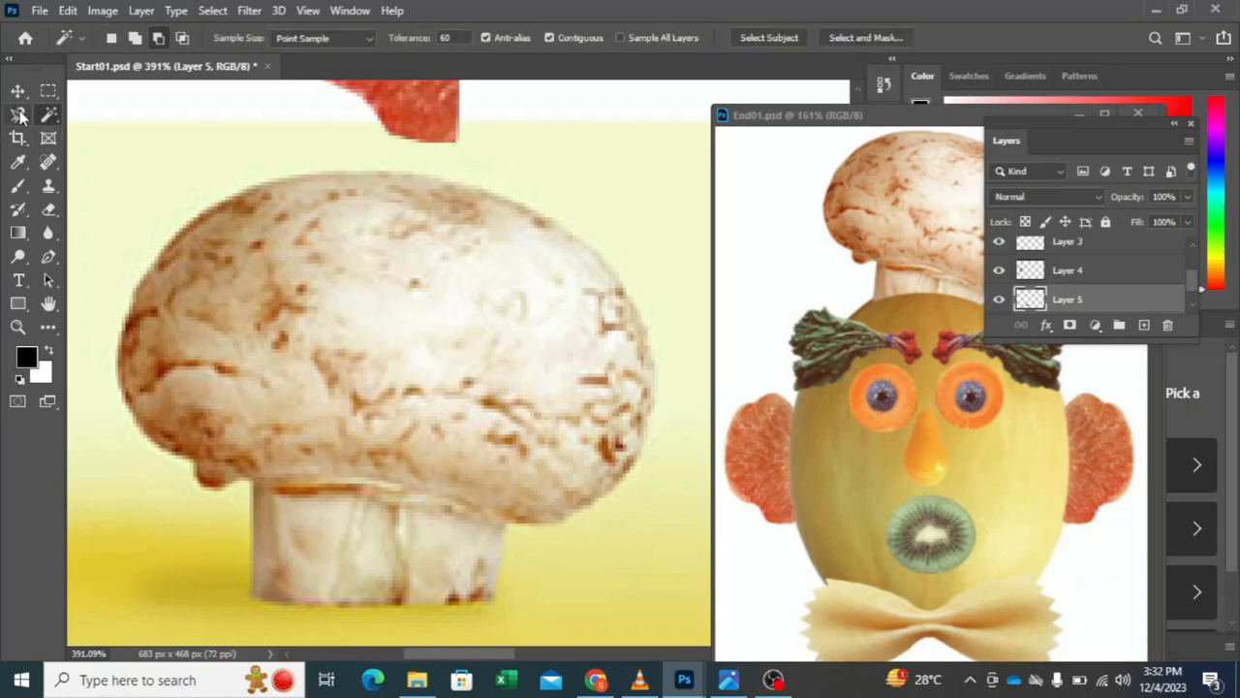
left_click(20, 114)
scroll(388, 454, "down", 2)
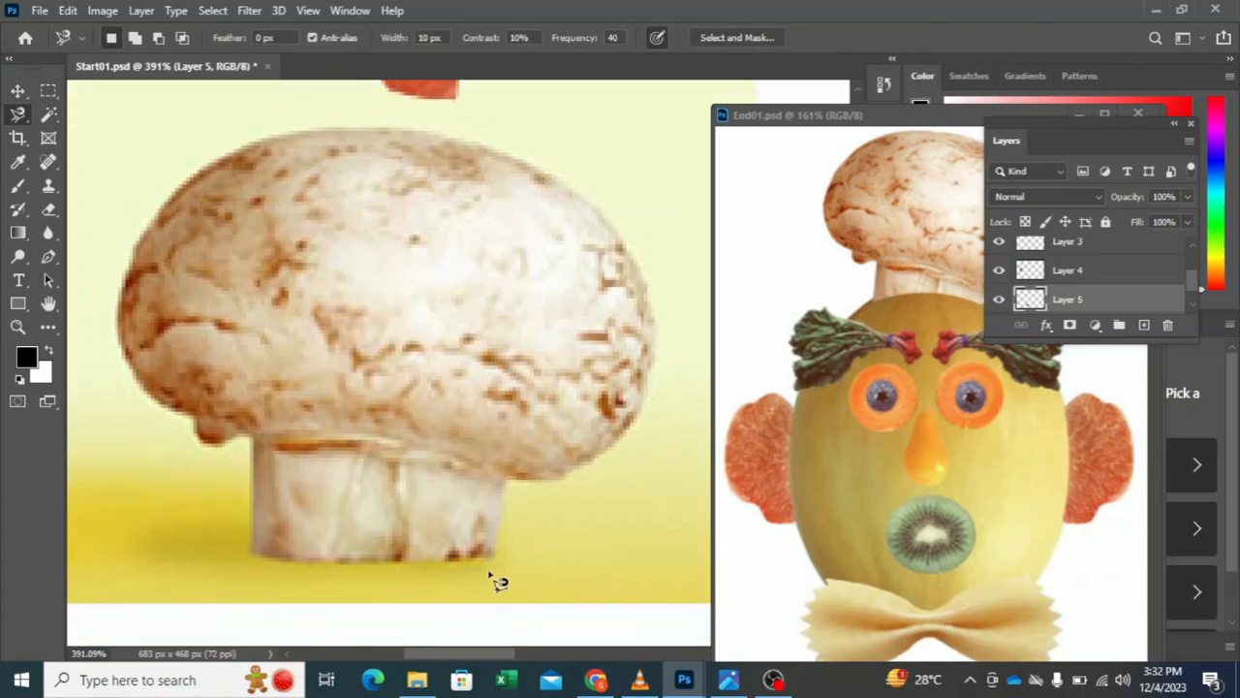
left_click(492, 560)
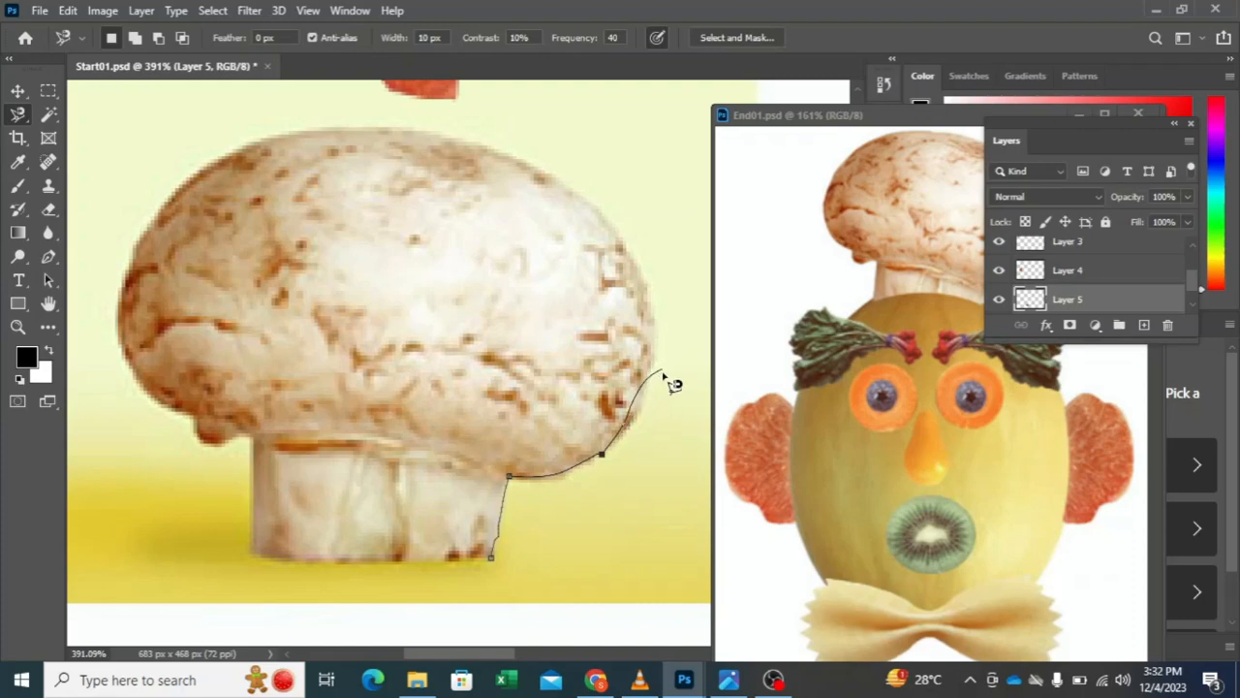
key("Delete")
key("Delete")
key("Delete")
key("Delete")
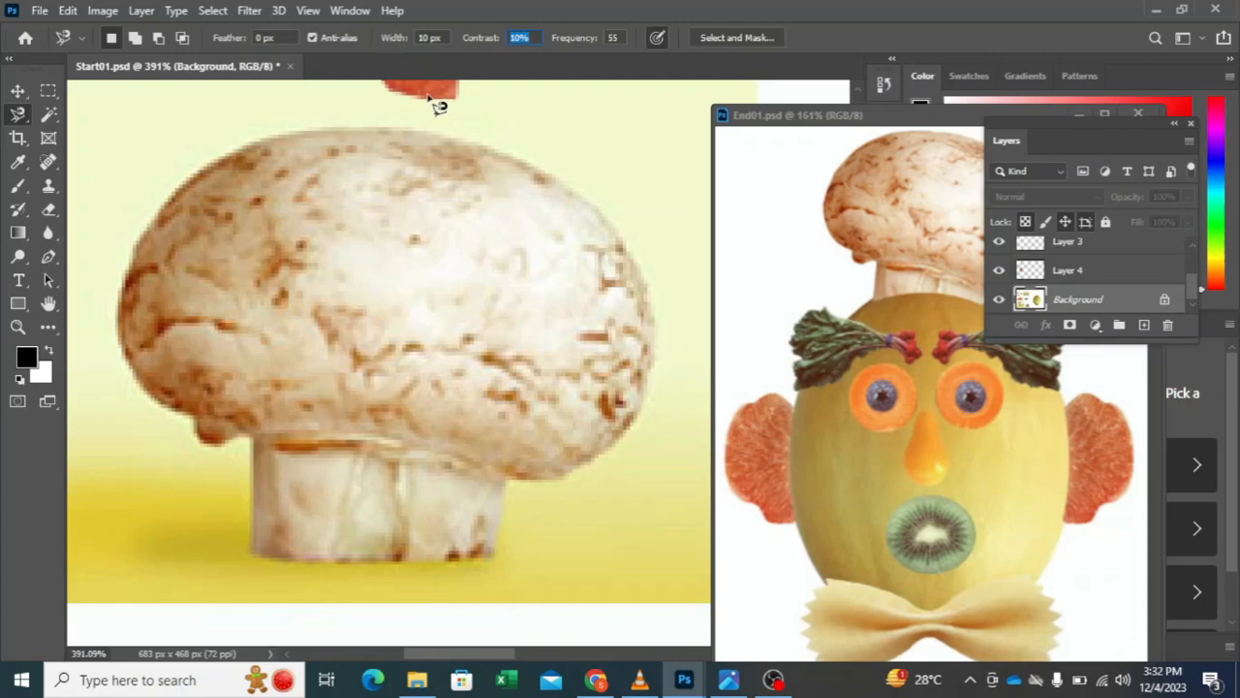
Step: Trace the whole mushroom on the Background layer with the Magnetic Lasso at 15 px width and frequency 55, and copy it to a new layer
left_click_drag(411, 47, 415, 49)
key("Tab")
left_click(491, 558)
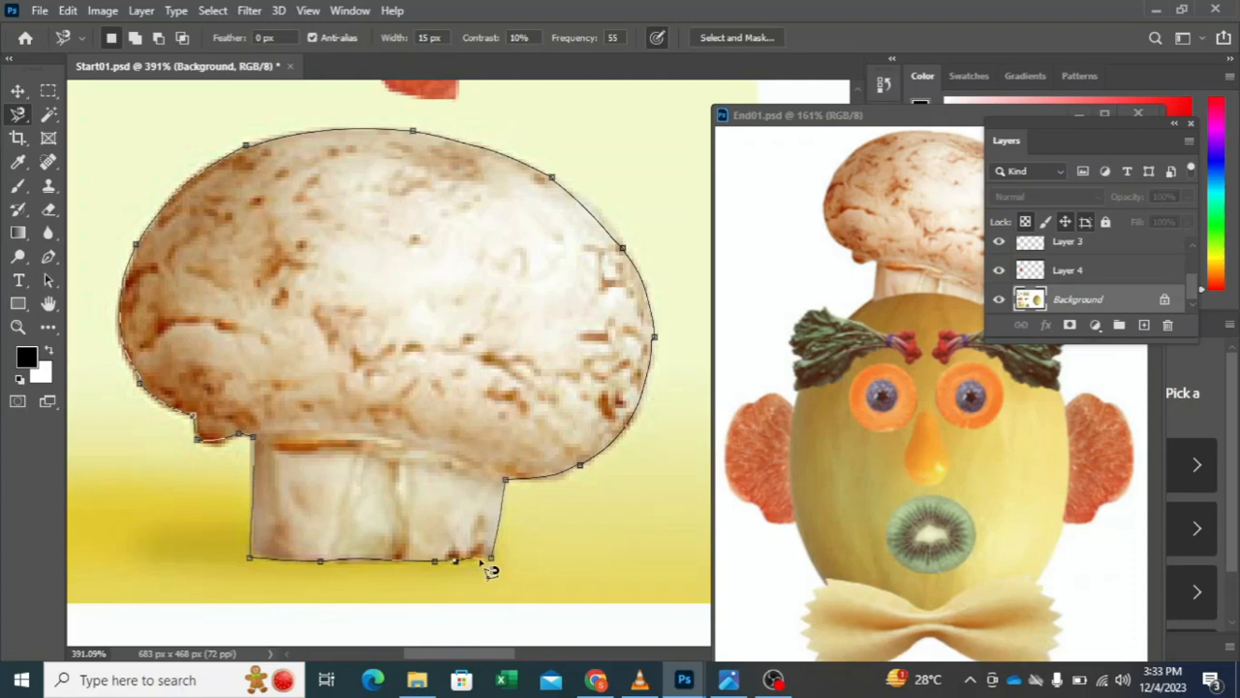
double_click(509, 571)
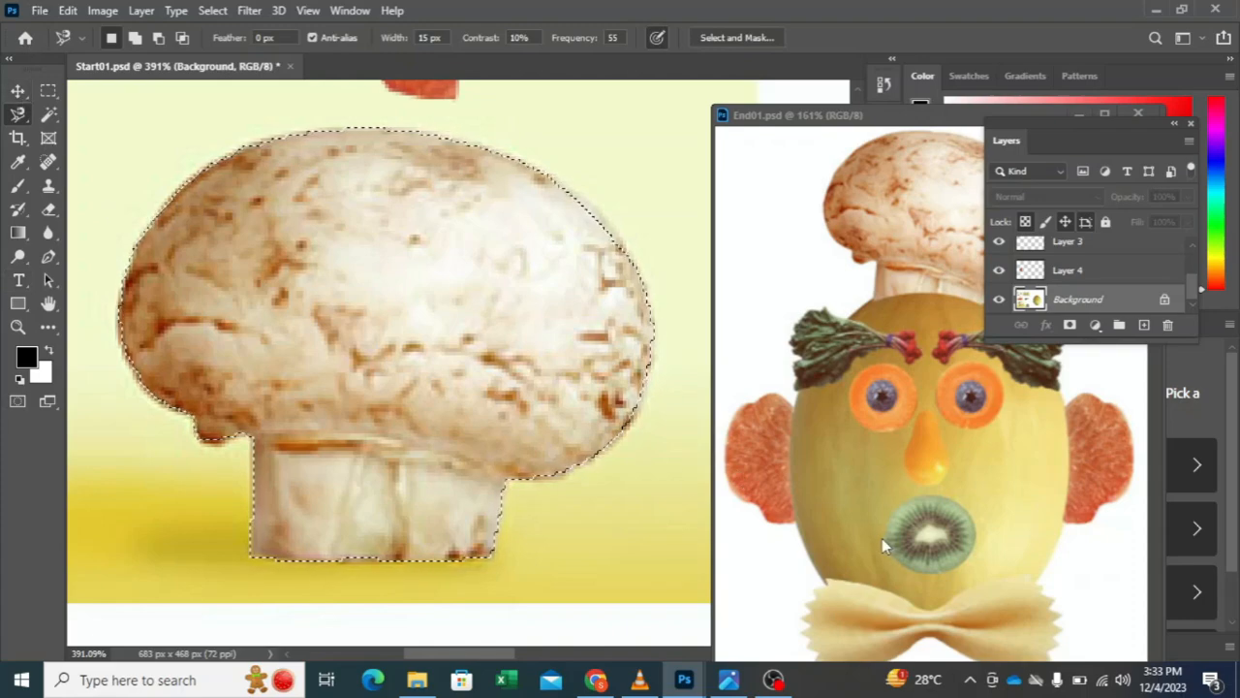
key("ctrl+j")
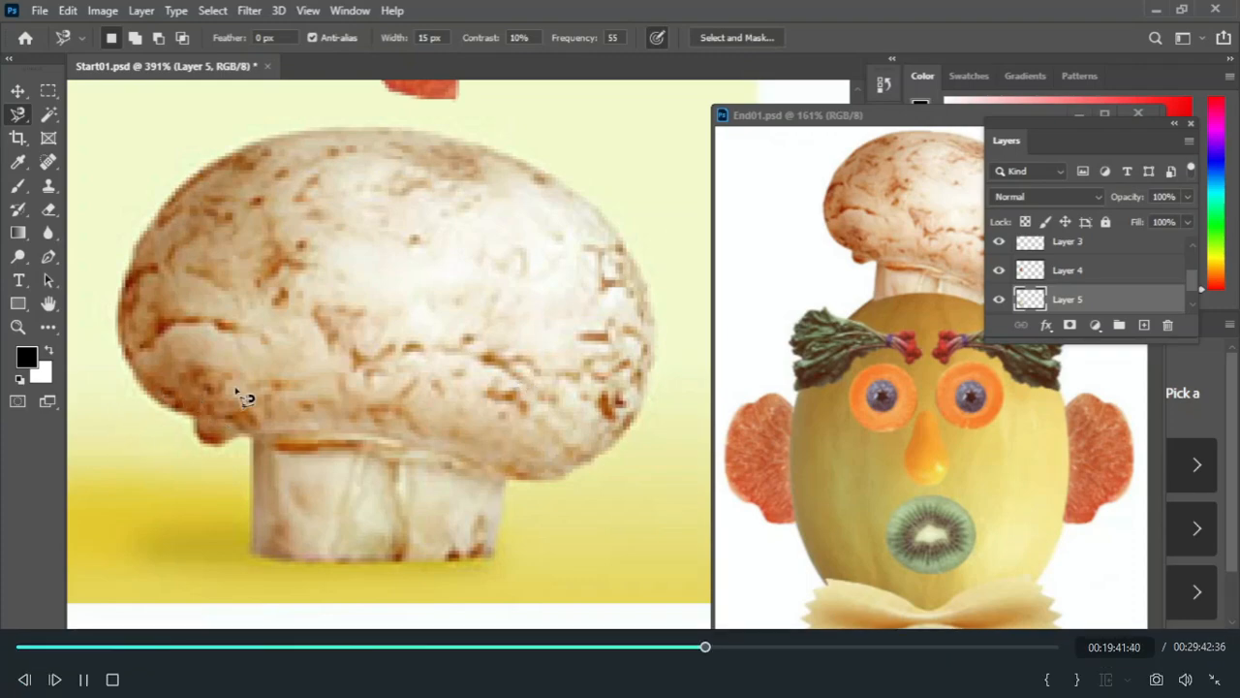
Step: Move the End01.psd window aside to uncover the melon and make Start01.psd the active document again
scroll(242, 392, "down", 5)
scroll(314, 380, "down", 2)
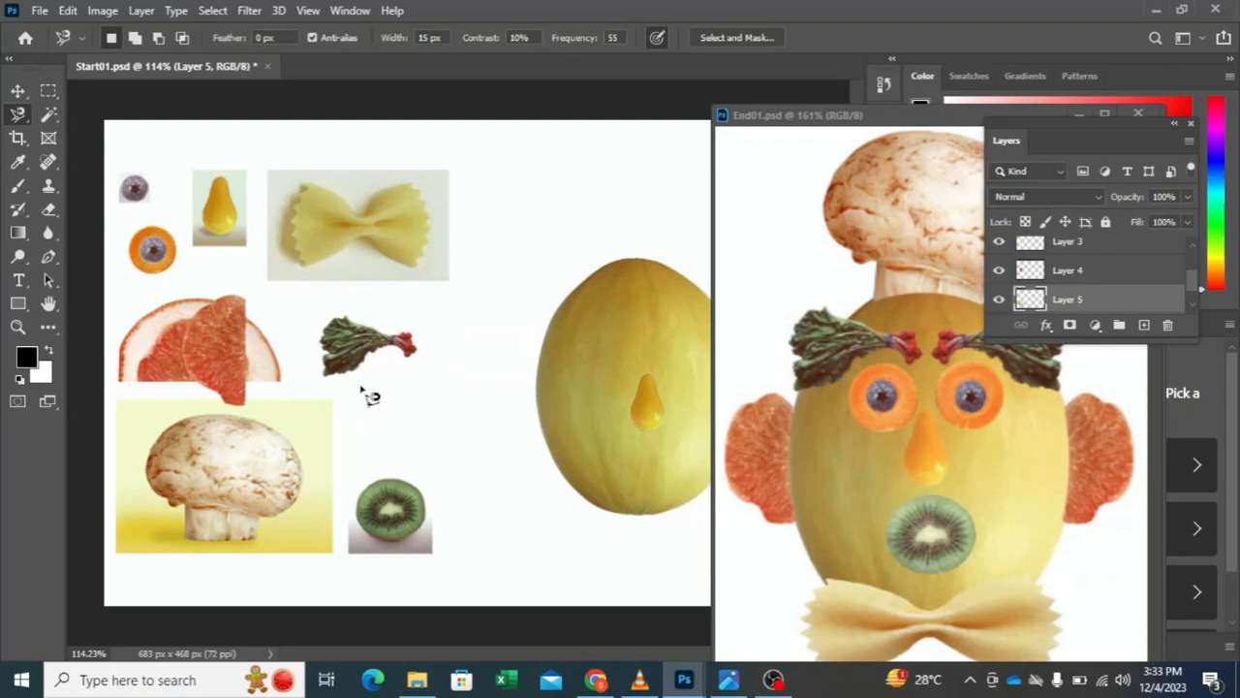
left_click_drag(830, 115, 869, 101)
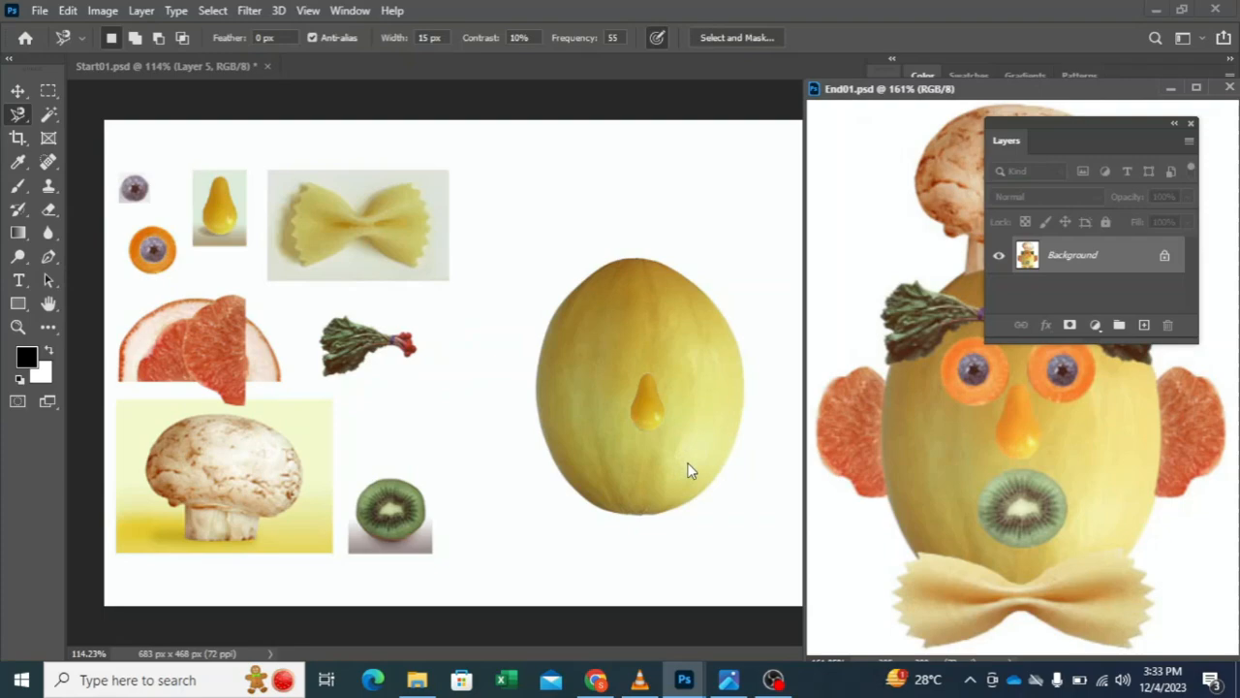
scroll(665, 463, "up", 3)
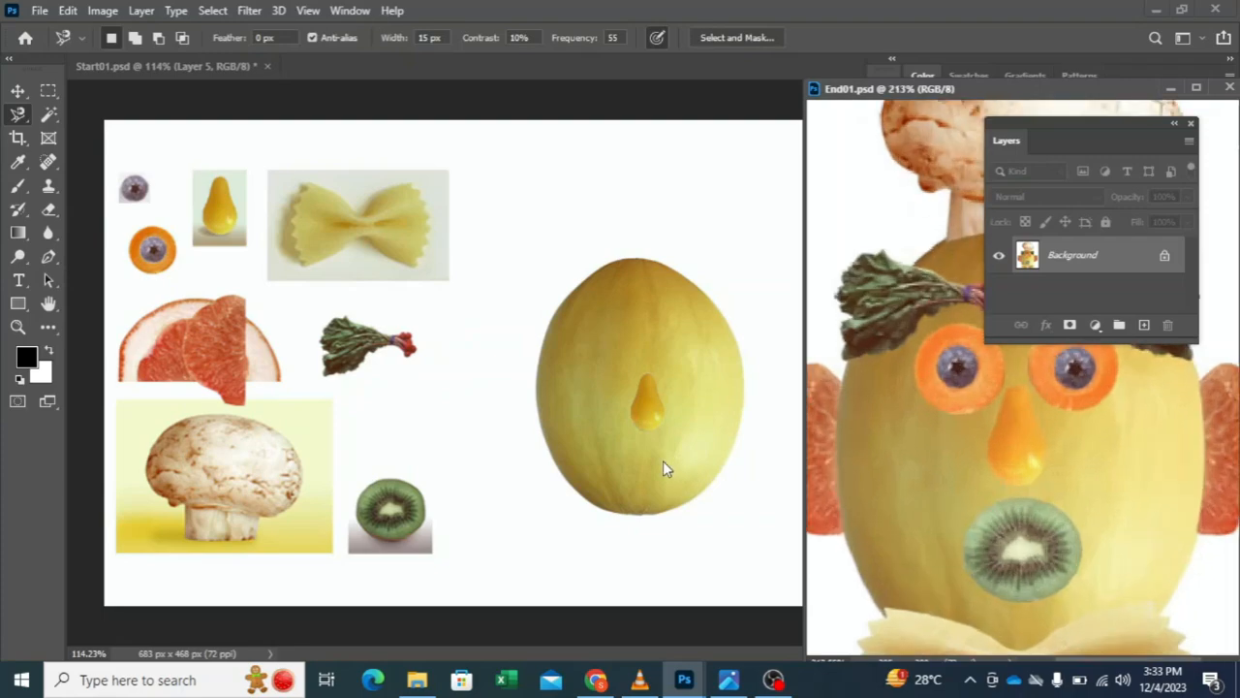
scroll(663, 463, "down", 3)
left_click(663, 464)
scroll(639, 435, "up", 1)
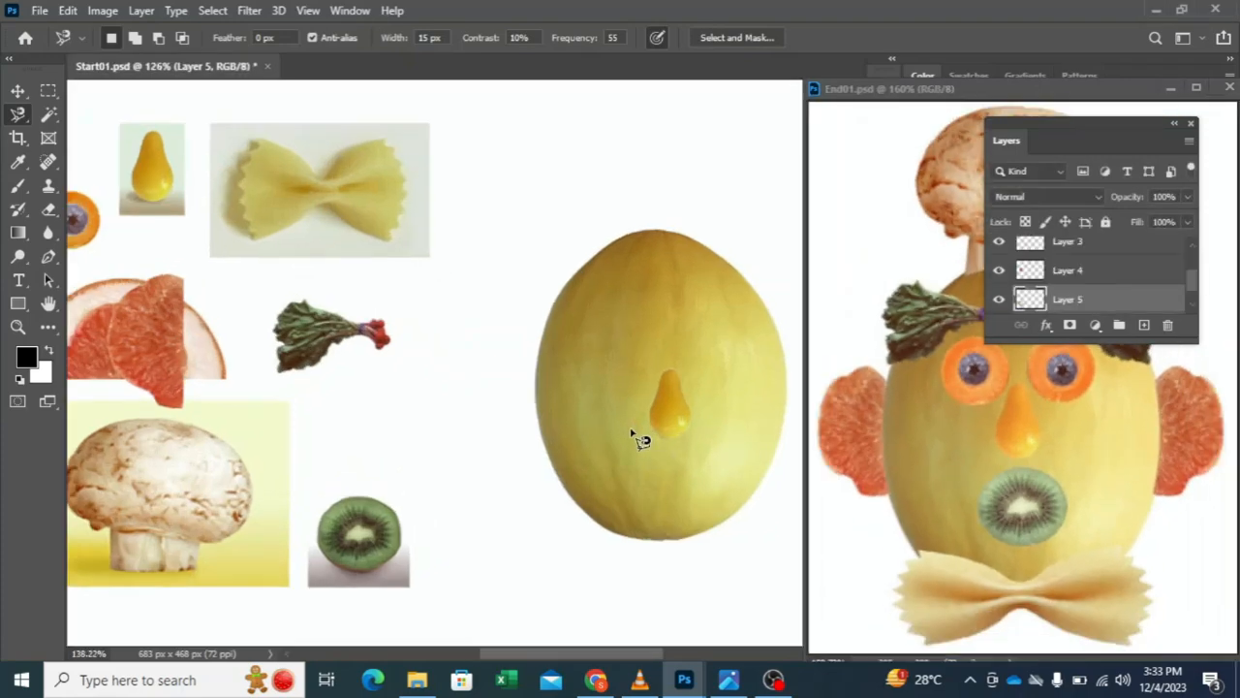
Step: Nudge the pear nose slightly upward on the melon with the Move tool
scroll(640, 436, "down", 1)
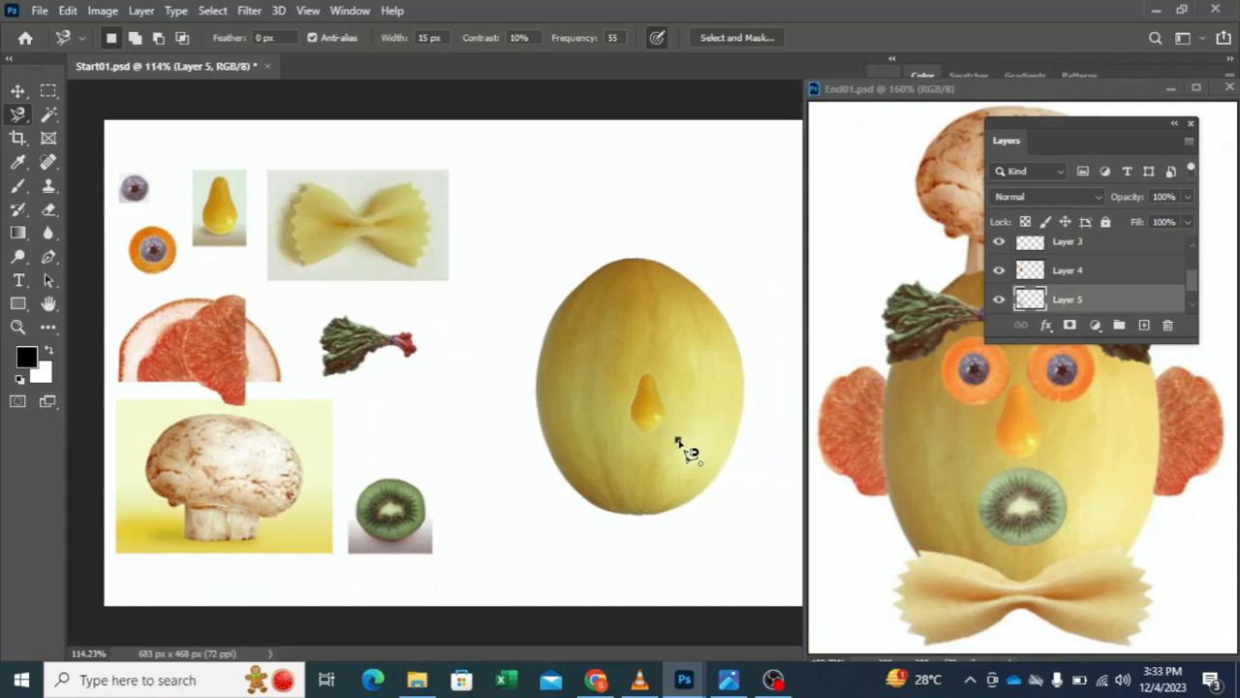
left_click(677, 440)
key("Escape")
left_click(17, 91)
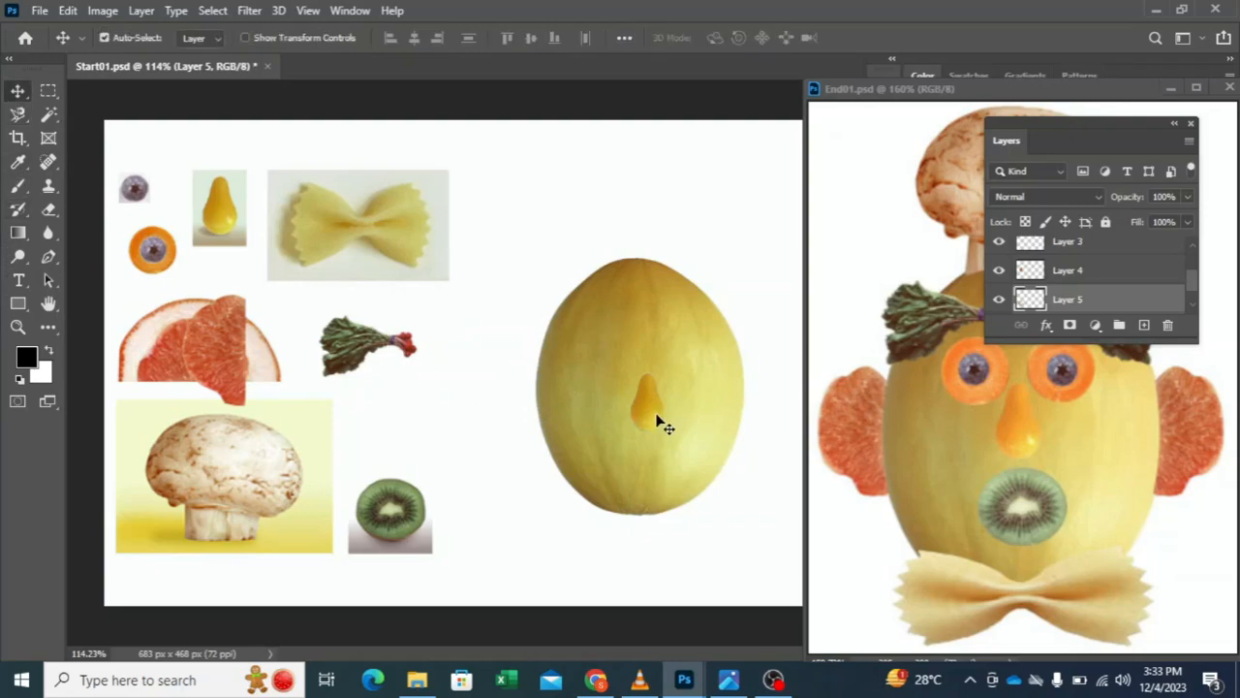
left_click_drag(657, 422, 652, 411)
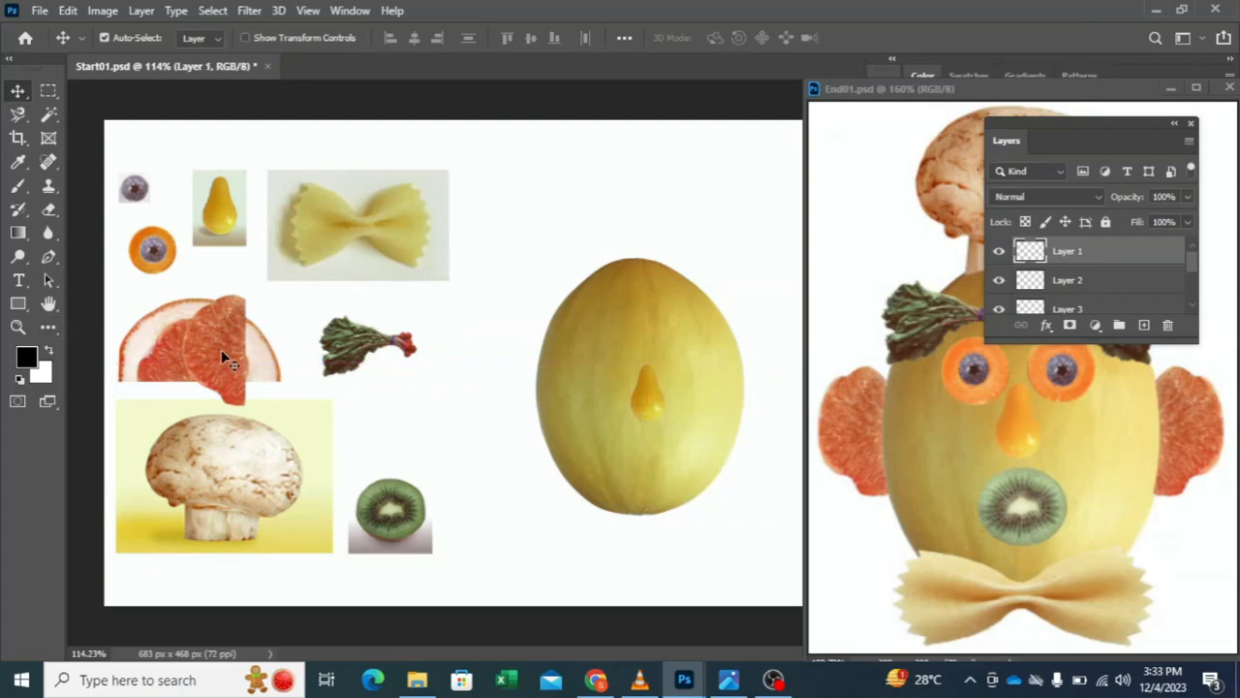
Step: Move the cut-out red grapefruit piece beside the melon's left edge and select it with the Magic Wand
left_click_drag(221, 349, 472, 382)
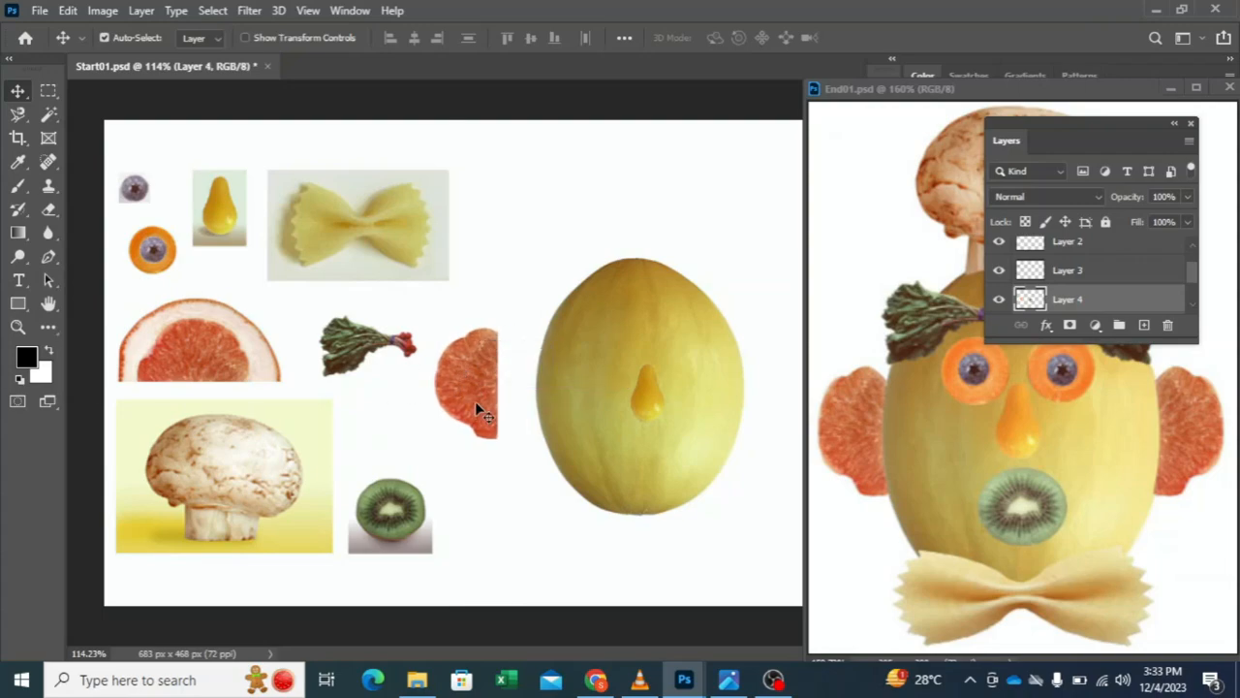
left_click(49, 115)
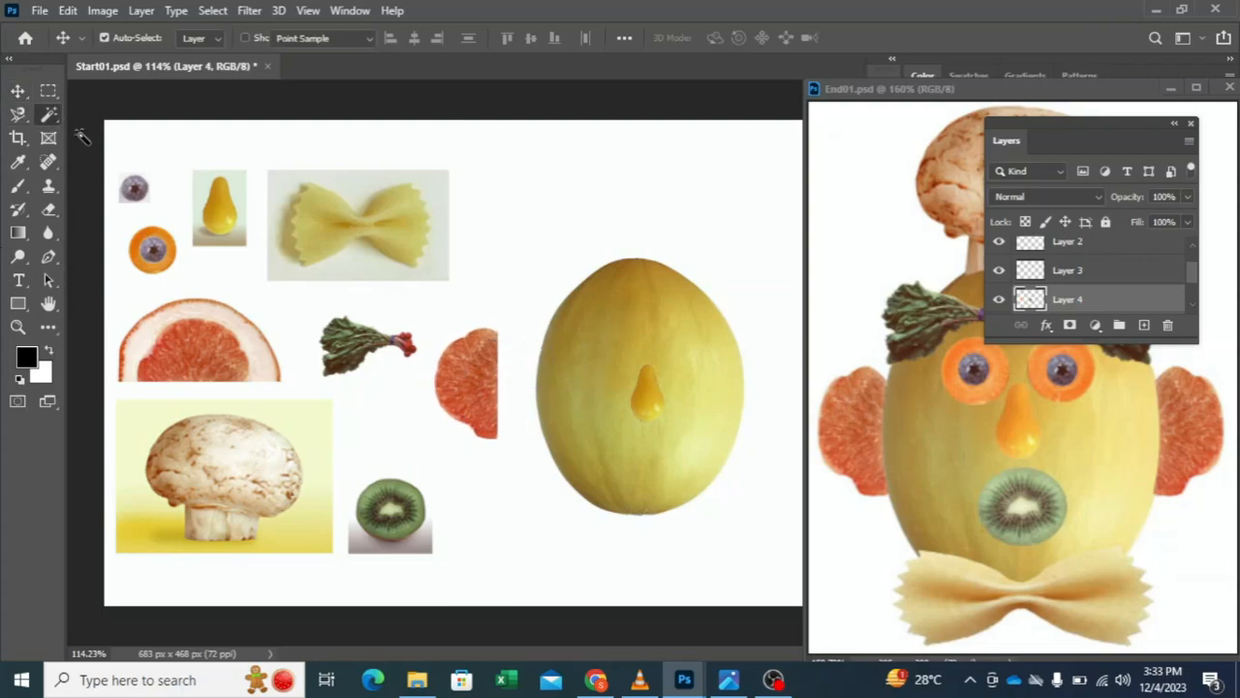
left_click(461, 378)
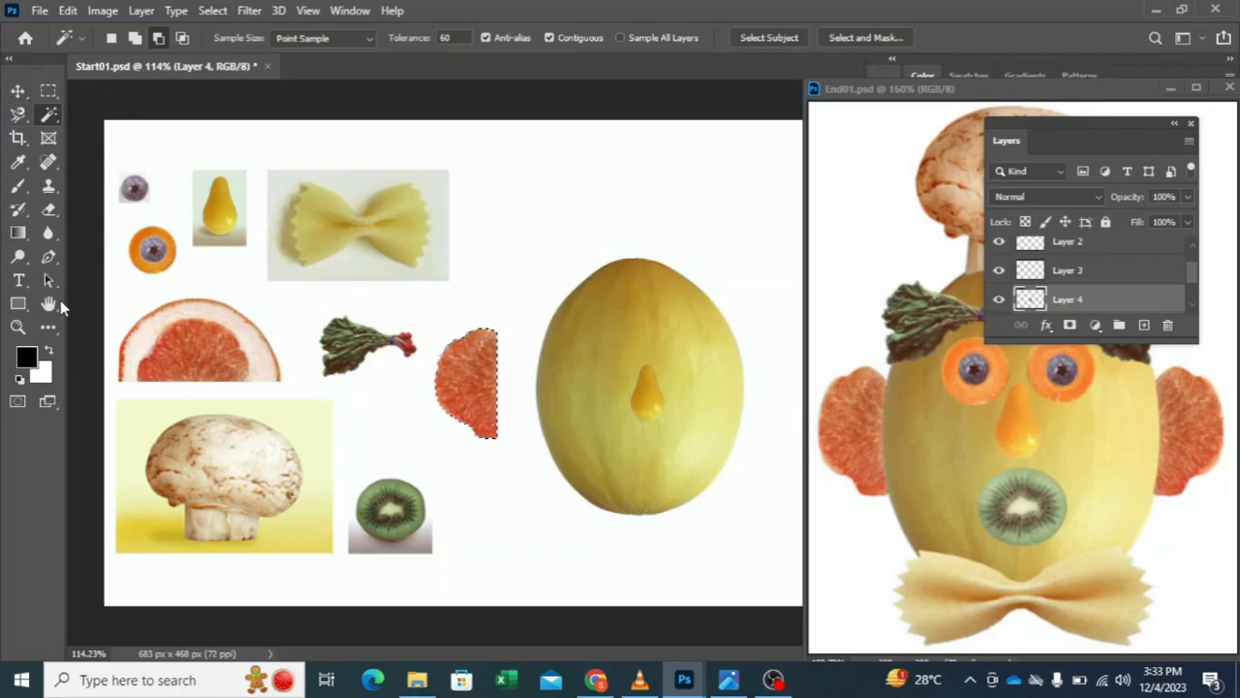
Step: Subtract an ellipse of about 203 × 266 px, following the melon's left edge, from the grapefruit selection with the Elliptical Marquee
left_click(44, 94)
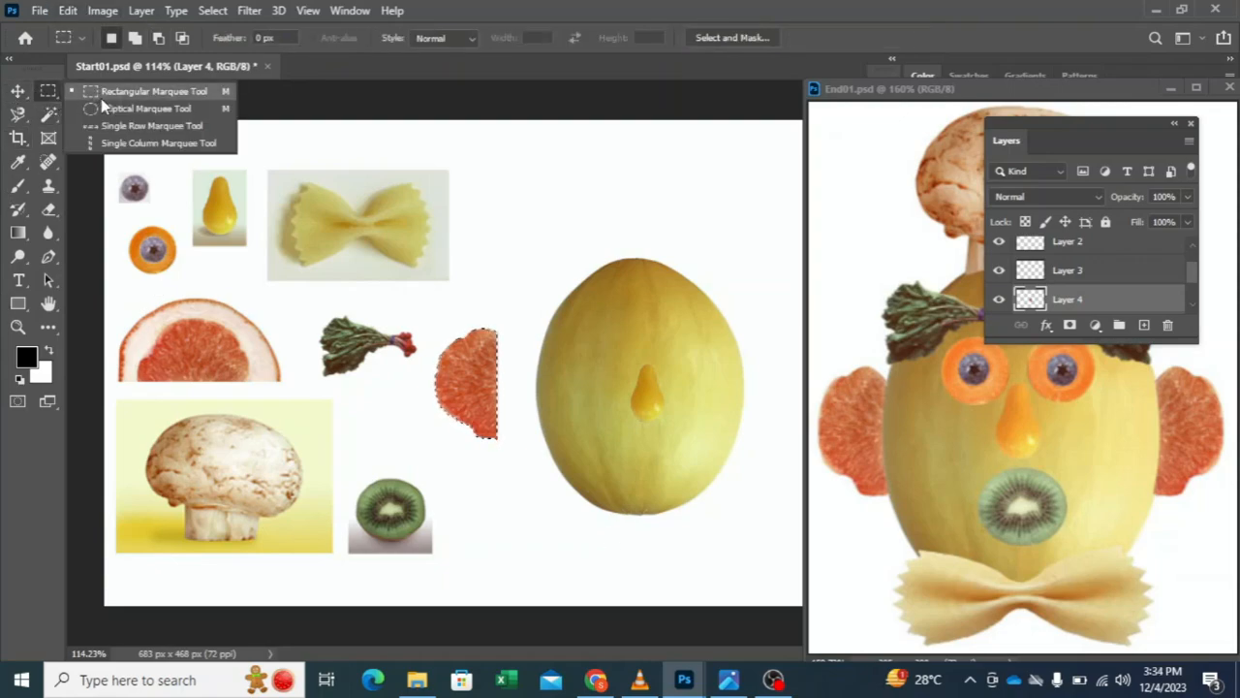
left_click(101, 98)
left_click(48, 92)
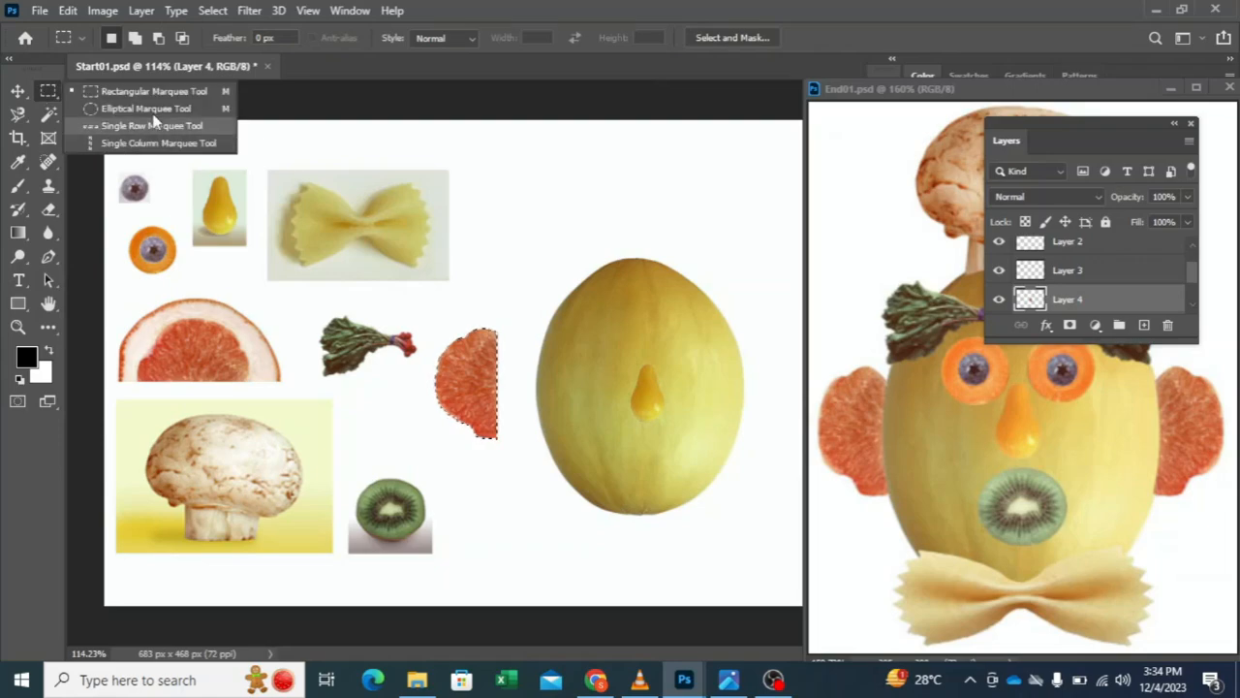
left_click(109, 108)
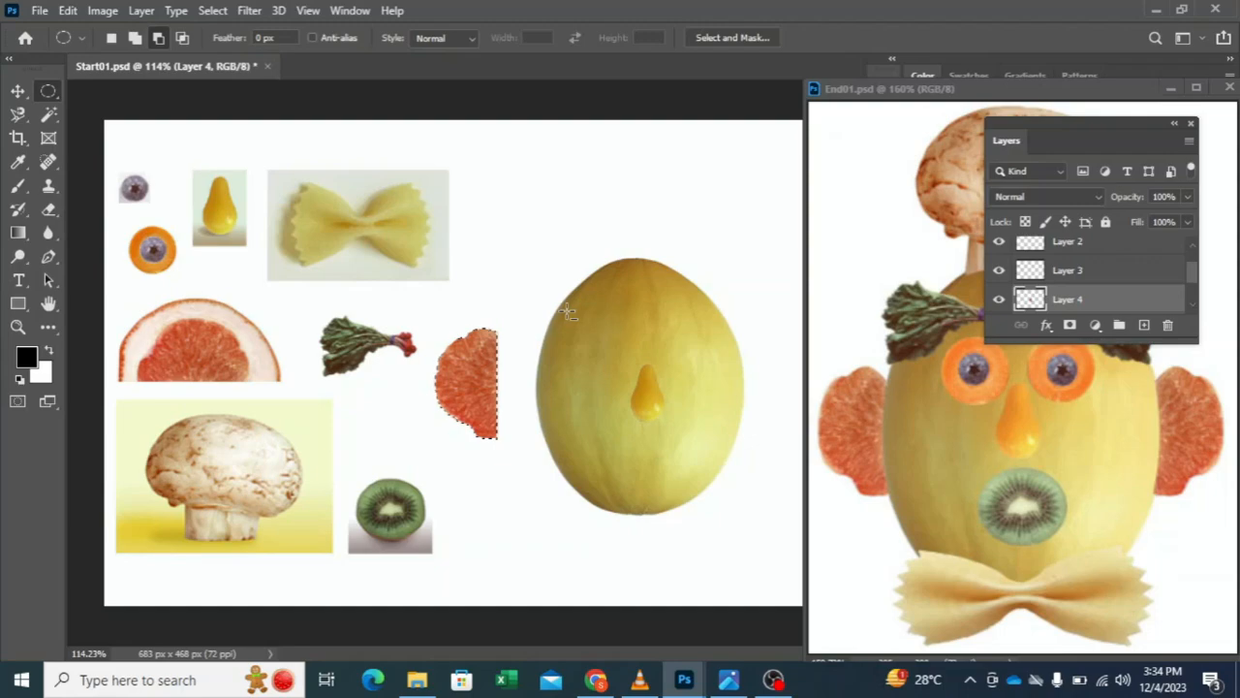
left_click_drag(557, 295, 766, 573)
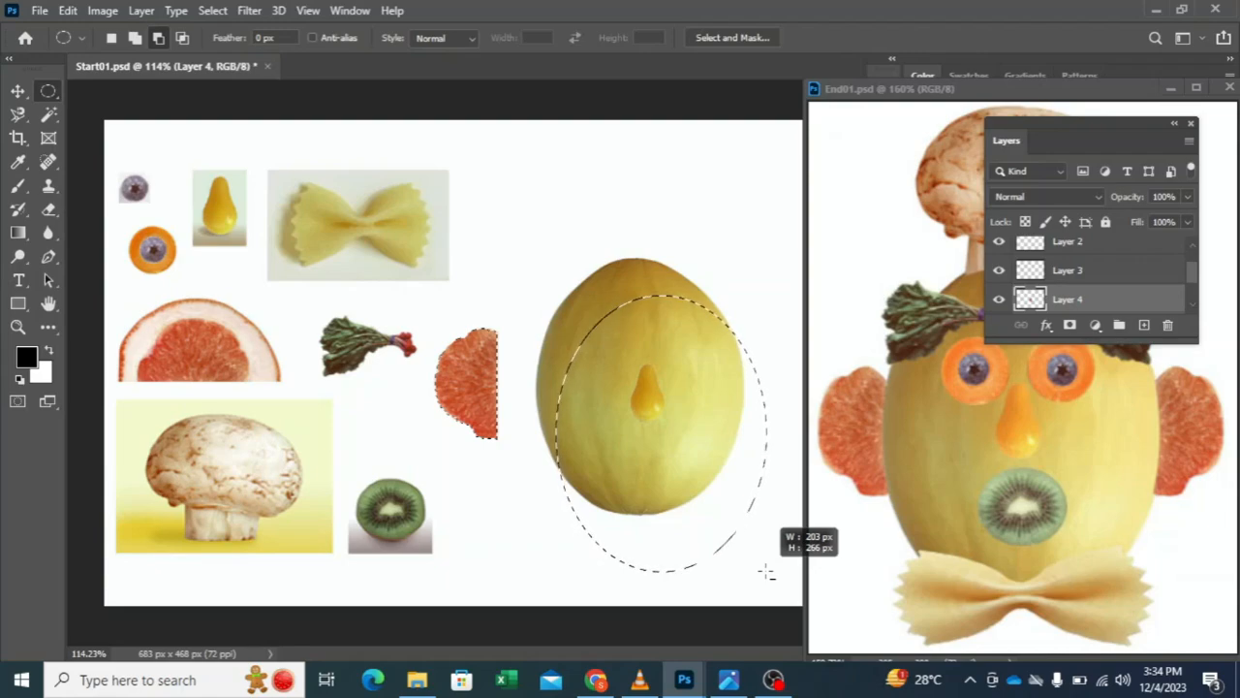
left_click_drag(765, 572, 700, 514)
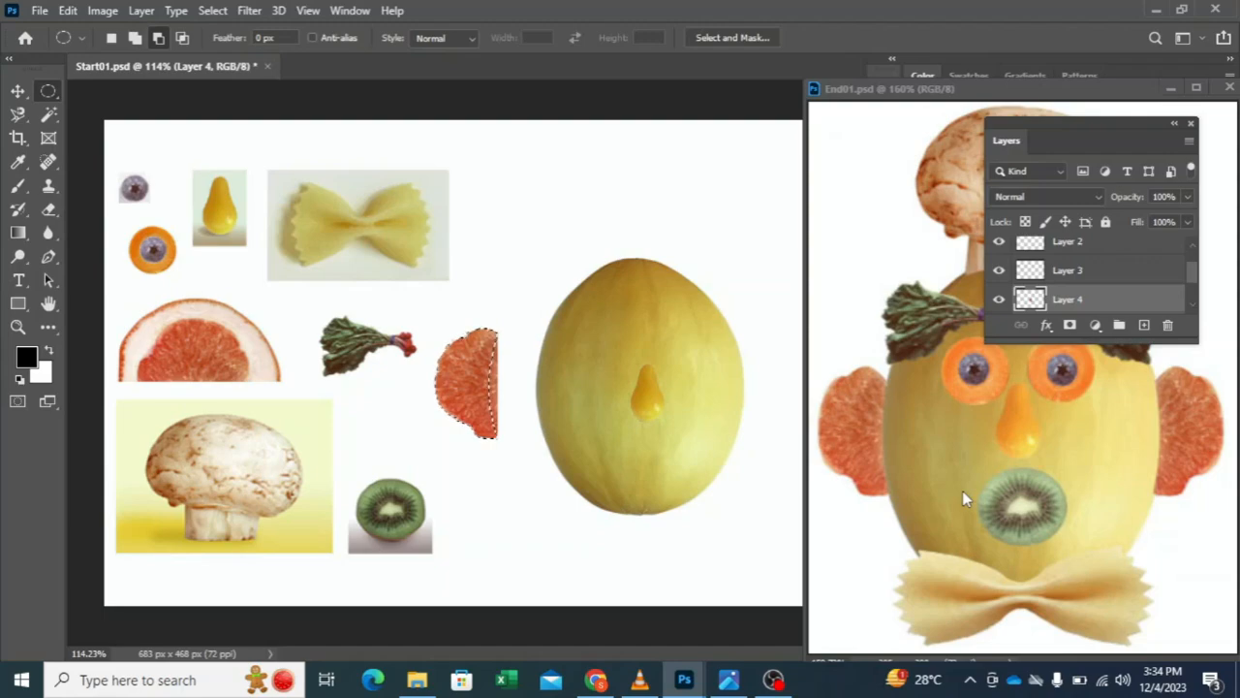
Step: Replace the original grapefruit piece with a copy of the trimmed selection on a new layer, fitted against the melon's left side
key("ctrl+j")
left_click(16, 94)
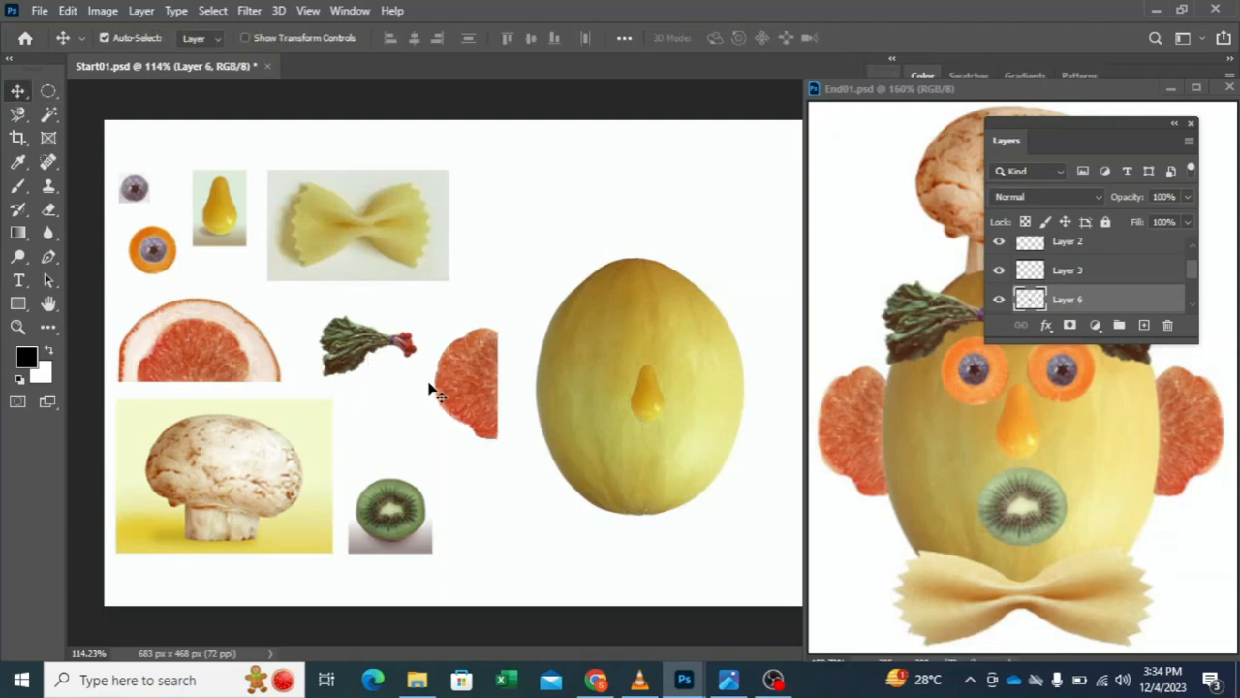
left_click_drag(467, 387, 543, 334)
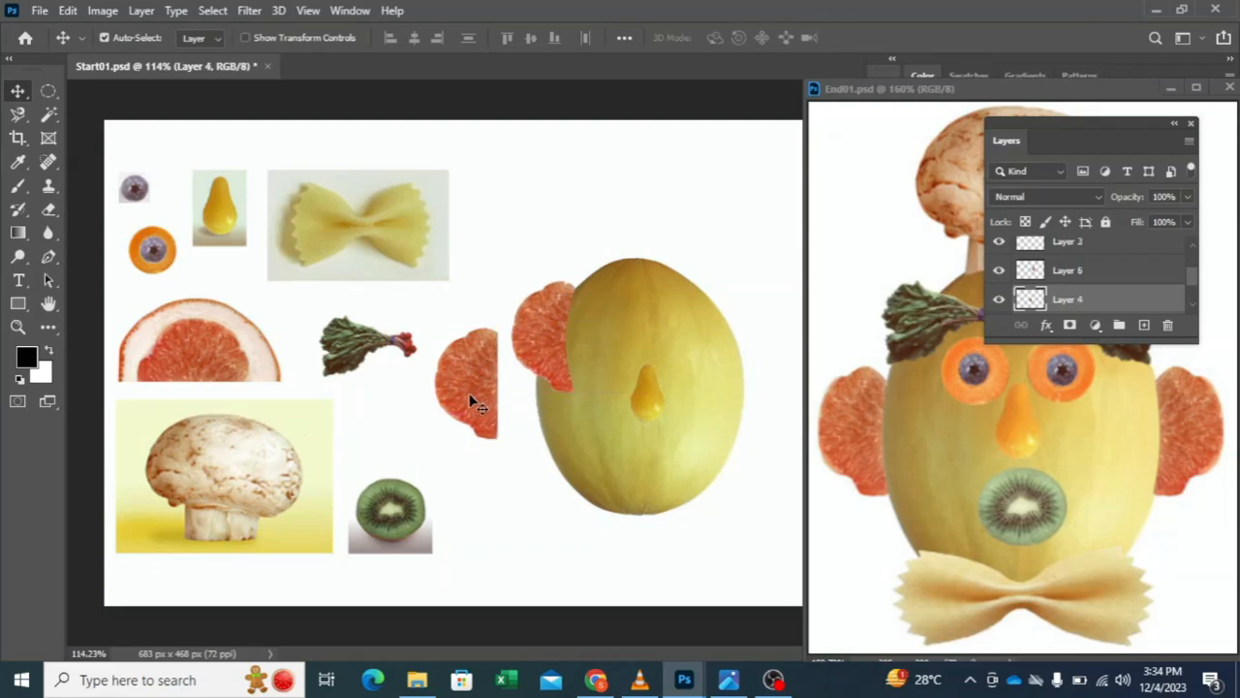
left_click_drag(469, 392, 518, 387)
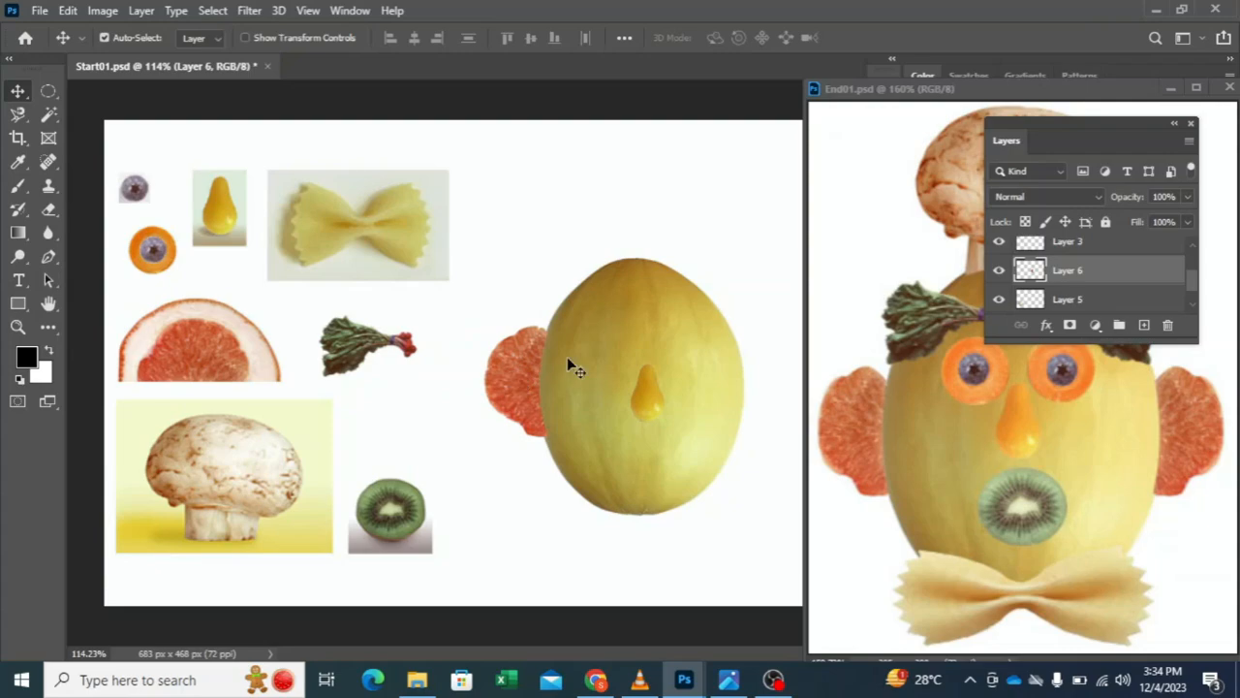
Step: Try to make a second ear from a duplicate of the grapefruit ear layer rotated 180°, and delete that duplicate
key("ctrl+j")
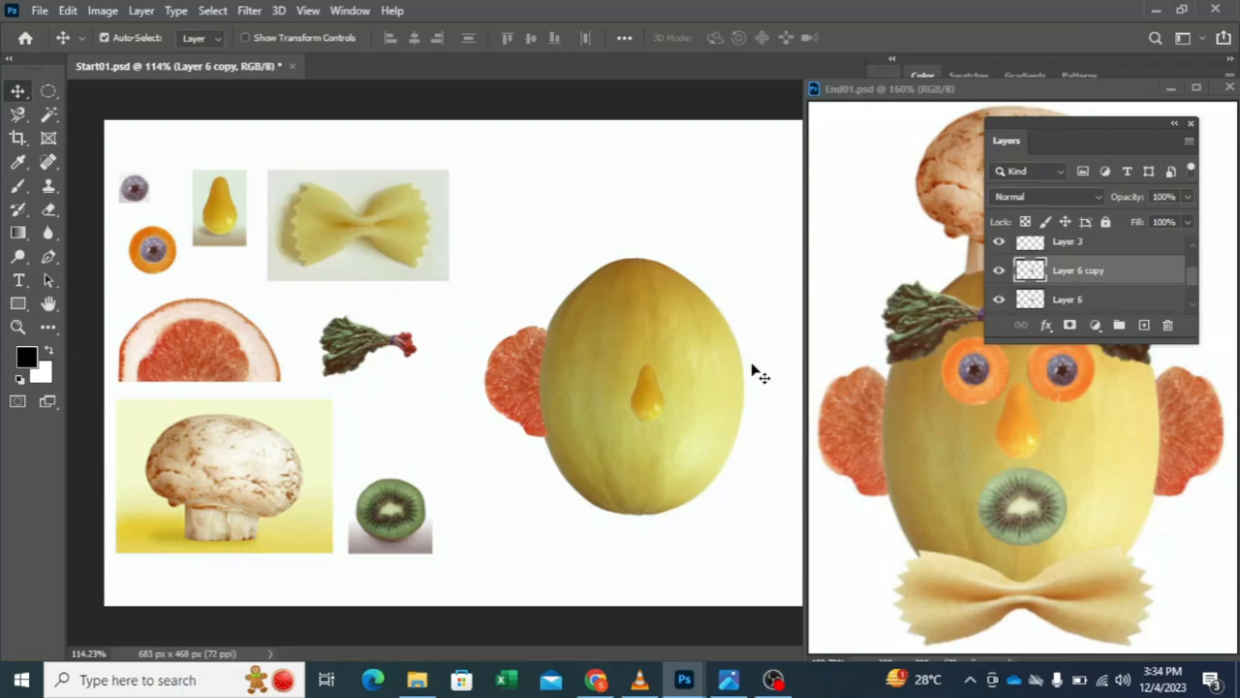
right_click(521, 364)
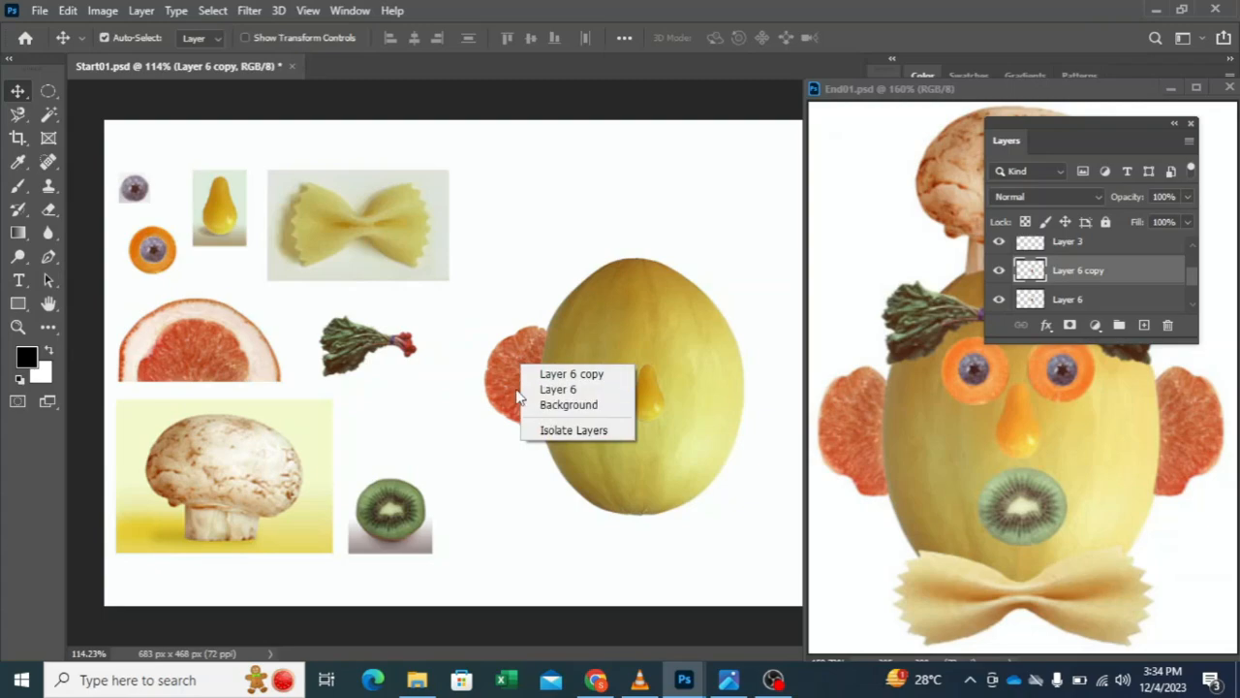
left_click(468, 353)
left_click(77, 13)
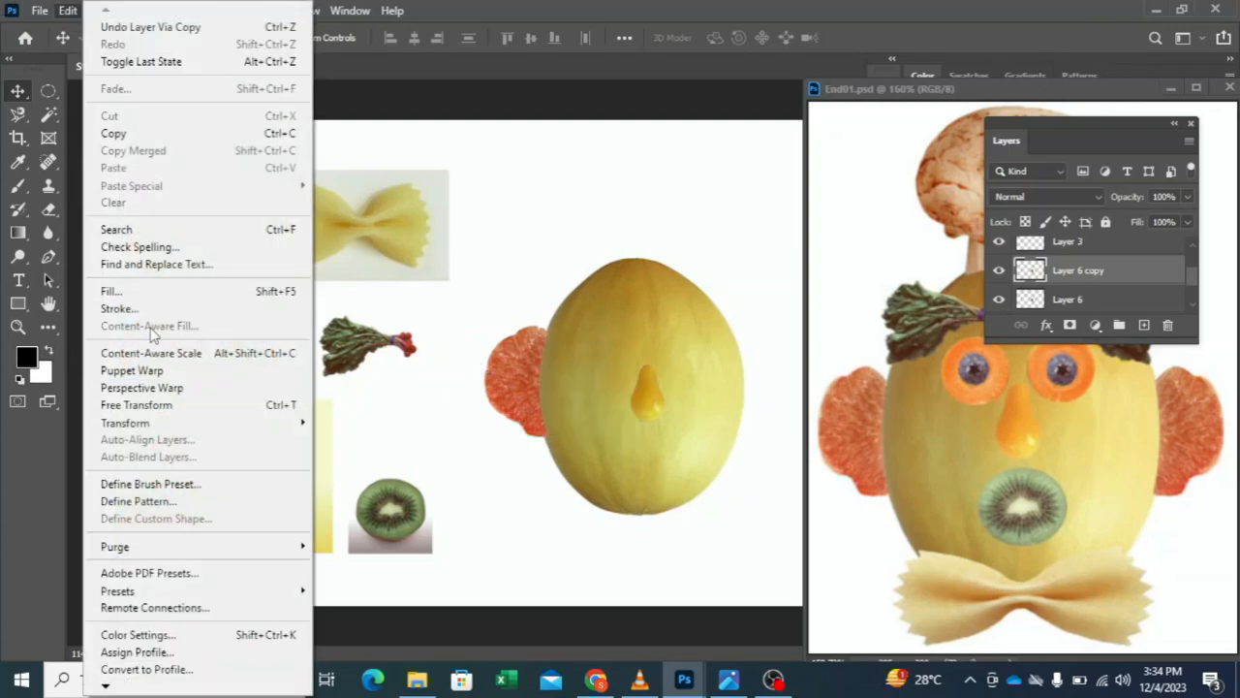
mouse_move(166, 426)
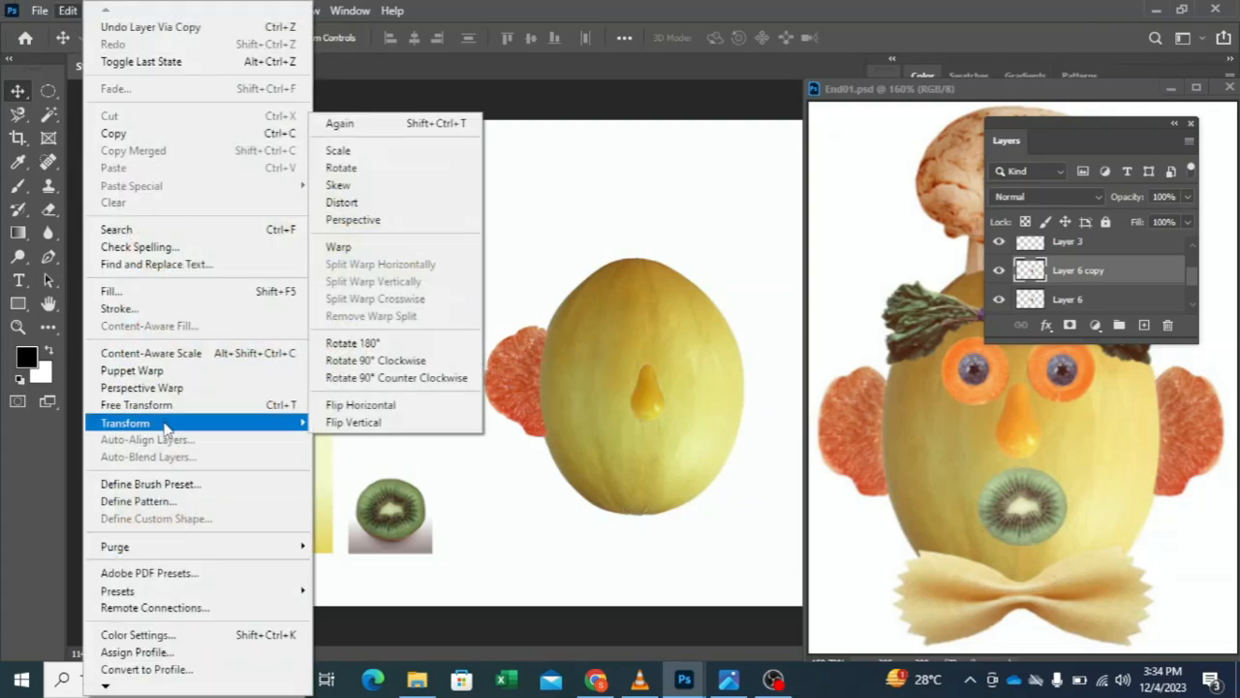
left_click(353, 343)
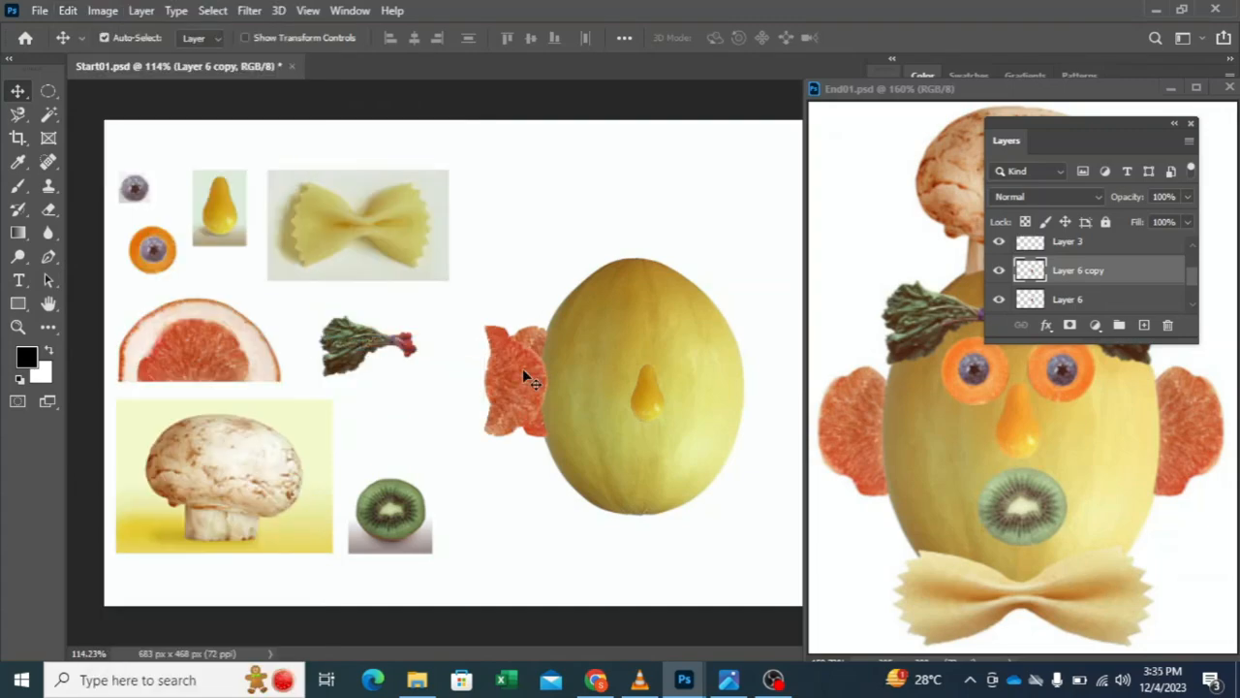
key("Delete")
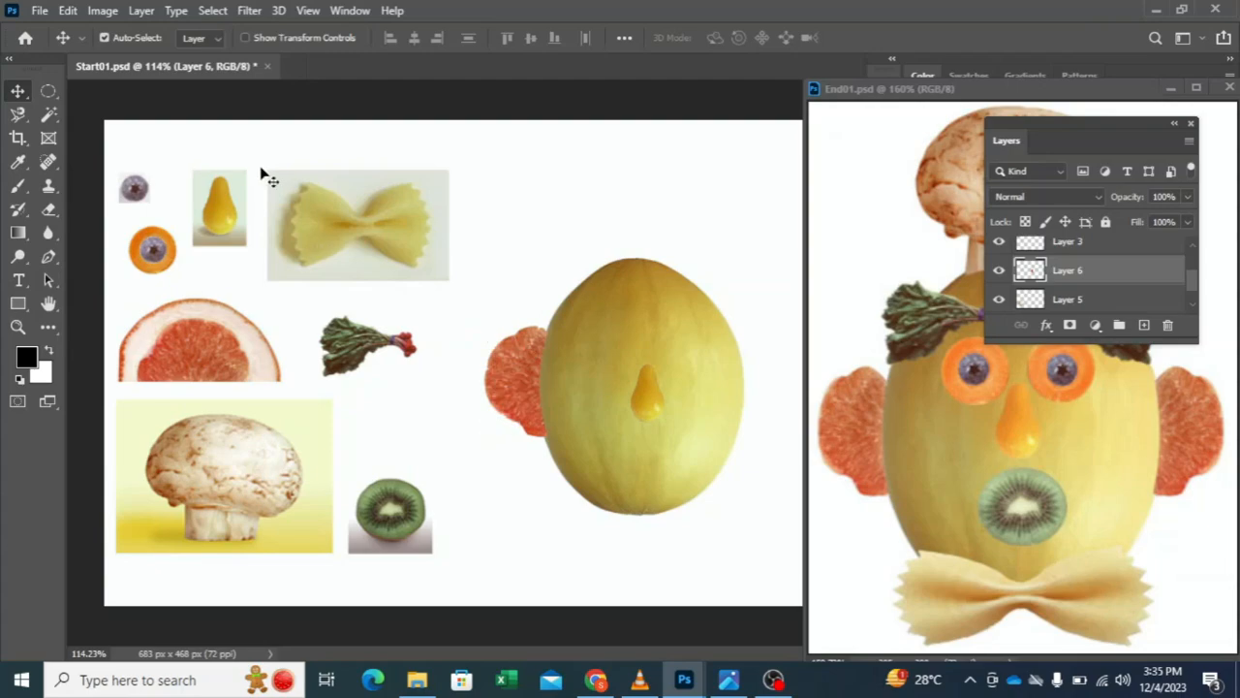
Step: Flip the grapefruit ear horizontally and move it against the melon's right side
left_click(68, 12)
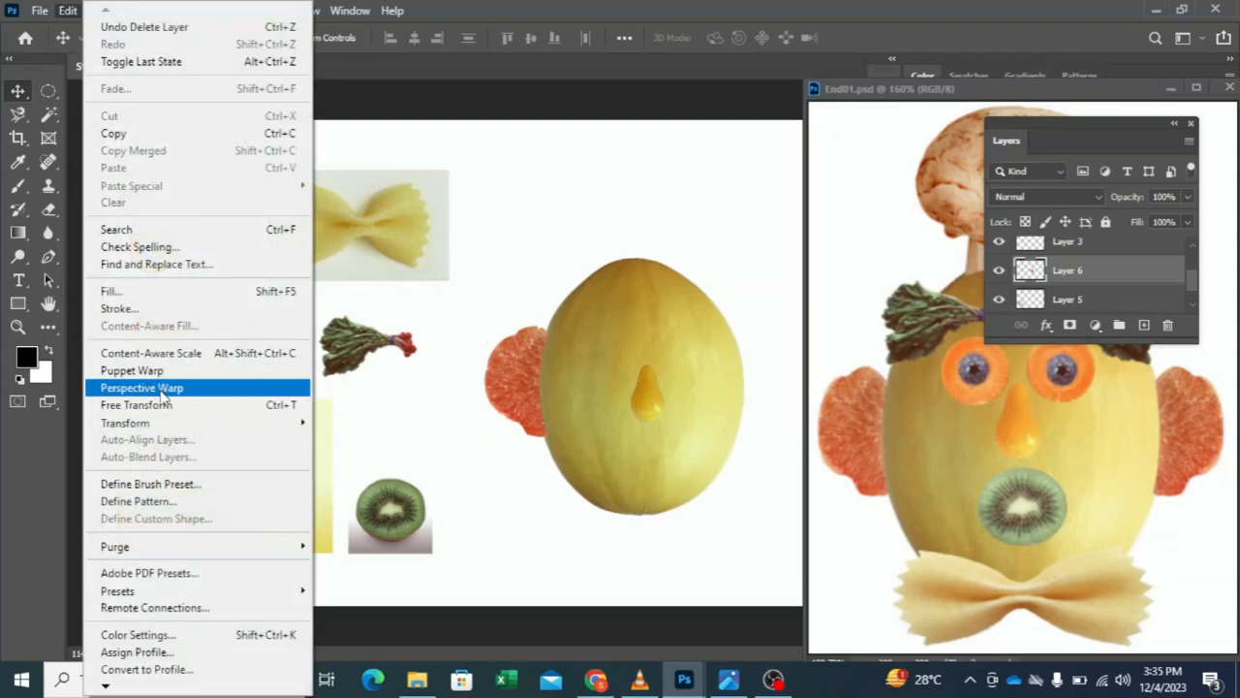
mouse_move(180, 423)
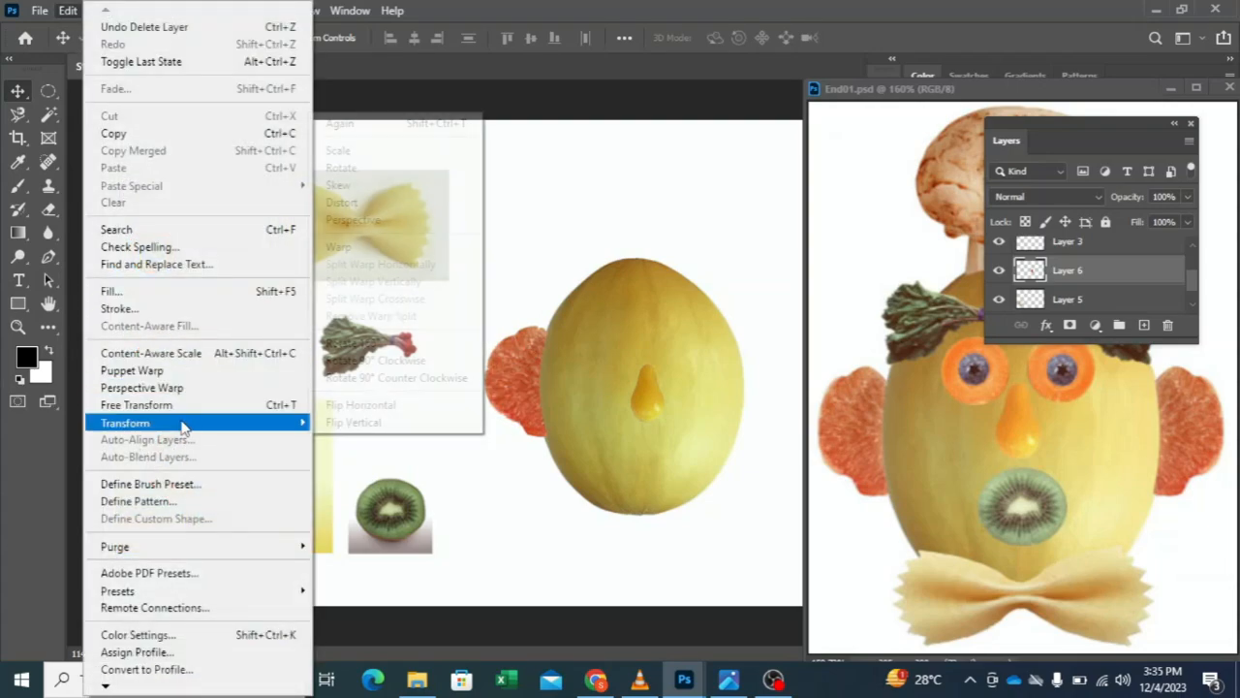
left_click(423, 410)
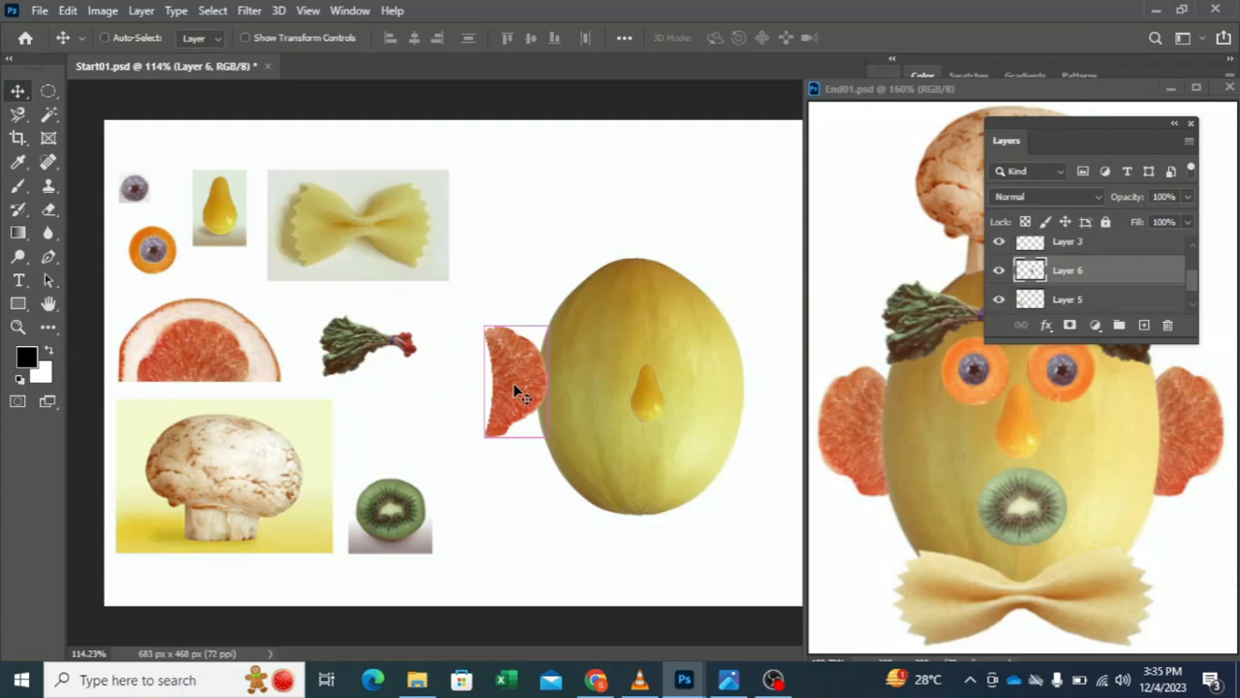
left_click_drag(513, 383, 762, 385)
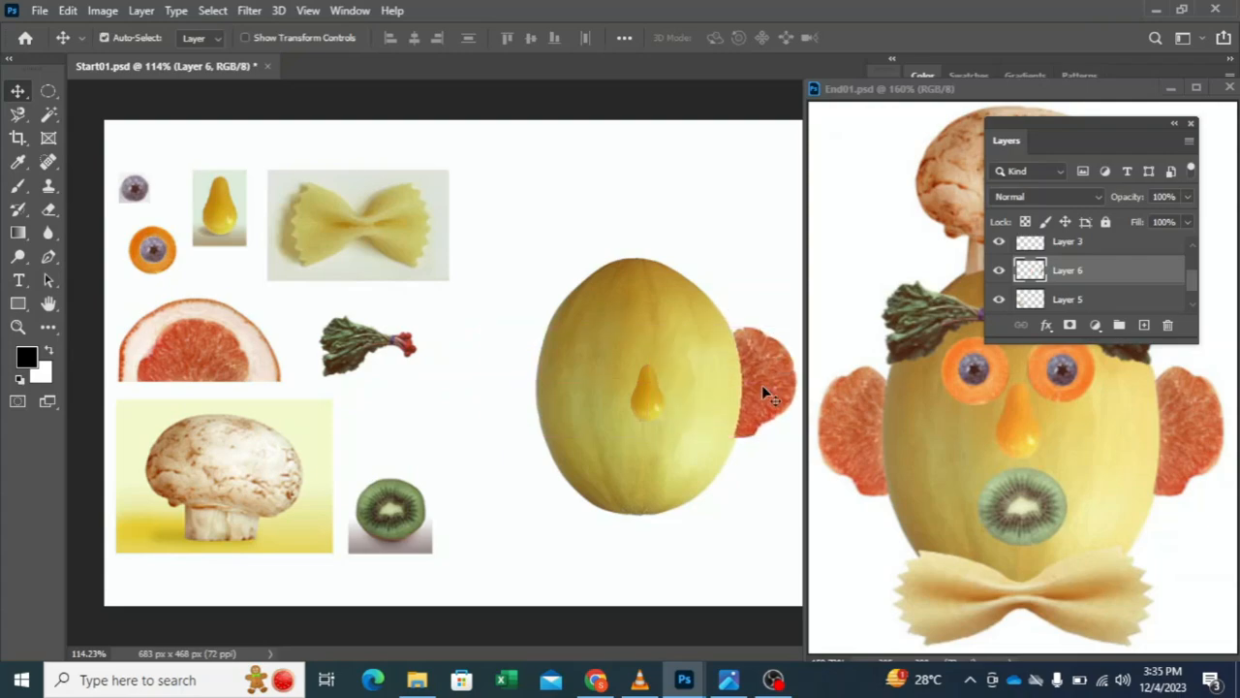
Step: Duplicate the grapefruit ear on Layer 6, flip the copy horizontally and place it against the melon's left side
left_click(1029, 300)
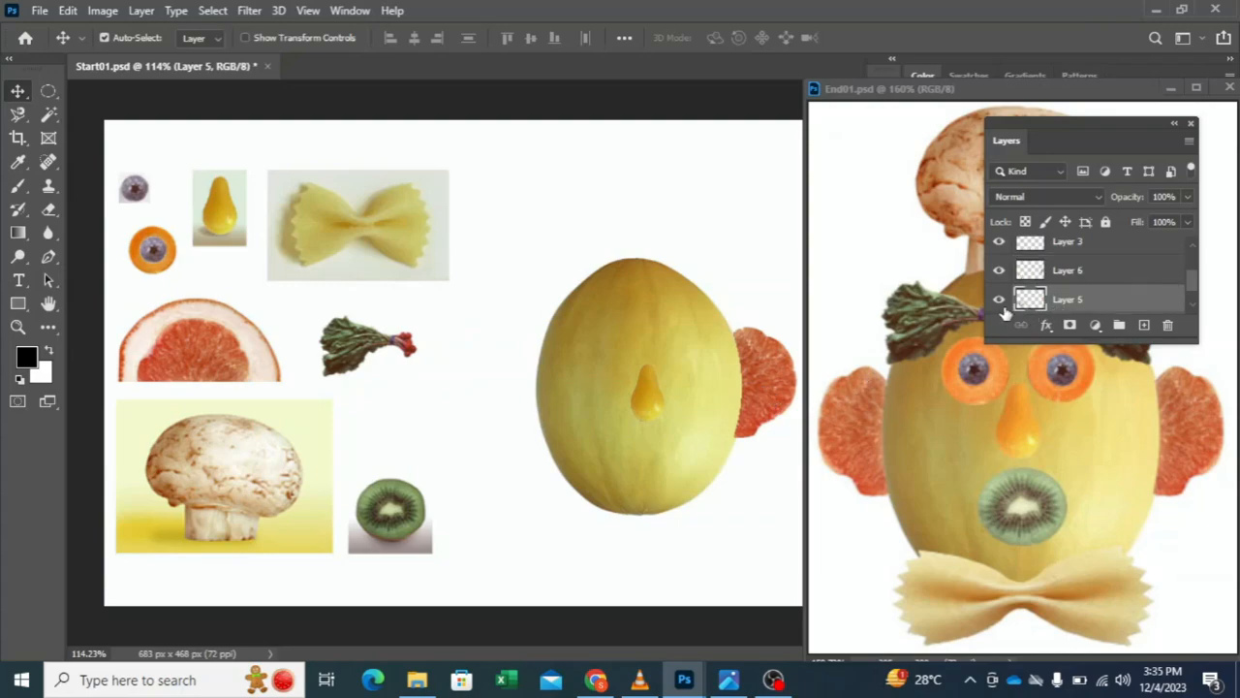
left_click(1086, 273)
key("ctrl")
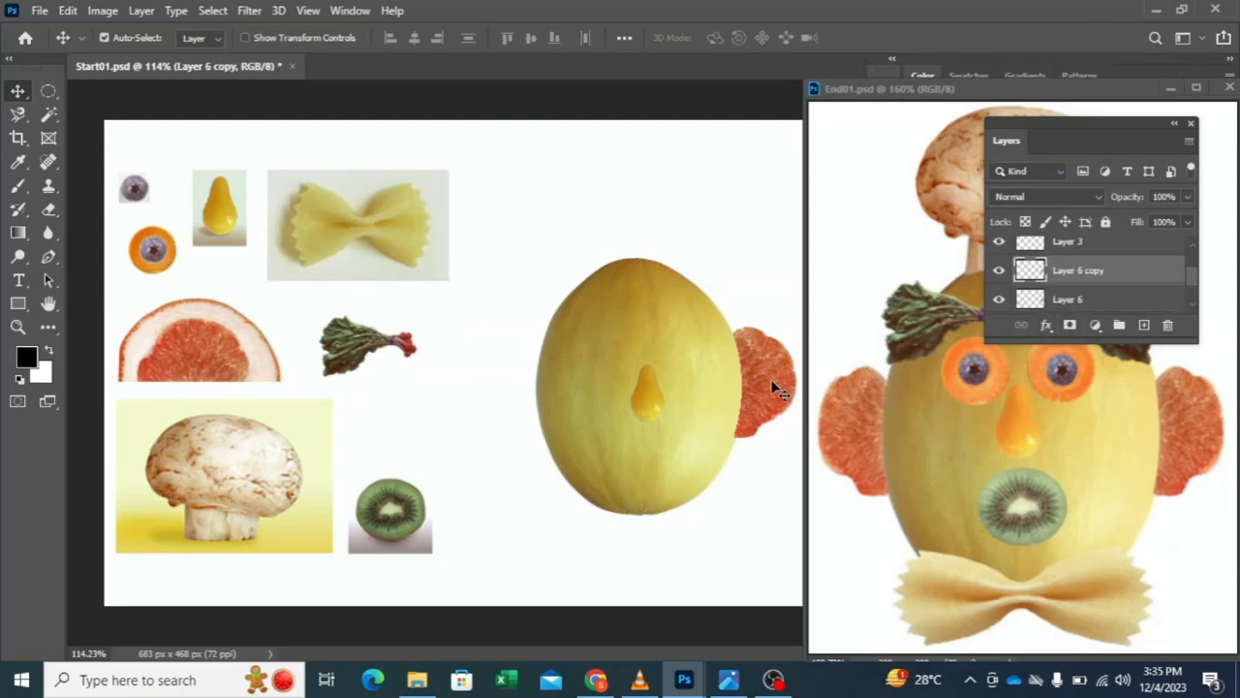
left_click(67, 11)
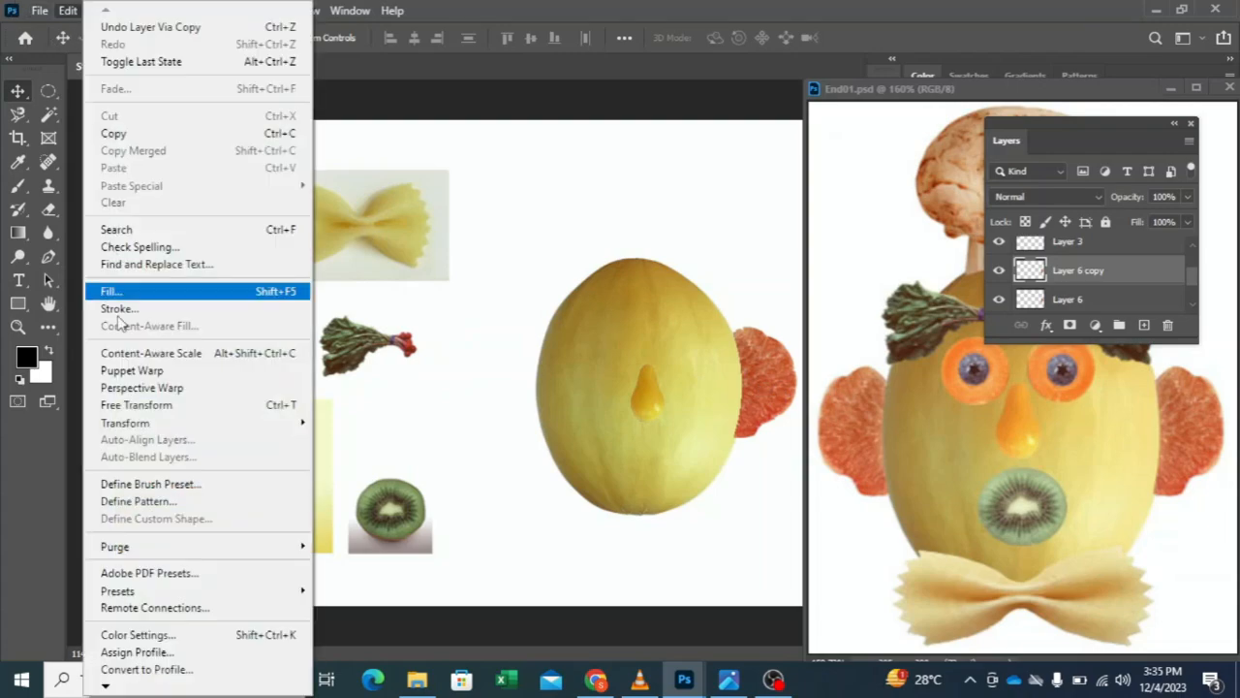
mouse_move(300, 423)
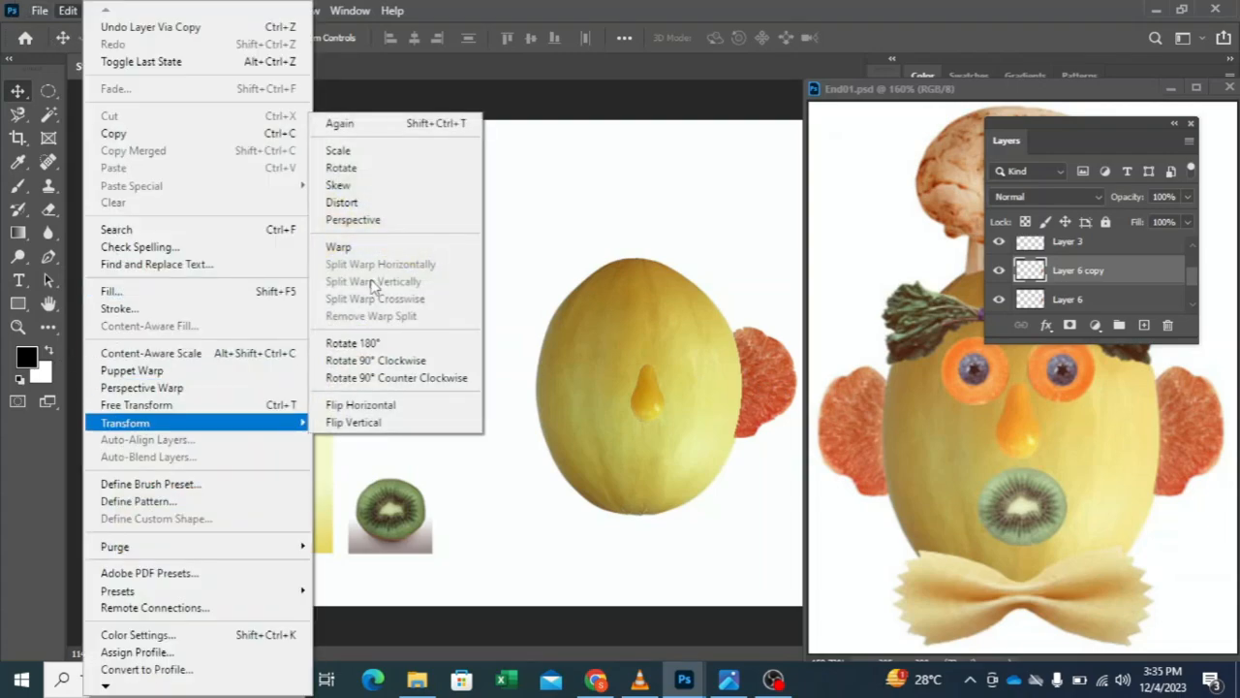
left_click(368, 405)
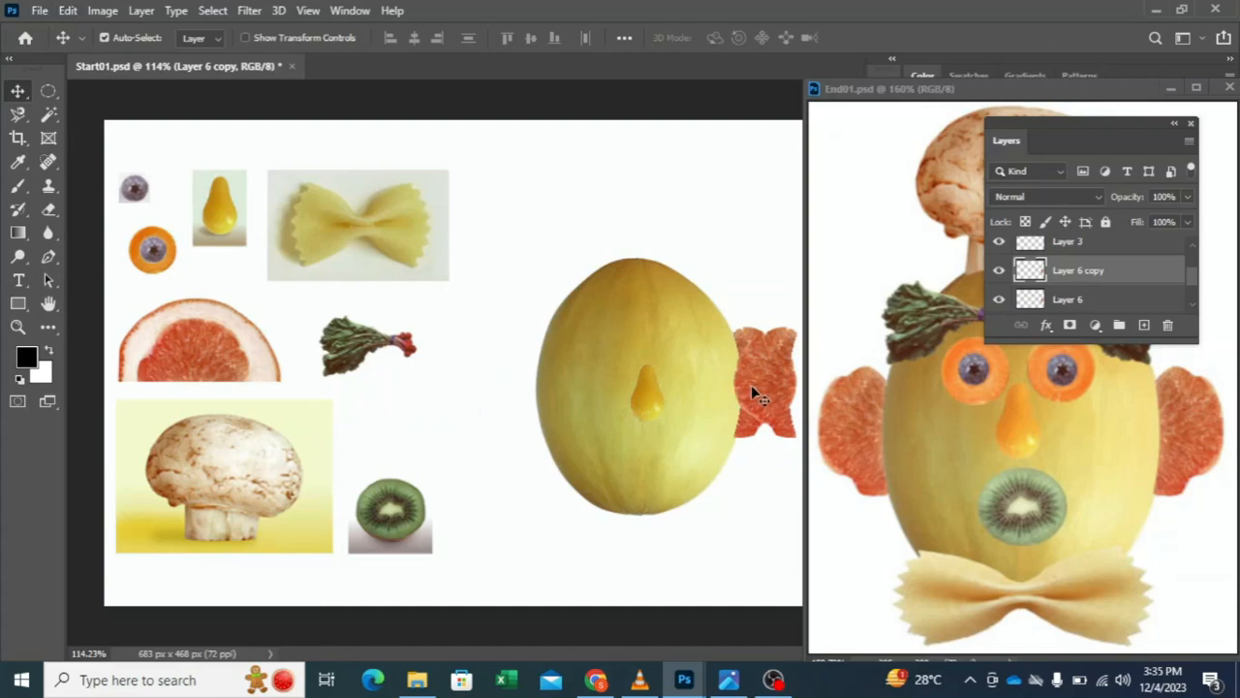
left_click_drag(751, 385, 500, 391)
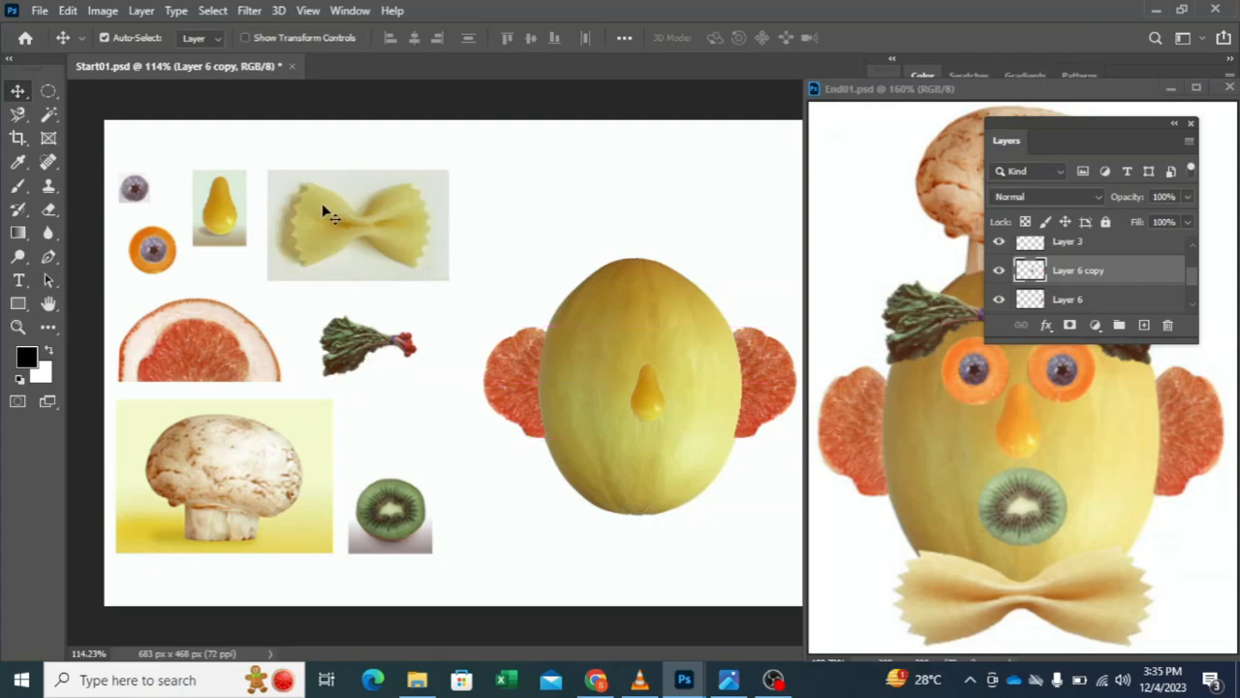
left_click(766, 382)
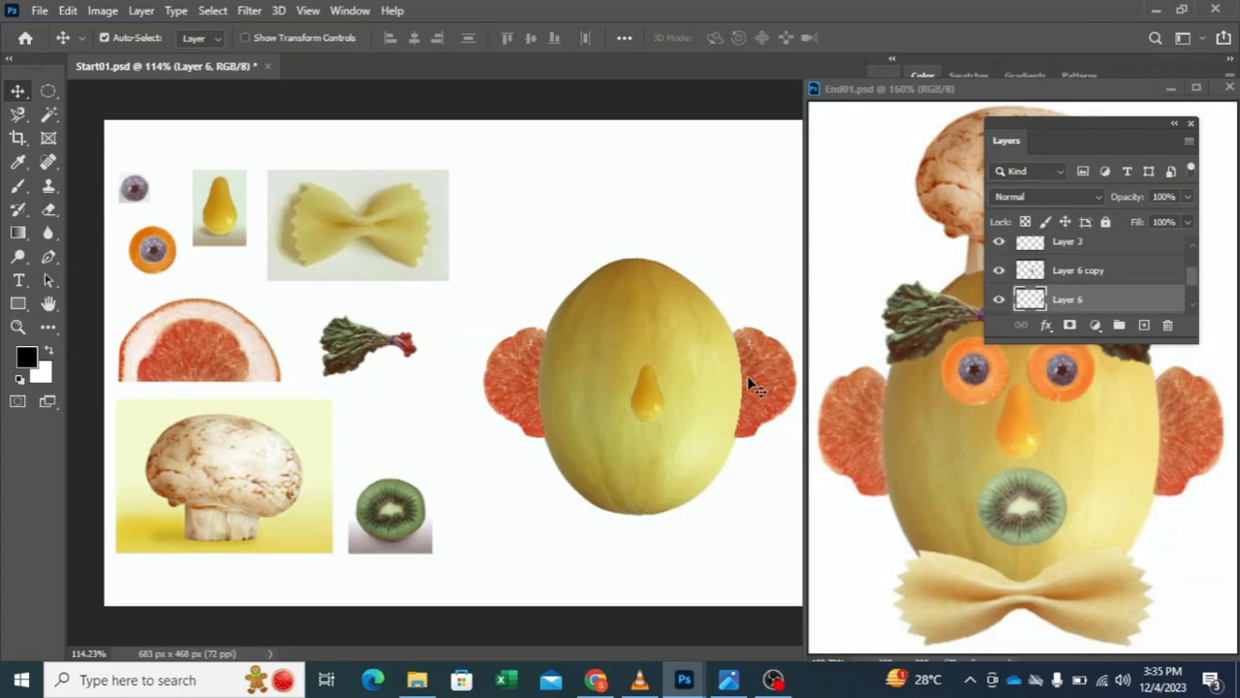
Step: Enlarge the pear nose slightly with Free Transform and center it on the melon
left_click_drag(649, 400, 641, 395)
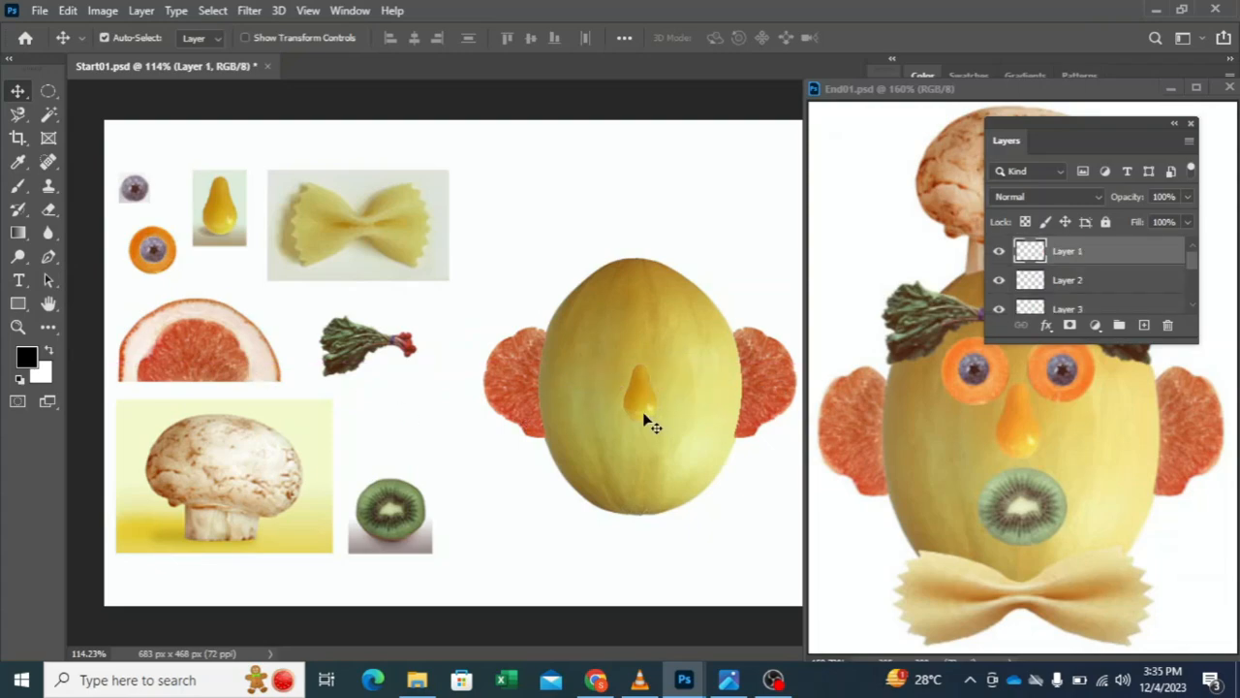
key("ctrl+t")
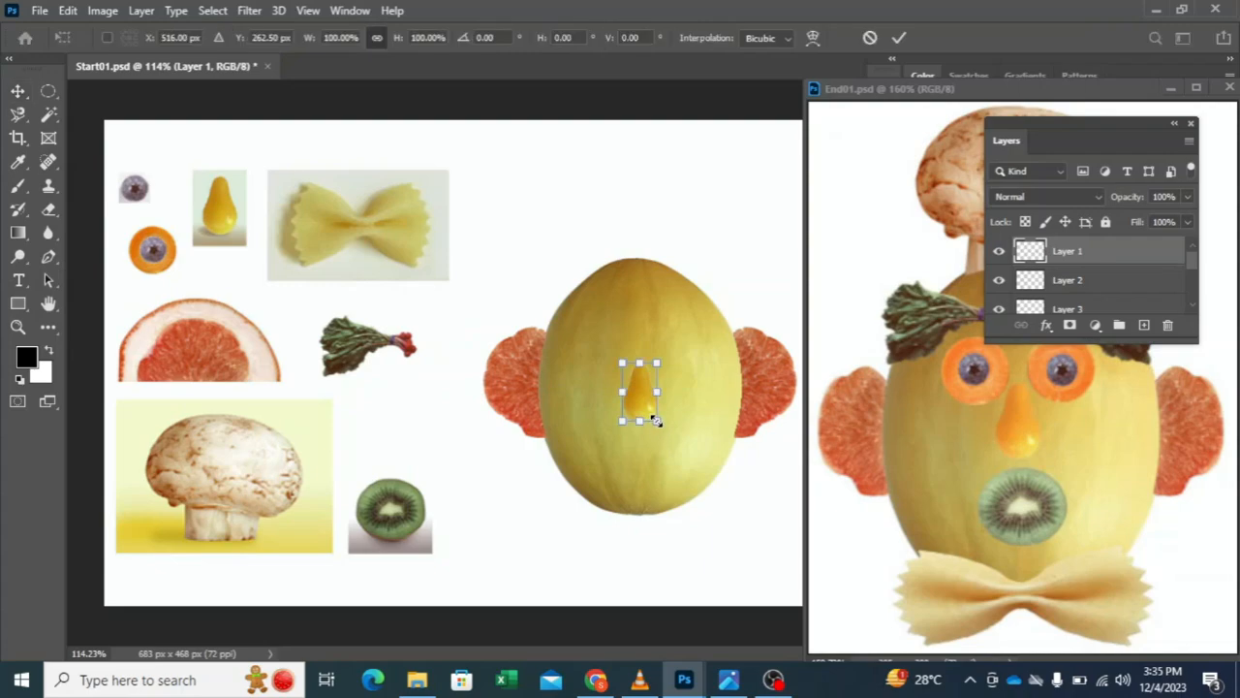
mouse_move(656, 424)
left_mouse_down()
mouse_move(664, 435)
mouse_move(645, 416)
left_mouse_up()
left_click(899, 39)
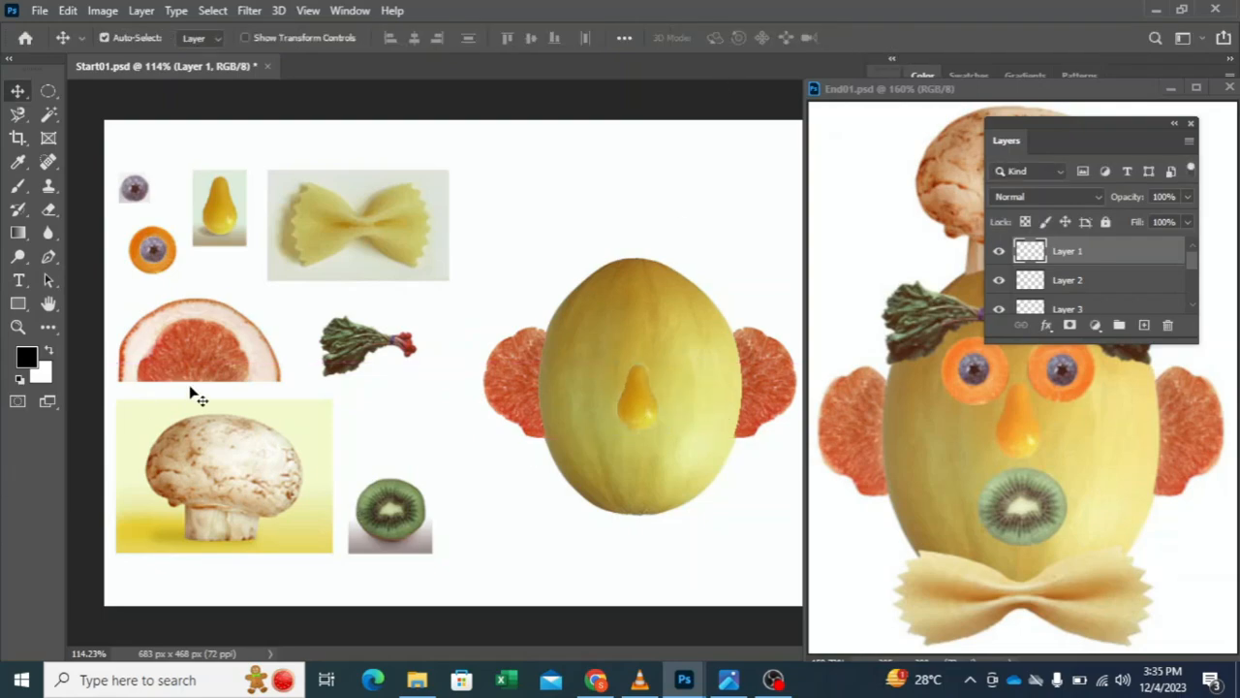
left_click_drag(645, 398, 651, 400)
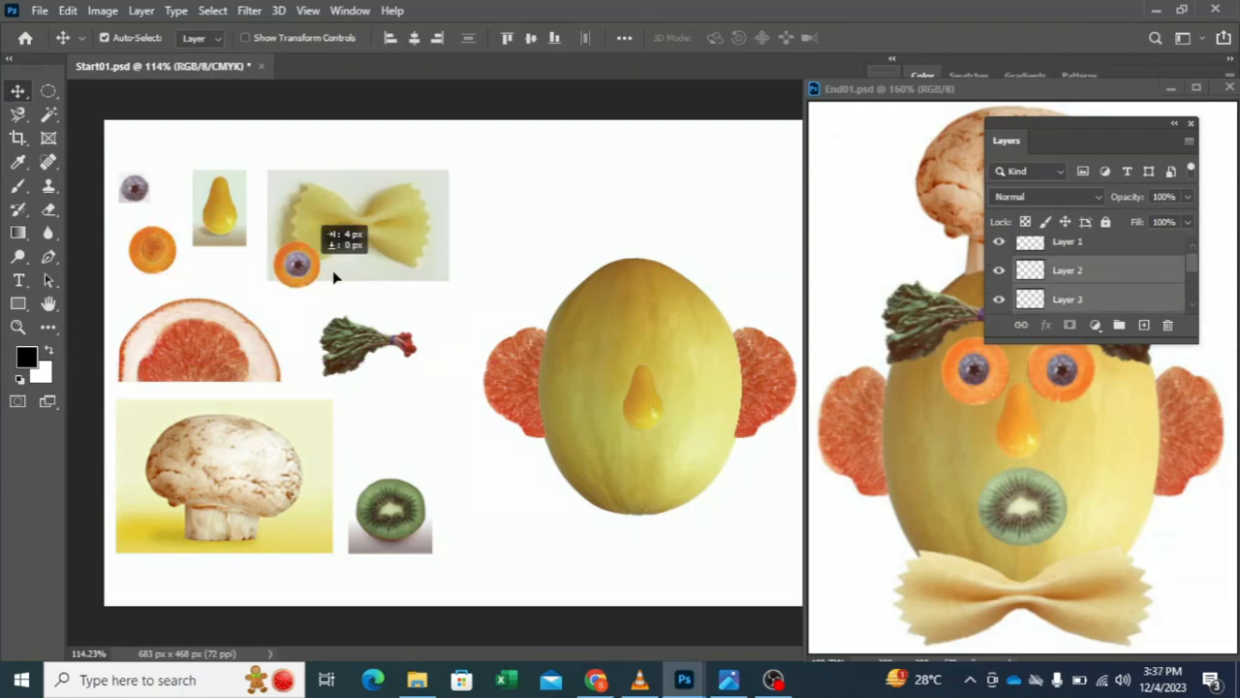
Step: Move the blueberry and carrot slice layers together onto the melon as the left eye, beside the pear nose
left_click_drag(333, 277, 631, 366)
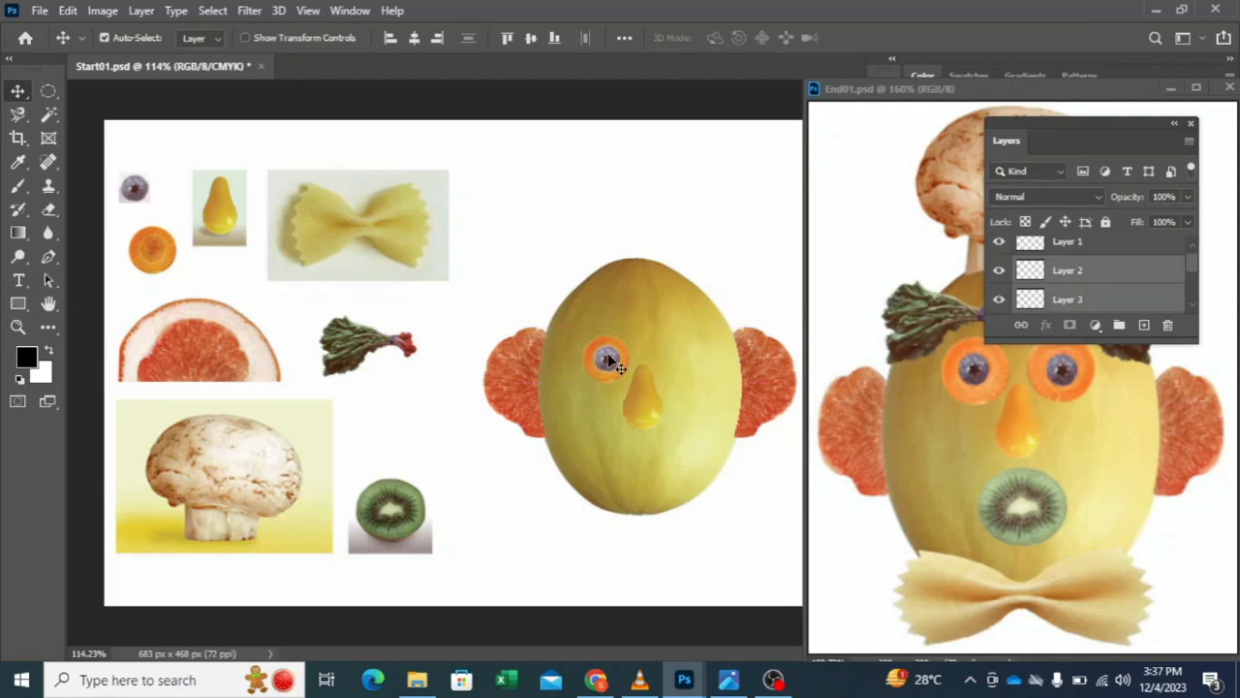
Step: Adjust the blueberry and carrot eye, duplicate it, and place the copy on the other side of the pear nose
left_click_drag(621, 356, 613, 356)
mouse_move(614, 366)
left_mouse_down()
mouse_move(709, 362)
mouse_move(705, 384)
mouse_move(593, 359)
mouse_move(607, 365)
left_mouse_up()
left_click(498, 566)
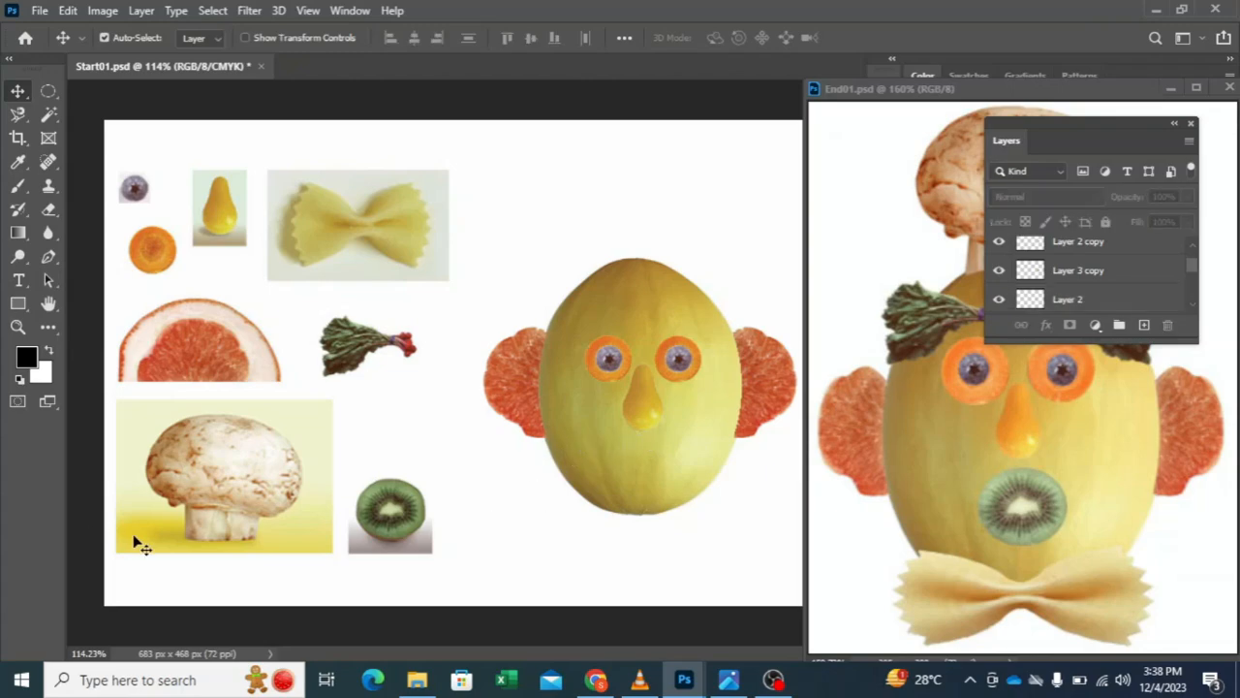
mouse_move(411, 522)
left_mouse_down()
mouse_move(475, 494)
mouse_move(443, 553)
mouse_move(396, 534)
left_mouse_up()
mouse_move(213, 496)
left_mouse_down()
mouse_move(274, 460)
mouse_move(214, 504)
left_mouse_up()
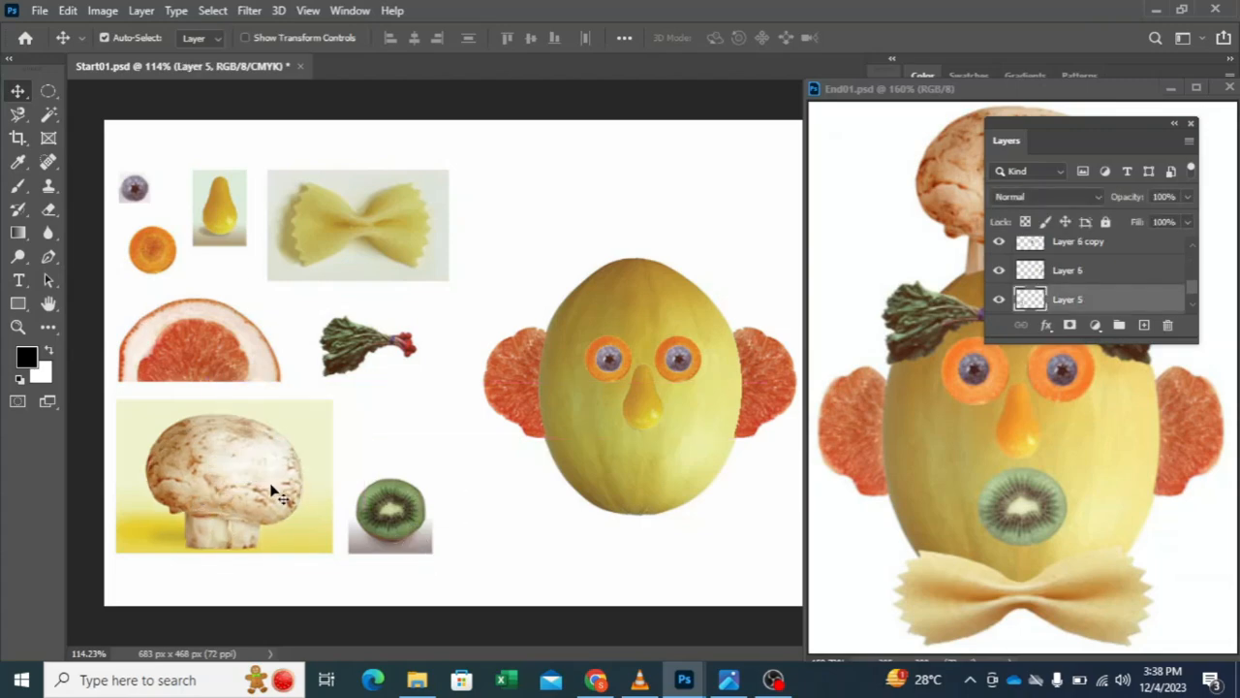
left_click_drag(383, 528, 407, 565)
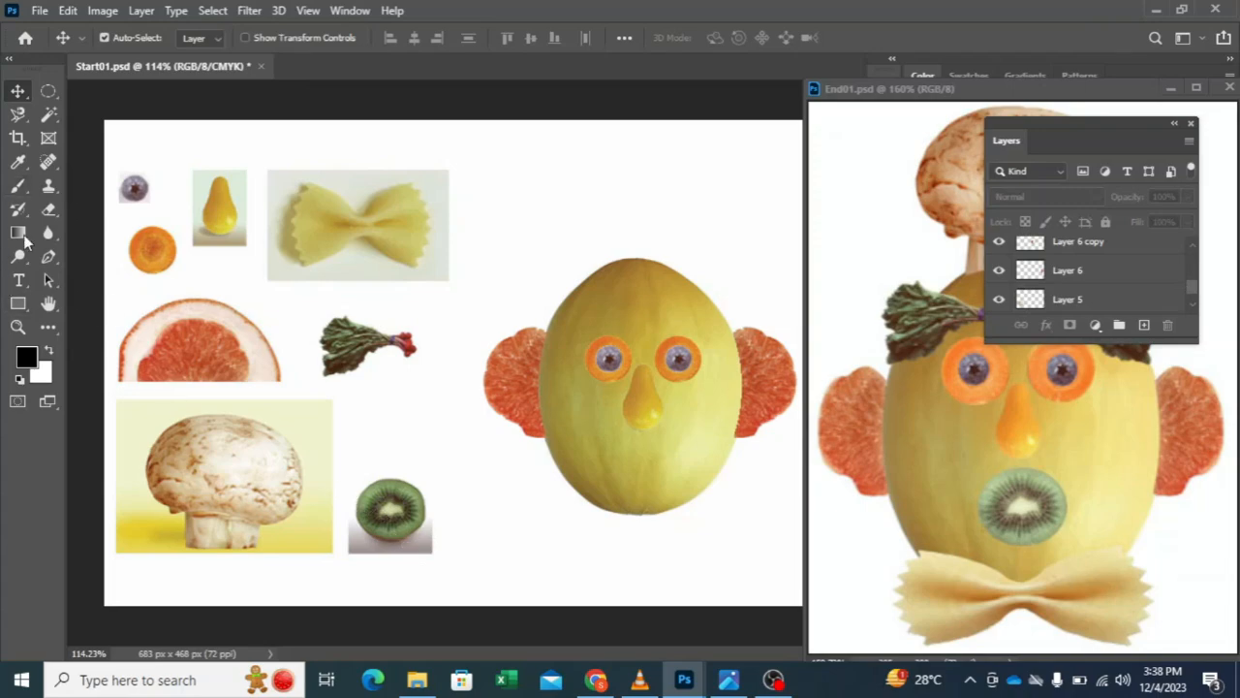
Step: Make the Background layer active with the Magic Wand tool ready for selecting the kiwi slice
left_click(48, 115)
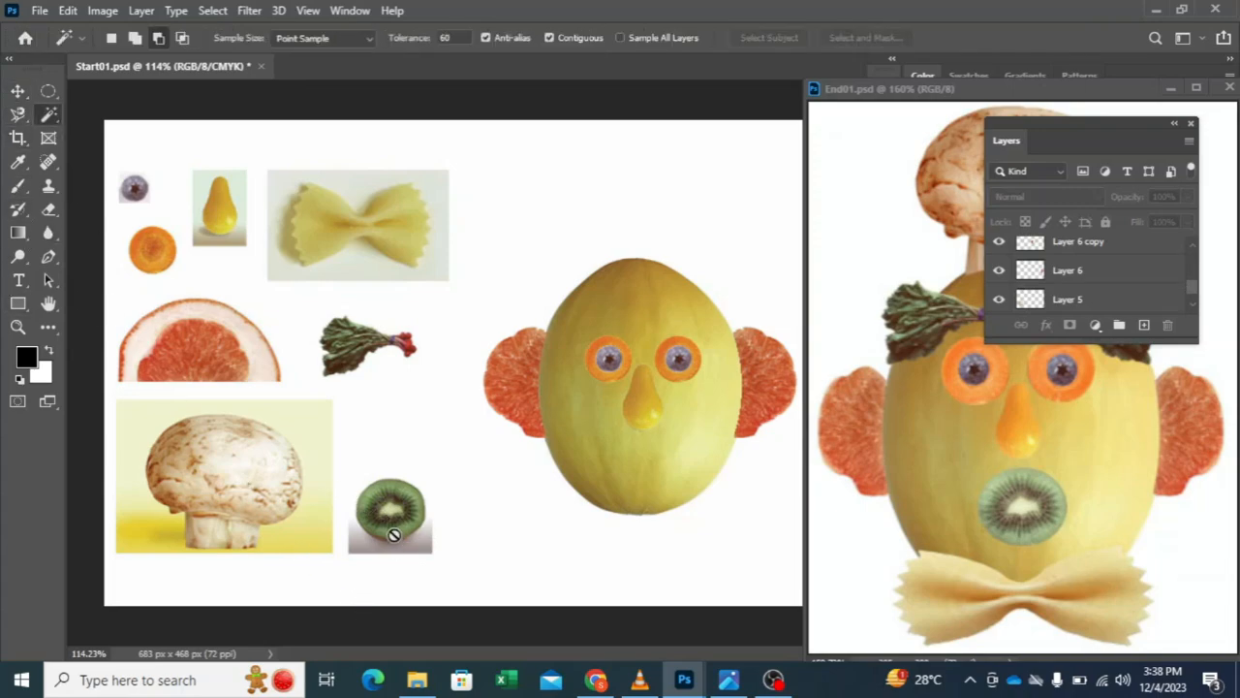
scroll(1082, 291, "down", 1)
left_click(1075, 299)
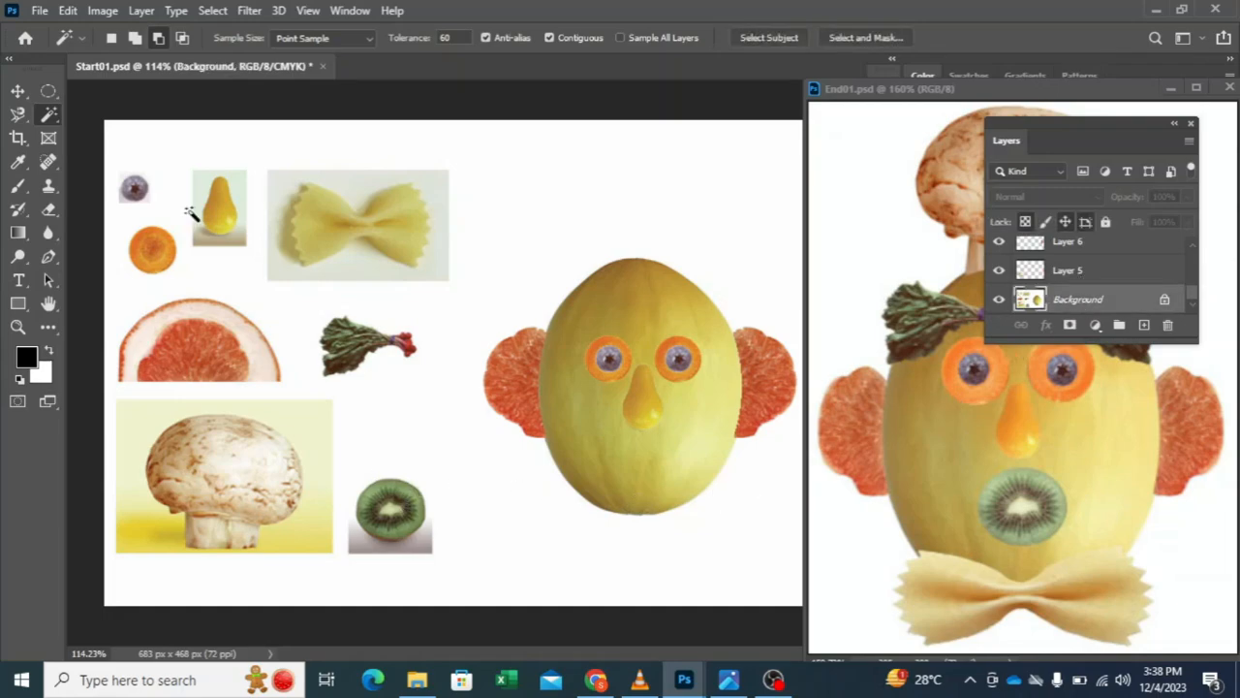
left_click(19, 92)
left_click_drag(404, 516, 472, 492)
left_click(49, 115)
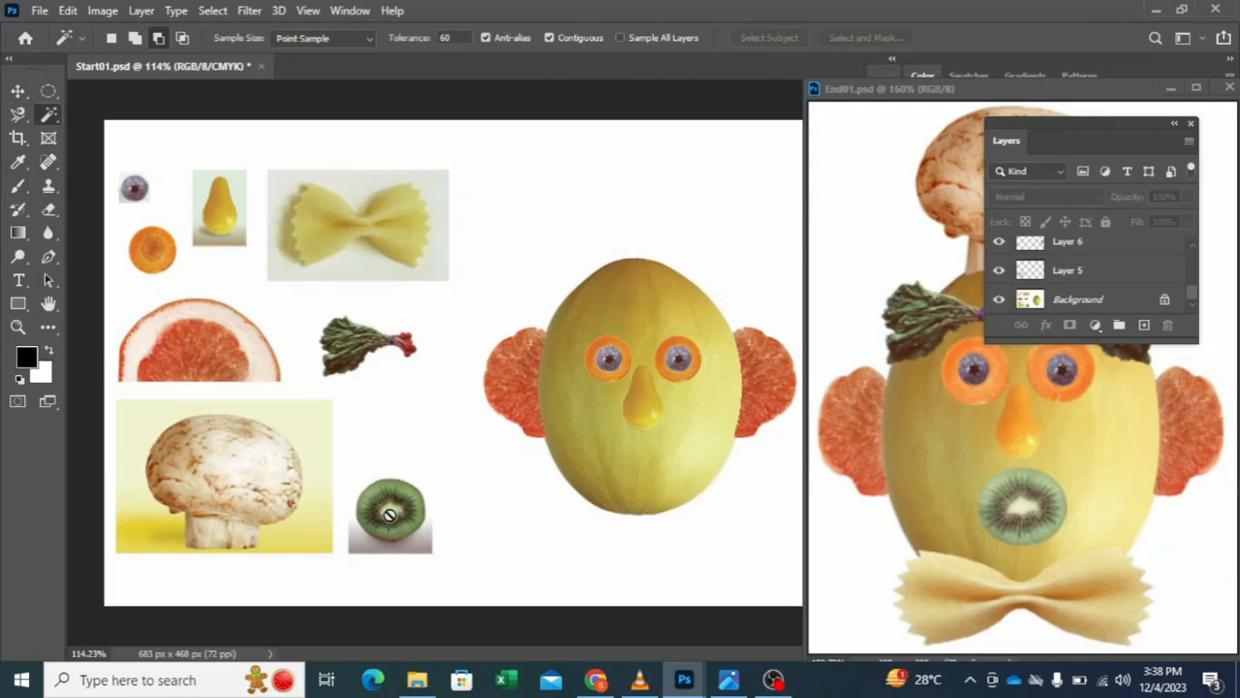
left_click(1088, 302)
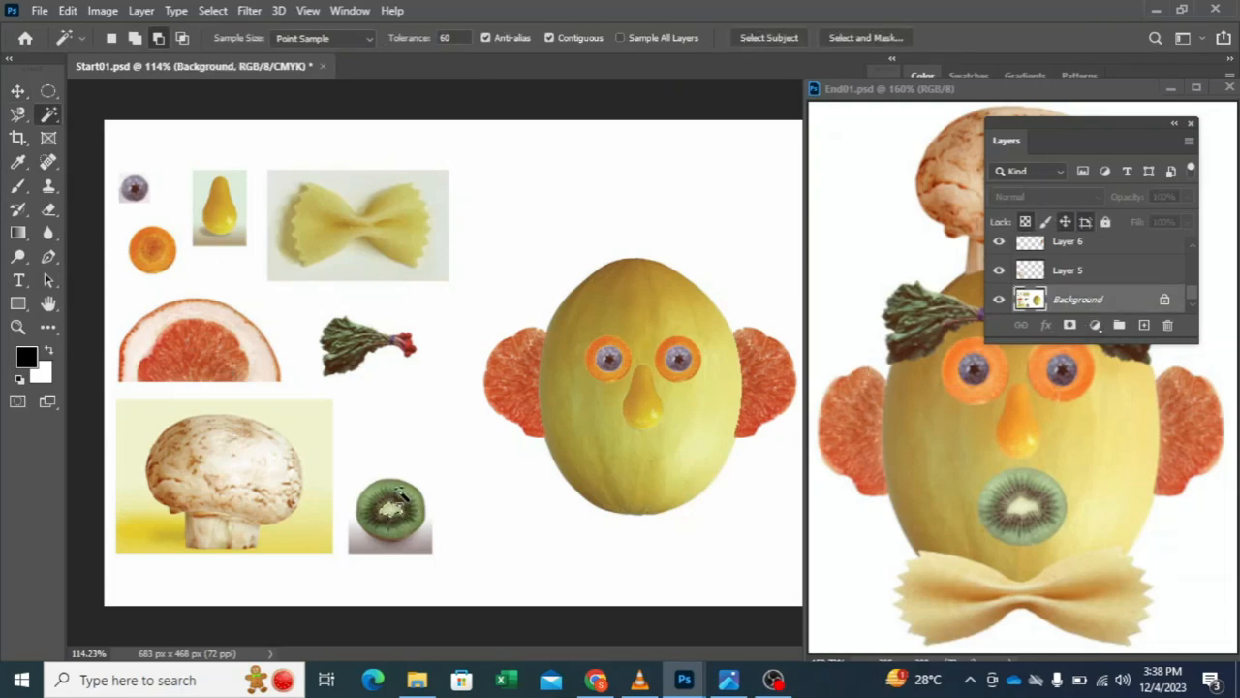
Step: Try to select the kiwi slice with the Magic Wand at tolerance 60, adding and subtracting areas, and discard the selection
left_click(135, 38)
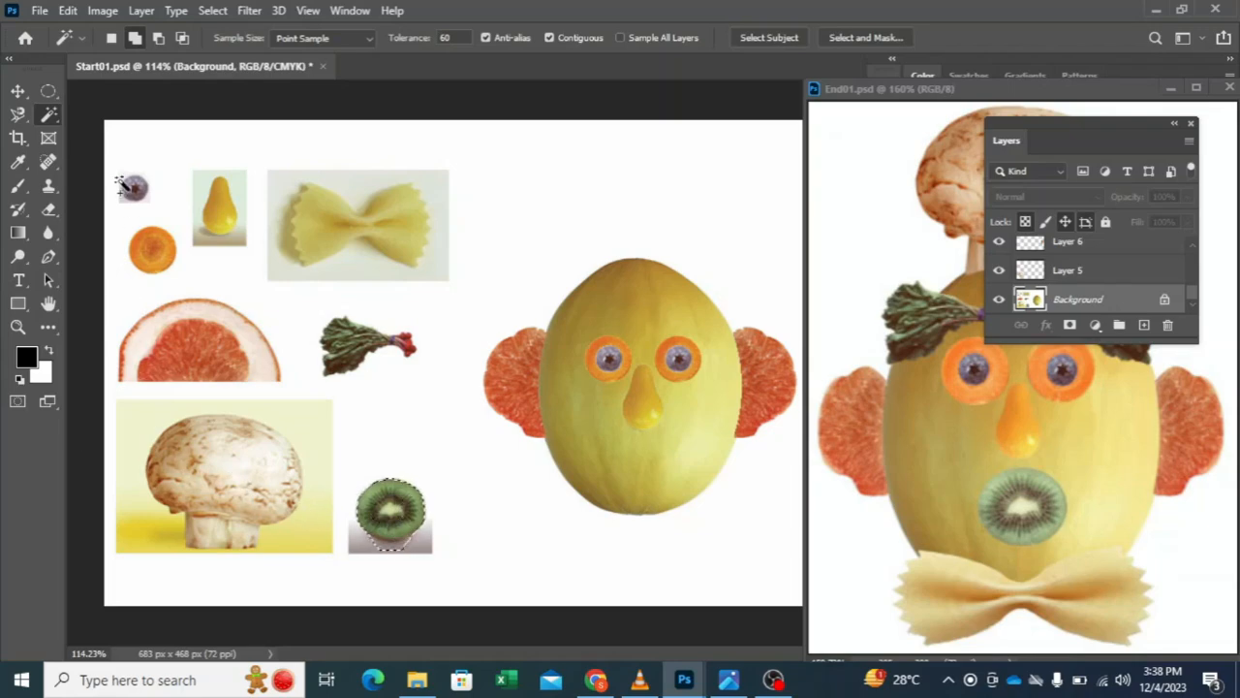
left_click(158, 38)
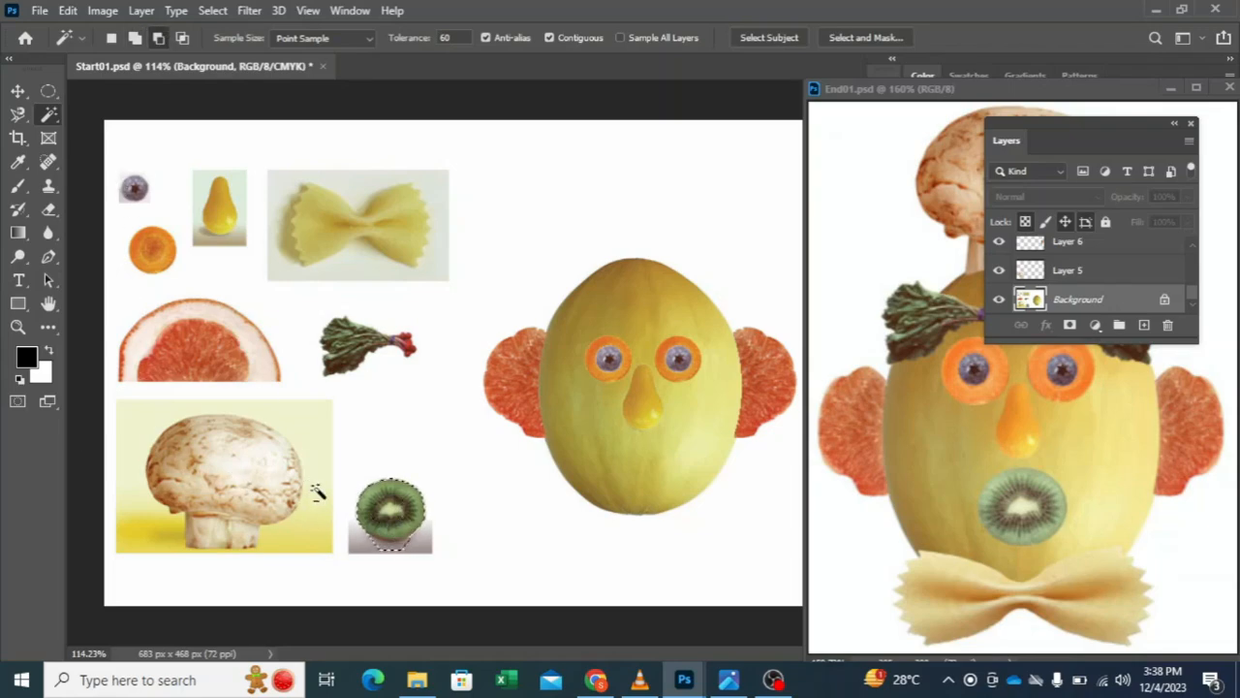
left_click(392, 549)
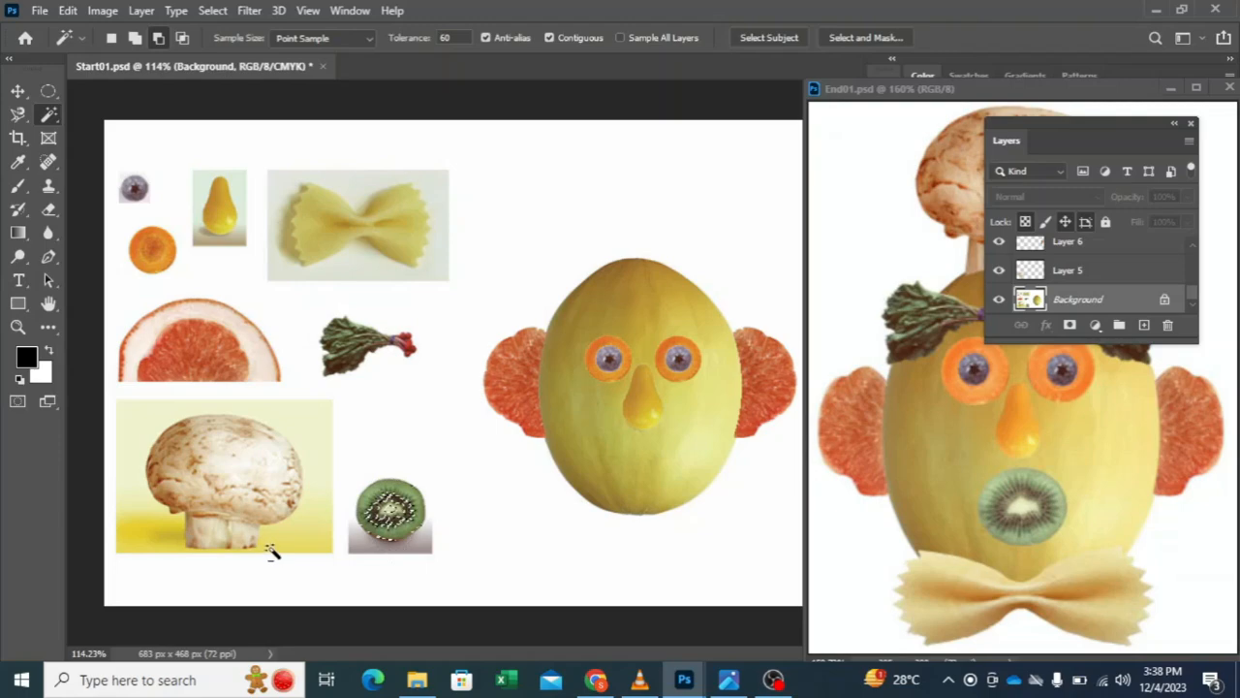
left_click(110, 38)
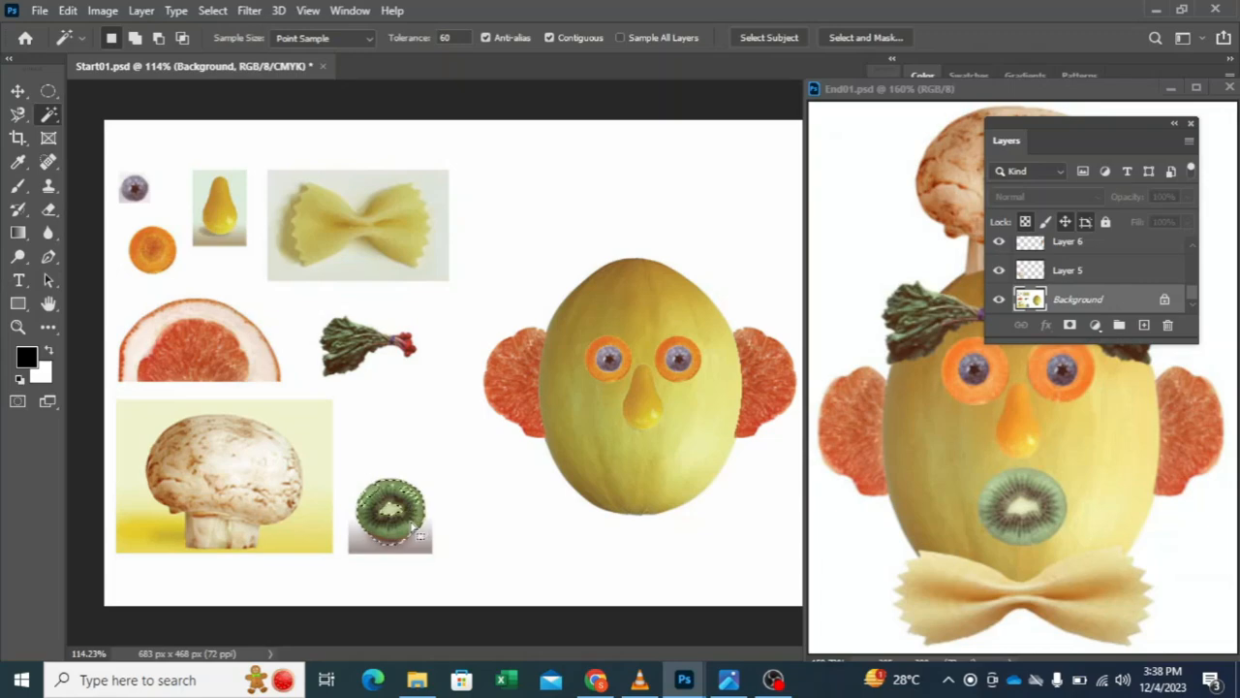
left_click(135, 37)
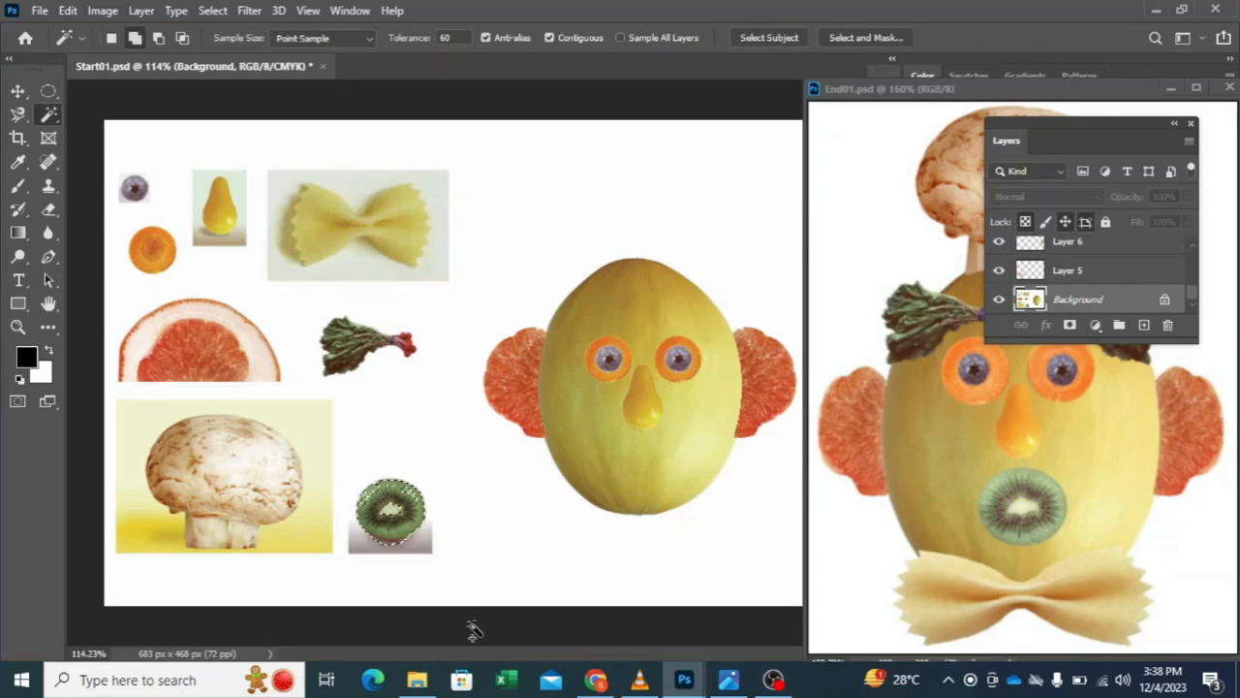
left_click(18, 90)
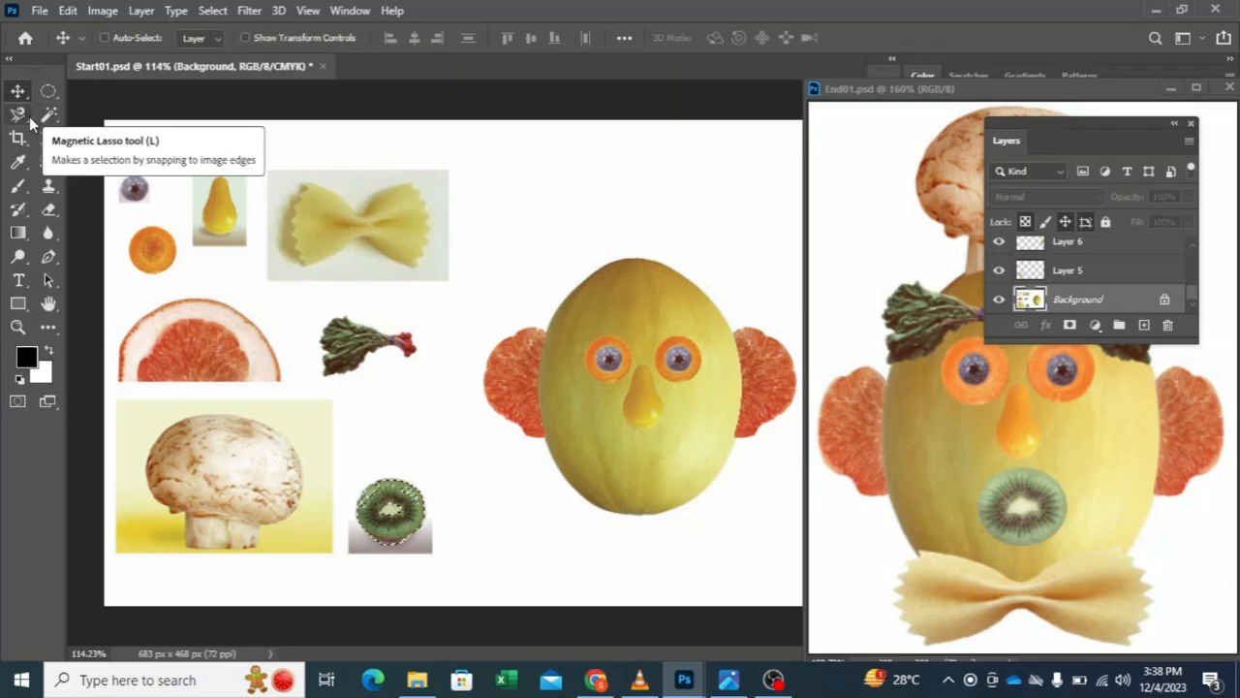
key("ctrl+d")
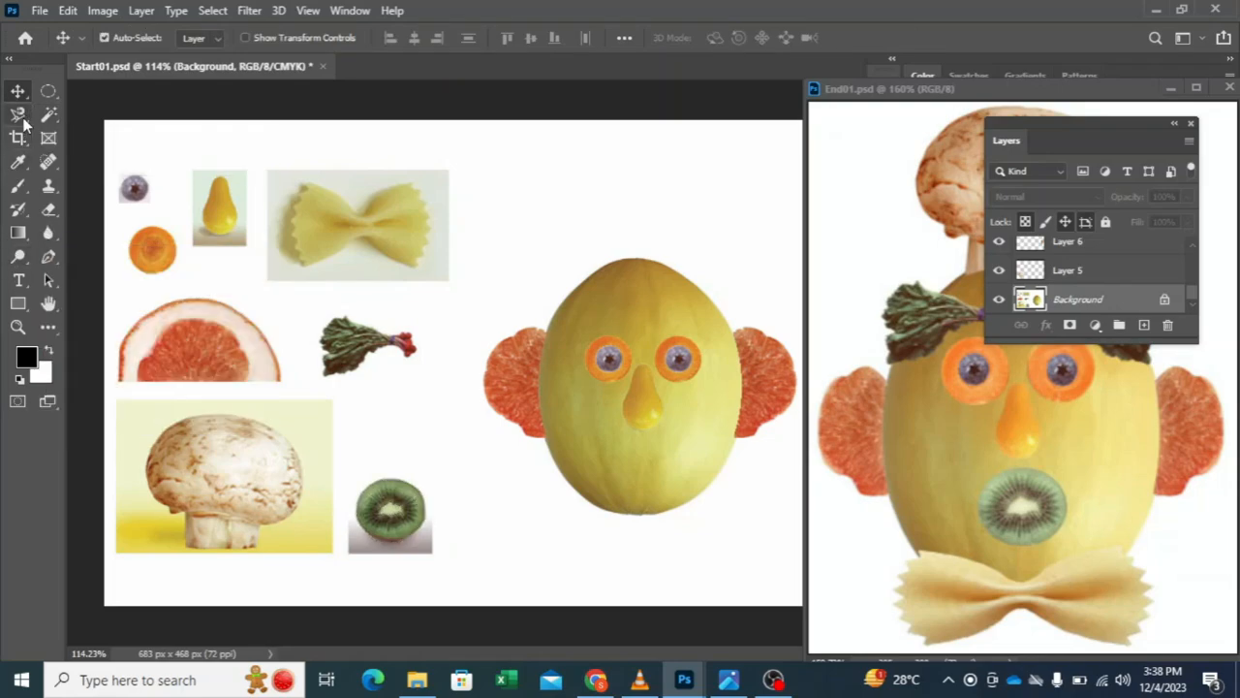
Step: Select the kiwi slice by drawing an elliptical marquee around it and subtracting the surrounding background with the Magic Wand at tolerance 60
left_click(20, 115)
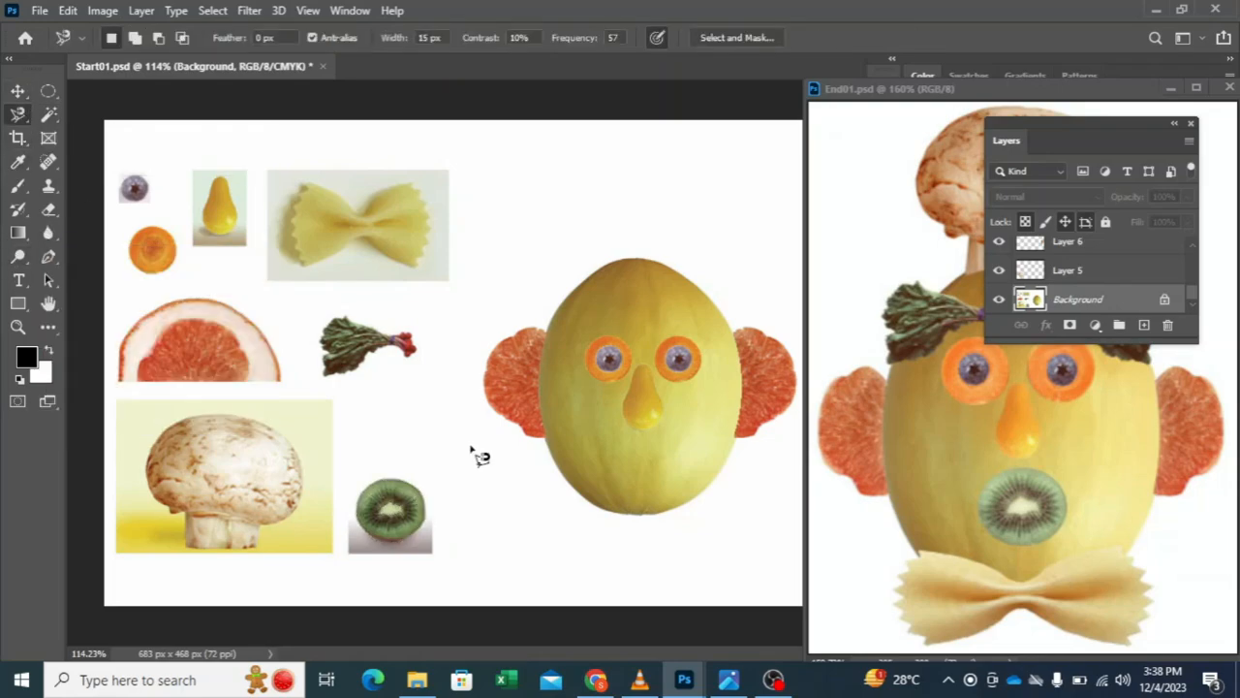
left_click(47, 90)
left_click_drag(346, 470, 448, 554)
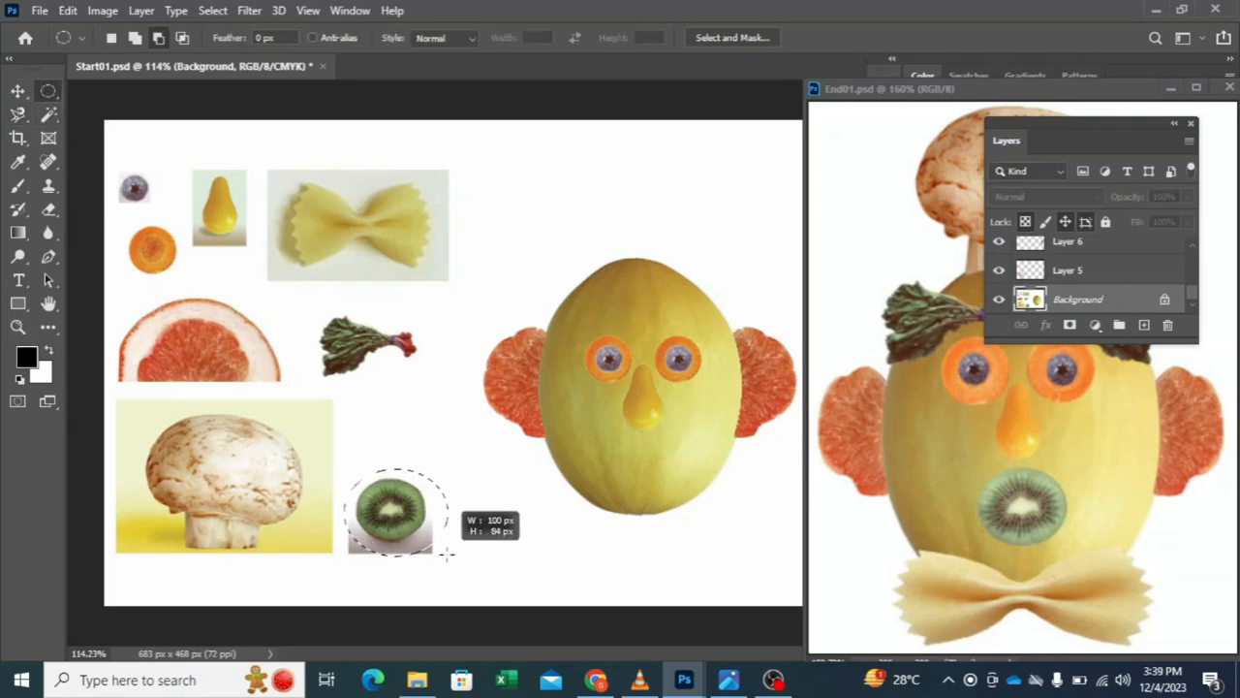
left_click(49, 114)
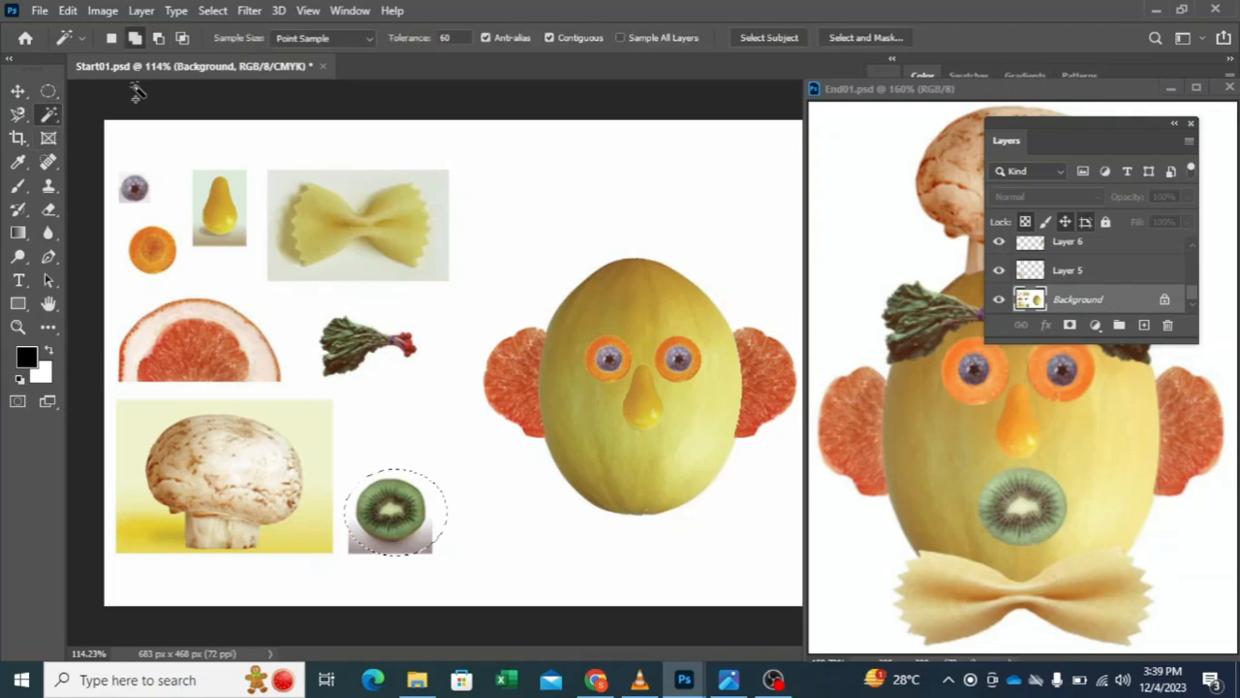
left_click(158, 38)
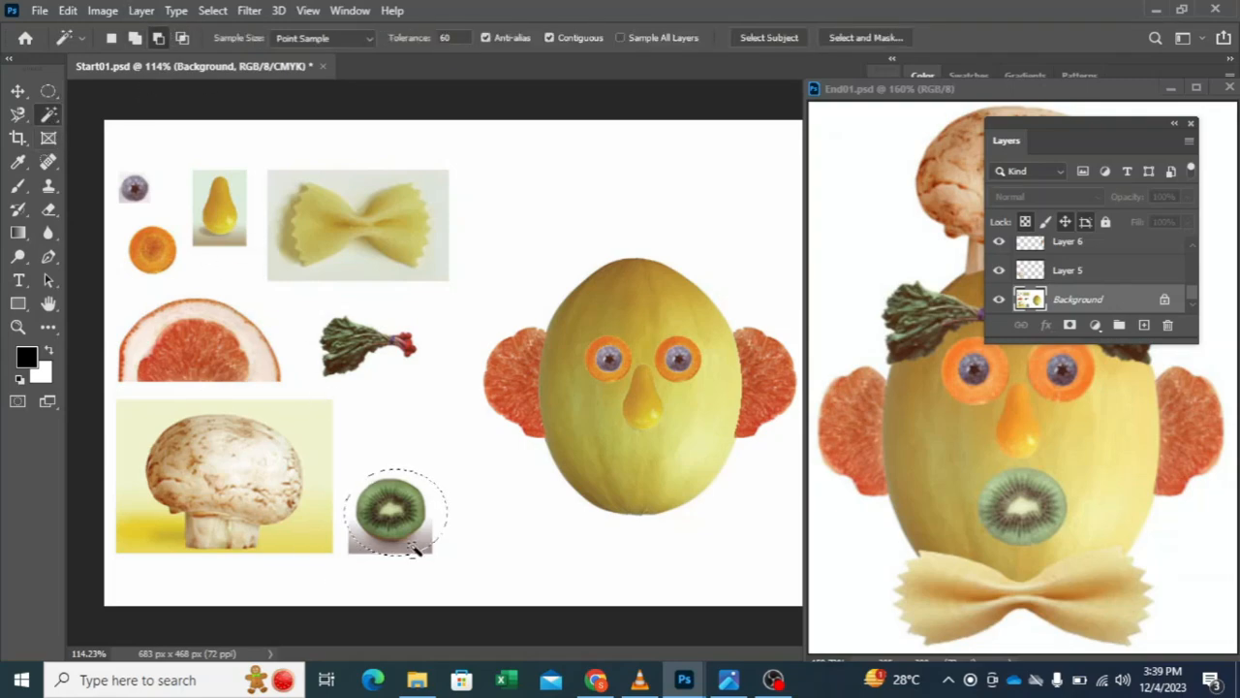
left_click(438, 518)
left_click(17, 90)
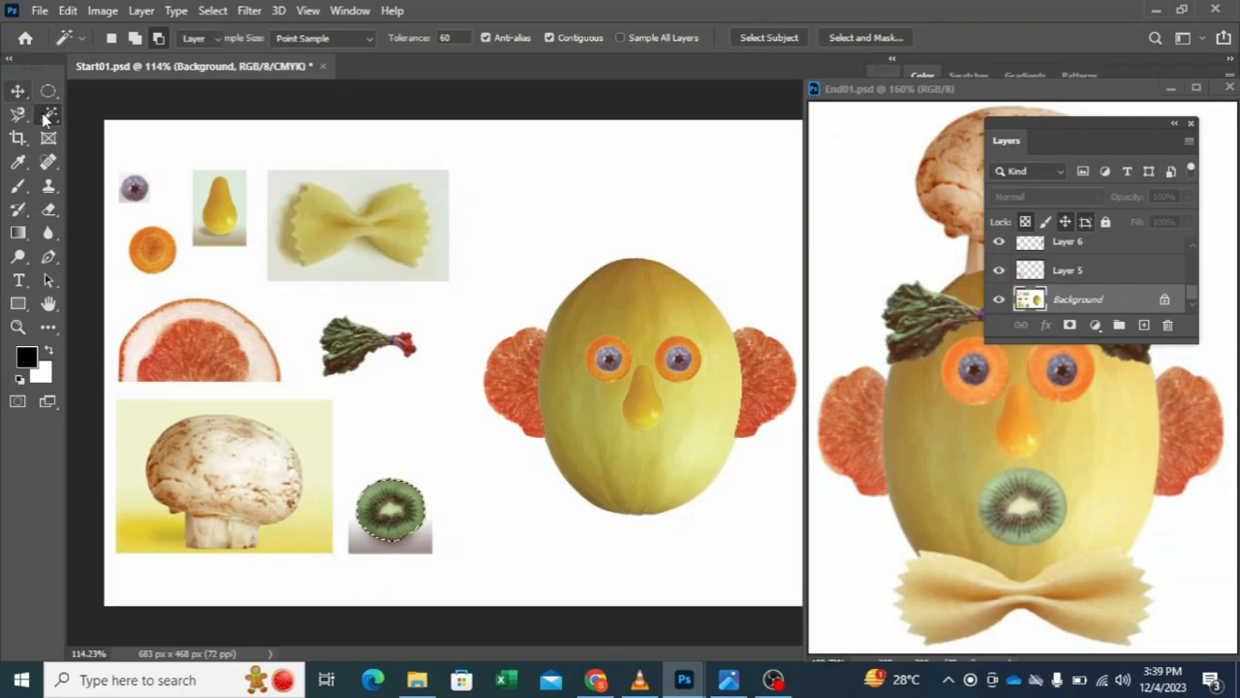
Step: Copy the selected kiwi slice to a new layer, scale it to 84.42% and place it below the pear nose as the mouth
left_click_drag(384, 513, 448, 523)
key("ctrl+z")
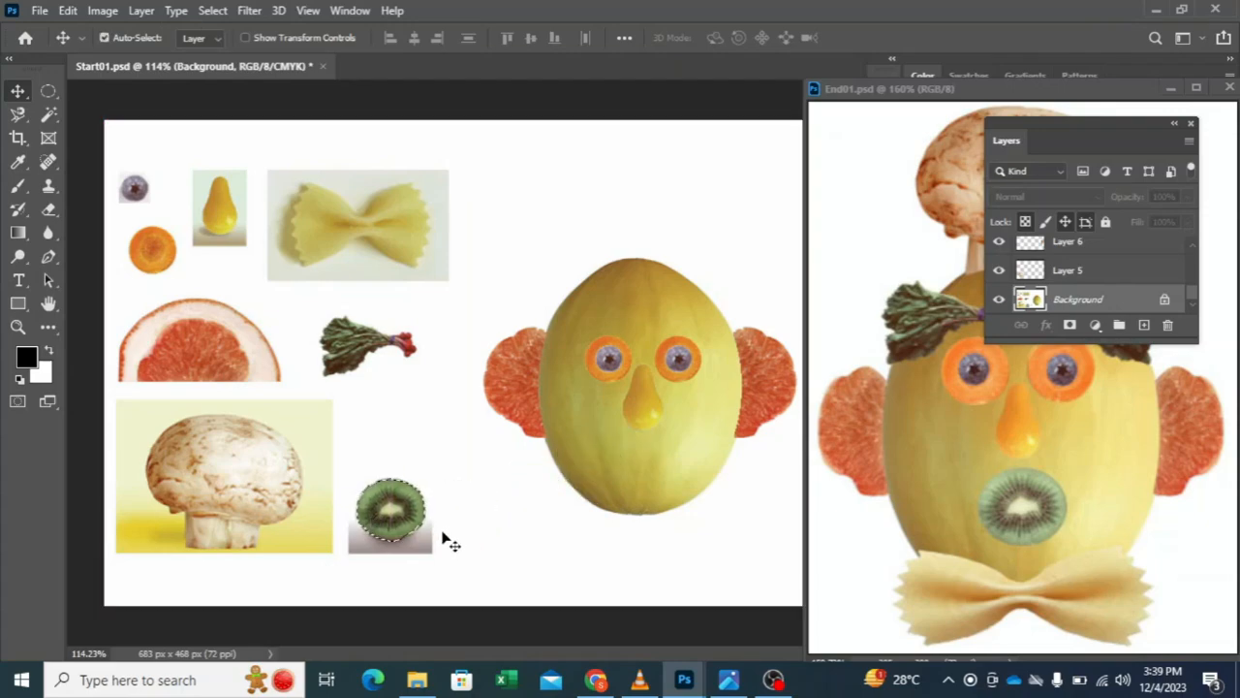
key("ctrl+j")
left_click_drag(384, 514, 683, 477)
key("ctrl+t")
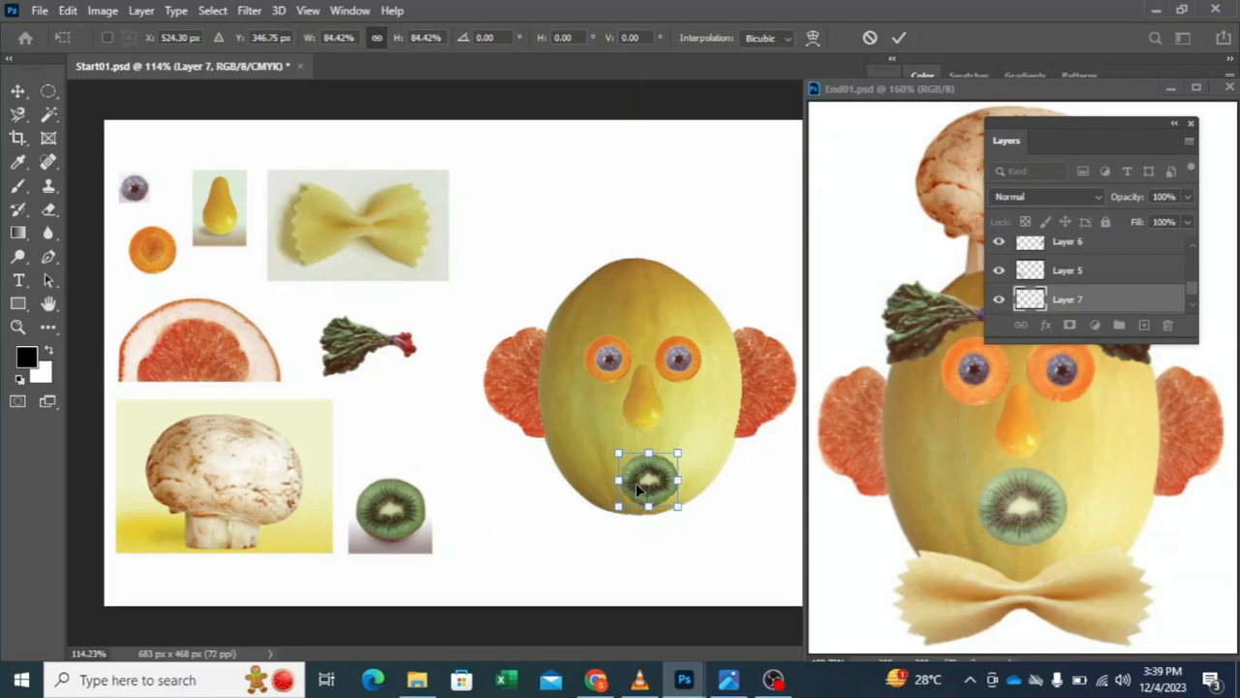
left_click_drag(647, 492, 636, 482)
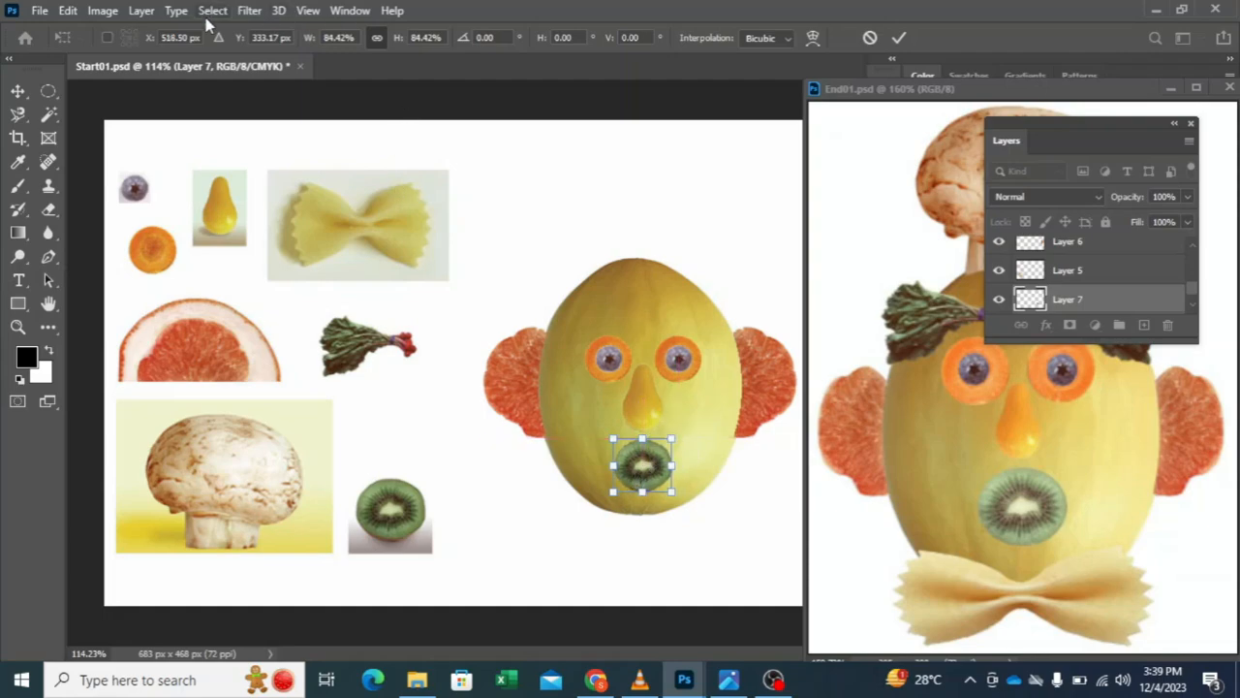
left_click(898, 37)
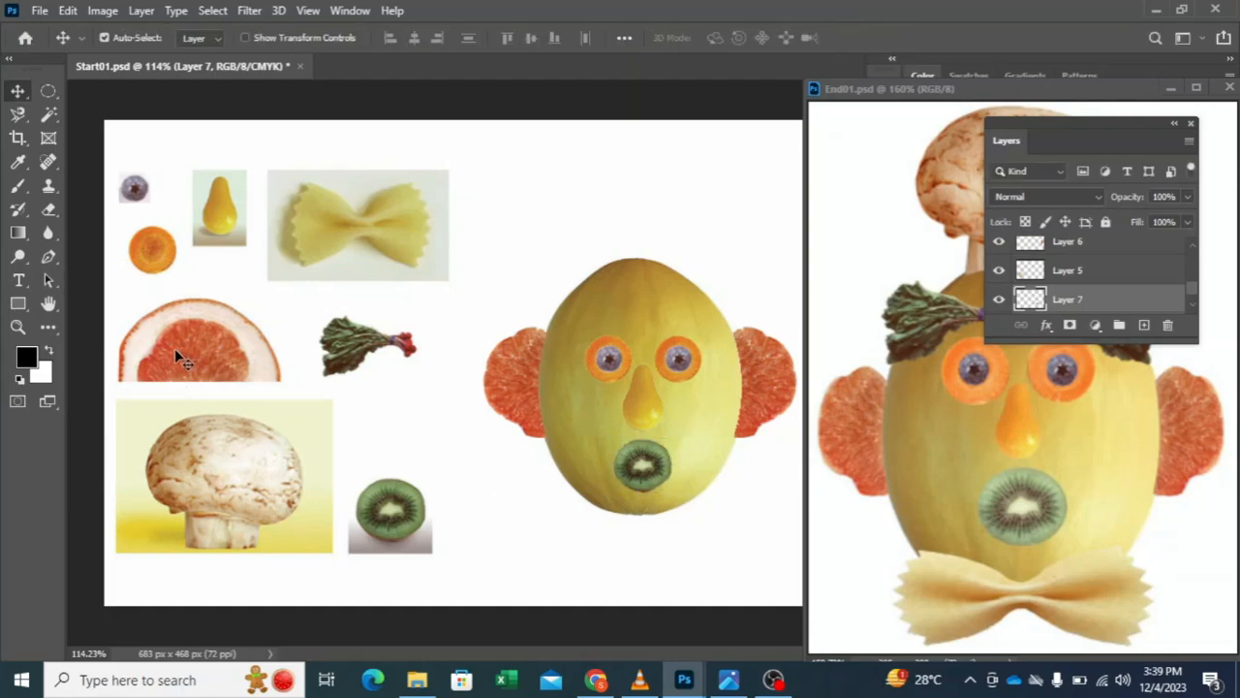
Step: Move the cut-out mushroom on Layer 5 onto the top of the melon as a hat
left_click_drag(215, 465, 640, 201)
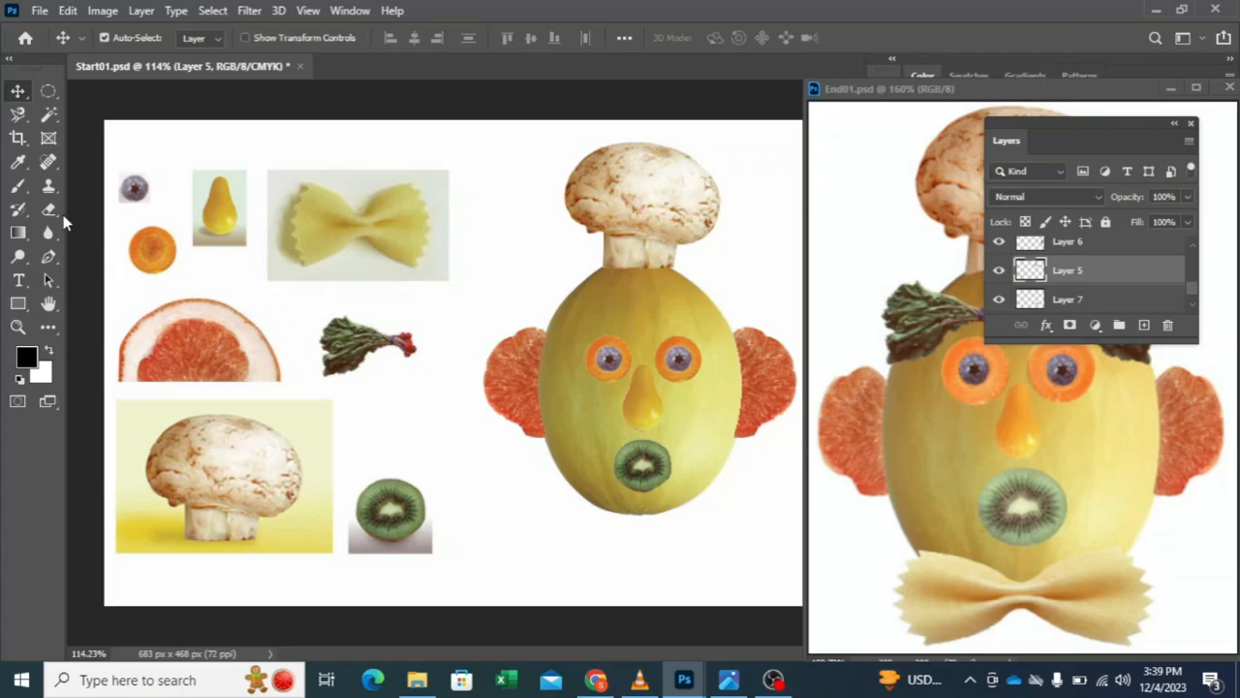
left_click(48, 92)
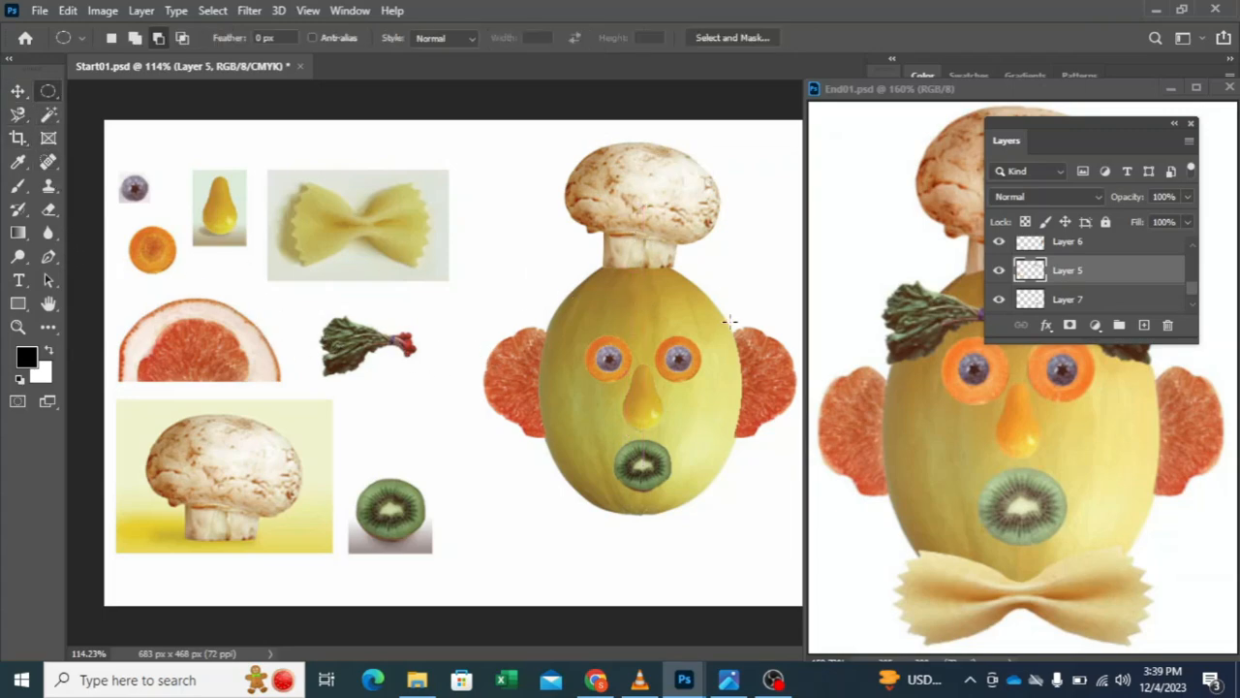
left_click_drag(569, 281, 760, 452)
left_click_drag(626, 356, 590, 333)
key("ctrl+d")
Step: Select the mushroom hat on Layer 5 with the Magic Wand at tolerance 60, adding its darker areas to the selection
left_click(17, 90)
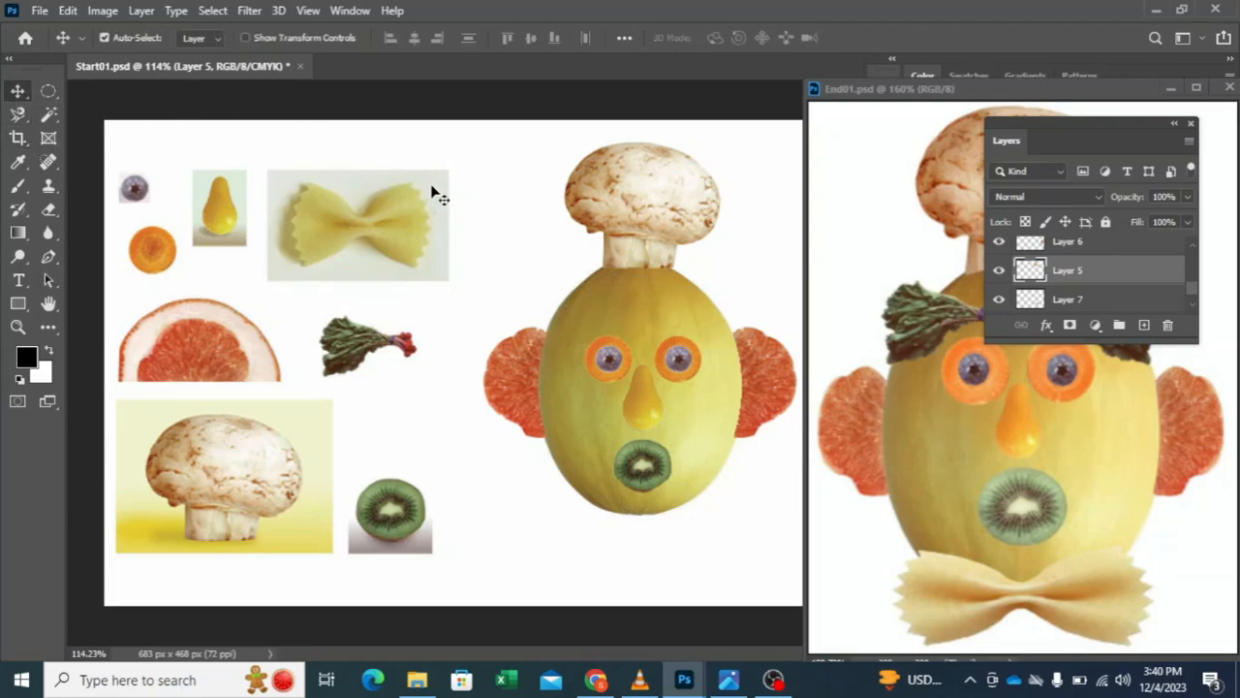
left_click(49, 113)
left_click(649, 200)
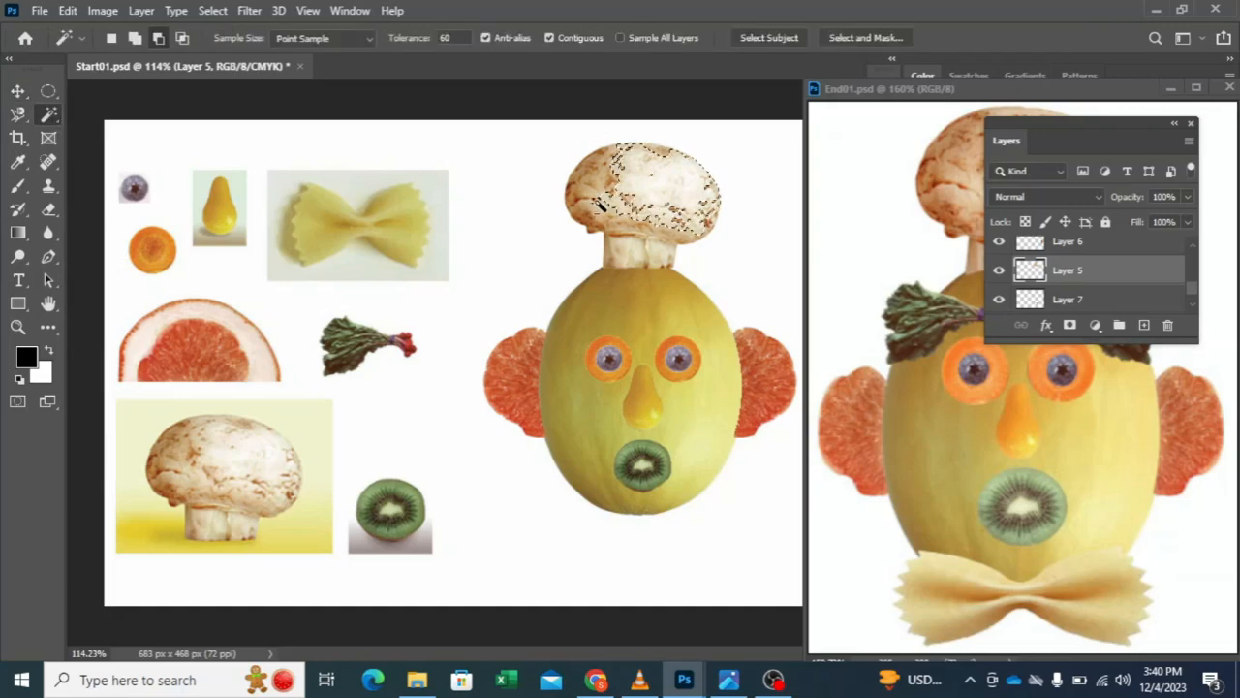
left_click(134, 38)
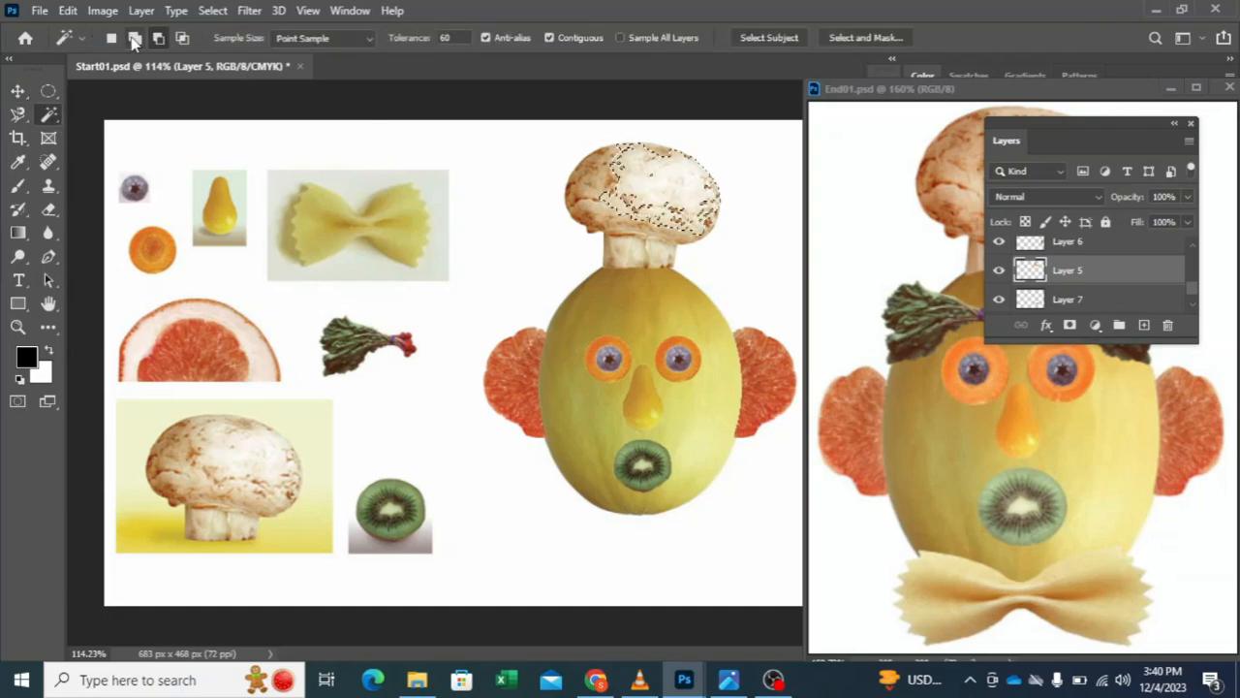
left_click(598, 199)
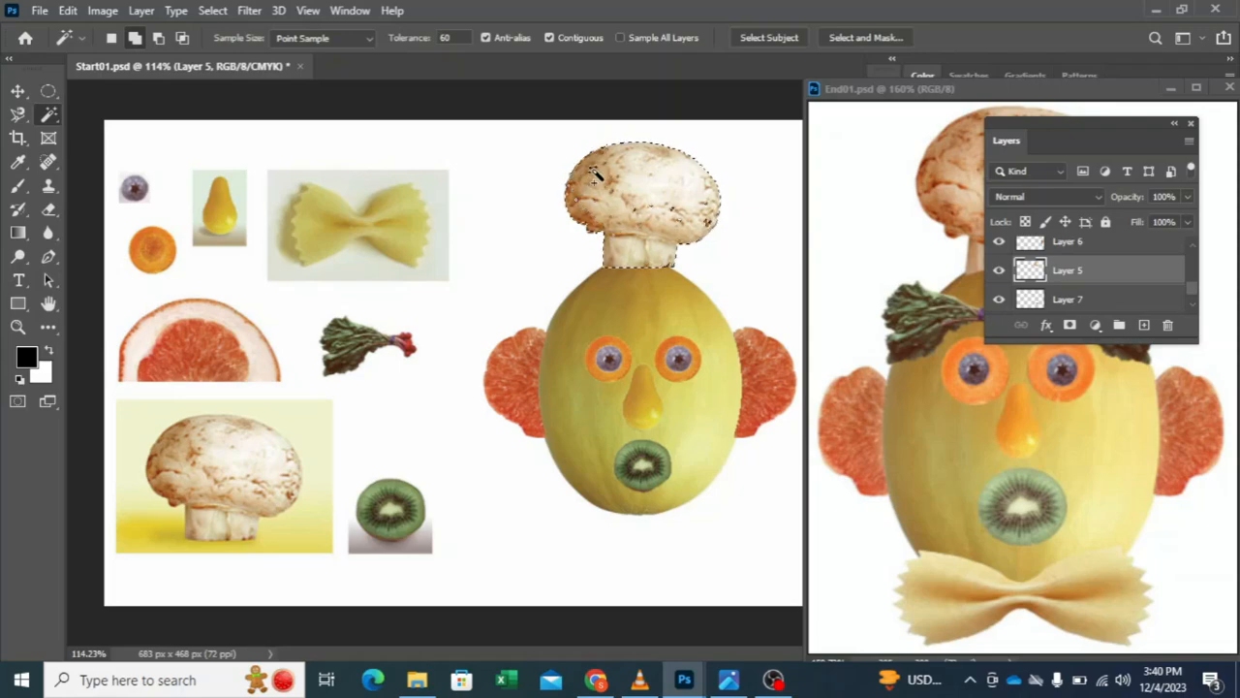
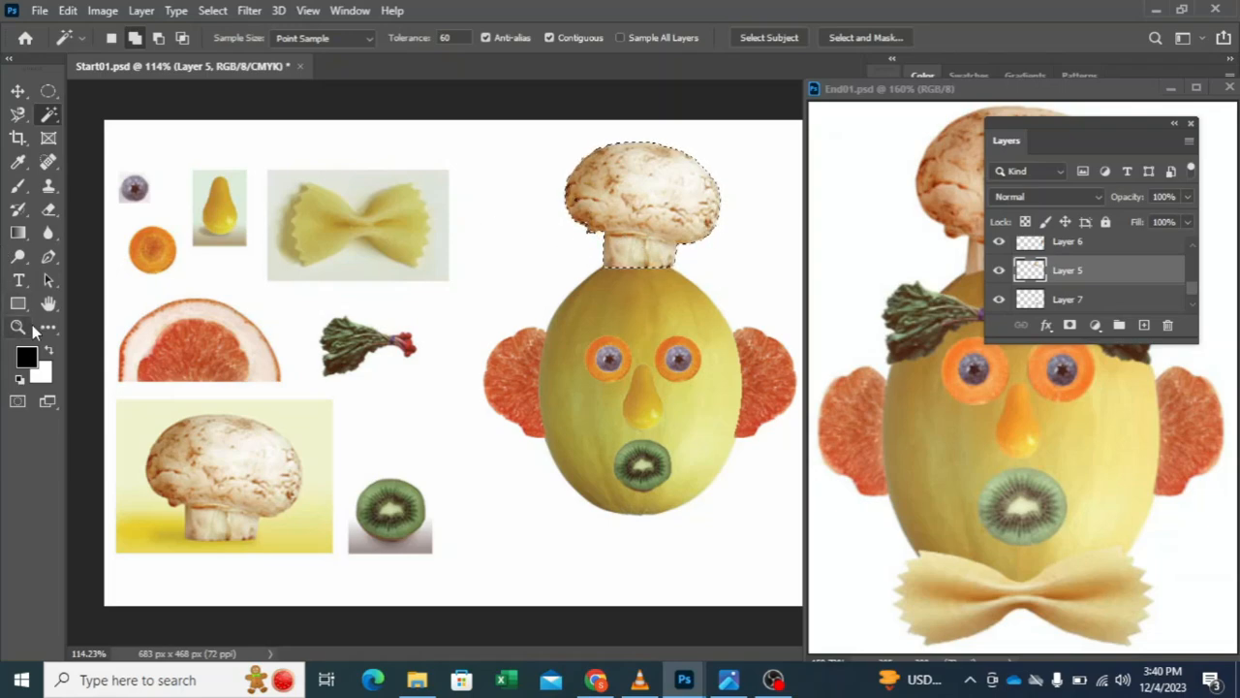
Step: Subtract an elliptical area over the melon's top from the mushroom hat selection so the stem's base curves along the melon
left_click(18, 327)
left_click_drag(581, 191, 634, 224)
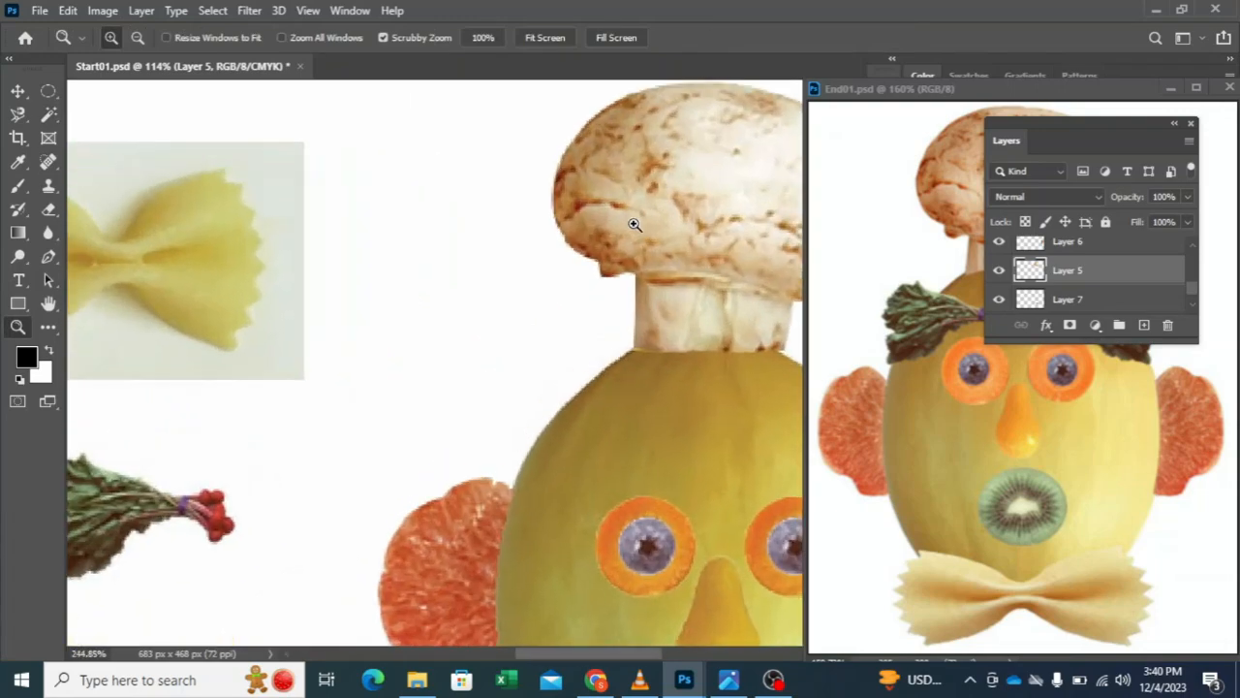
left_click(49, 116)
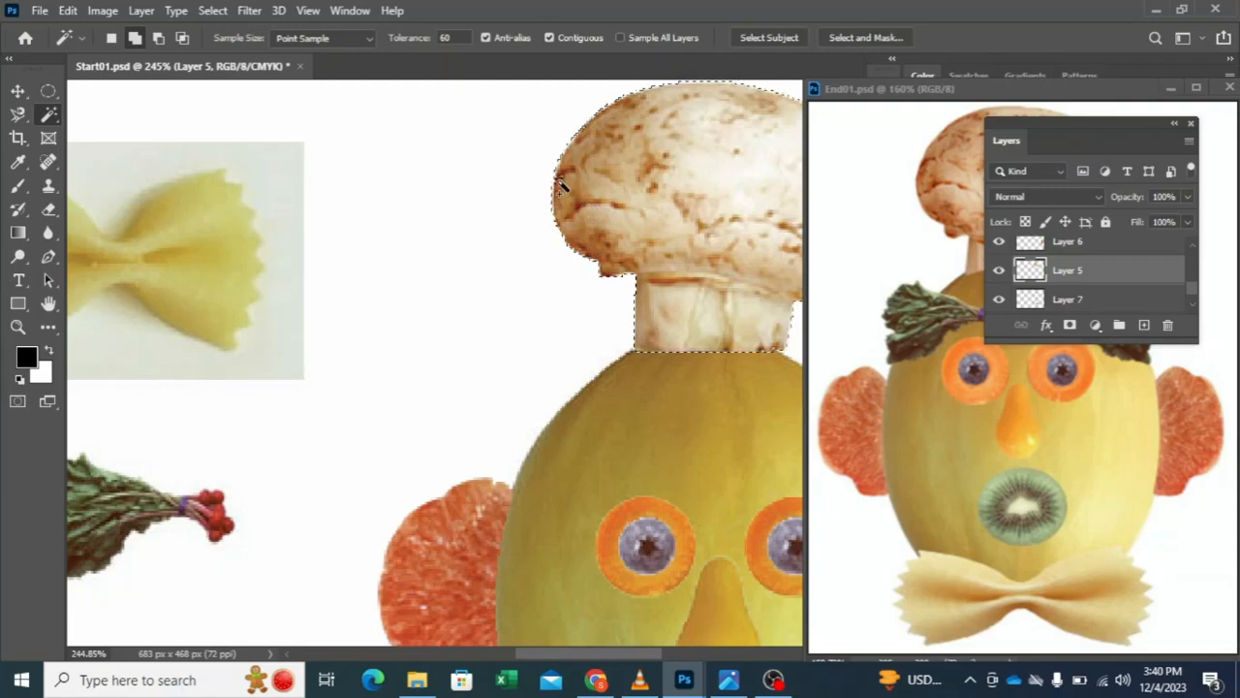
left_click_drag(747, 313, 498, 354)
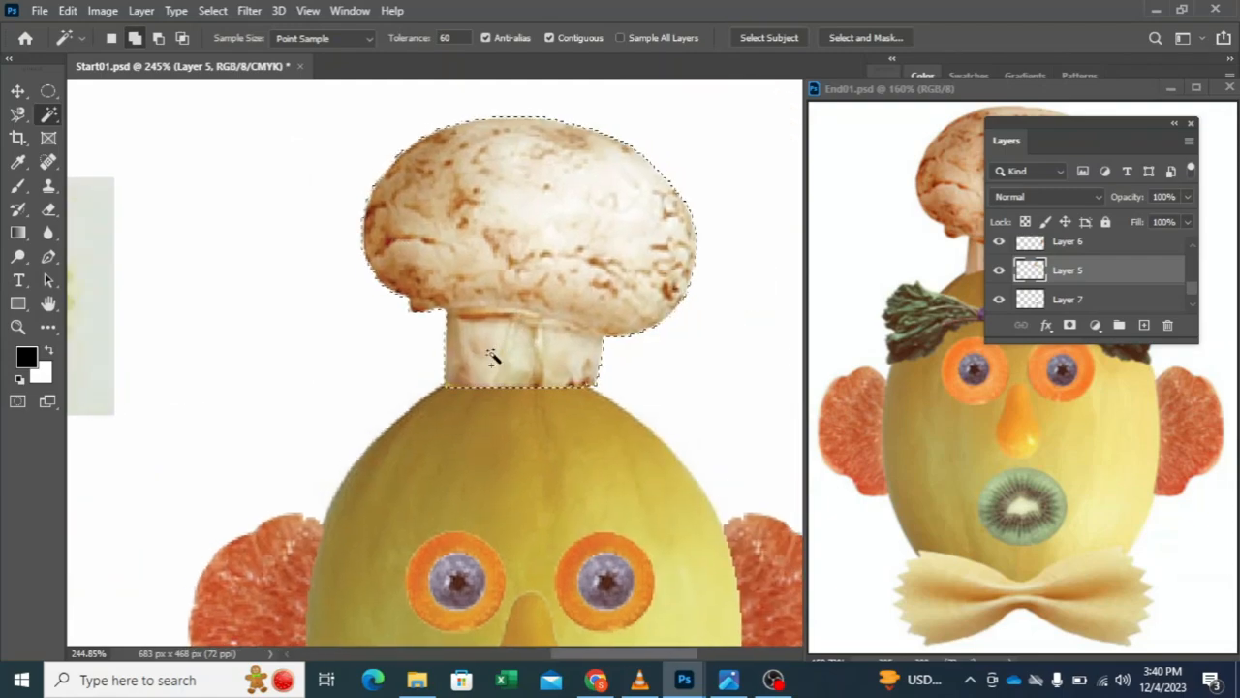
left_click(48, 90)
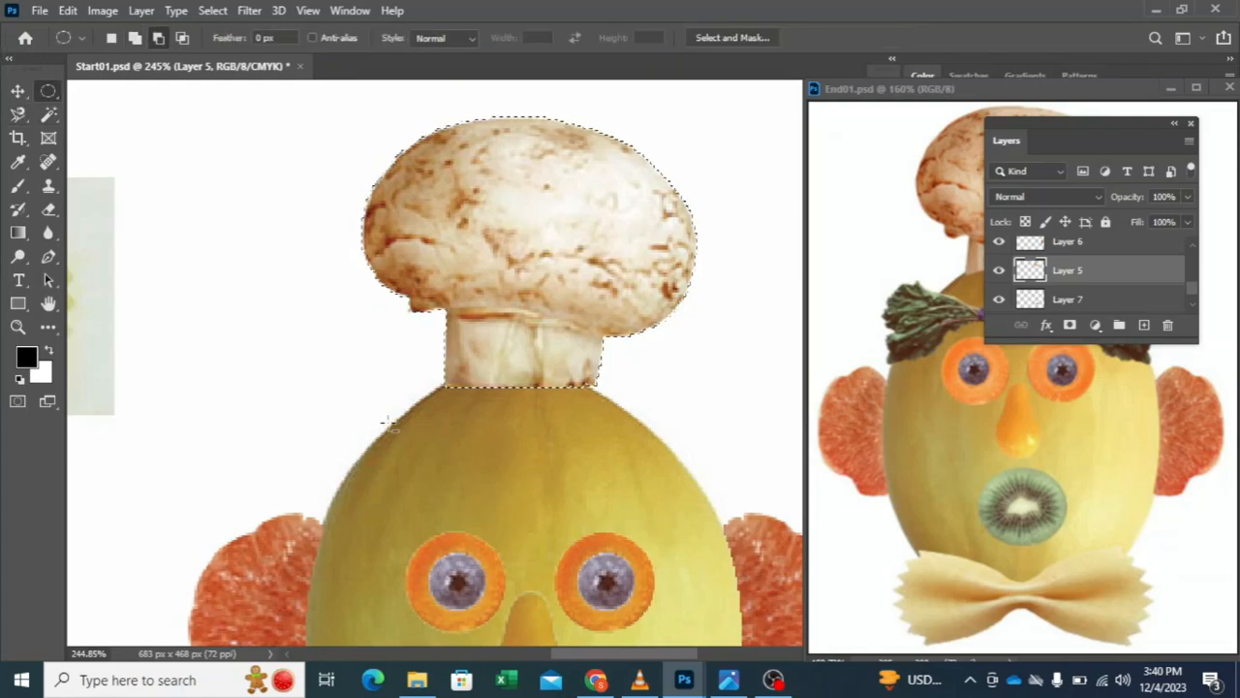
left_click(135, 39)
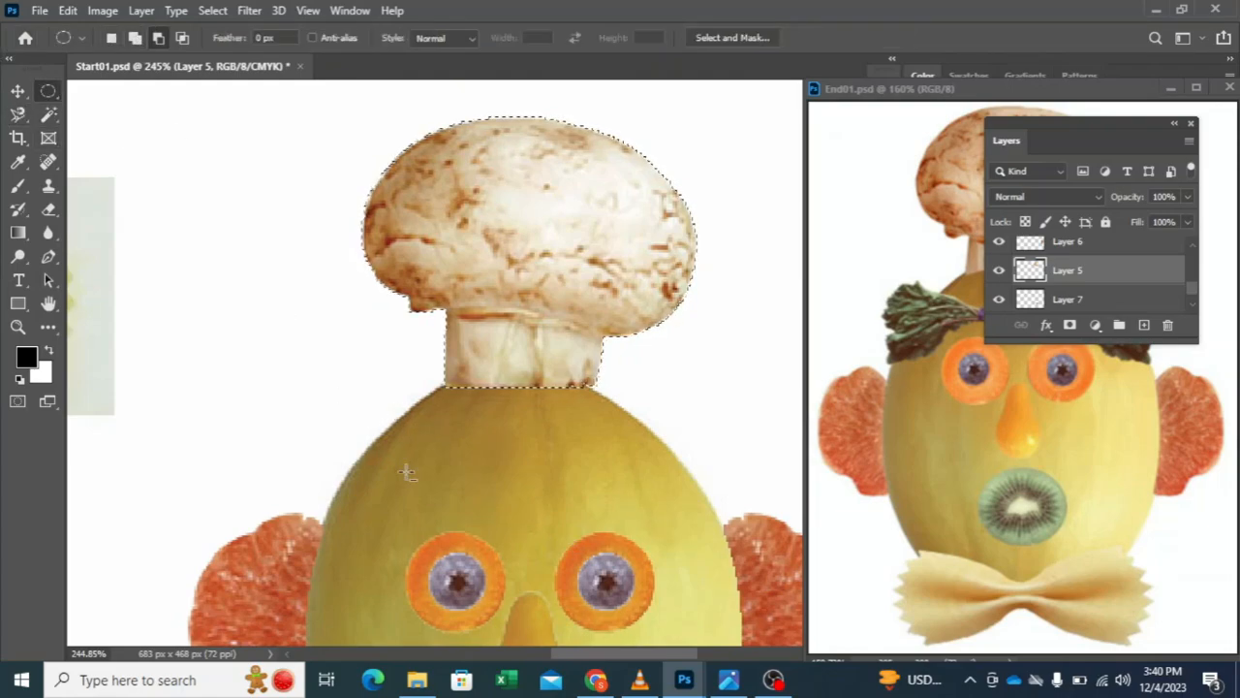
left_click_drag(376, 411, 686, 540)
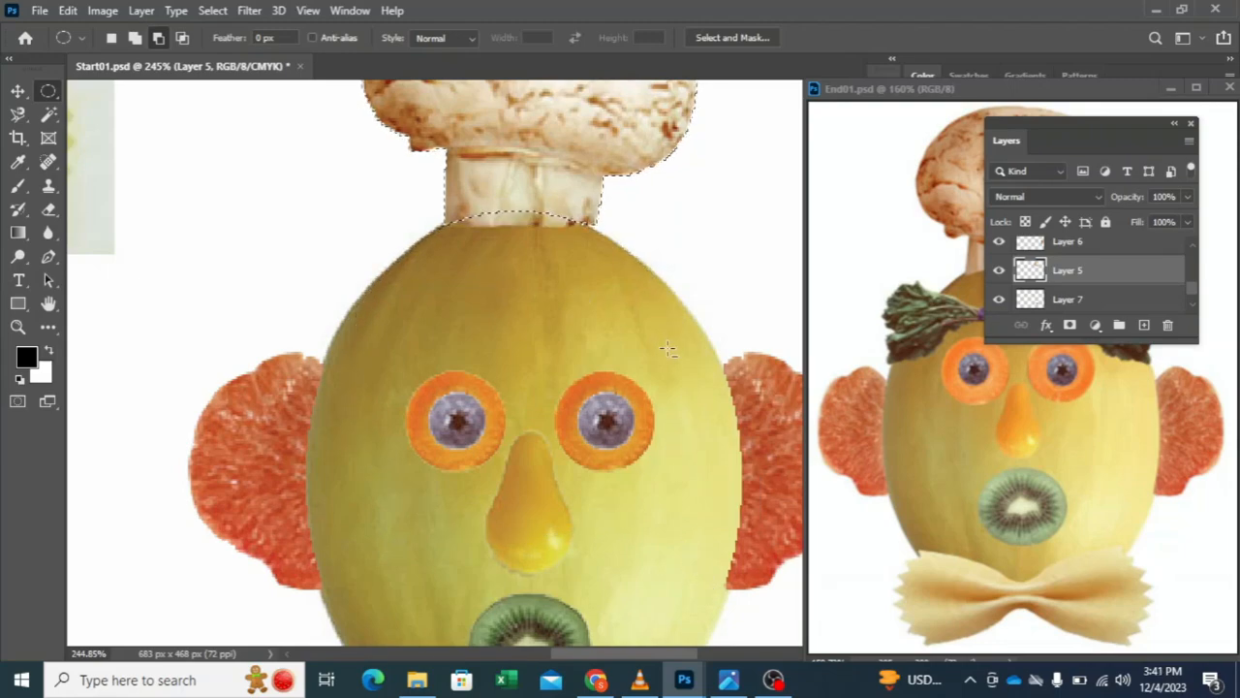
Step: Copy the trimmed mushroom selection to a new layer and delete the original mushroom on Layer 5
key("ctrl+j")
left_click(17, 90)
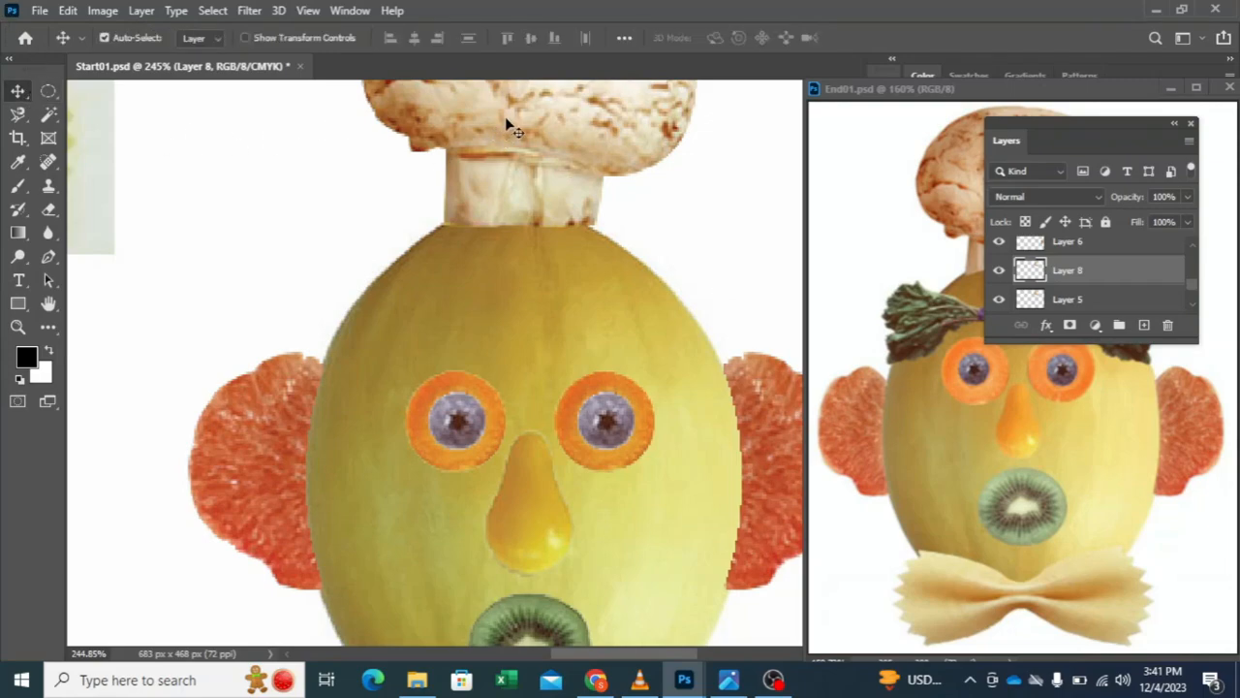
left_click_drag(505, 121, 527, 146)
left_click(528, 189)
key("Delete")
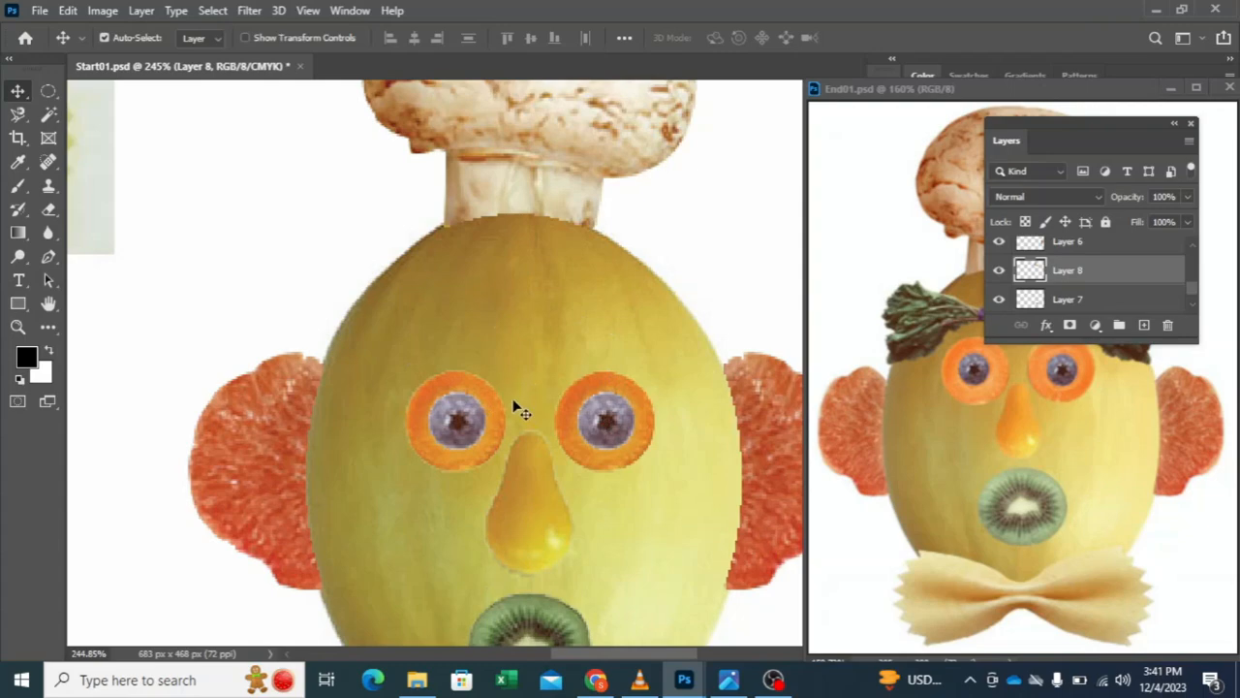
Step: Draw an elliptical marquee around the leafy radish bunch below the bow-tie pasta
left_click_drag(333, 364, 568, 271)
left_click_drag(216, 310, 250, 298)
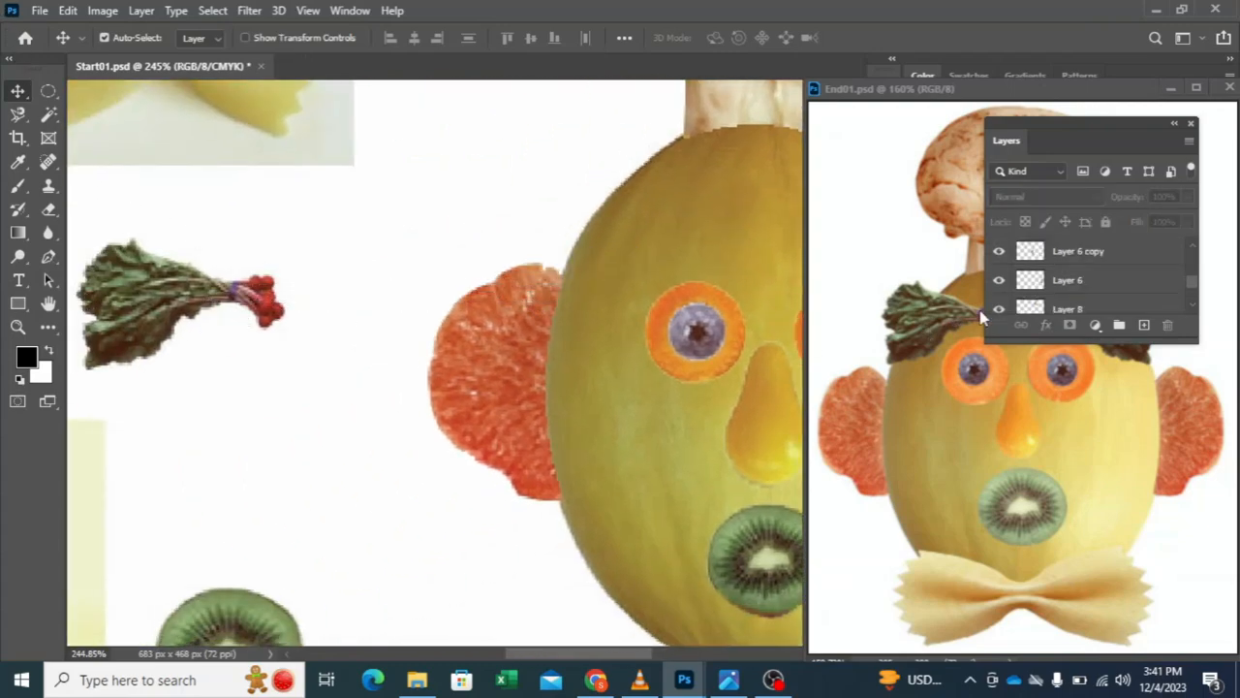
scroll(1034, 272, "down", 2)
left_click(1042, 299)
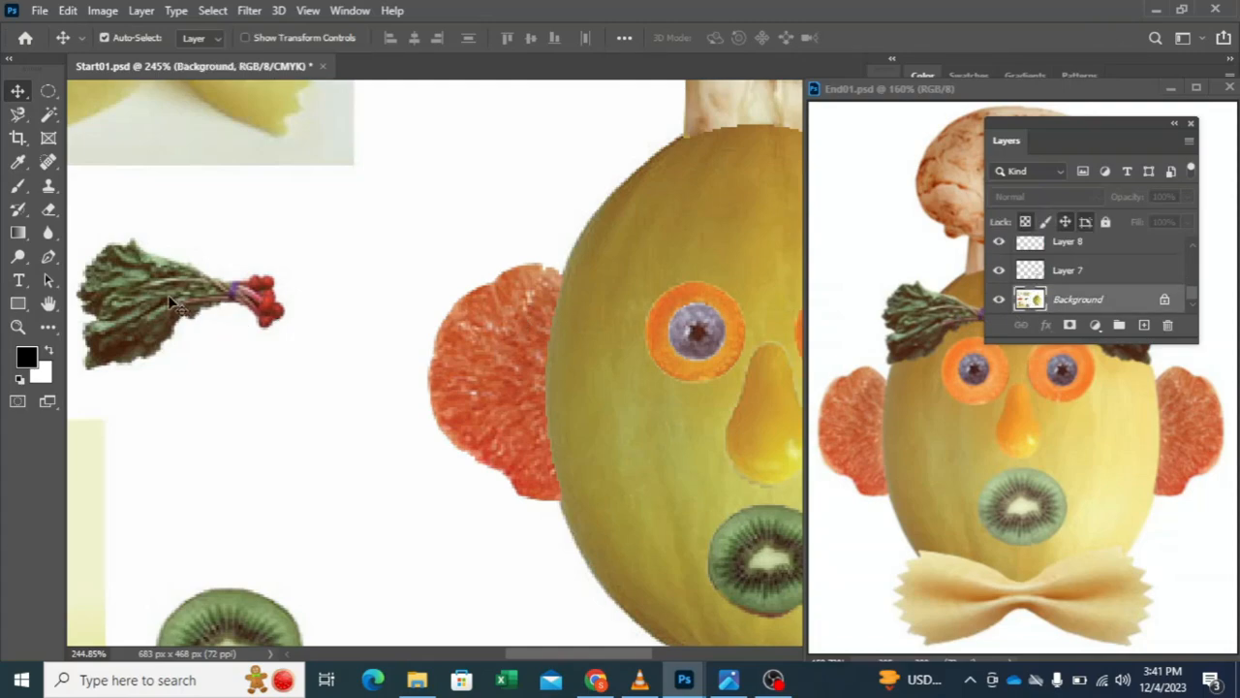
left_click_drag(163, 296, 475, 275)
scroll(199, 335, "left", 3)
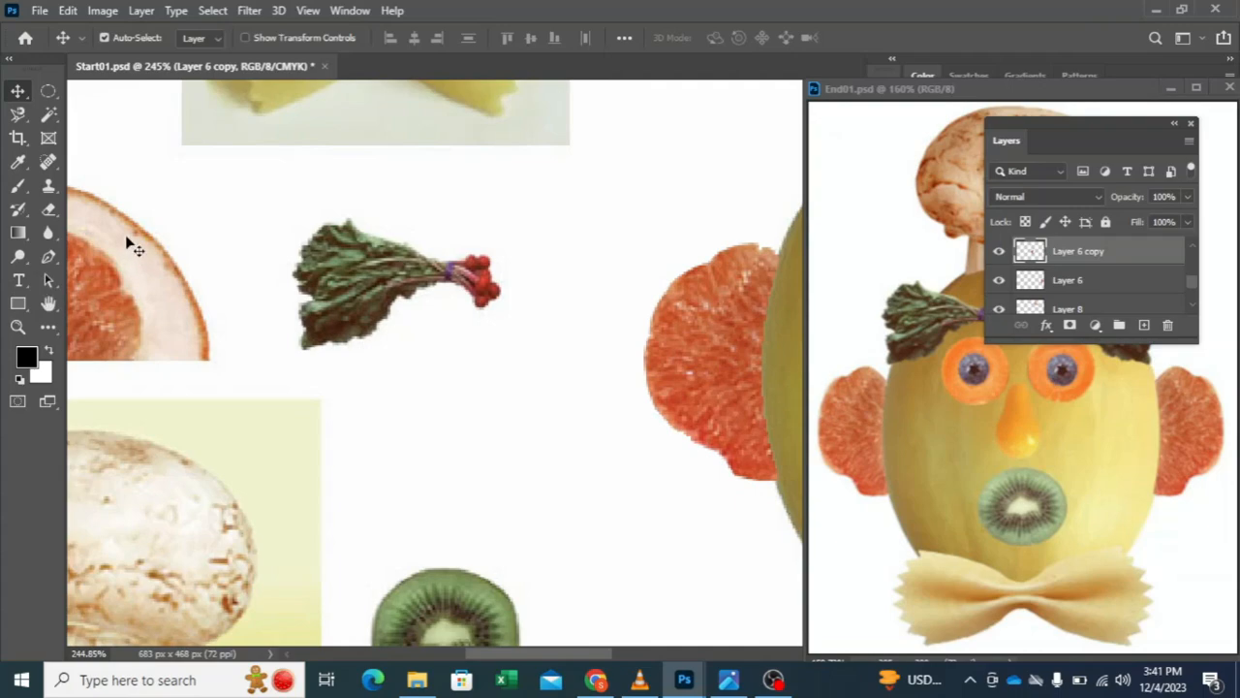
left_click(48, 115)
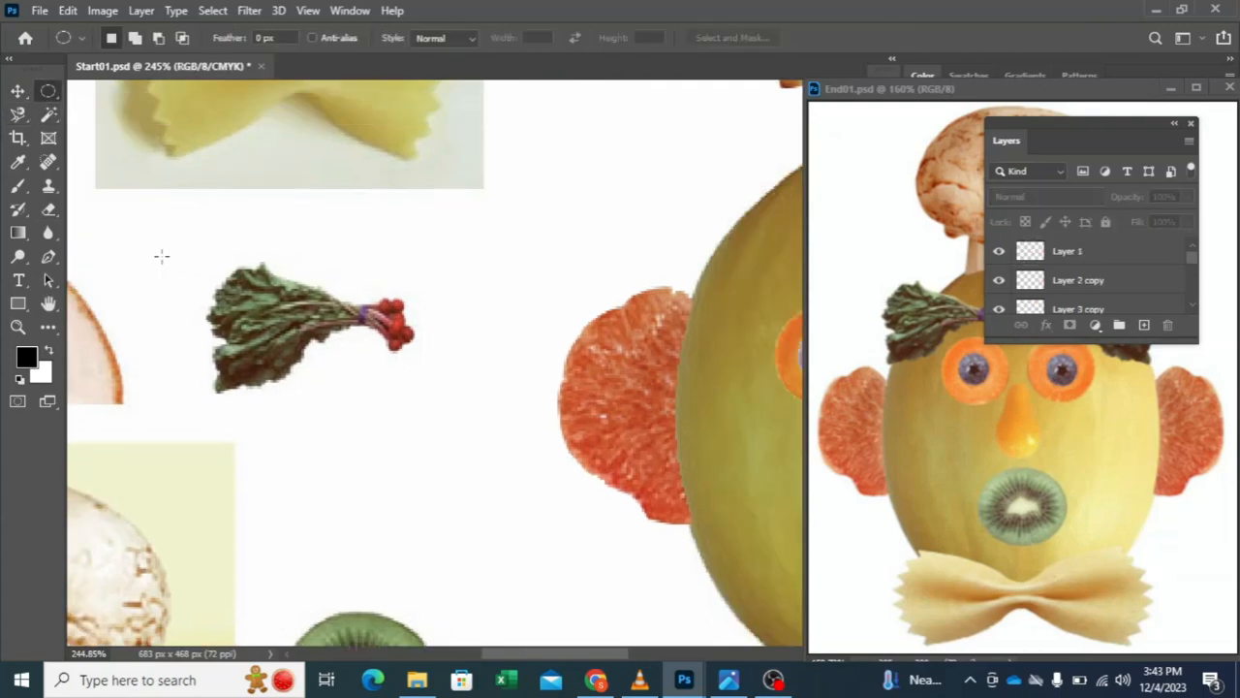
left_click_drag(155, 250, 448, 428)
Step: Subtract the white surroundings of the radish bunch from the selection on the Background layer with the Magic Wand at tolerance 60
left_click(50, 115)
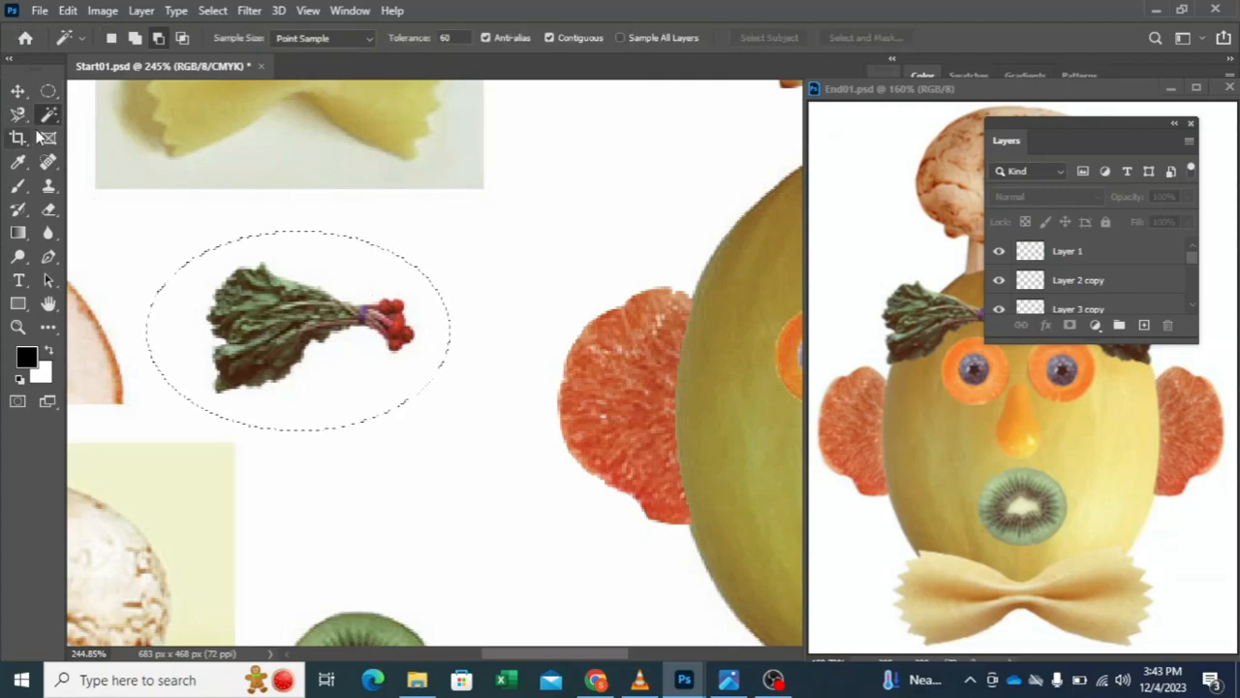
scroll(1057, 281, "down", 5)
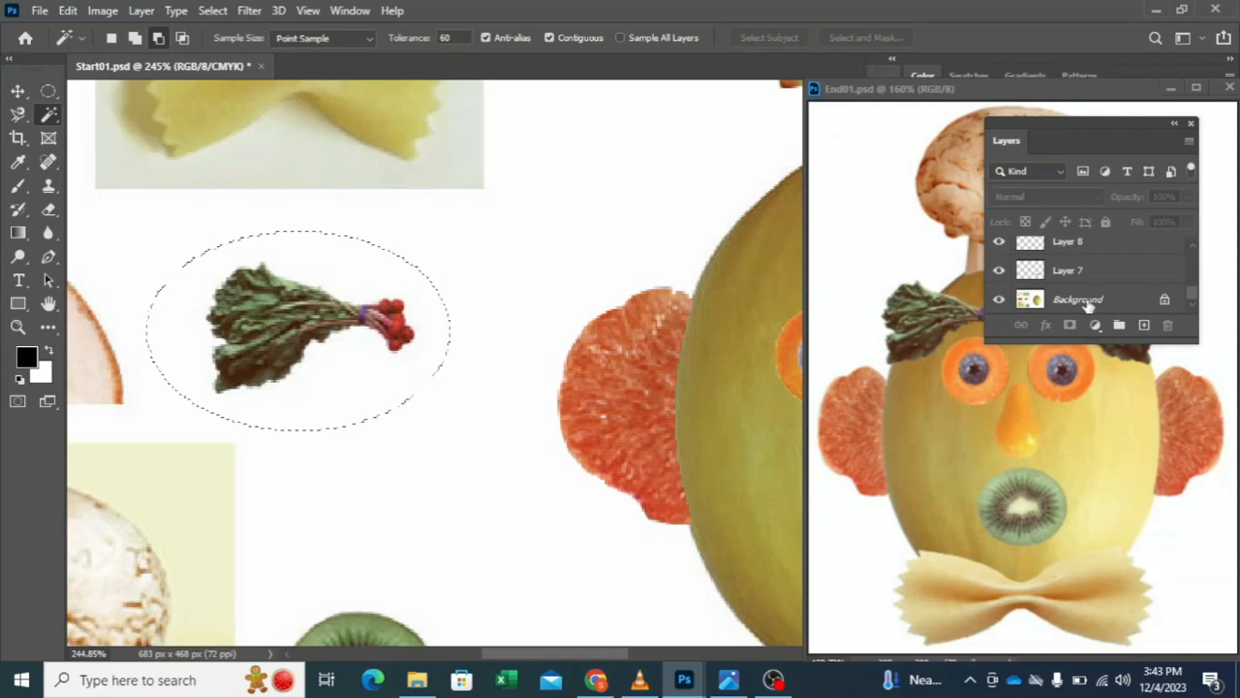
left_click(1079, 299)
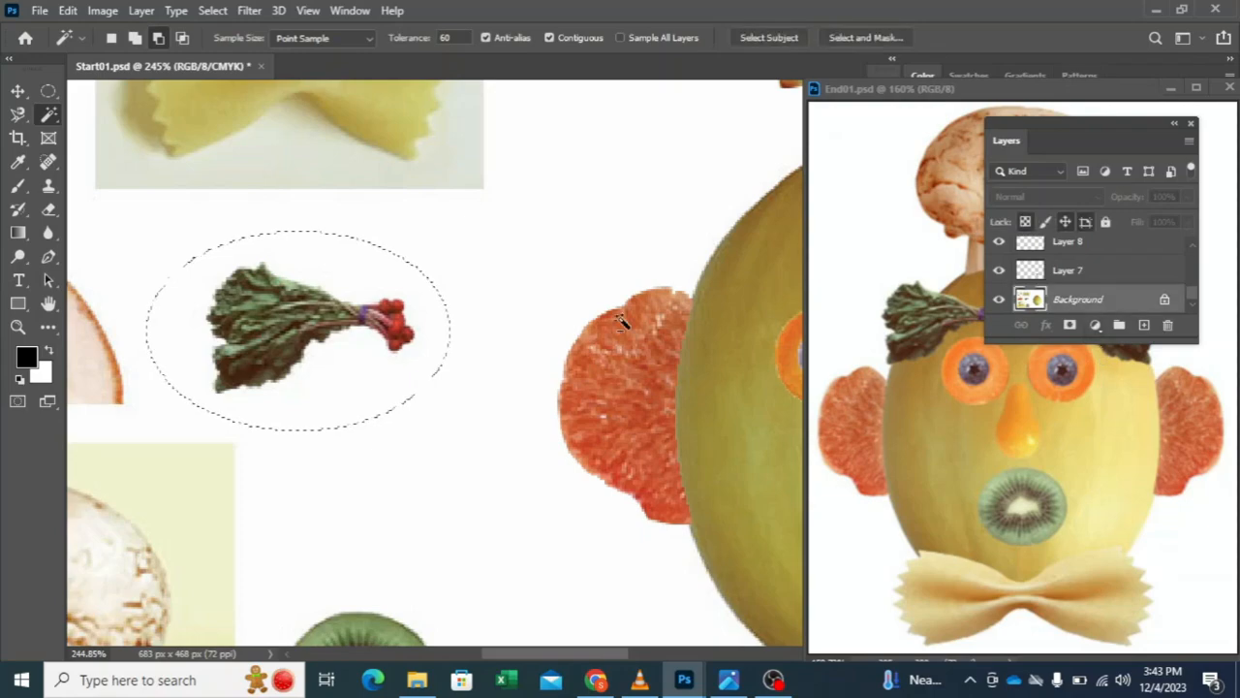
left_click(326, 264)
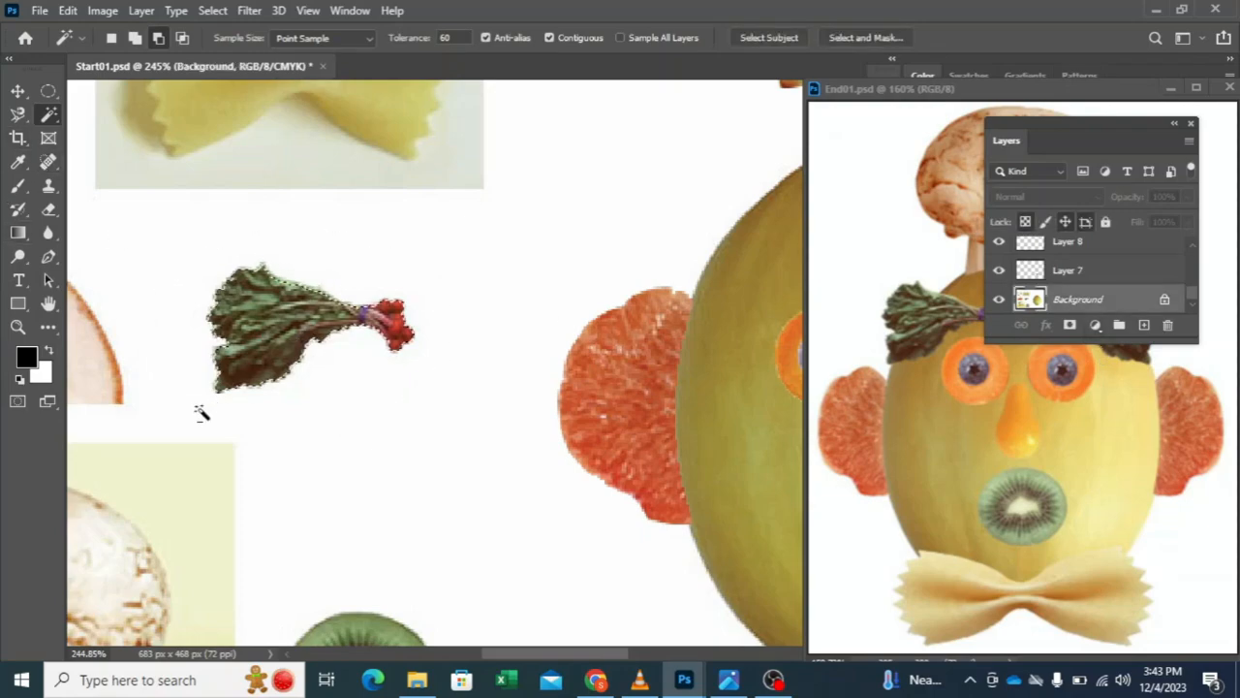
Step: Copy the selected radish bunch to a new layer and move the copy onto the melon's forehead
left_click(21, 92)
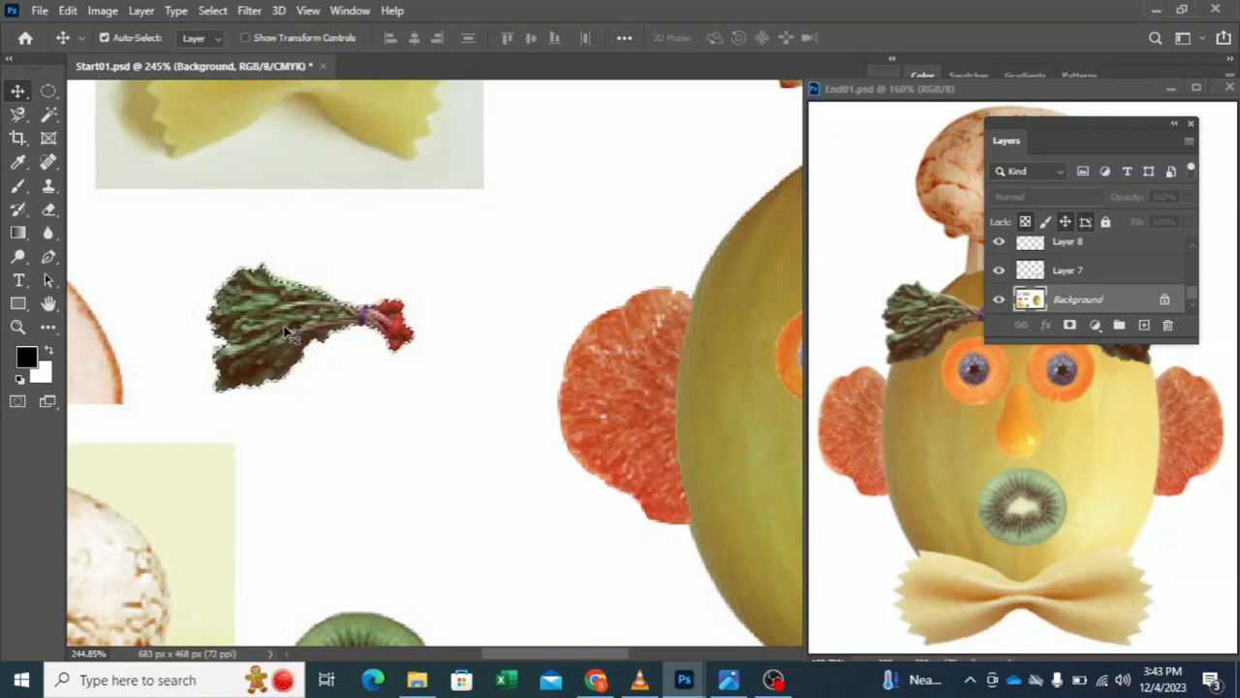
key("ctrl")
key("ctrl+j")
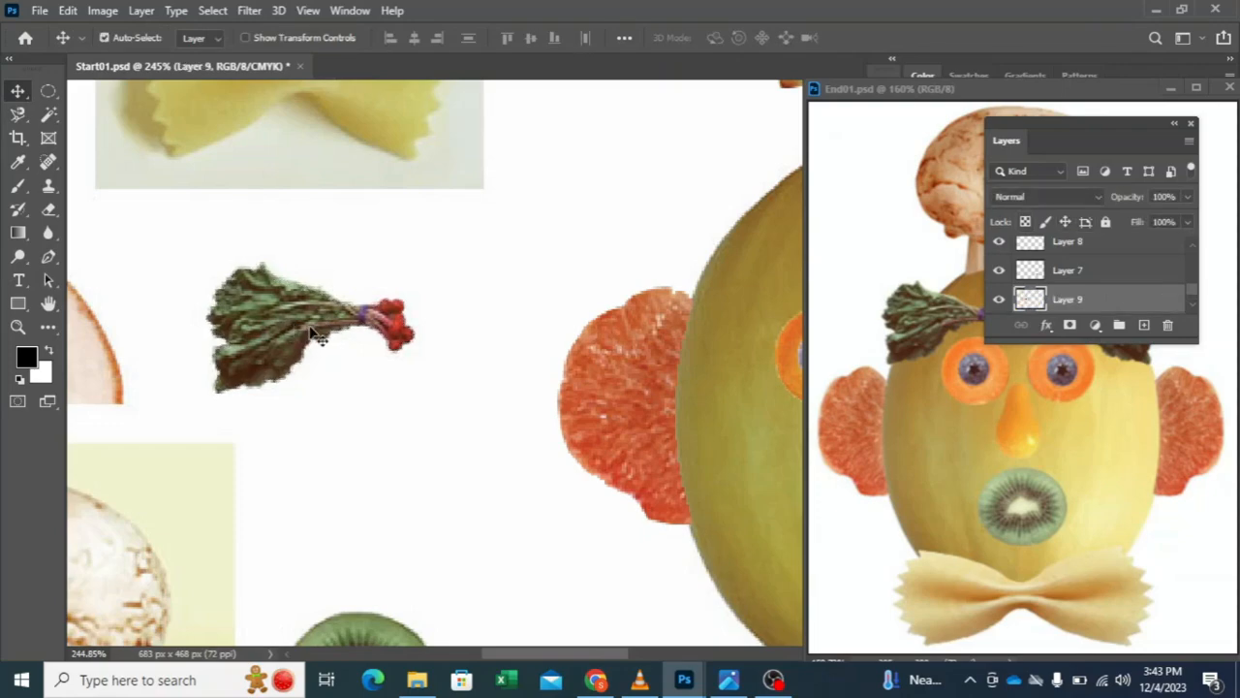
left_click_drag(291, 327, 588, 357)
key("space")
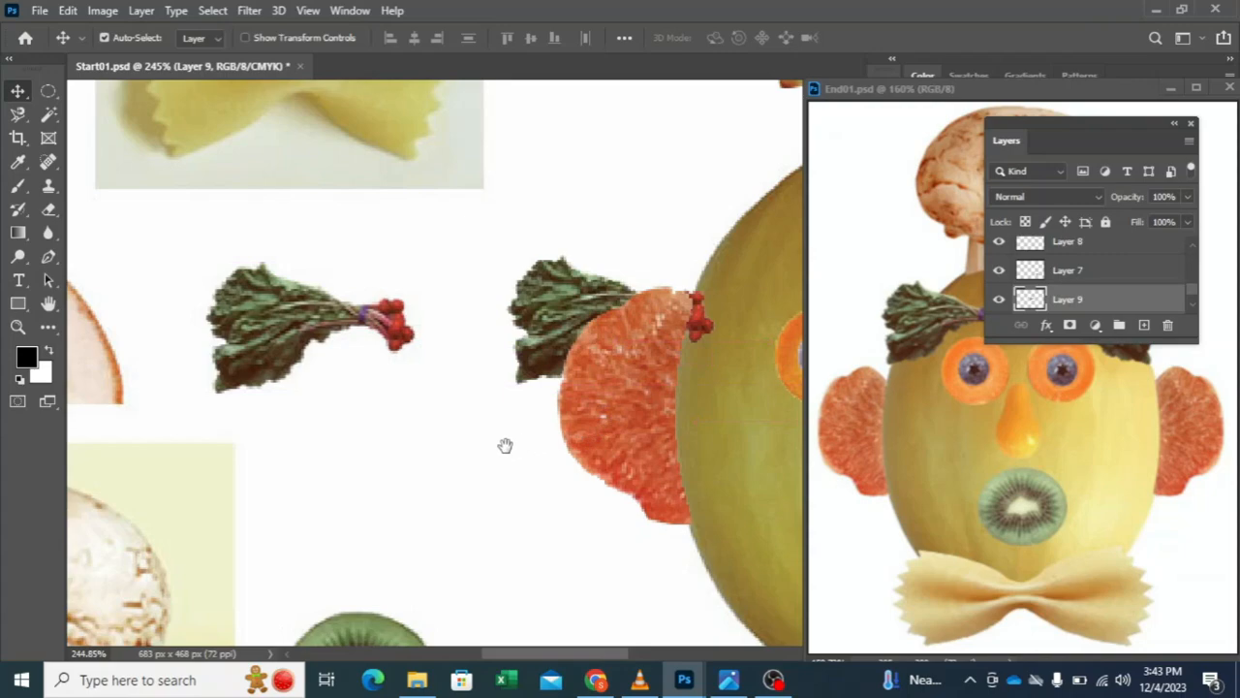
left_click_drag(504, 446, 143, 418)
left_click_drag(169, 318, 380, 263)
Step: Scale the radish bunch on Layer 9 to 84.99% and place it above the left eye as an eyebrow
key("ctrl+t")
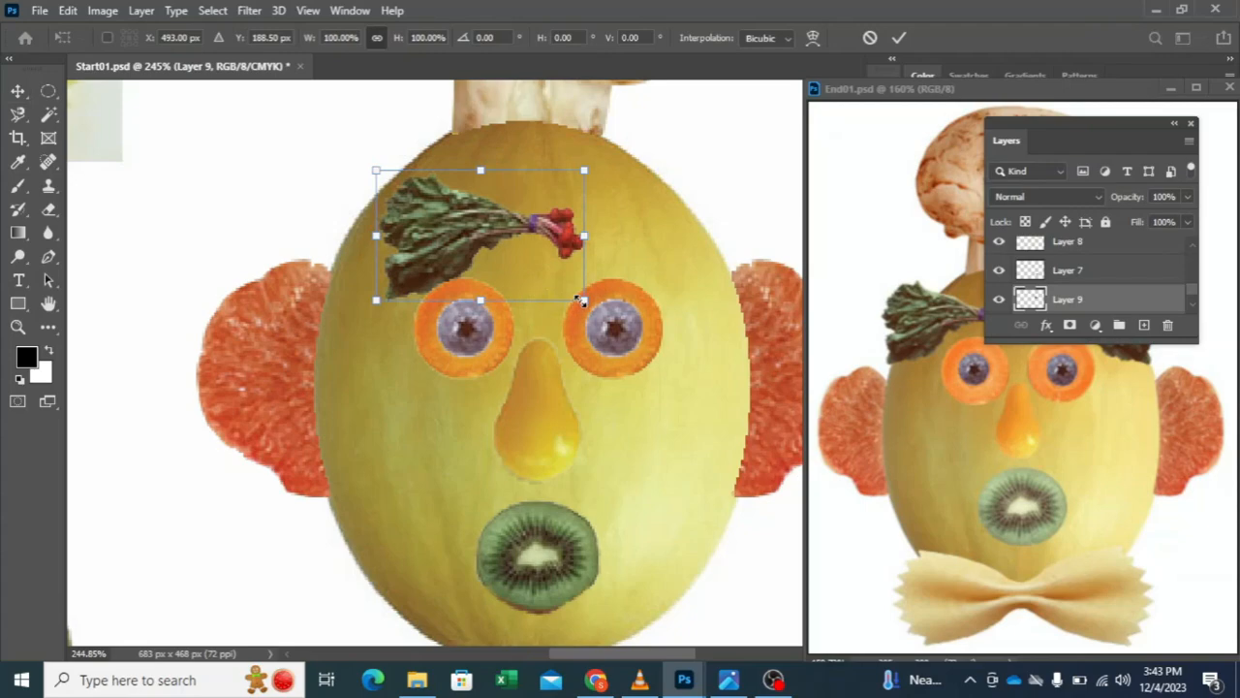
left_click_drag(579, 299, 514, 256)
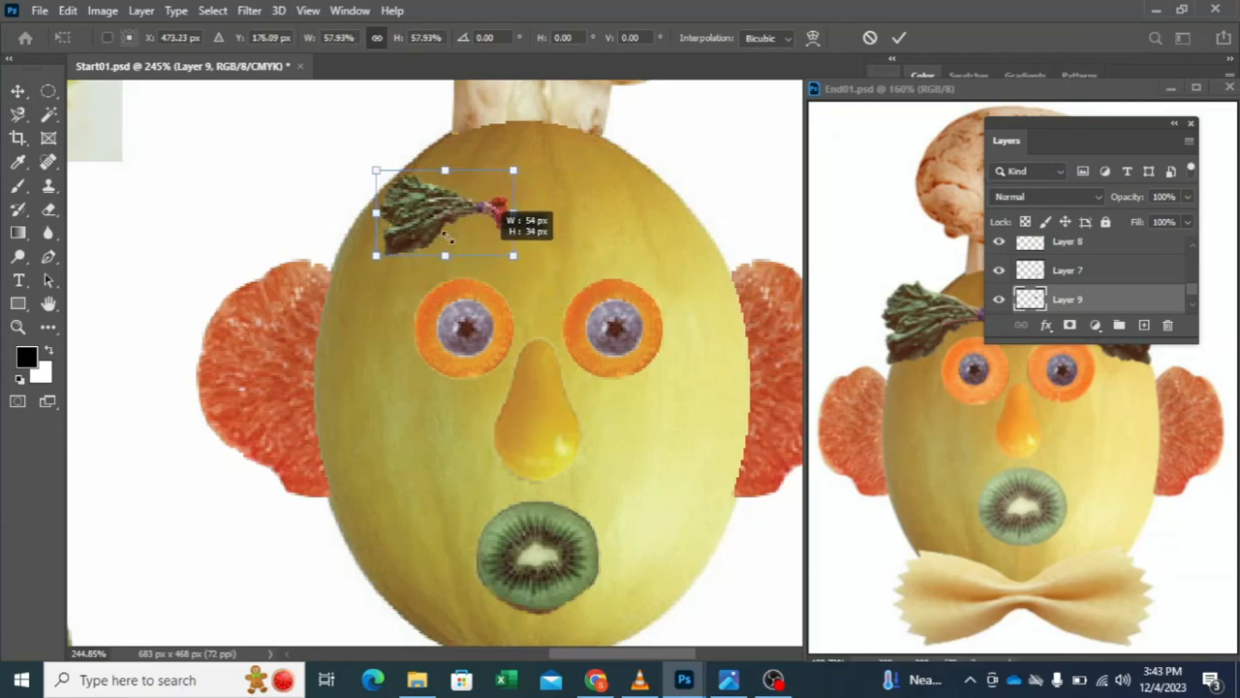
left_click_drag(419, 224, 547, 331)
left_click_drag(422, 286, 383, 249)
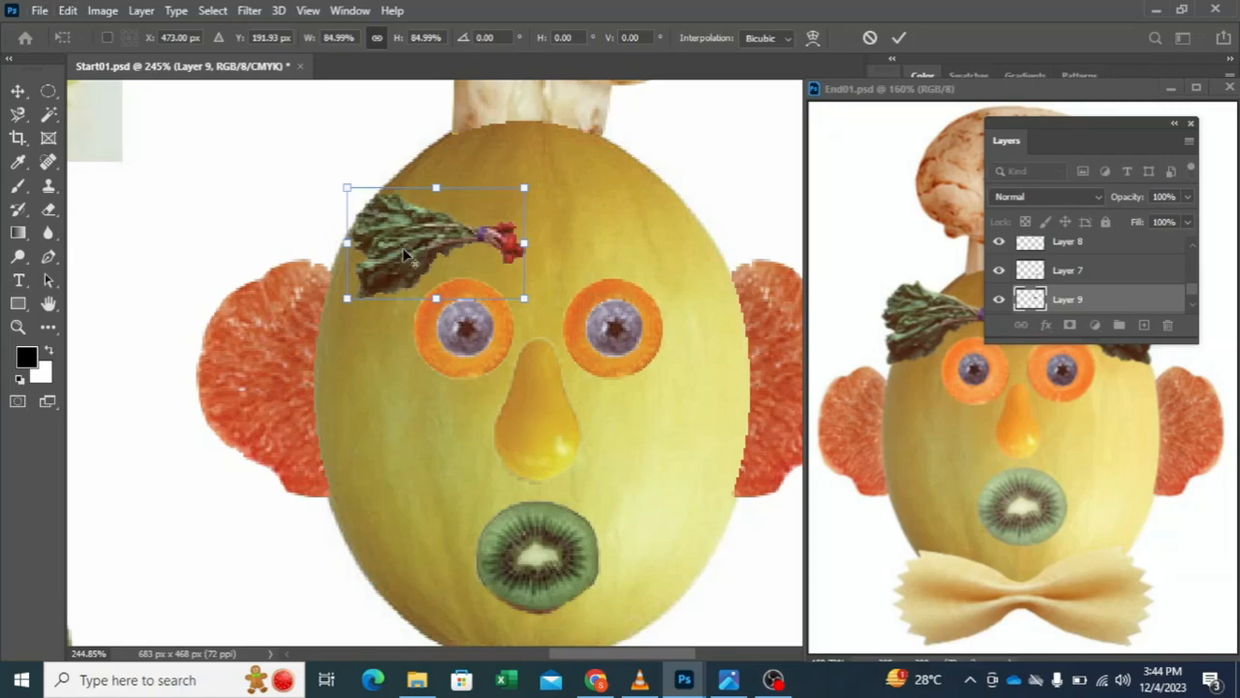
left_click_drag(405, 254, 594, 246)
left_click_drag(441, 257, 418, 213)
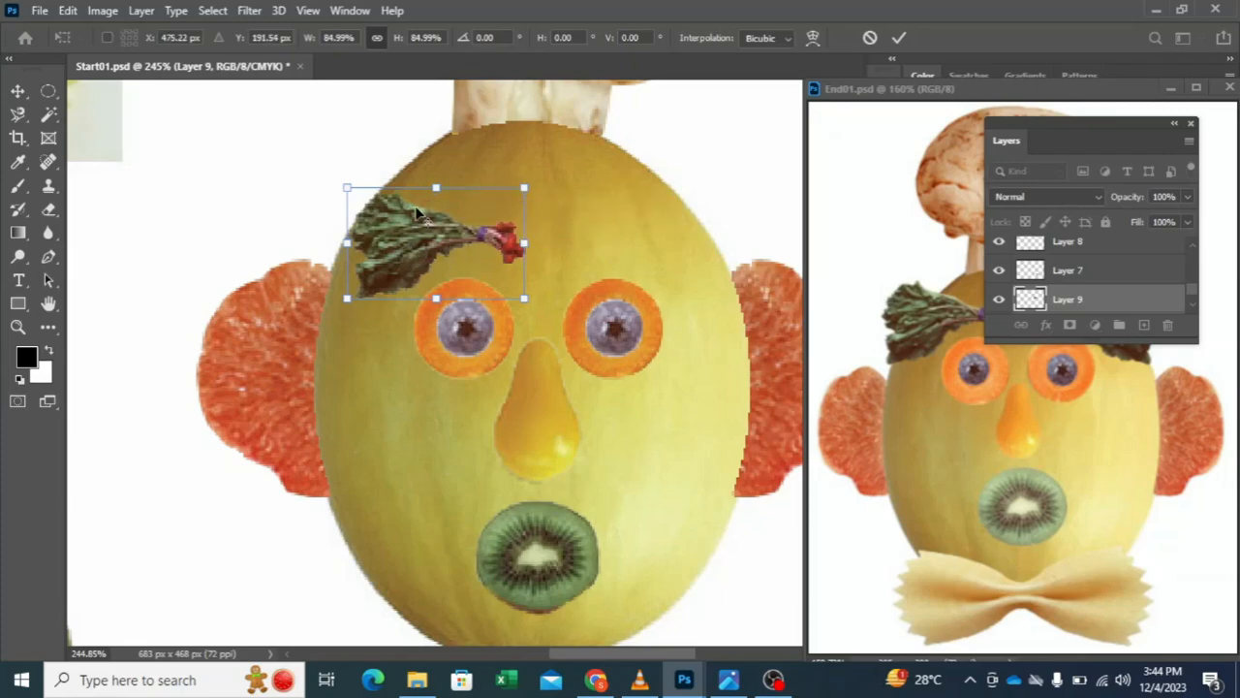
left_click(899, 37)
Step: Duplicate the radish eyebrow, flip the copy horizontally and align it above the right eye at the same height
left_click_drag(417, 252, 655, 268)
left_click_drag(616, 250, 581, 248)
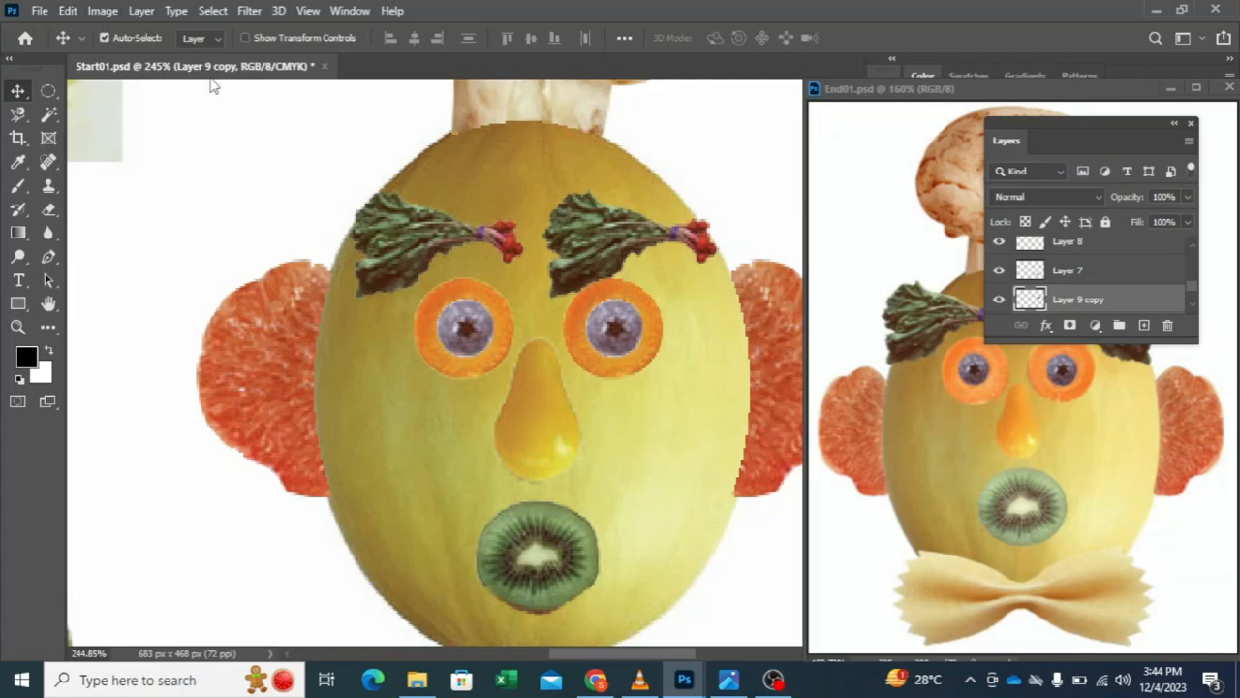
left_click(68, 10)
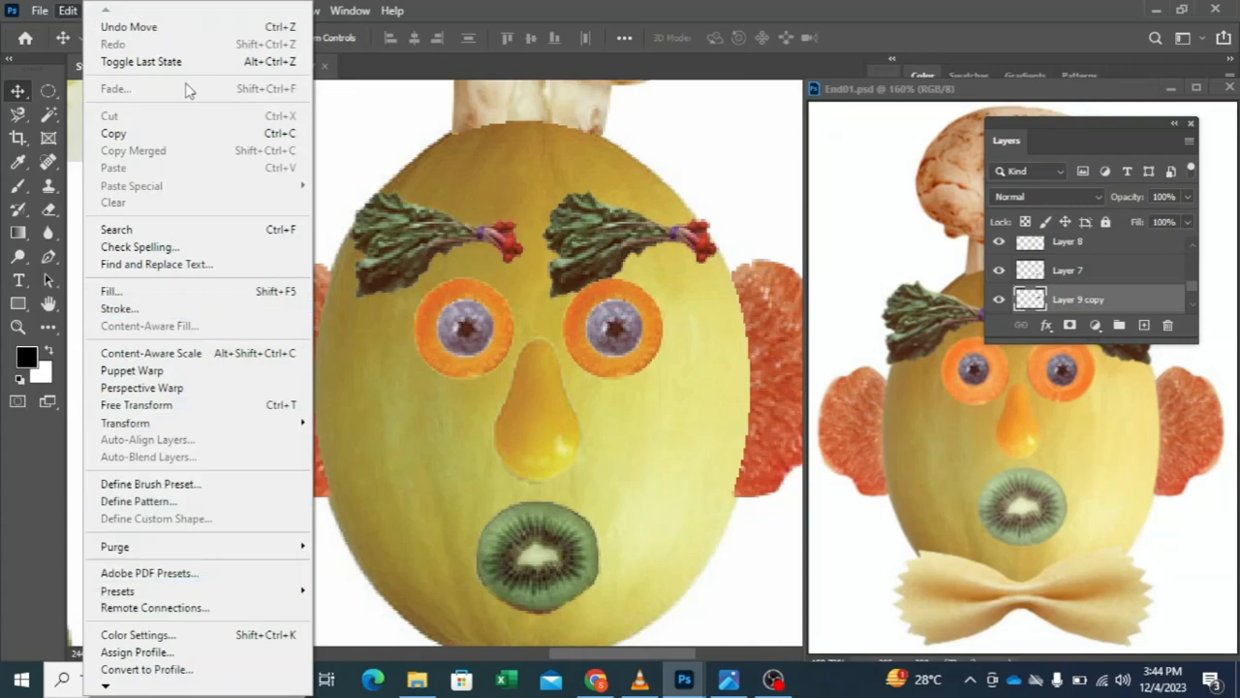
mouse_move(150, 424)
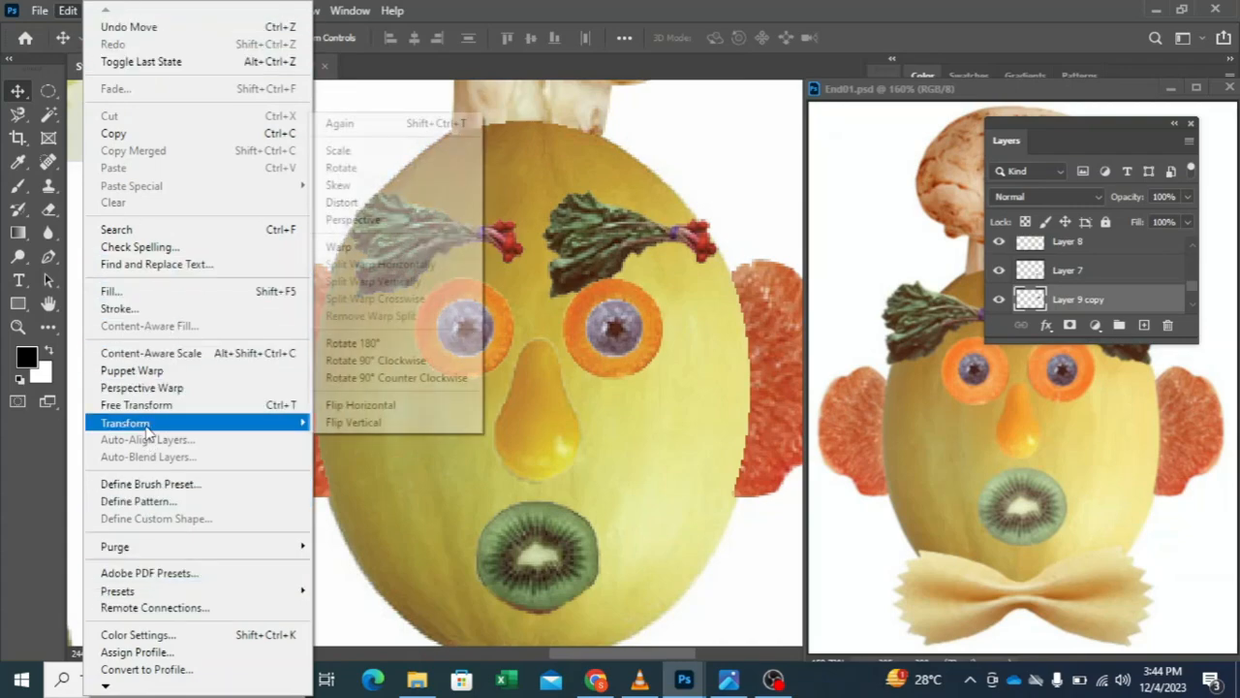
left_click(361, 414)
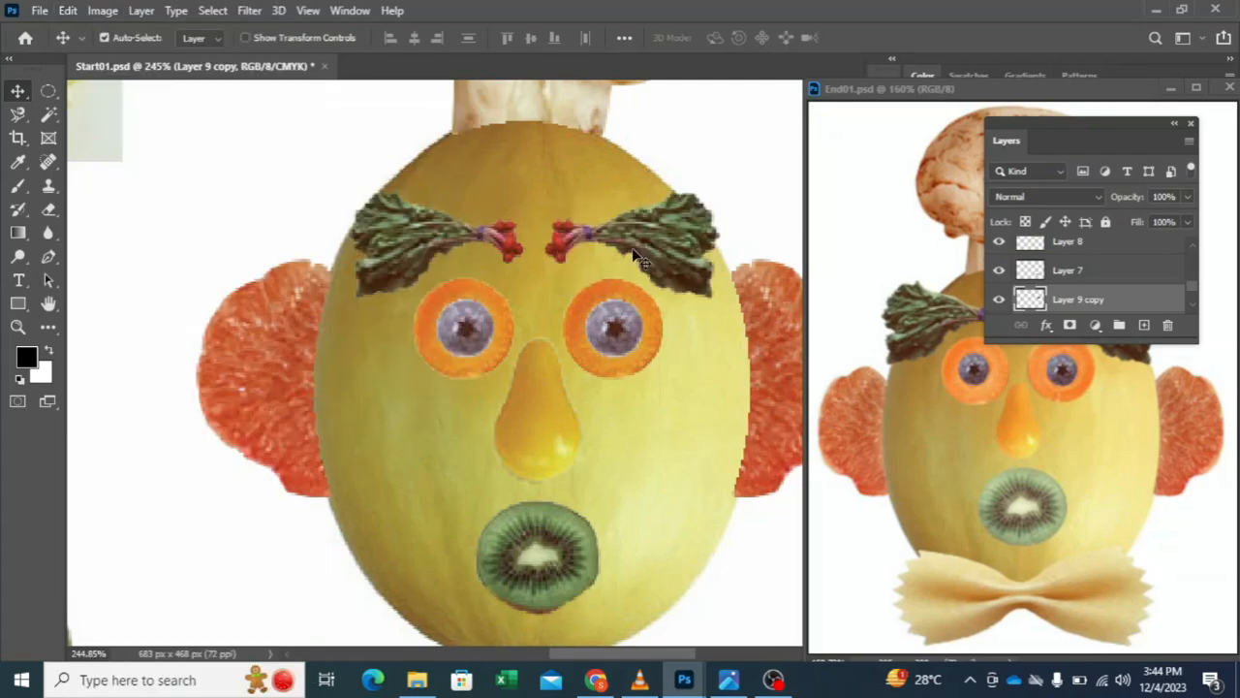
left_click_drag(651, 240, 668, 238)
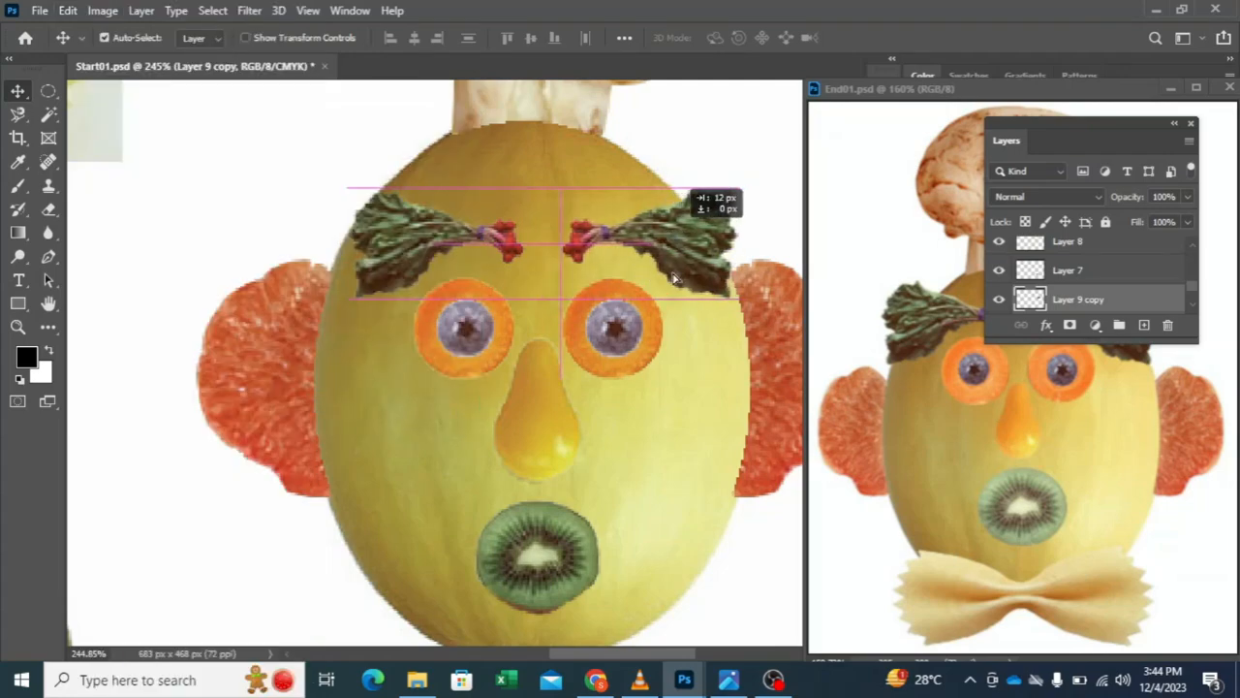
left_click(744, 609)
Step: Select the bow-tie pasta by tracing its zigzag ends and curved edges with the Polygonal Lasso
scroll(413, 426, "down", 5)
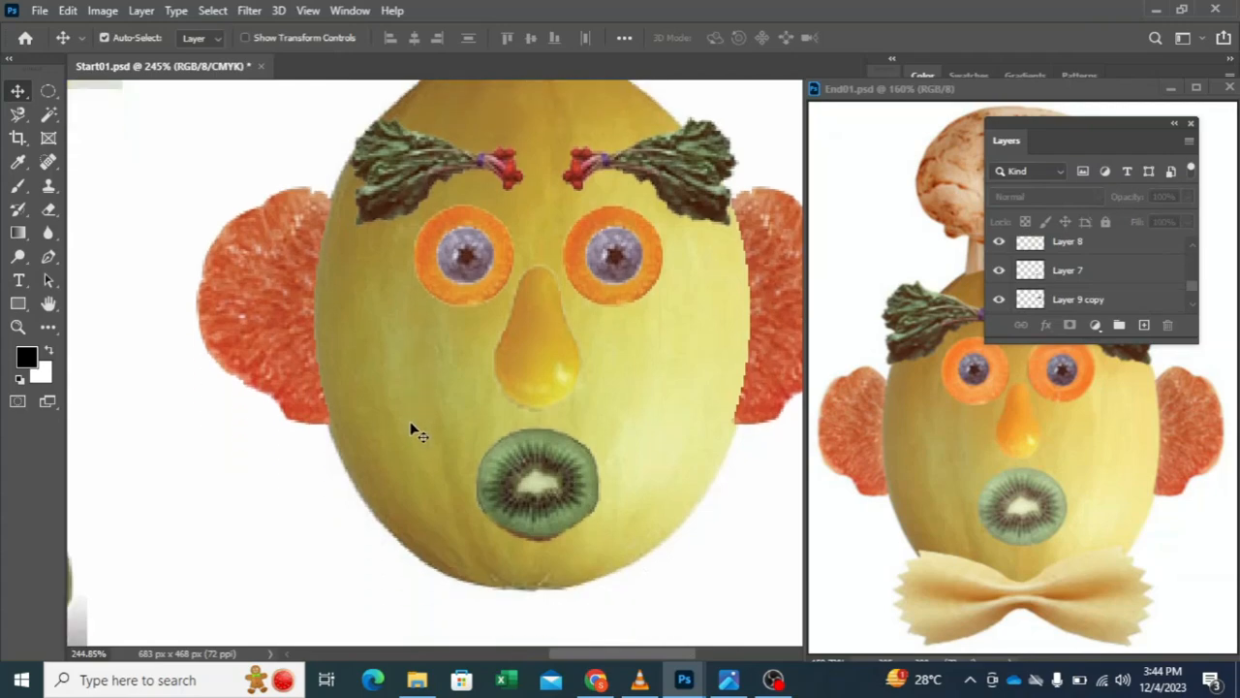
left_click_drag(246, 381, 397, 637)
left_click_drag(221, 308, 443, 432)
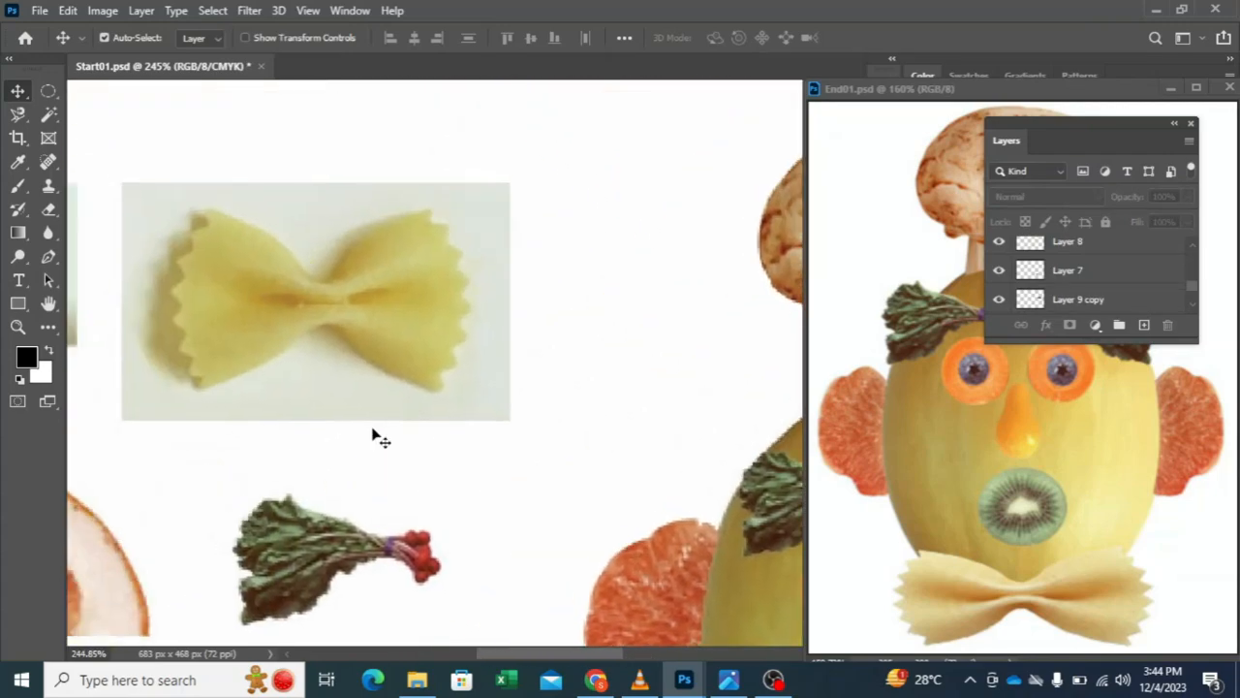
left_click(18, 114)
right_click(19, 119)
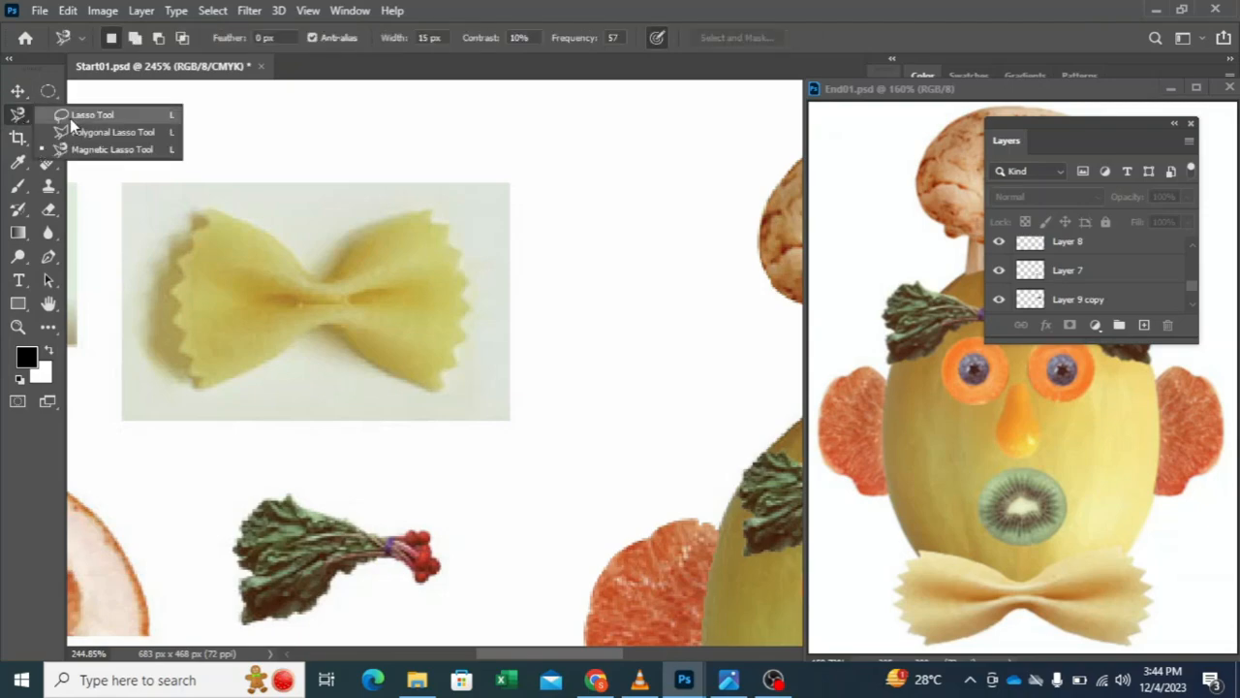
left_click(82, 132)
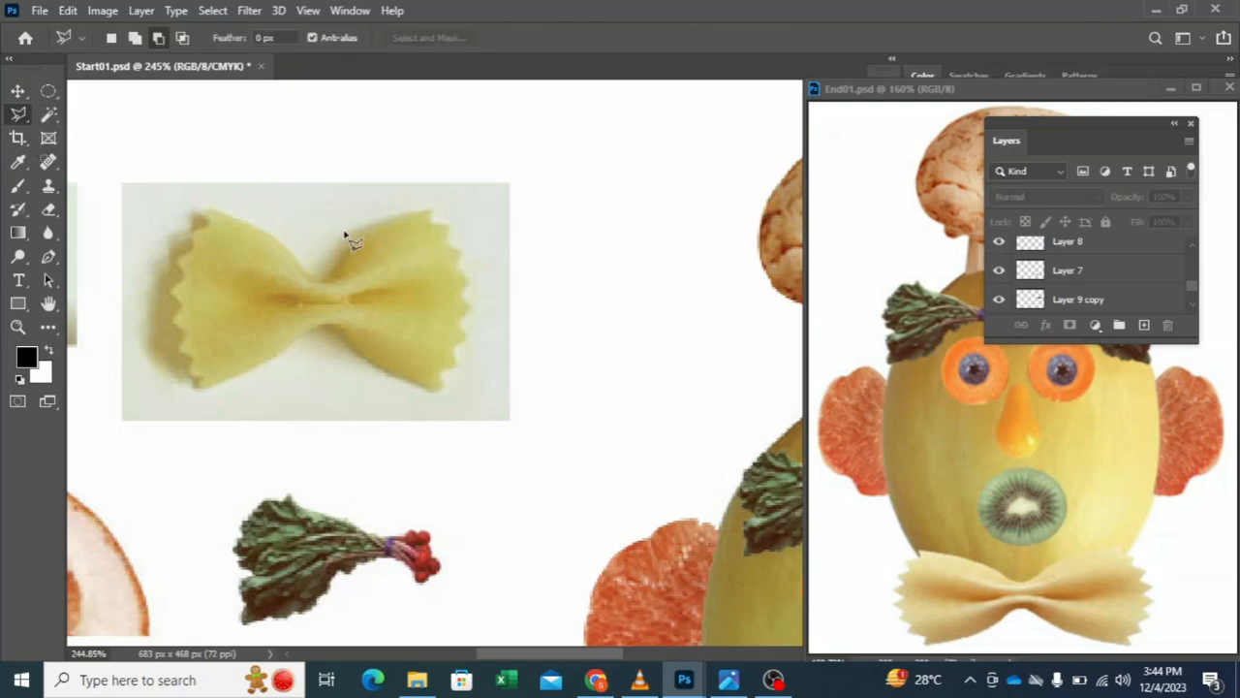
left_click(431, 223)
left_click(448, 228)
left_click(453, 246)
left_click(463, 254)
left_click(470, 279)
left_click(471, 308)
left_click(460, 323)
left_click(451, 353)
left_click(441, 391)
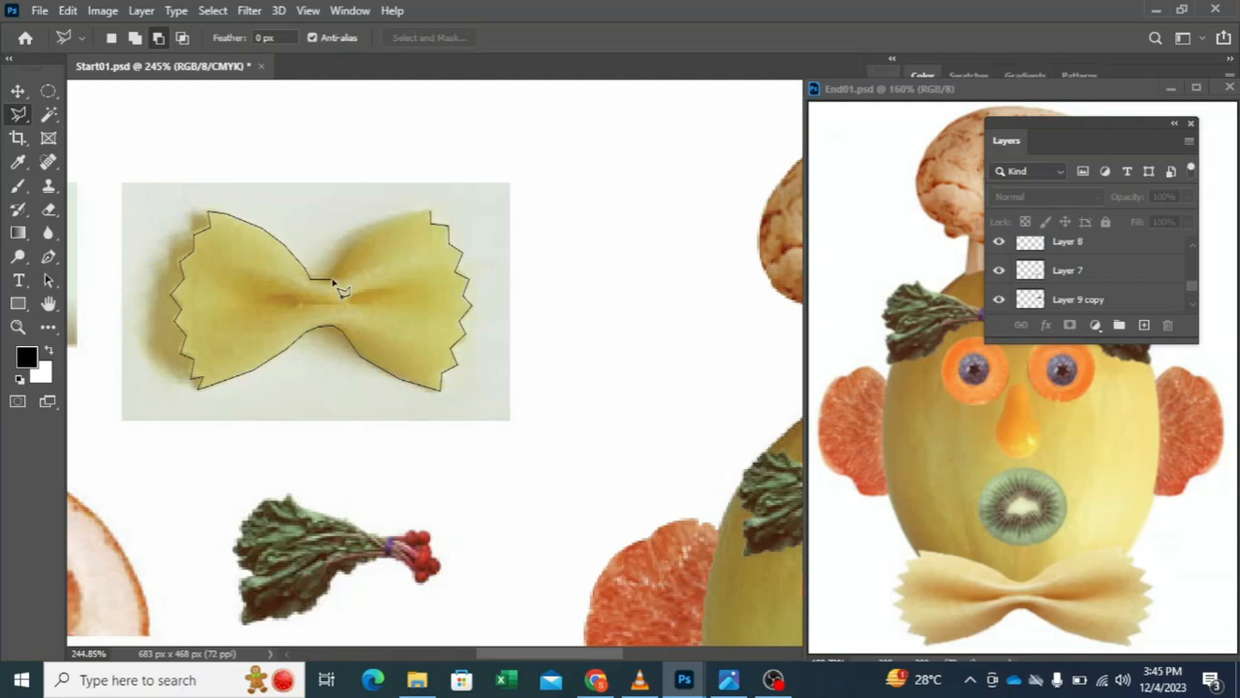
left_click(432, 217)
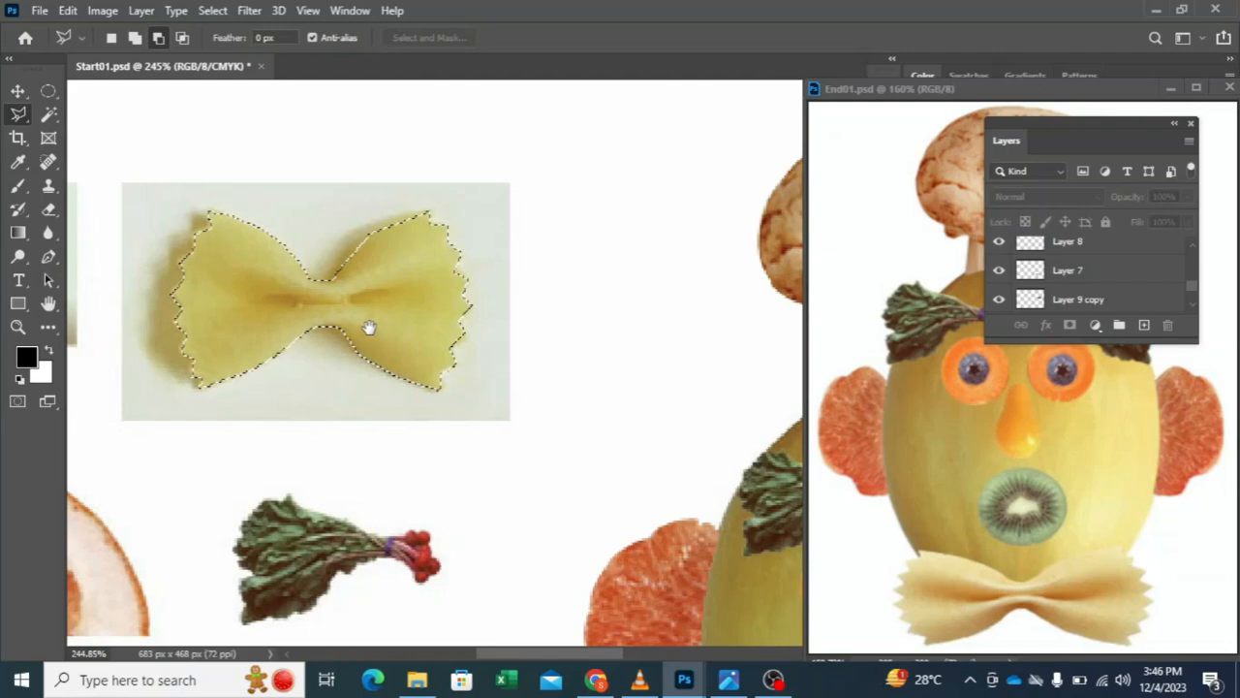
left_click_drag(368, 327, 97, 313)
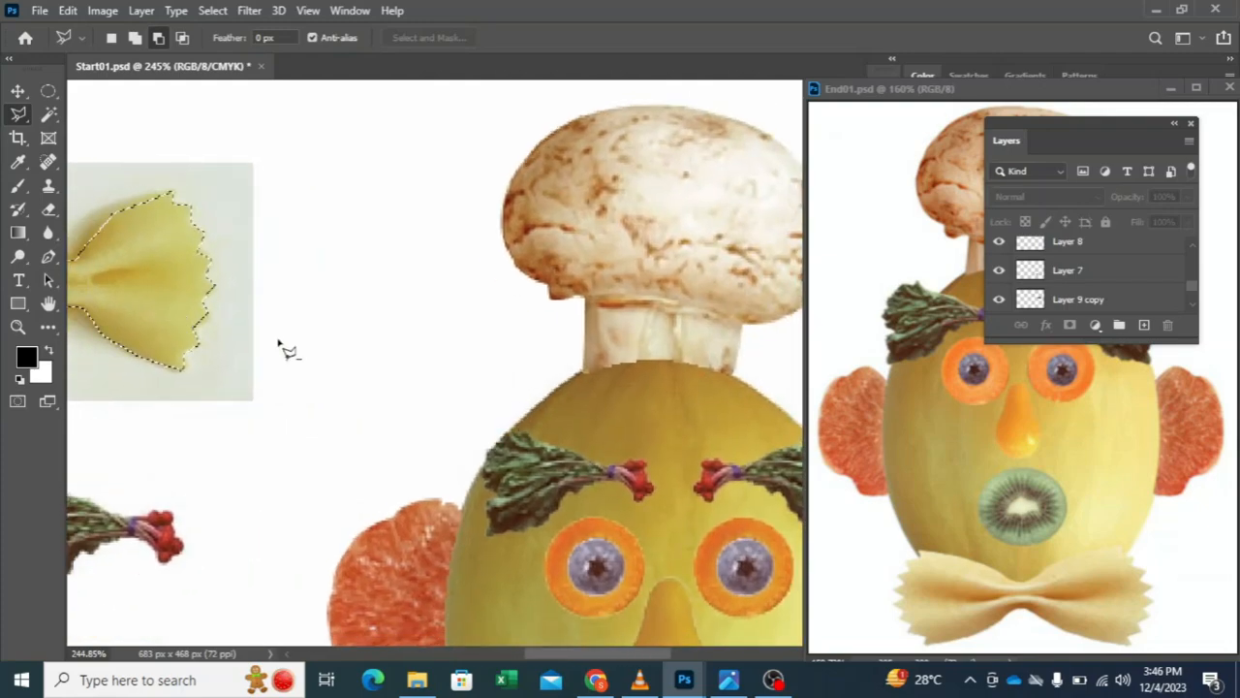
left_click(370, 370)
key("Escape")
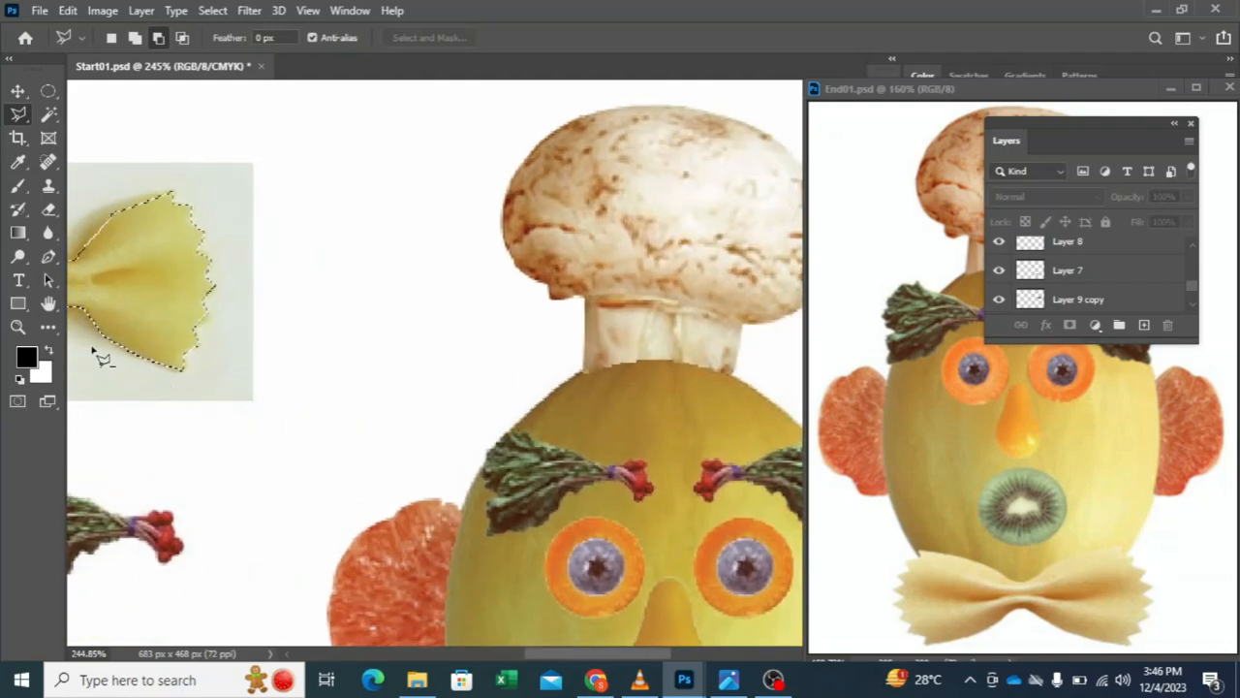
Step: Copy the selected bow-tie pasta from the Background layer to a new layer
left_click(18, 90)
left_click_drag(114, 290, 234, 326)
left_click_drag(1192, 286, 1190, 328)
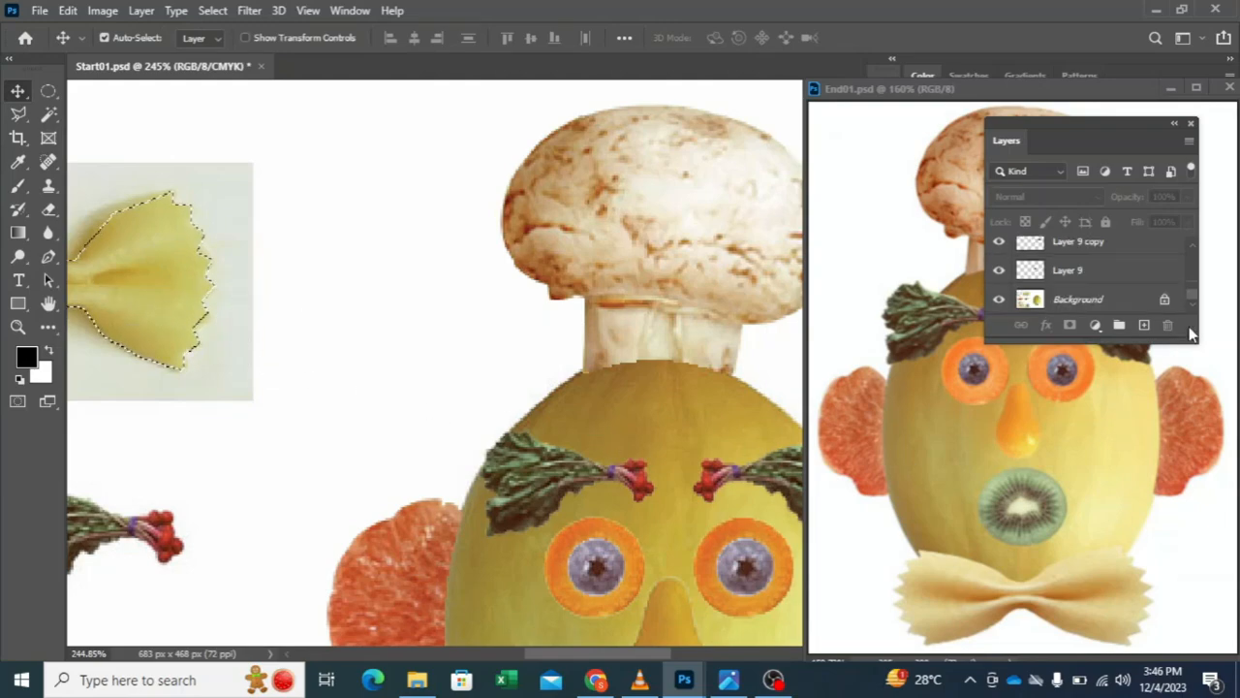
left_click(1056, 302)
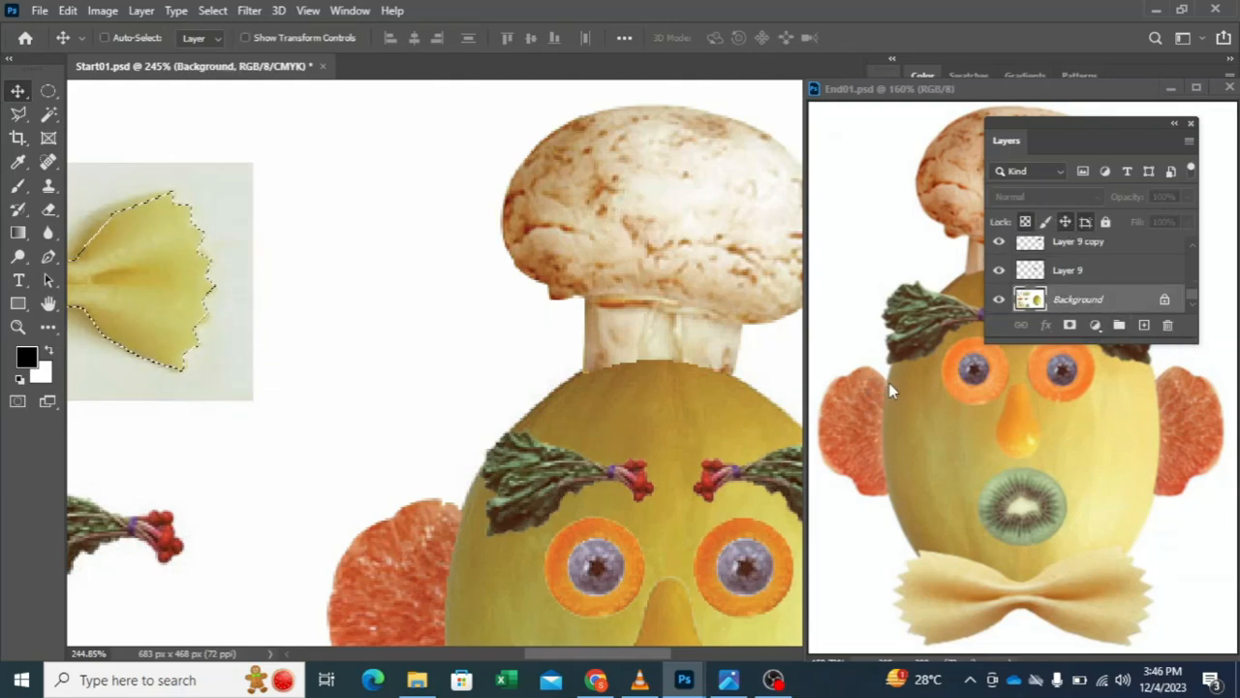
key("ctrl+j")
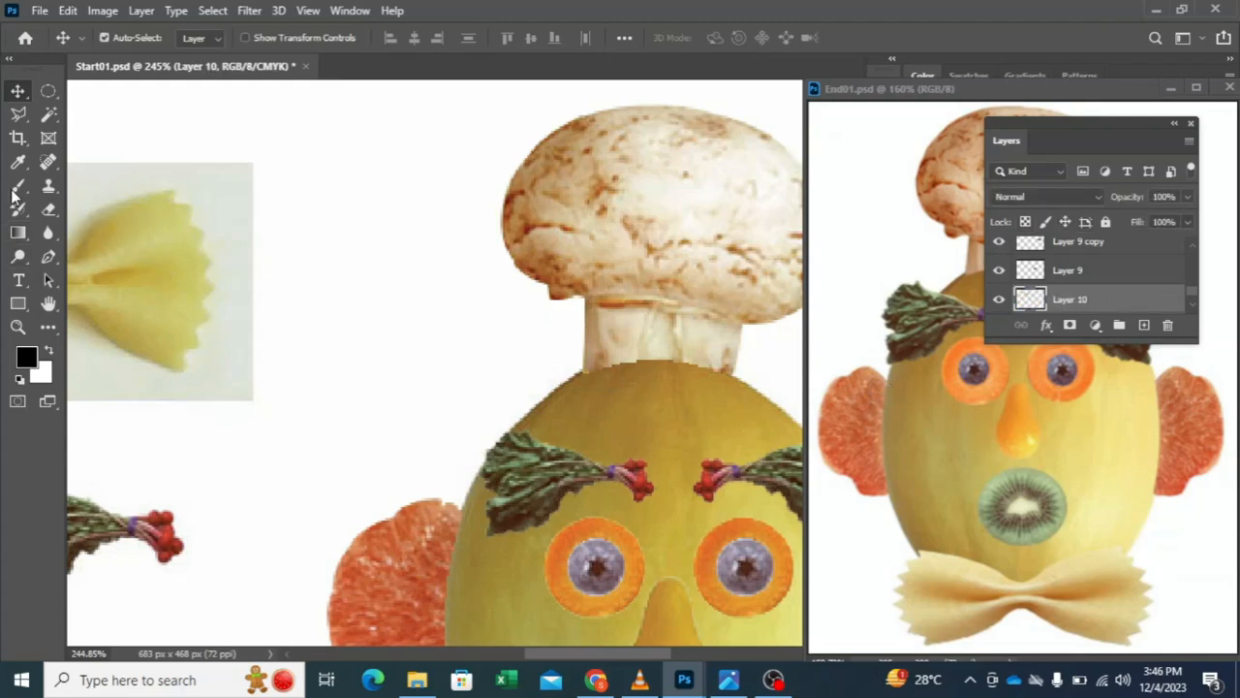
Step: Move the bow-tie pasta copy beneath the kiwi mouth, centred over the melon's lower edge as a bow tie
left_click_drag(122, 252, 555, 471)
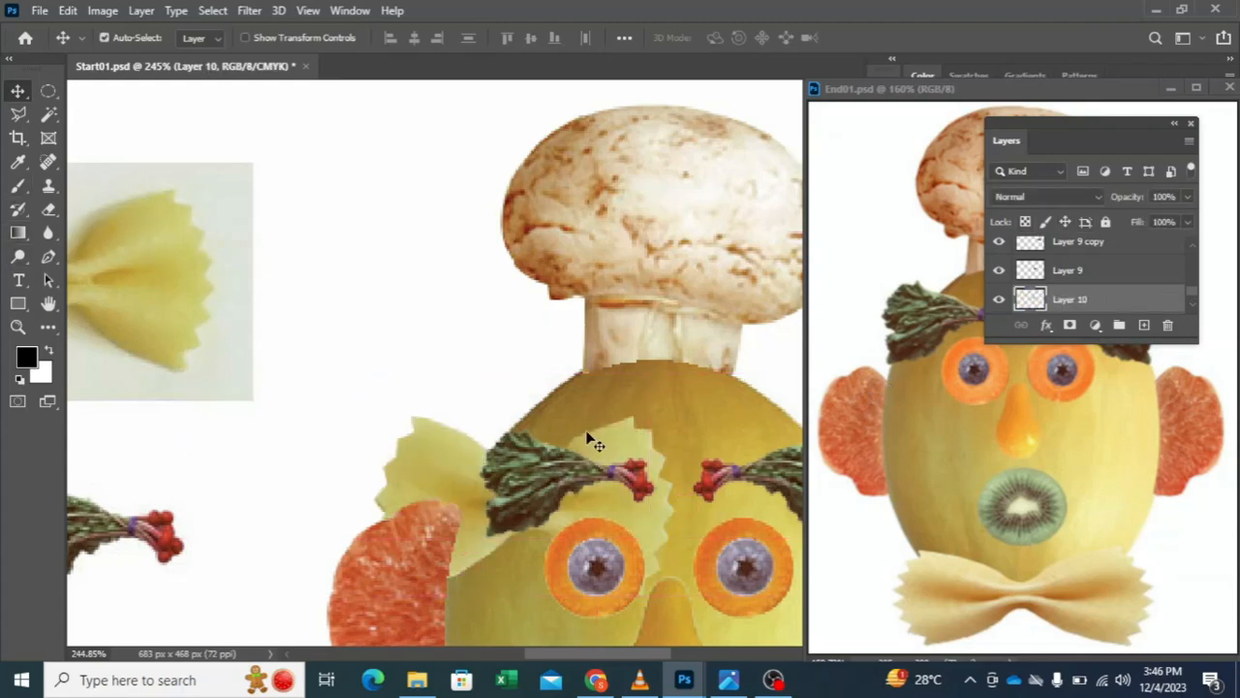
left_click_drag(640, 426, 504, 102)
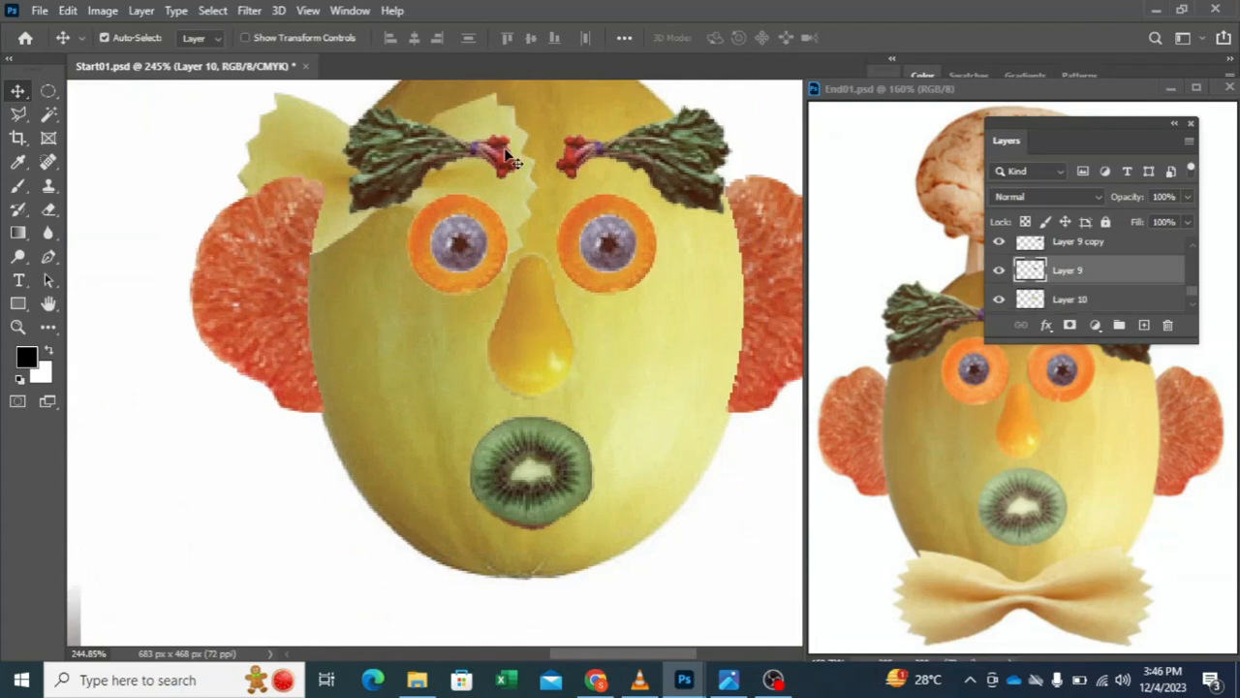
left_click_drag(521, 200, 663, 601)
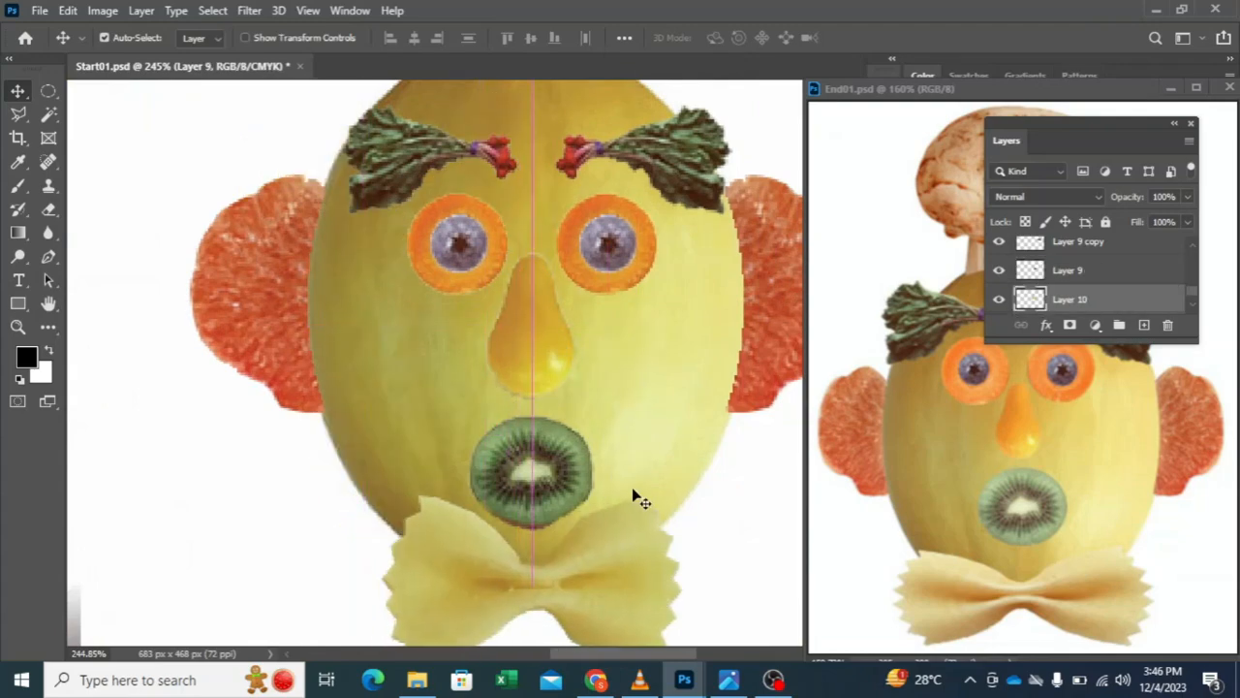
scroll(632, 481, "right", 1)
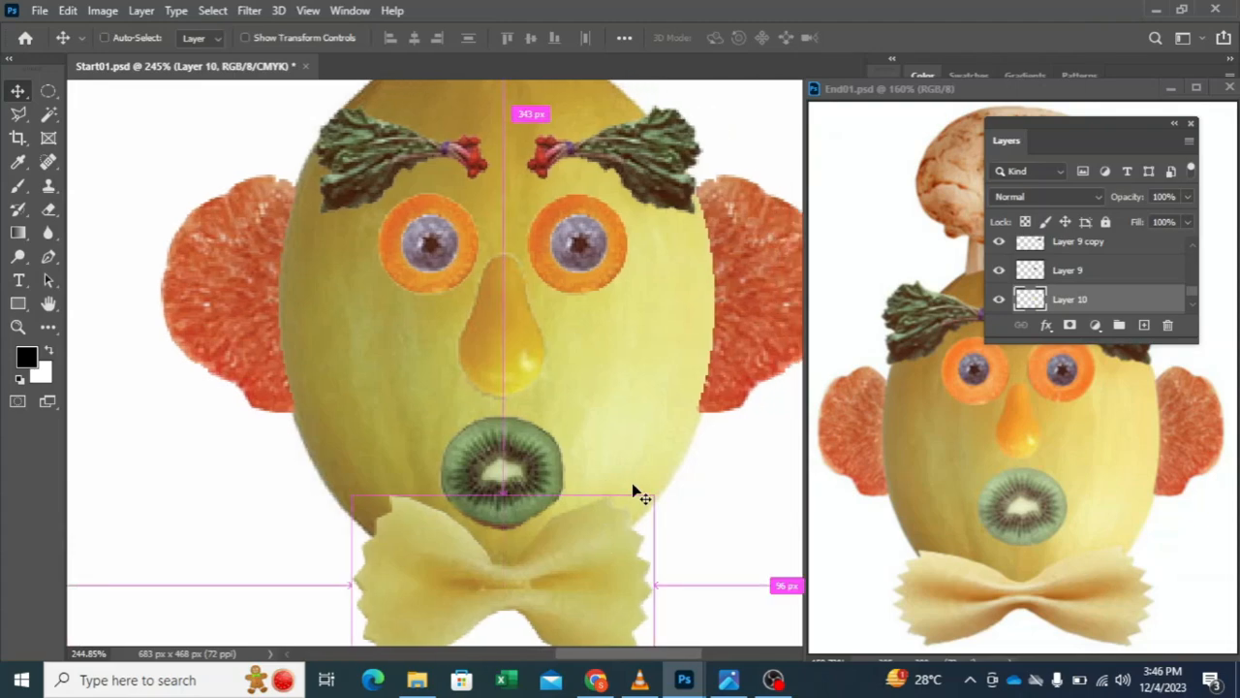
scroll(632, 482, "down", 2)
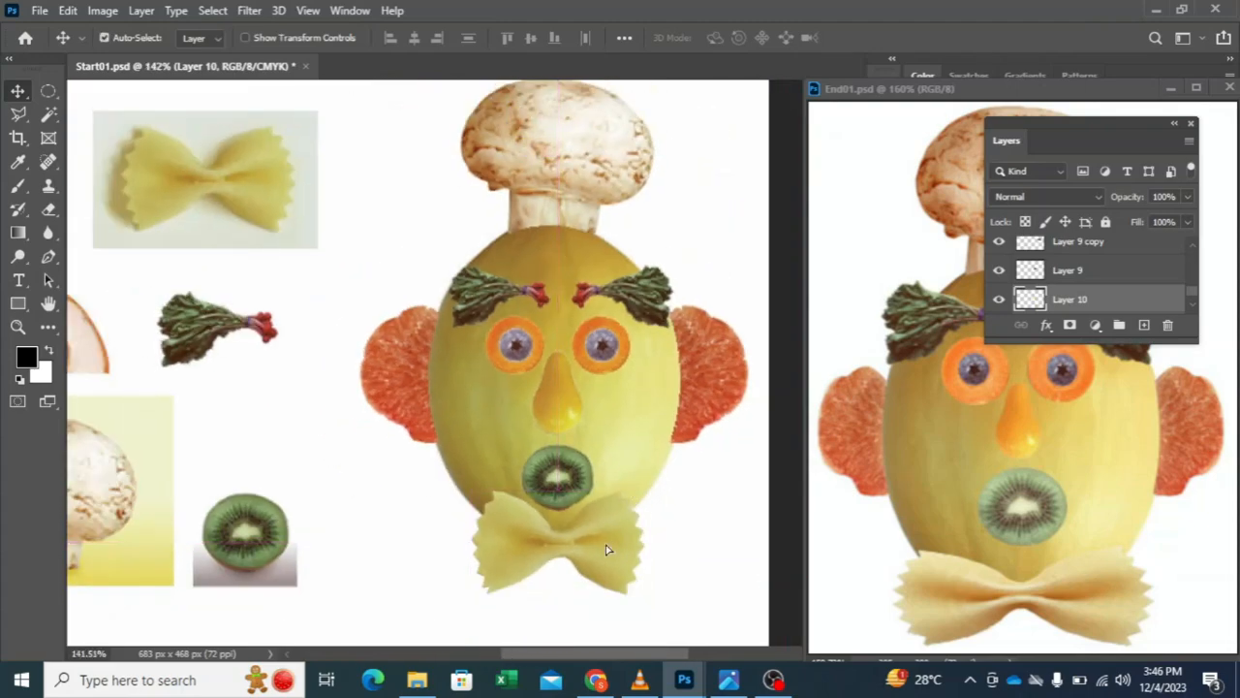
left_click_drag(612, 544, 606, 542)
scroll(618, 447, "down", 2)
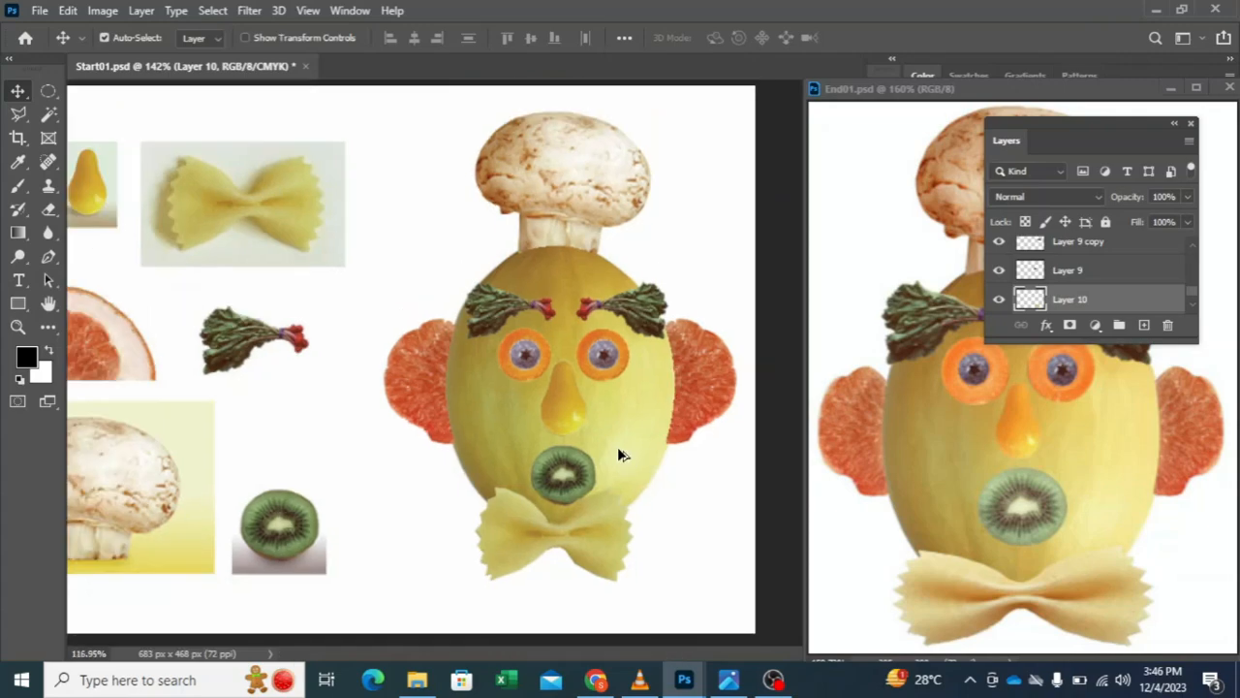
Step: Close the End01.psd reference document, keeping Start01.psd open
left_click(1230, 87)
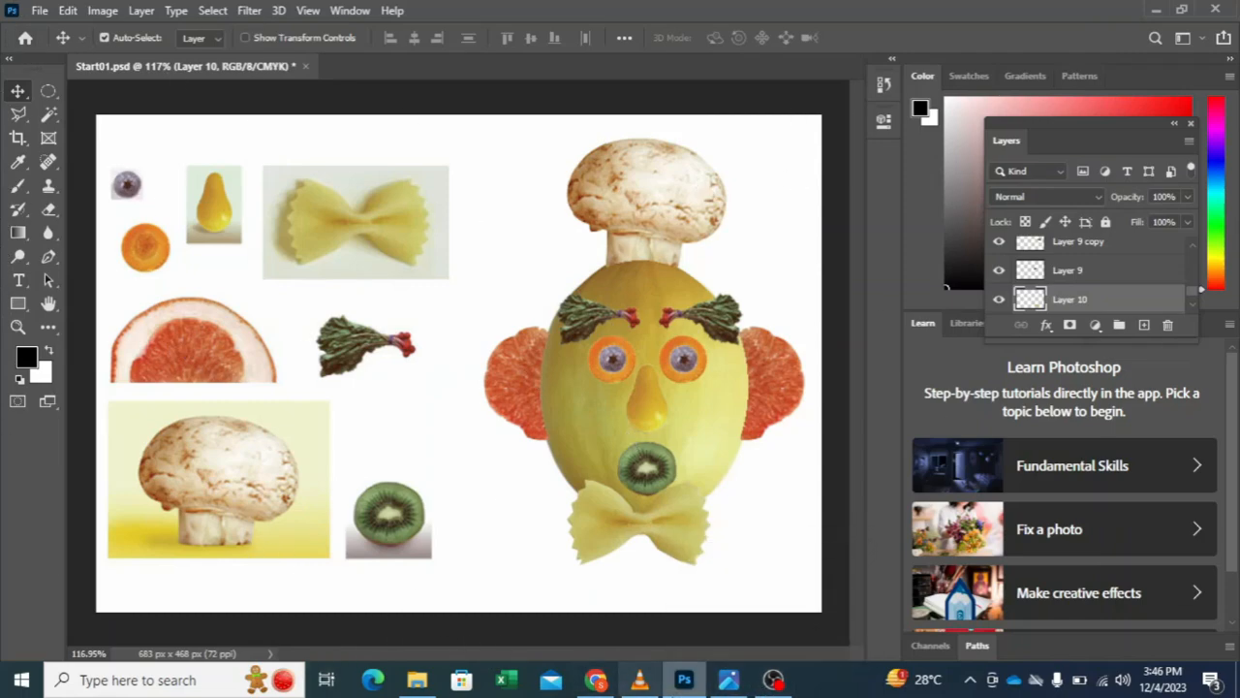
mouse_move(778, 684)
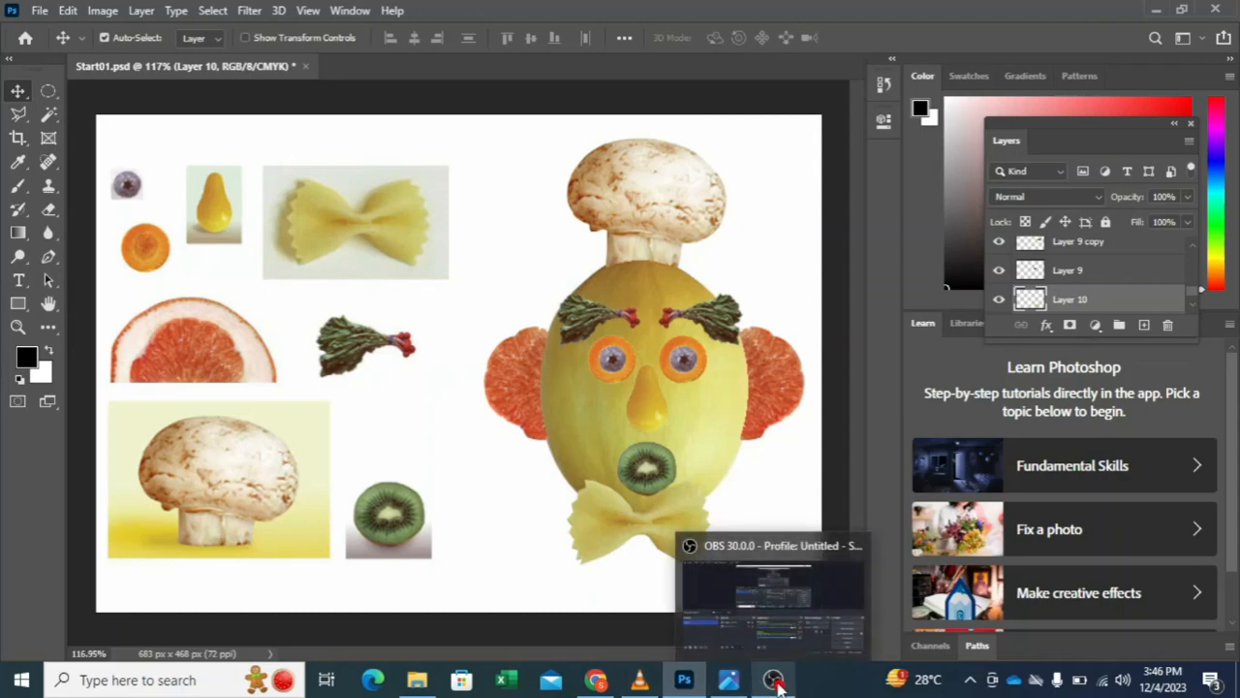